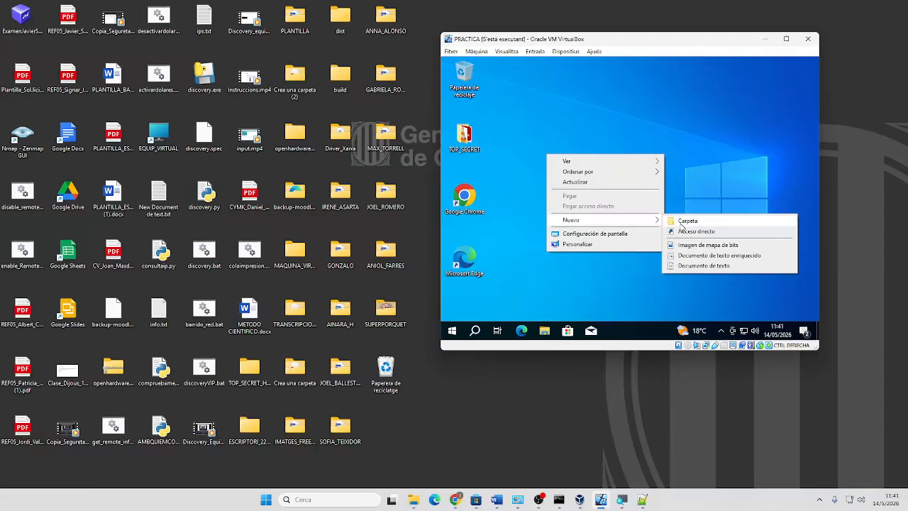
Create a new desktop folder named LECTURA, correcting the mistyped name
{"action": "left_click", "coordinate": [685, 221]}
{"action": "type", "text": "TEC"}
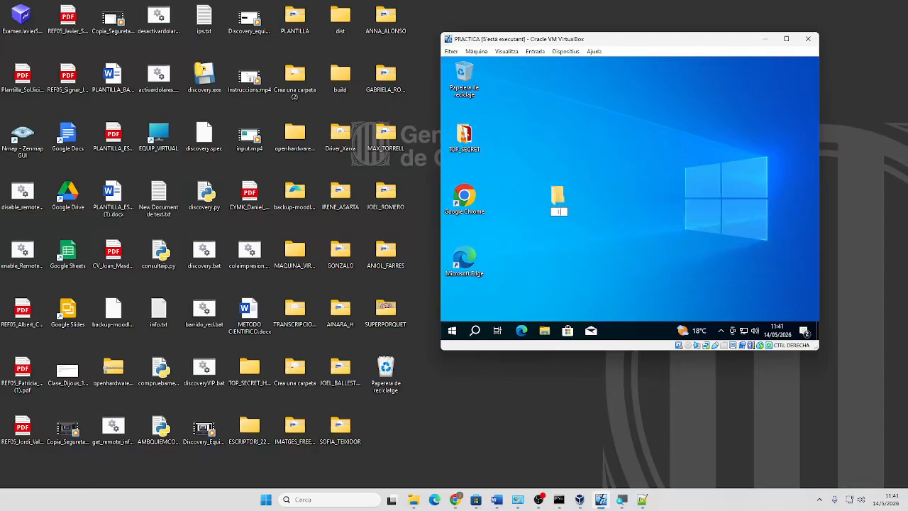
{"action": "type", "text": "tura"}
{"action": "key", "text": "BackSpace"}
{"action": "key", "text": "BackSpace"}
{"action": "key", "text": "BackSpace"}
{"action": "key", "text": "BackSpace"}
{"action": "key", "text": "BackSpace"}
{"action": "type", "text": "CTURA"}
{"action": "key", "text": "Return"}
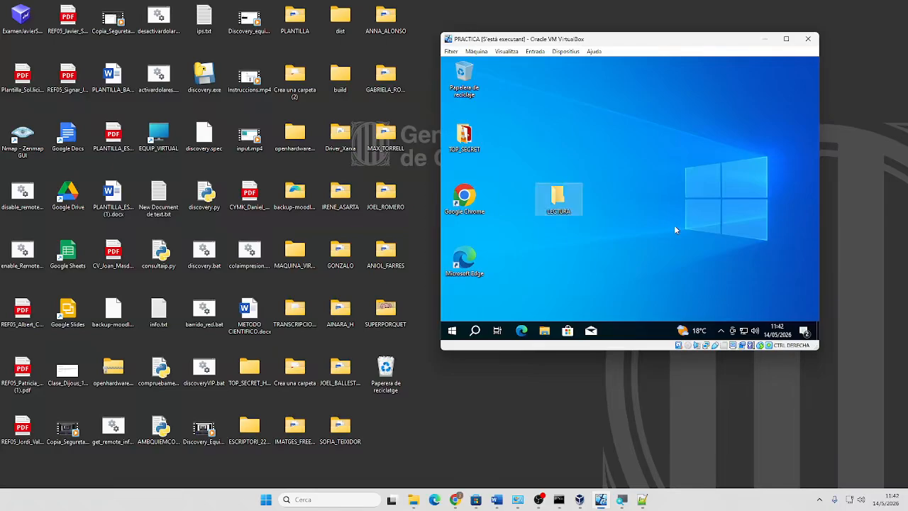
Create two more desktop folders named ESCRIPTURA and DIOGENES
{"action": "left_click", "coordinate": [616, 197]}
{"action": "right_click", "coordinate": [616, 197]}
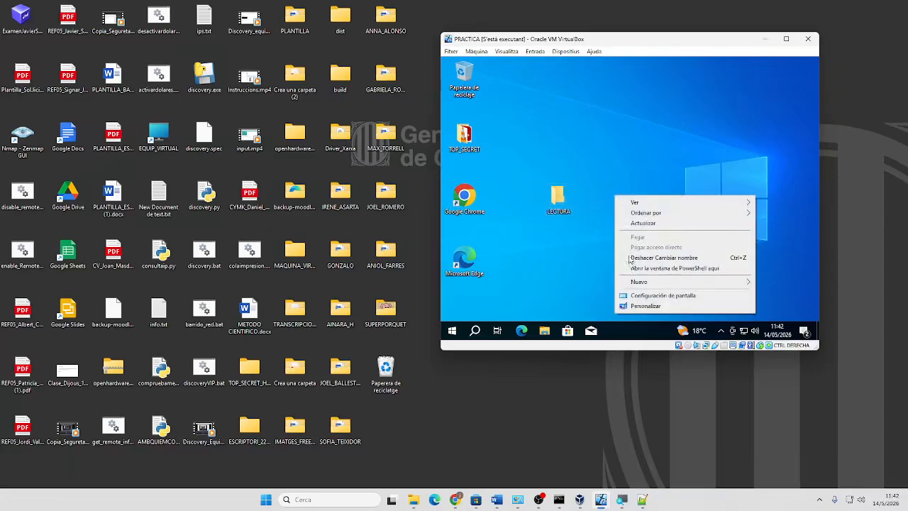
{"action": "mouse_move", "coordinate": [636, 284]}
{"action": "left_click", "coordinate": [548, 284]}
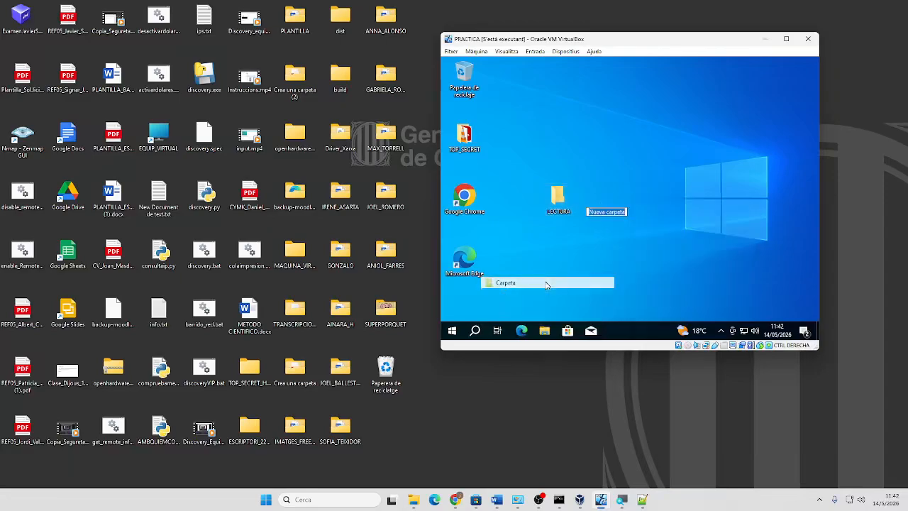
{"action": "type", "text": "ES"}
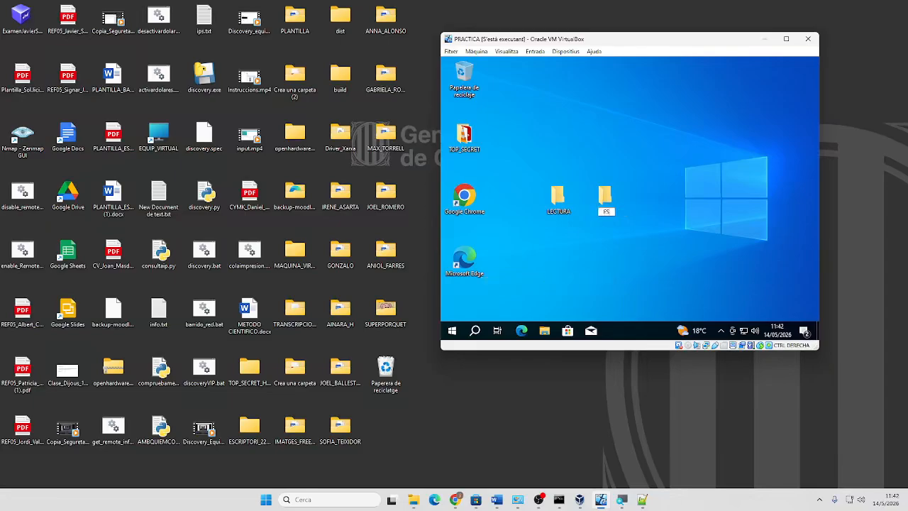
{"action": "type", "text": "CRIPTURA"}
{"action": "key", "text": "Return"}
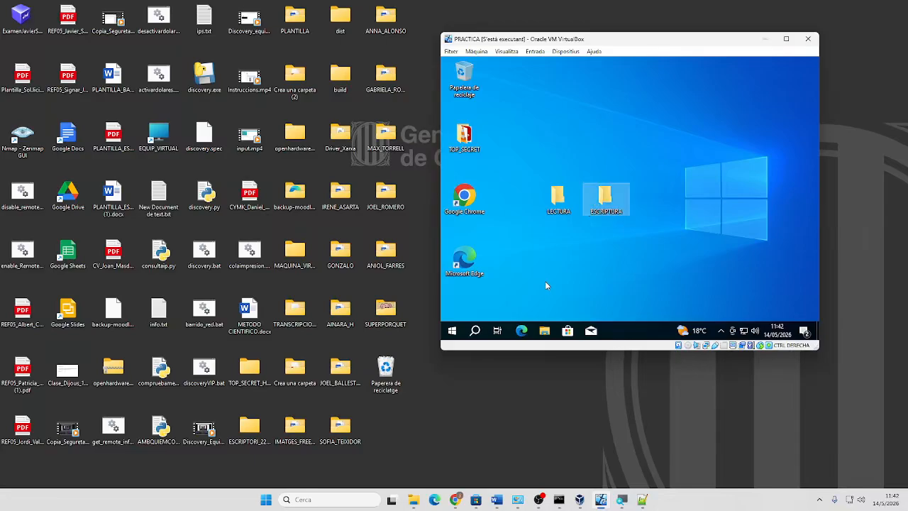
{"action": "right_click", "coordinate": [670, 202]}
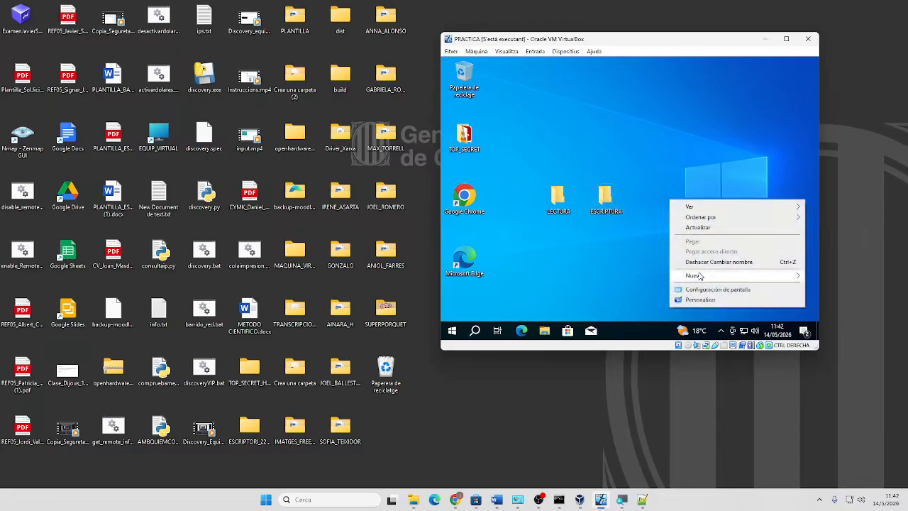
{"action": "mouse_move", "coordinate": [700, 277]}
{"action": "left_click", "coordinate": [616, 278]}
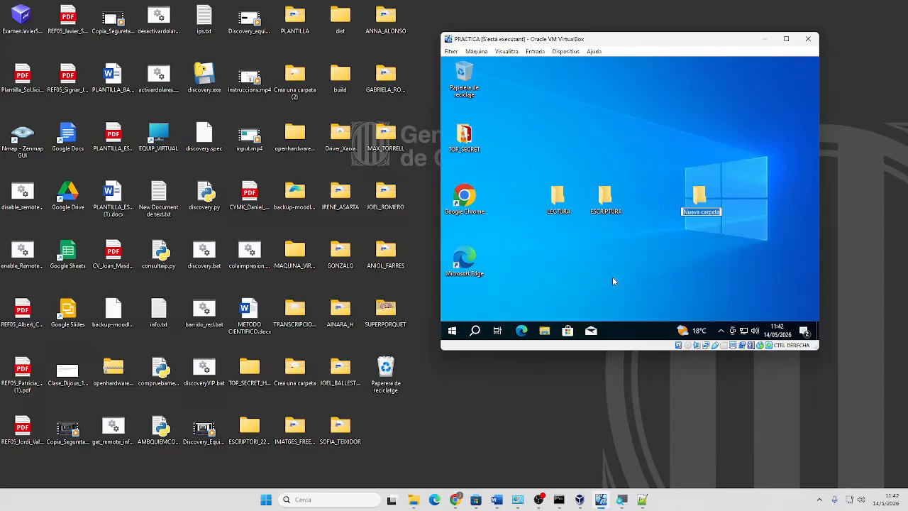
{"action": "type", "text": "DIOGENES"}
{"action": "key", "text": "Return"}
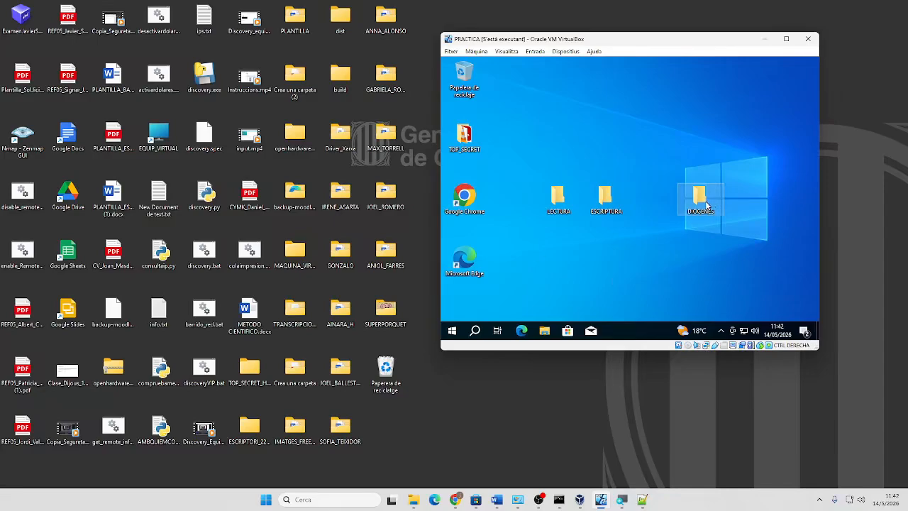
Drag LECTURA, ESCRIPTURA and DIOGENES up into the TOP_SECRET row
{"action": "left_click_drag", "start_coordinate": [700, 204], "coordinate": [650, 210]}
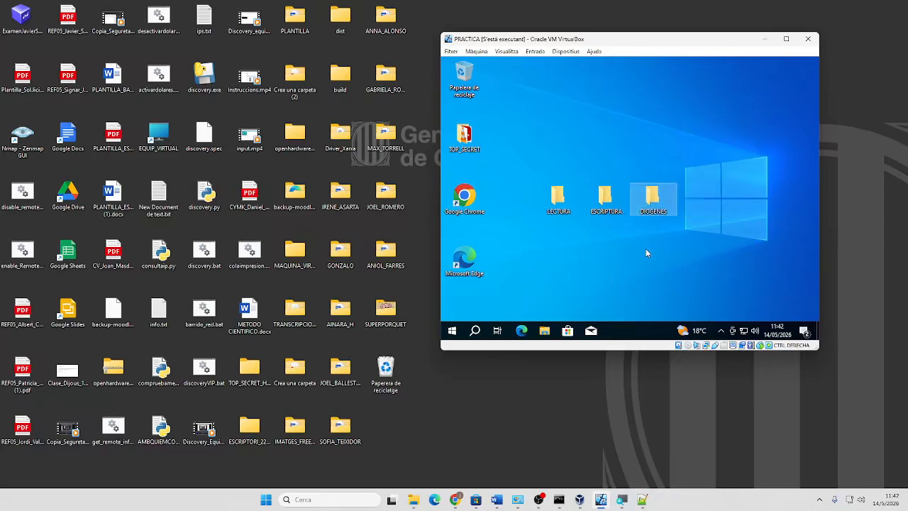
{"action": "left_click_drag", "start_coordinate": [559, 199], "coordinate": [555, 137]}
{"action": "left_click_drag", "start_coordinate": [605, 200], "coordinate": [605, 137]}
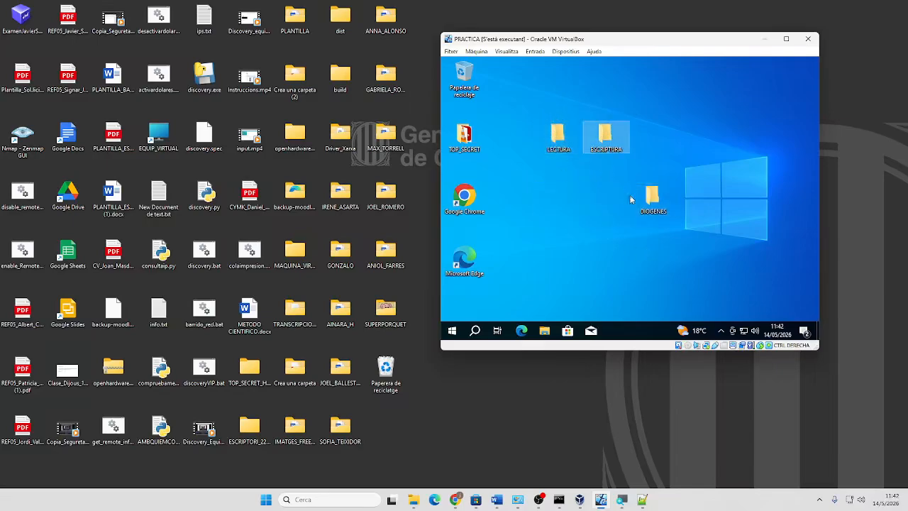
{"action": "left_click_drag", "start_coordinate": [652, 199], "coordinate": [652, 136]}
Pack LECTURA, ESCRIPTURA and DIOGENES tightly beside TOP_SECRET in the top row
{"action": "left_click", "coordinate": [592, 196]}
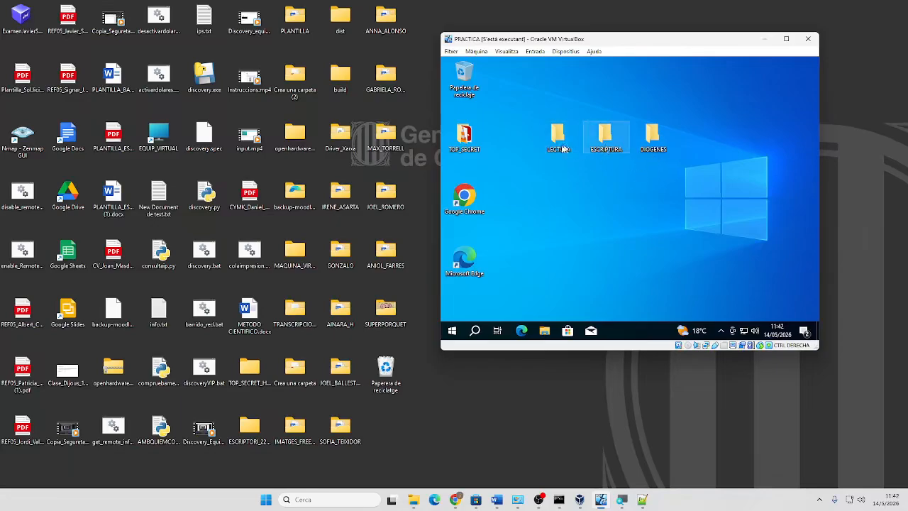
{"action": "mouse_move", "coordinate": [546, 146]}
{"action": "left_mouse_down"}
{"action": "mouse_move", "coordinate": [511, 148]}
{"action": "mouse_move", "coordinate": [533, 153]}
{"action": "left_mouse_up"}
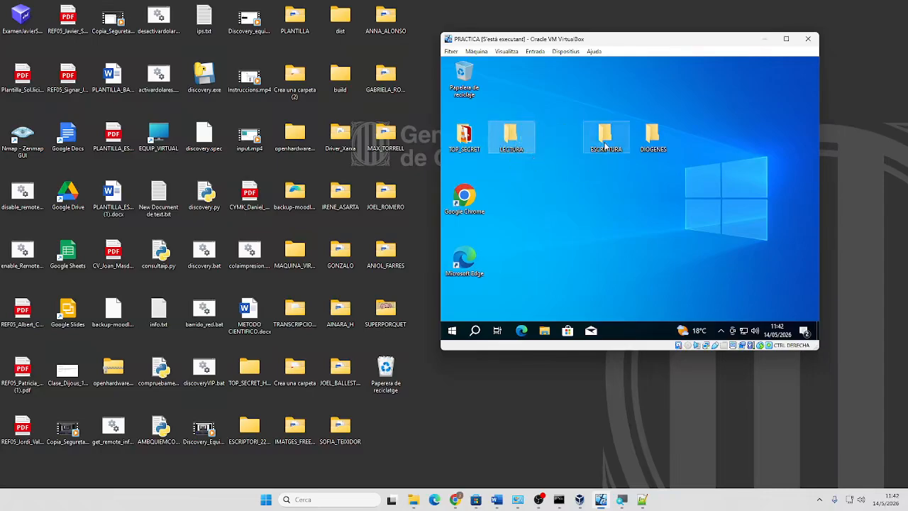
{"action": "left_click_drag", "start_coordinate": [602, 145], "coordinate": [552, 156]}
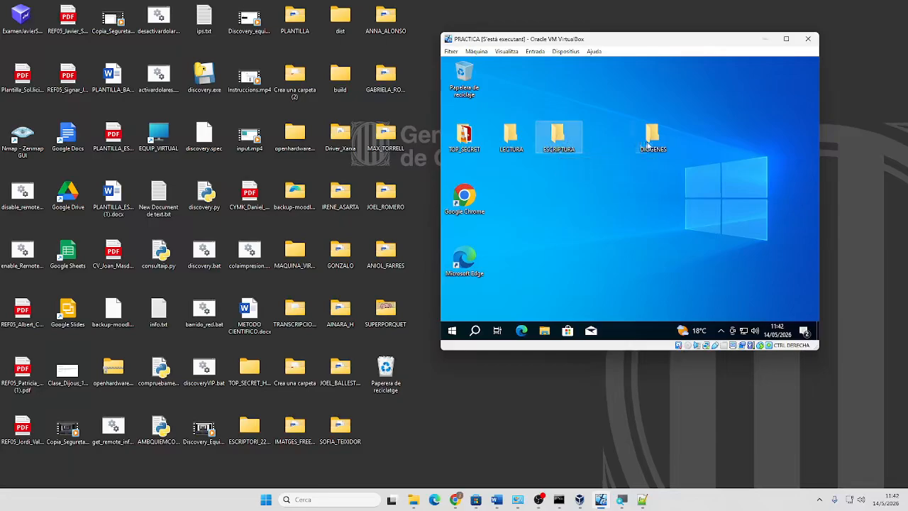
{"action": "left_click_drag", "start_coordinate": [650, 141], "coordinate": [603, 146]}
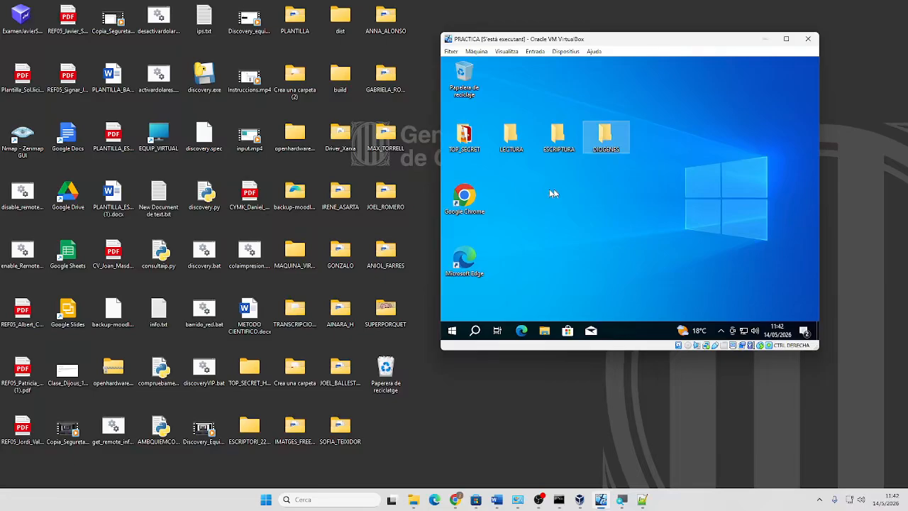
Open LECTURA's advanced sharing, tick sharing, then cancel and close its properties
{"action": "right_click", "coordinate": [508, 140]}
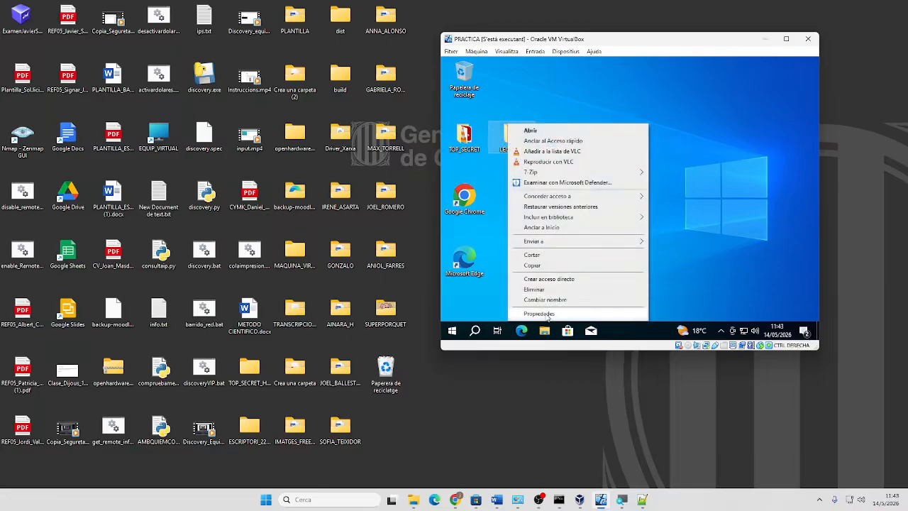
{"action": "left_click", "coordinate": [491, 245]}
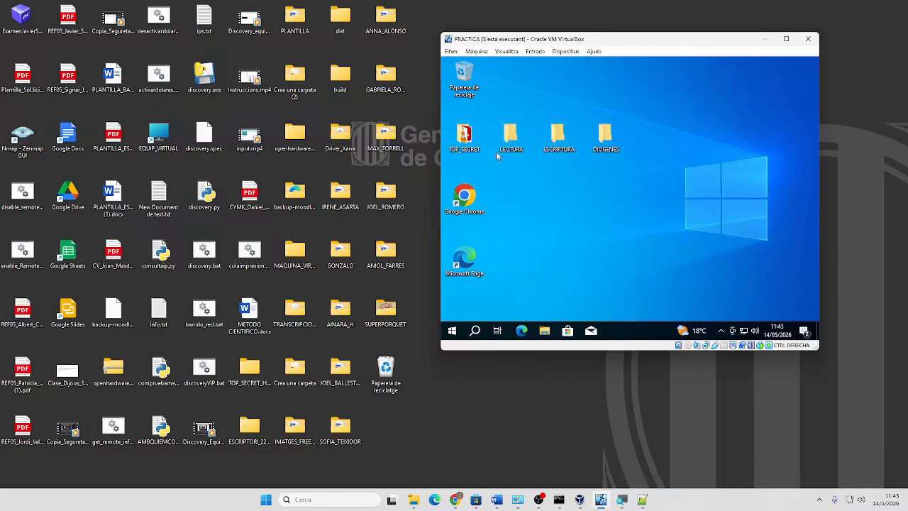
{"action": "right_click", "coordinate": [514, 140]}
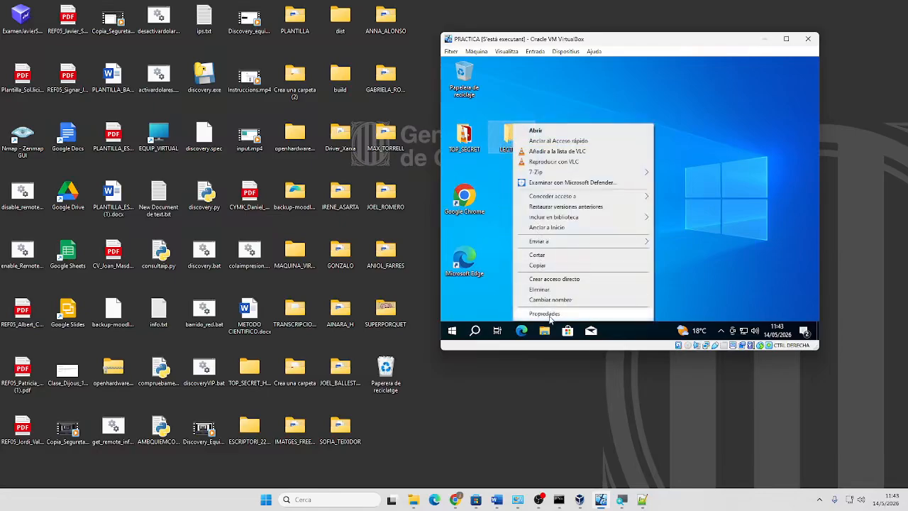
{"action": "left_click", "coordinate": [544, 312]}
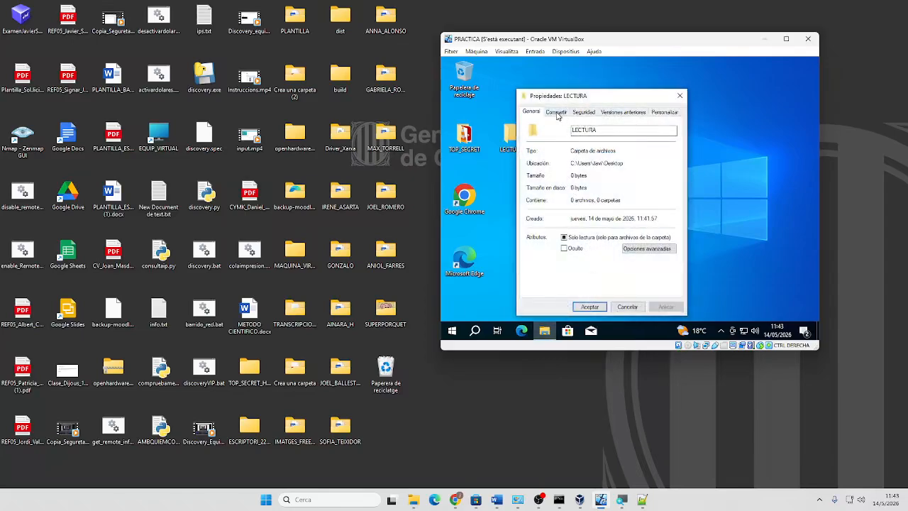
{"action": "left_click", "coordinate": [557, 113]}
{"action": "left_click", "coordinate": [563, 225]}
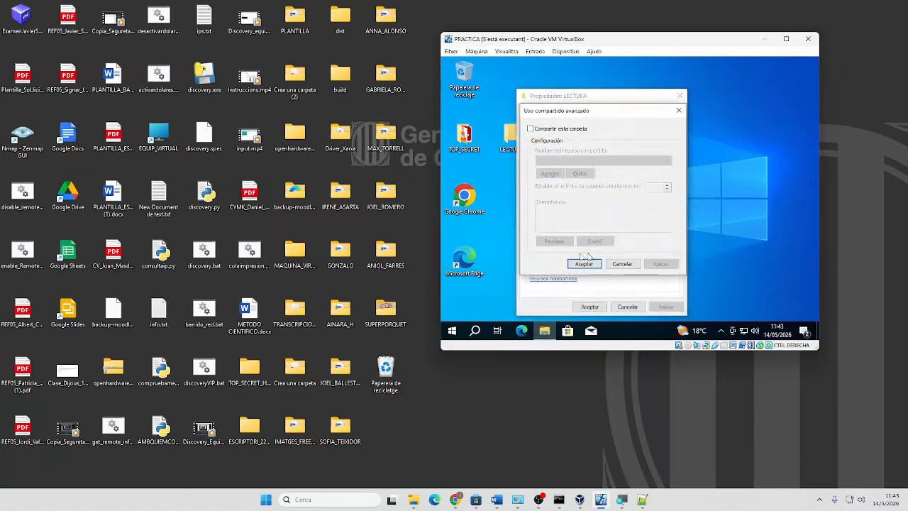
{"action": "left_click", "coordinate": [530, 129]}
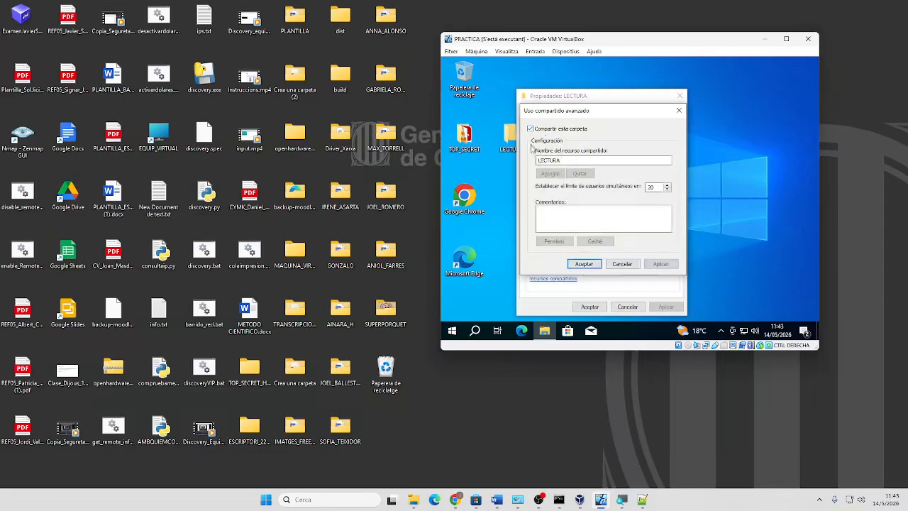
{"action": "left_click", "coordinate": [622, 264]}
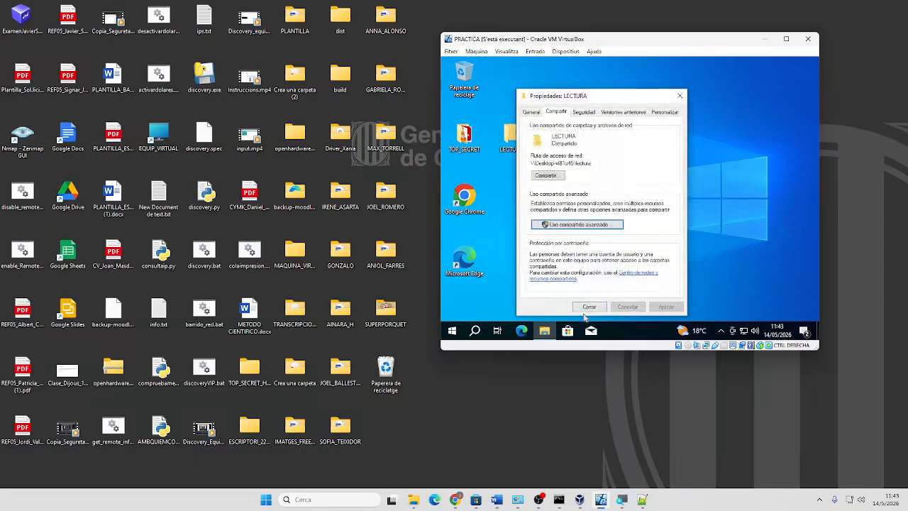
{"action": "left_click", "coordinate": [590, 307]}
Share the ESCRIPTURA folder via Advanced Sharing and apply it
{"action": "right_click", "coordinate": [556, 123]}
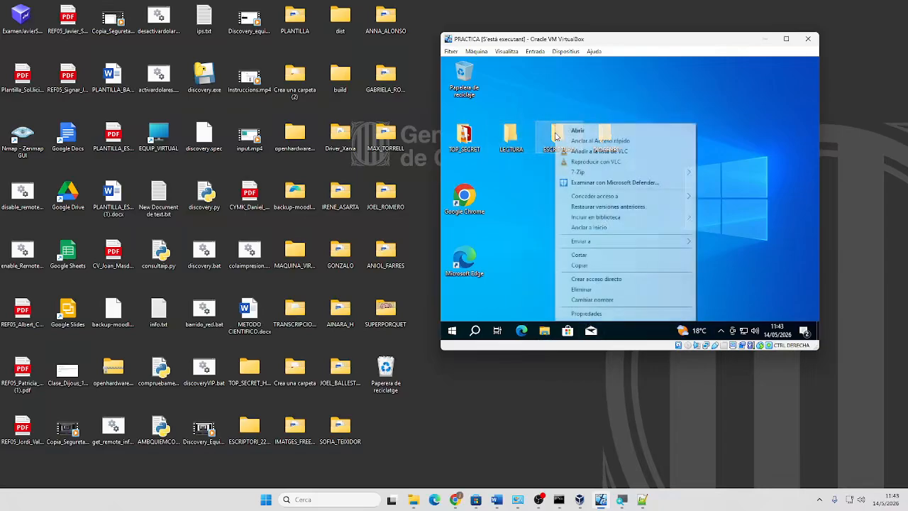
{"action": "left_click", "coordinate": [587, 313]}
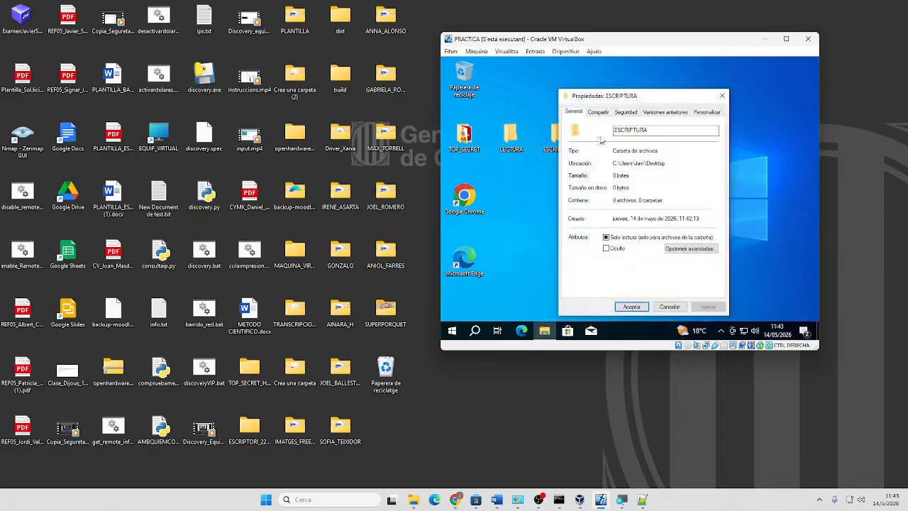
{"action": "left_click", "coordinate": [598, 113]}
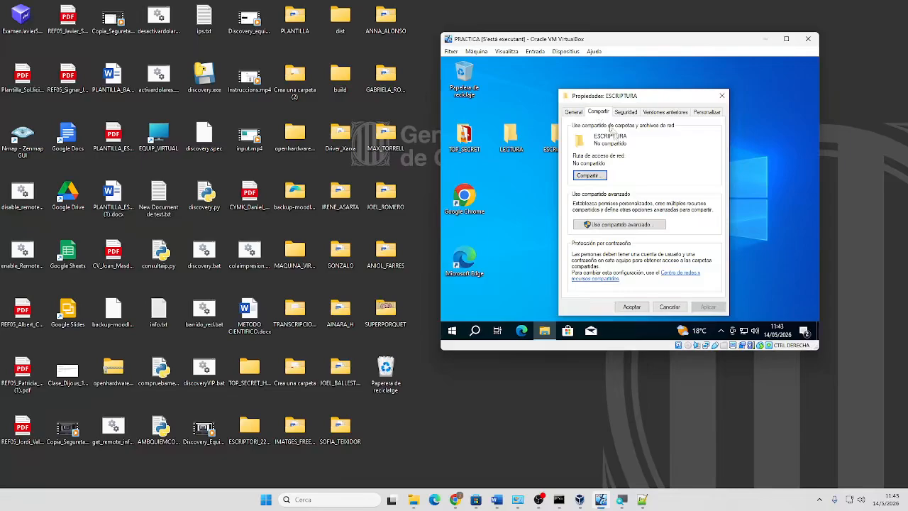
{"action": "left_click", "coordinate": [608, 225]}
{"action": "left_click", "coordinate": [573, 129]}
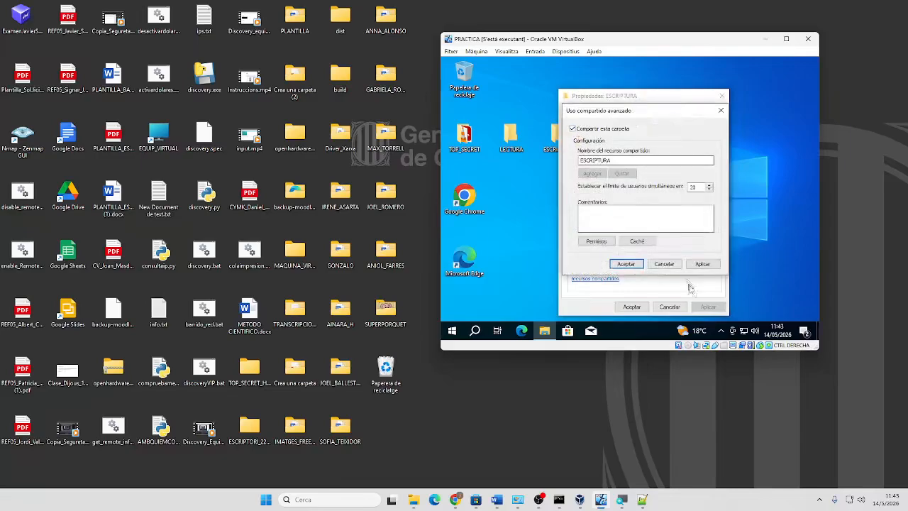
{"action": "left_click", "coordinate": [703, 264]}
{"action": "left_click", "coordinate": [626, 264]}
{"action": "left_click", "coordinate": [632, 307]}
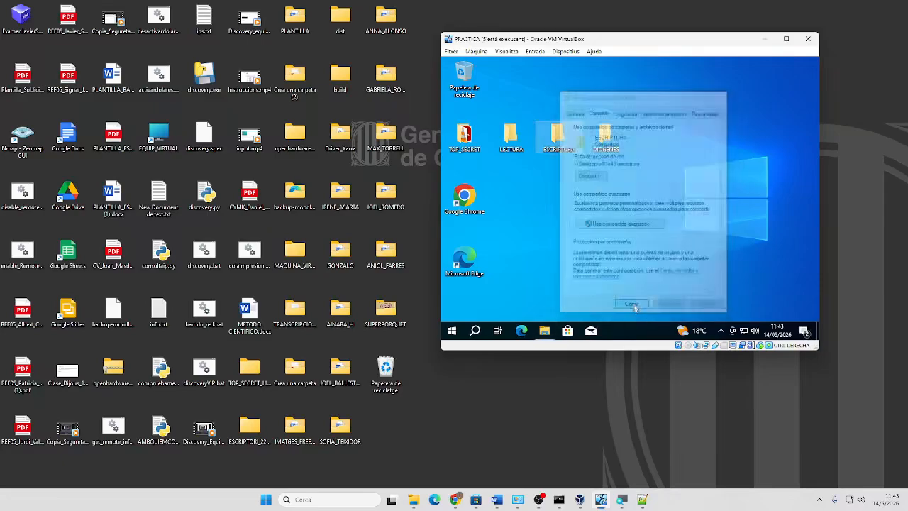
Share the DIOGENES folder via Advanced Sharing, apply, and close its properties
{"action": "right_click", "coordinate": [608, 139]}
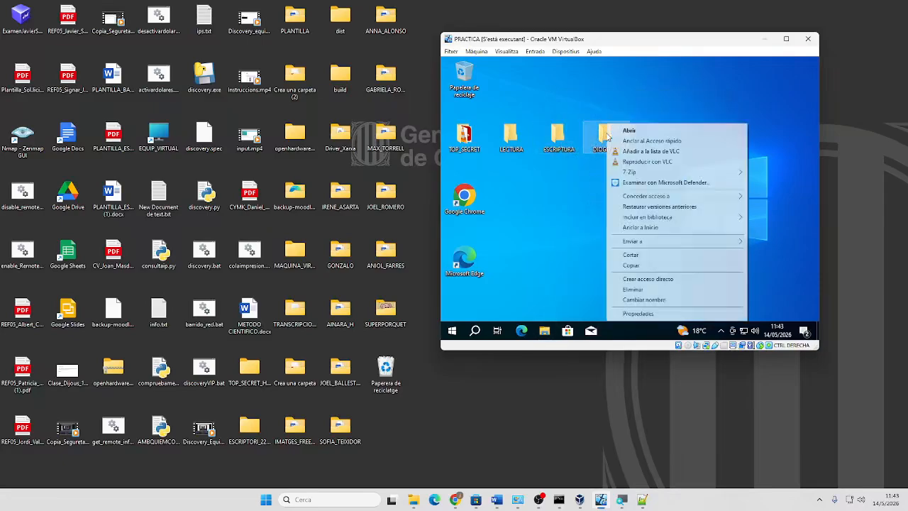
{"action": "left_click", "coordinate": [654, 312]}
{"action": "left_click", "coordinate": [677, 113]}
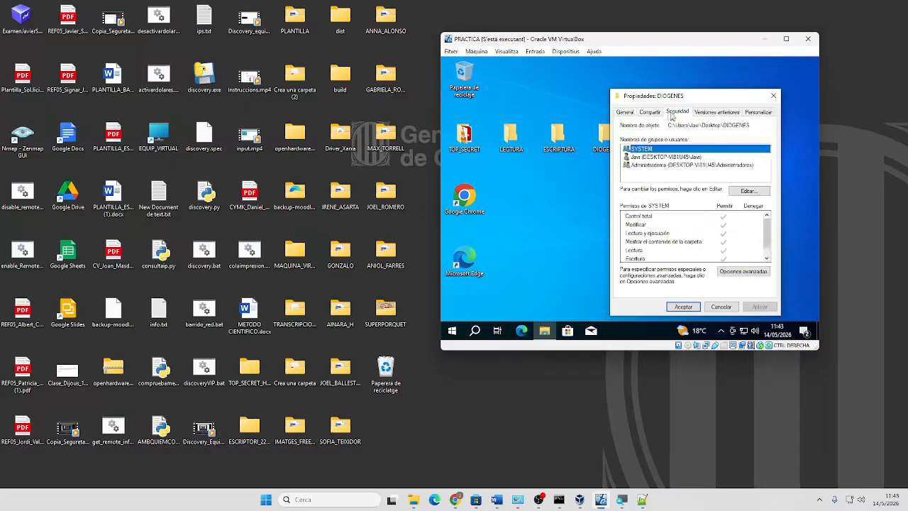
{"action": "left_click", "coordinate": [648, 114]}
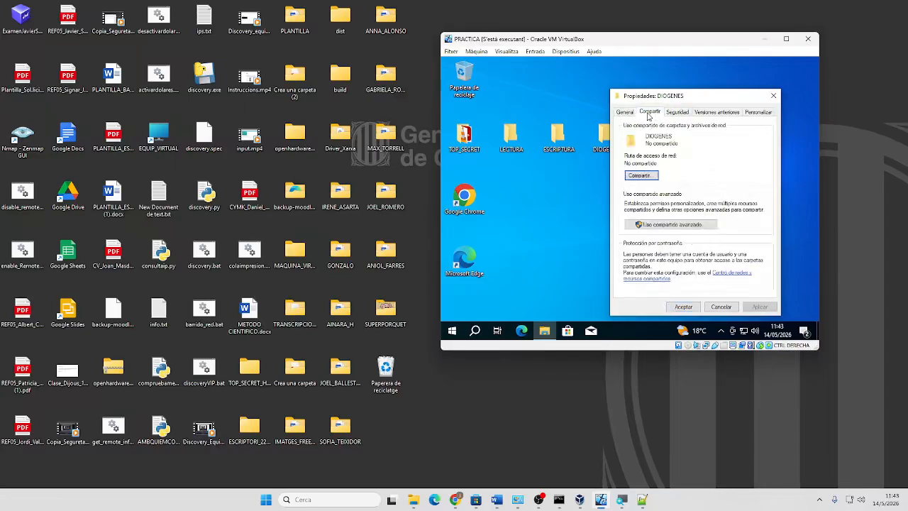
{"action": "left_click", "coordinate": [669, 224]}
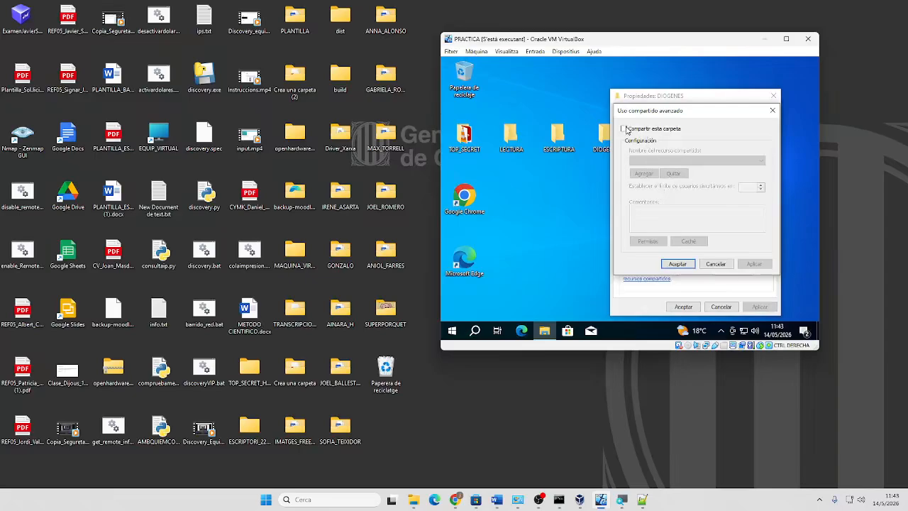
{"action": "left_click", "coordinate": [625, 130]}
{"action": "left_click", "coordinate": [752, 263]}
{"action": "left_click", "coordinate": [678, 264]}
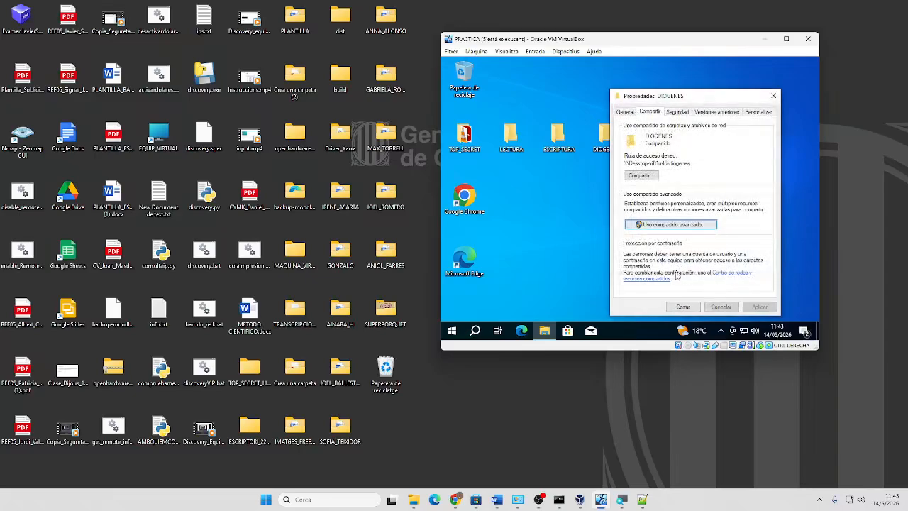
{"action": "left_click", "coordinate": [682, 307]}
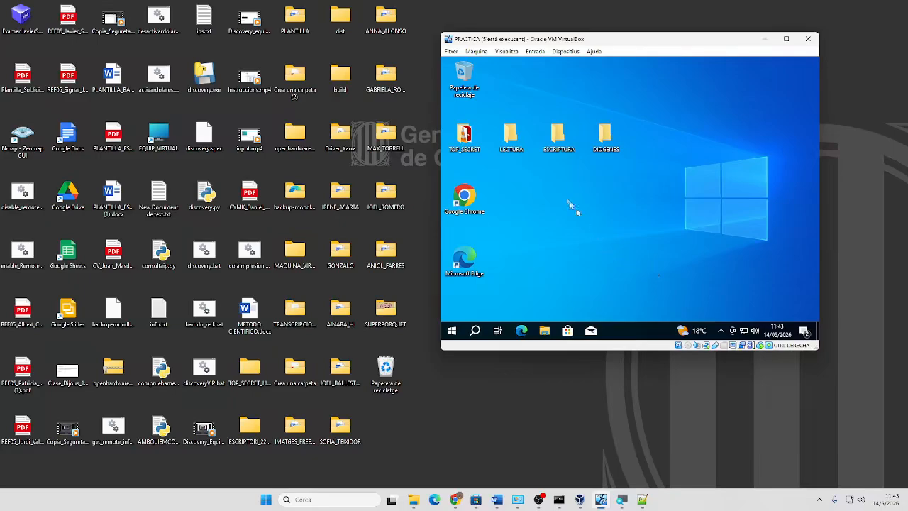
Open and close the guest Start menu, nudging the VirtualBox window right
{"action": "left_click", "coordinate": [452, 329]}
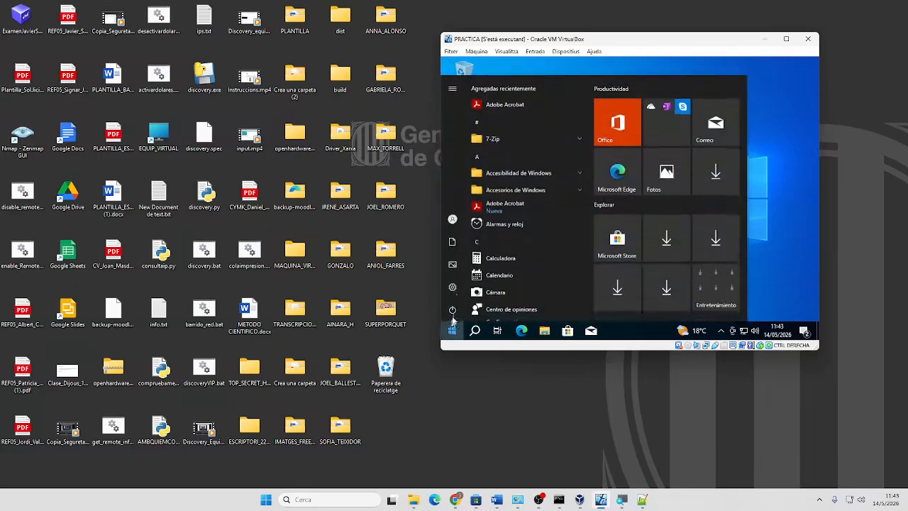
{"action": "mouse_move", "coordinate": [452, 224]}
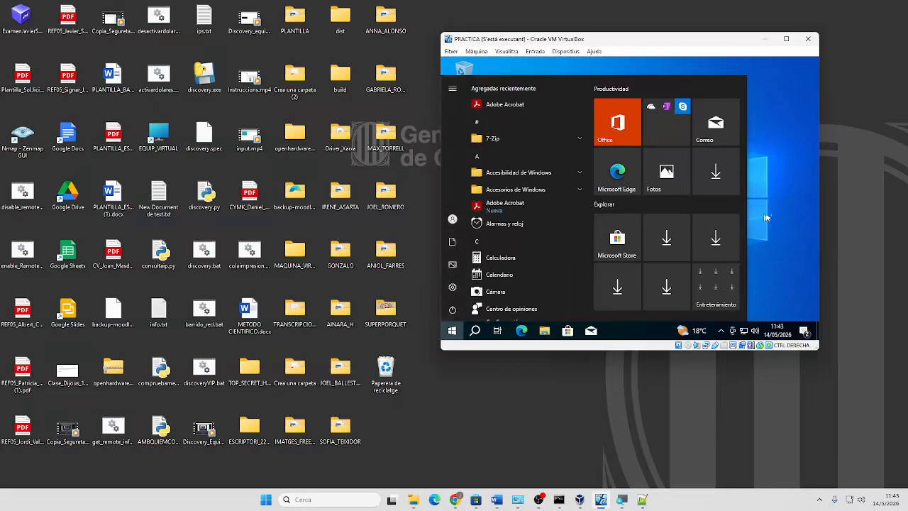
{"action": "left_click", "coordinate": [793, 212]}
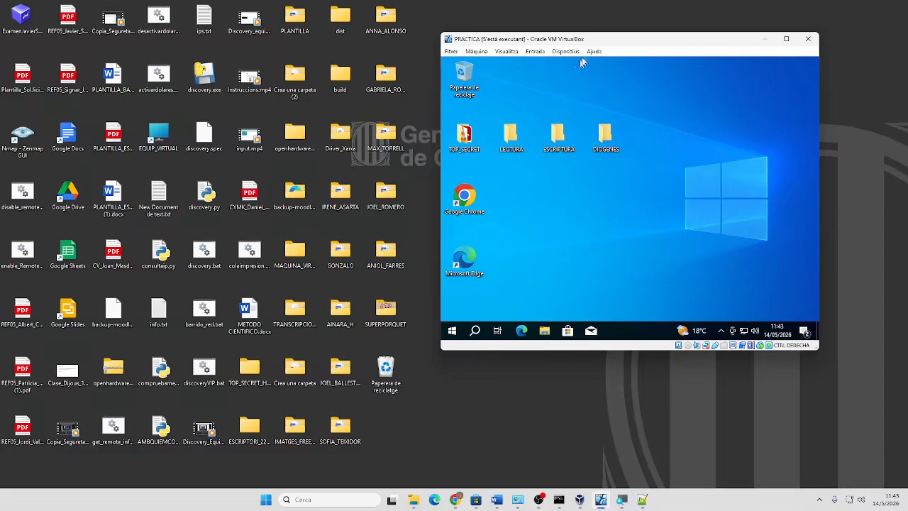
{"action": "left_click_drag", "start_coordinate": [597, 41], "coordinate": [636, 40]}
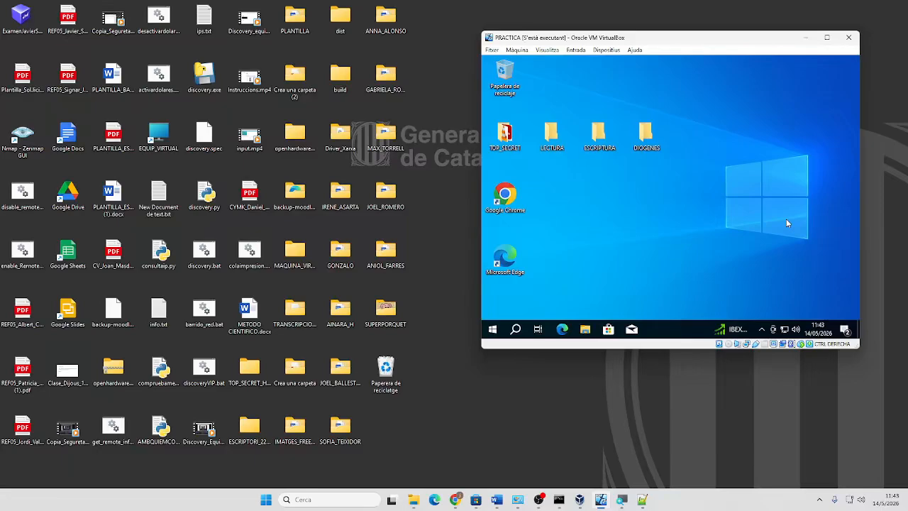
{"action": "left_click", "coordinate": [493, 330]}
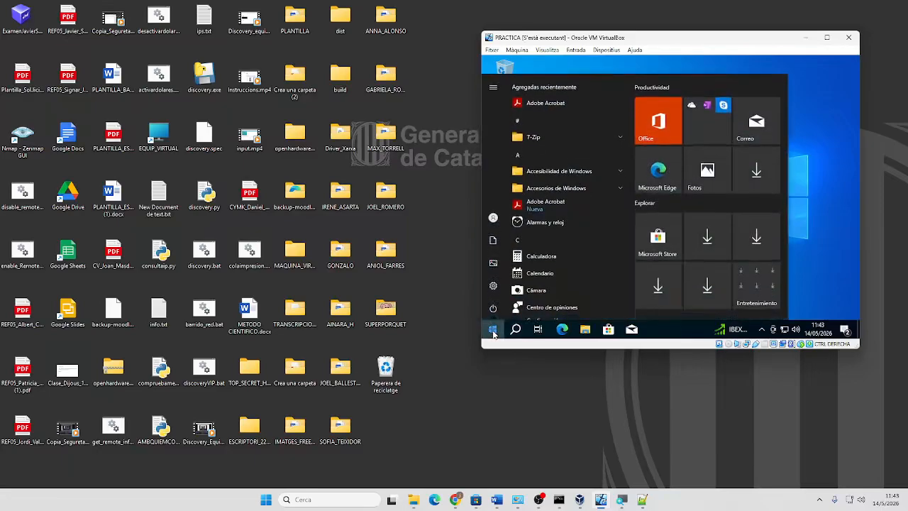
{"action": "left_click", "coordinate": [836, 221]}
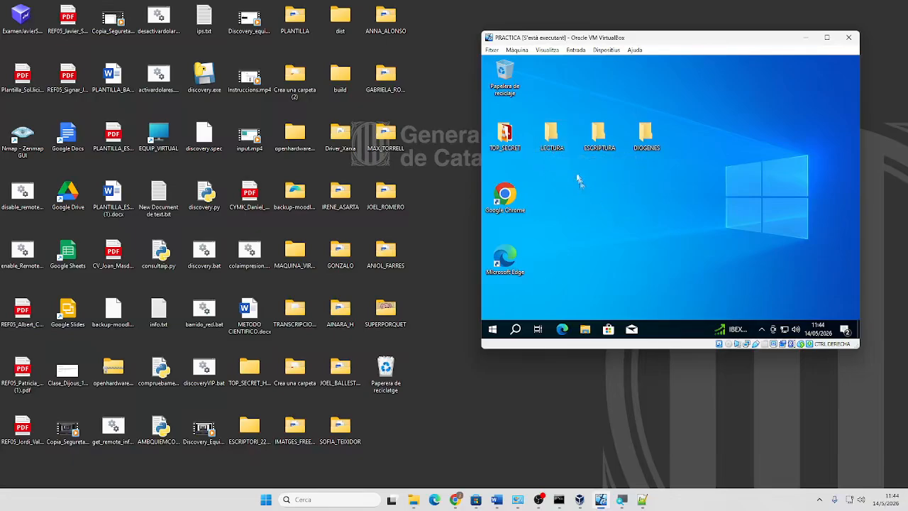
Move ESCRIPTURA and LECTURA further right on the guest desktop
{"action": "left_click_drag", "start_coordinate": [595, 144], "coordinate": [654, 145]}
{"action": "left_click_drag", "start_coordinate": [557, 140], "coordinate": [600, 146]}
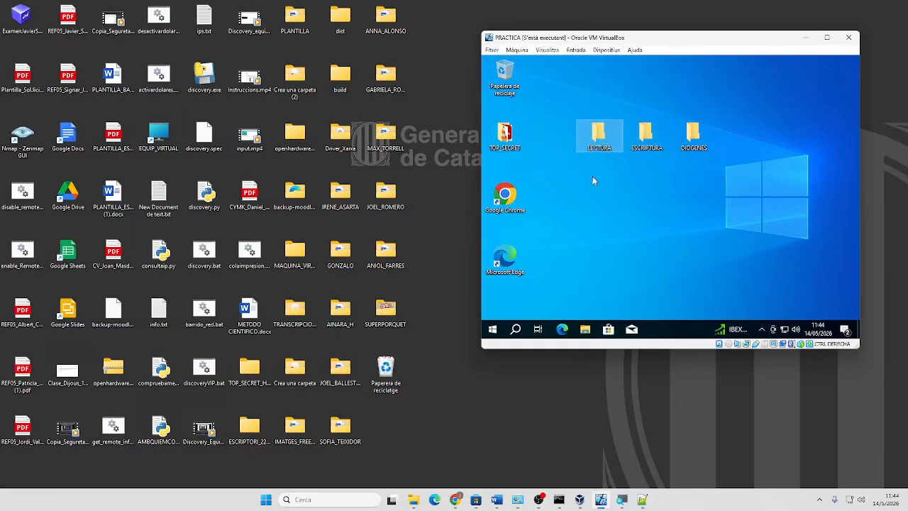
{"action": "right_click", "coordinate": [491, 330]}
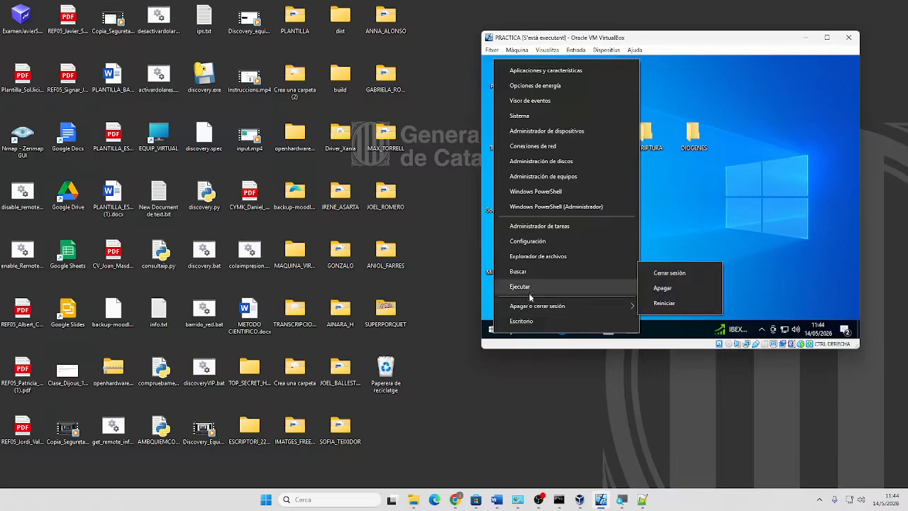
{"action": "left_click", "coordinate": [721, 233]}
Shift DIOGENES, ESCRIPTURA and LECTURA further right in a row
{"action": "left_click", "coordinate": [516, 330]}
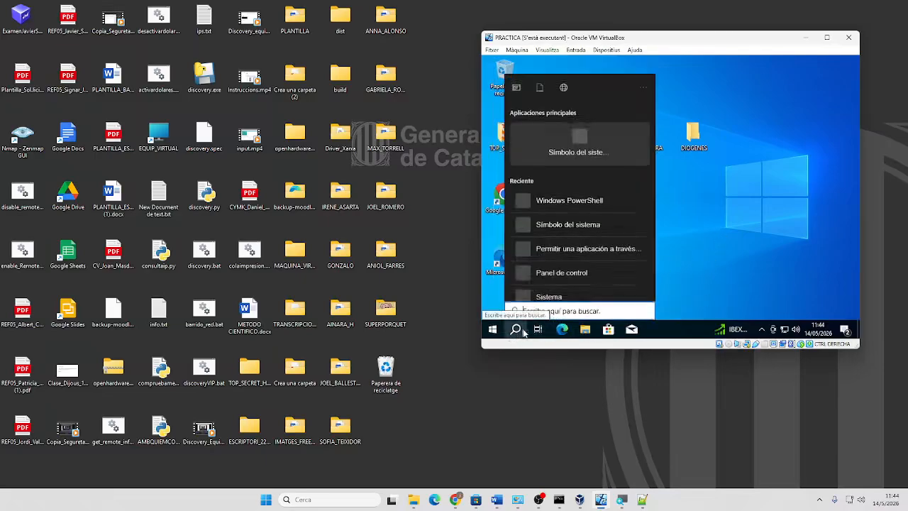
{"action": "left_click", "coordinate": [748, 213]}
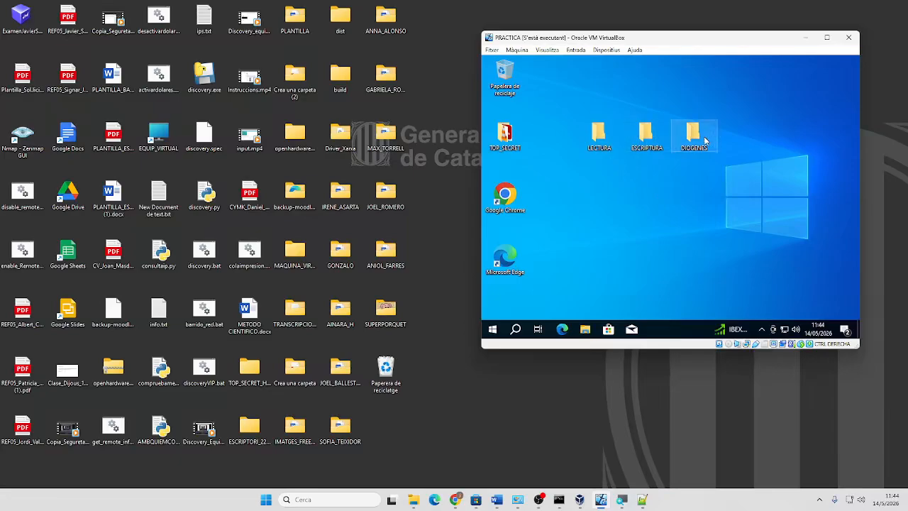
{"action": "left_click_drag", "start_coordinate": [718, 142], "coordinate": [744, 139]}
{"action": "left_click_drag", "start_coordinate": [647, 136], "coordinate": [695, 141]}
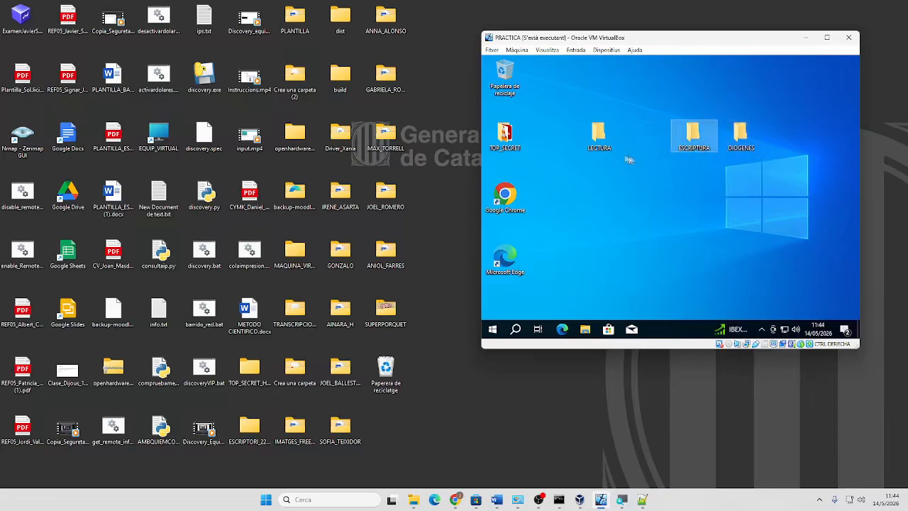
{"action": "left_click", "coordinate": [594, 144]}
{"action": "left_click_drag", "start_coordinate": [595, 145], "coordinate": [641, 142]}
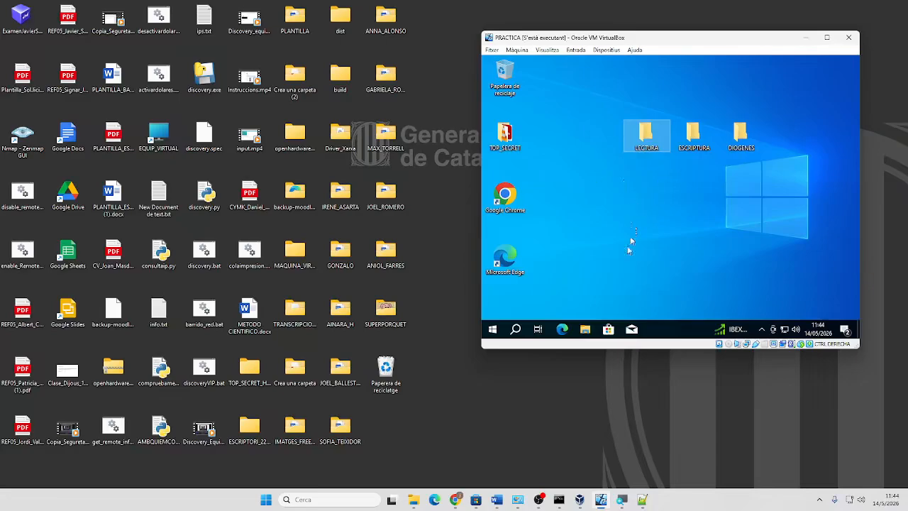
Run Command Prompt as administrator and enter control userpasswords2
{"action": "left_click", "coordinate": [516, 329]}
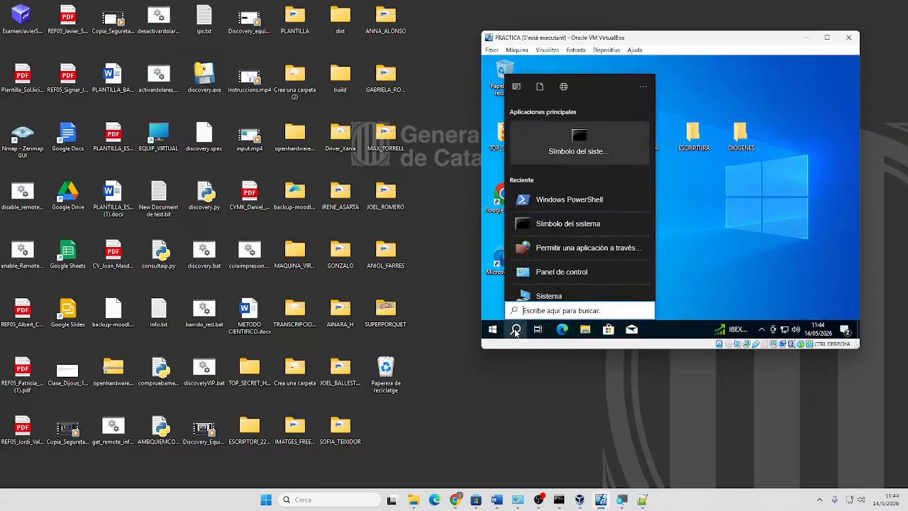
{"action": "type", "text": "cmd"}
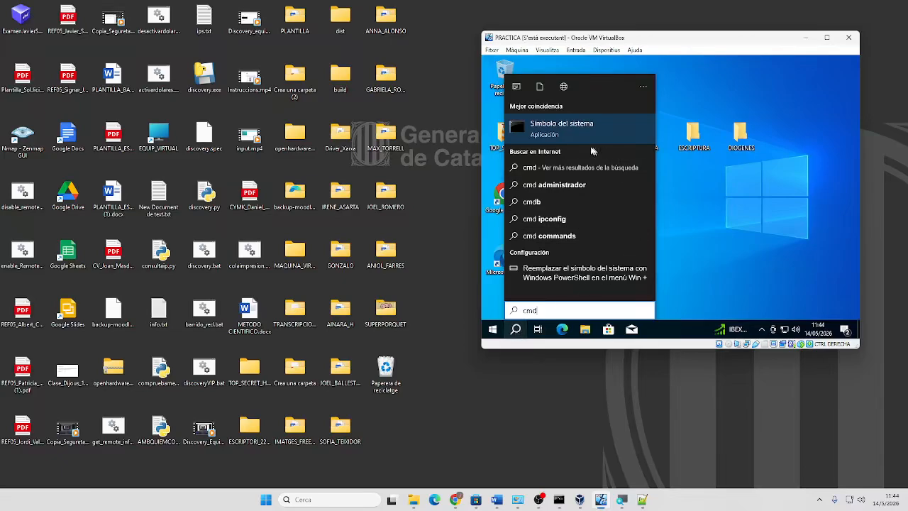
{"action": "right_click", "coordinate": [560, 126]}
{"action": "left_click", "coordinate": [574, 141]}
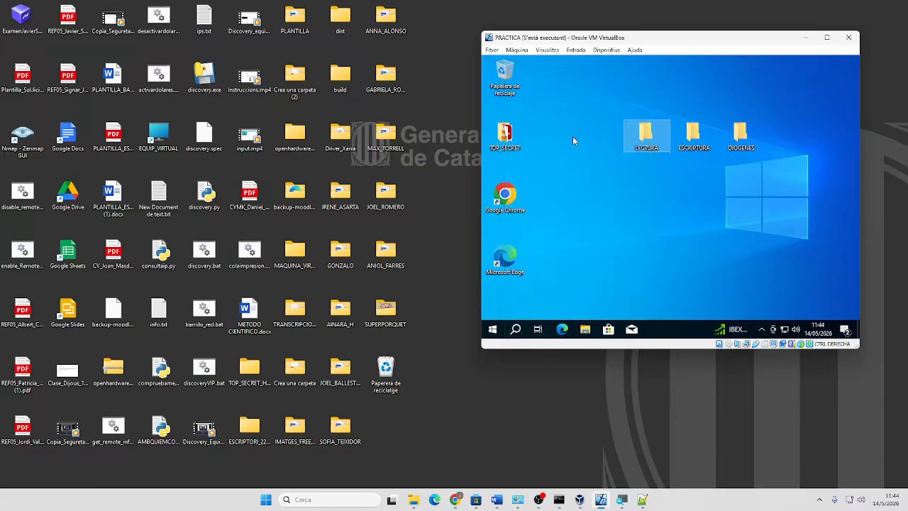
{"action": "left_click", "coordinate": [619, 251]}
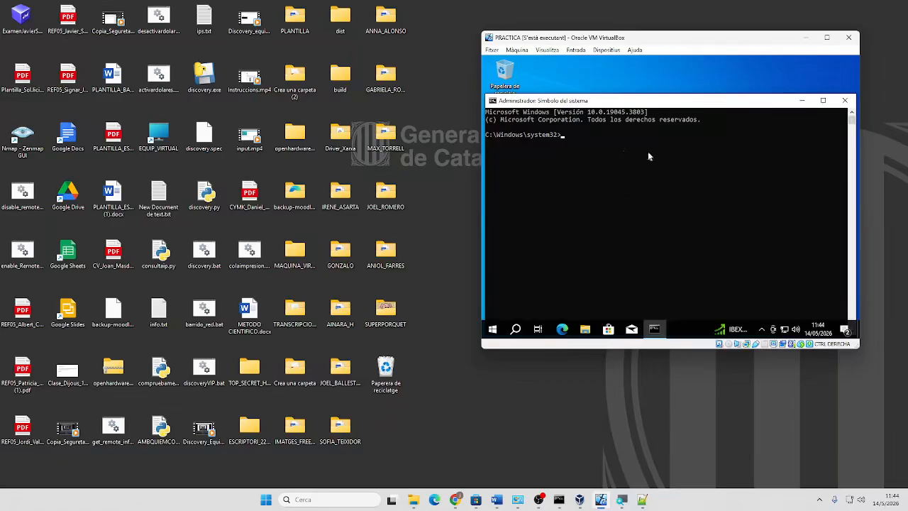
{"action": "type", "text": "control userpasswords2"}
Start adding a user as a local account without a Microsoft account
{"action": "key", "text": "Return"}
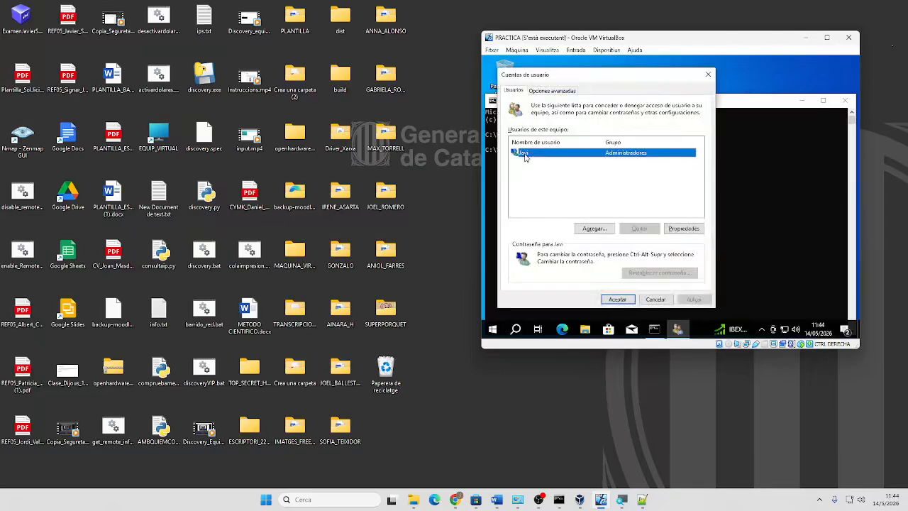
{"action": "left_click", "coordinate": [596, 230]}
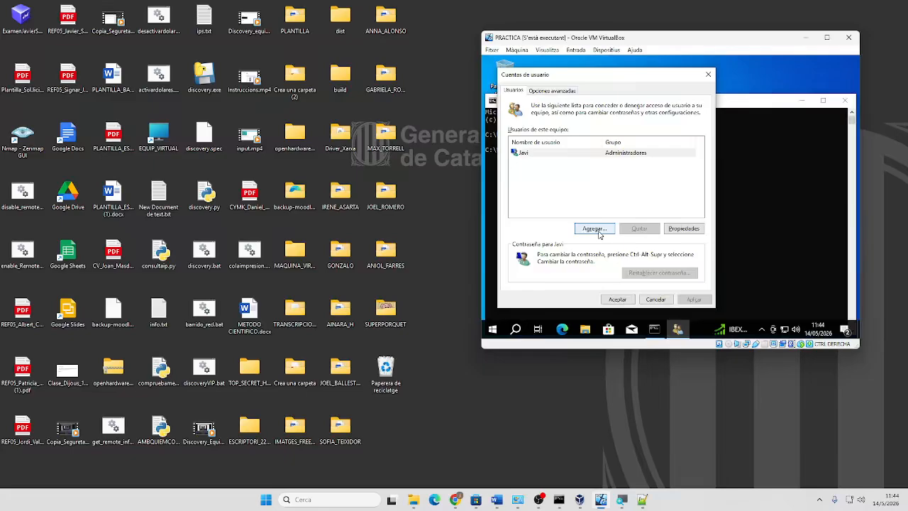
{"action": "left_click", "coordinate": [552, 269]}
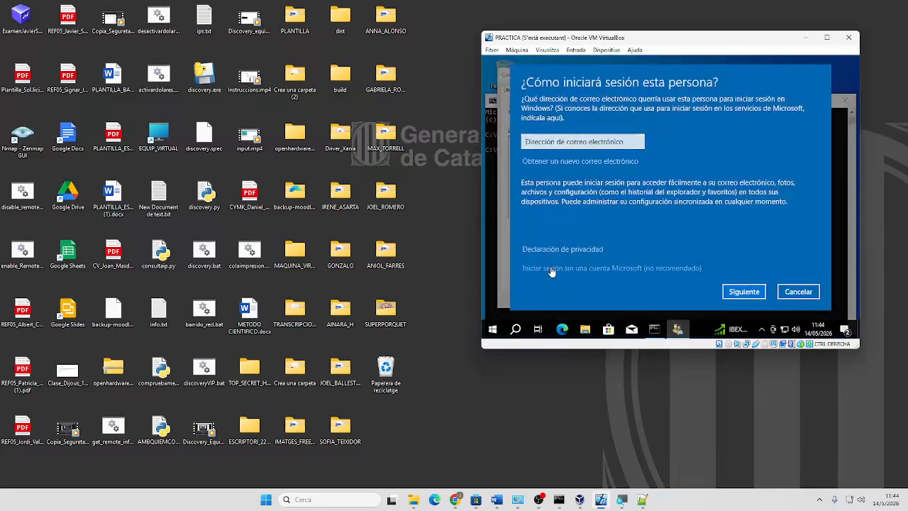
{"action": "left_click", "coordinate": [735, 292]}
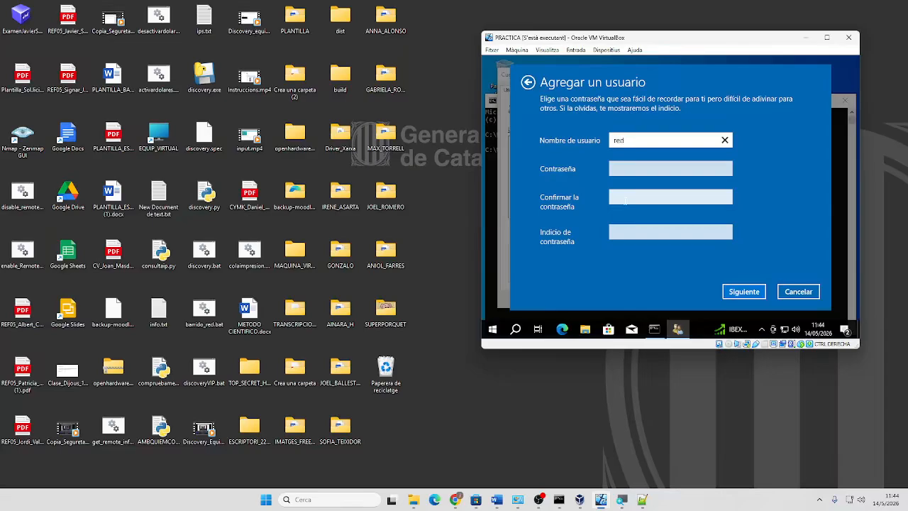
Create local user red with password and hint, then close the account windows and cmd
{"action": "key", "text": "Tab"}
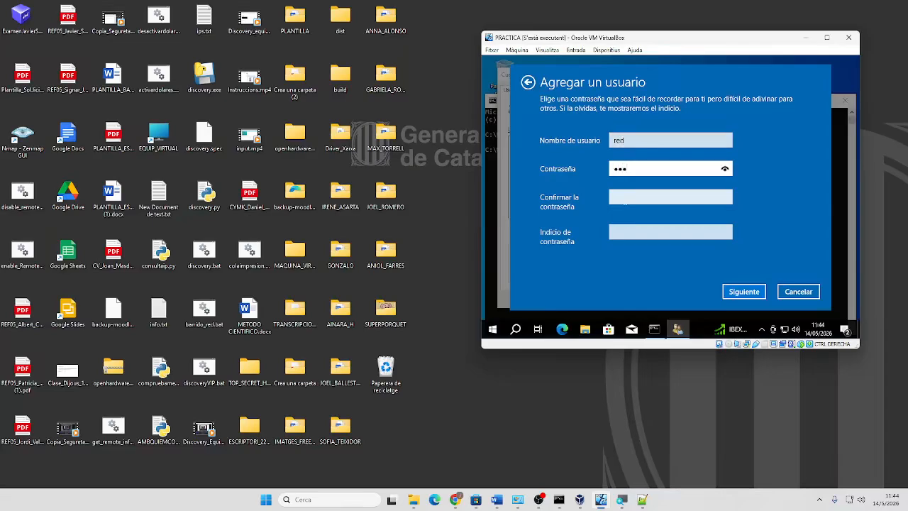
{"action": "key", "text": "Tab"}
{"action": "type", "text": "red"}
{"action": "key", "text": "Tab"}
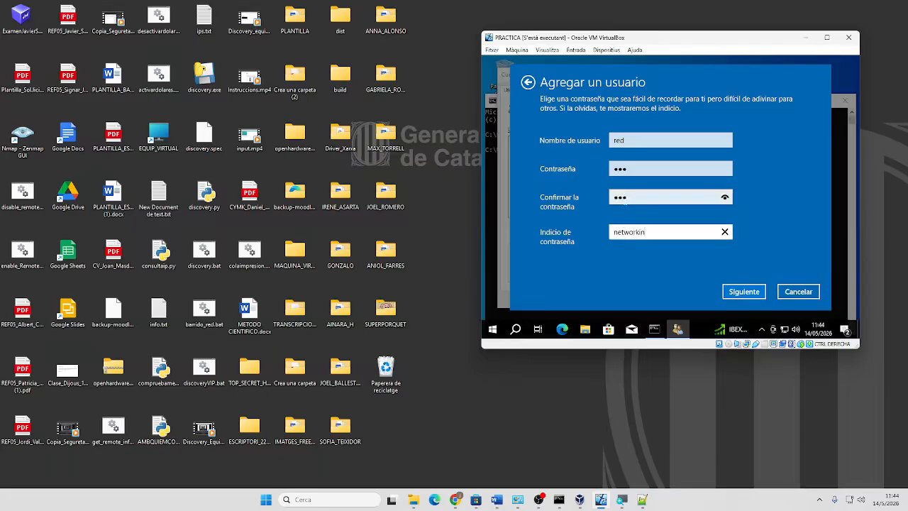
{"action": "left_click", "coordinate": [739, 293]}
{"action": "left_click", "coordinate": [798, 291]}
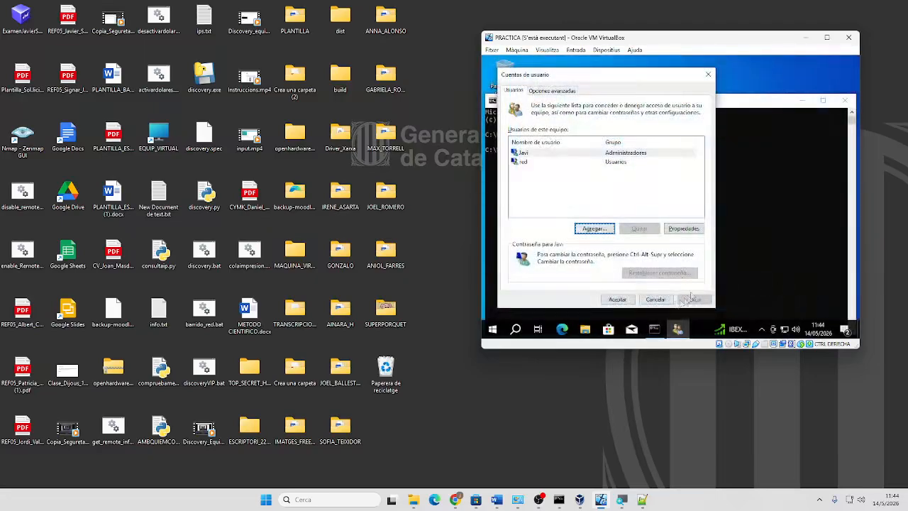
{"action": "left_click", "coordinate": [614, 302]}
{"action": "left_click", "coordinate": [845, 100]}
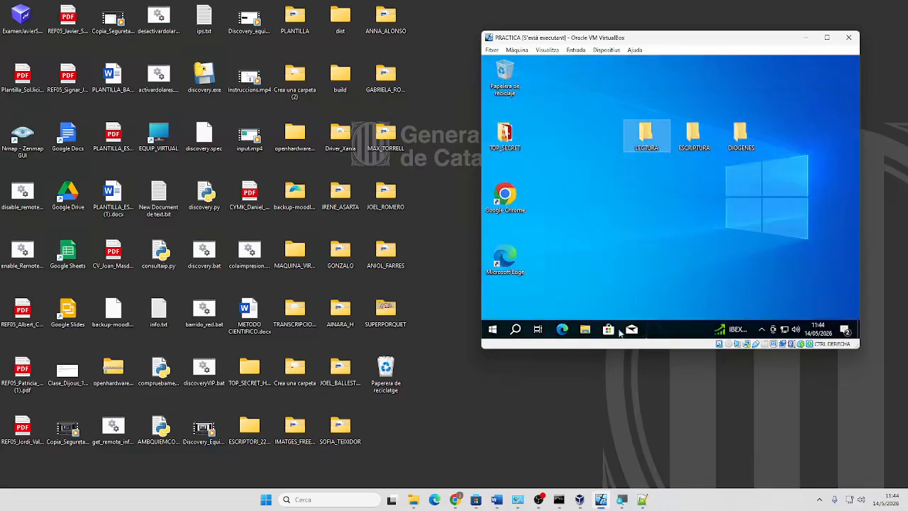
Open File Explorer, view the Windows10 (C:) drive, and return to Este equipo
{"action": "right_click", "coordinate": [493, 329]}
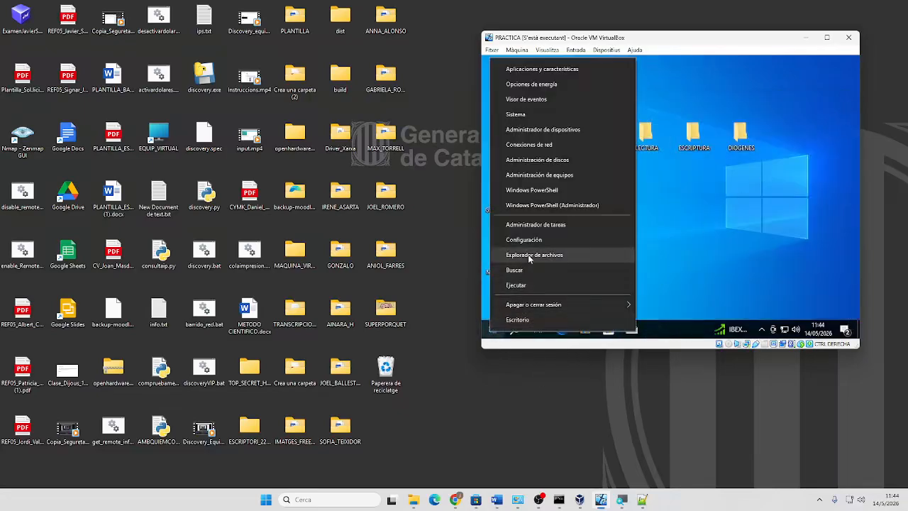
{"action": "left_click", "coordinate": [525, 254]}
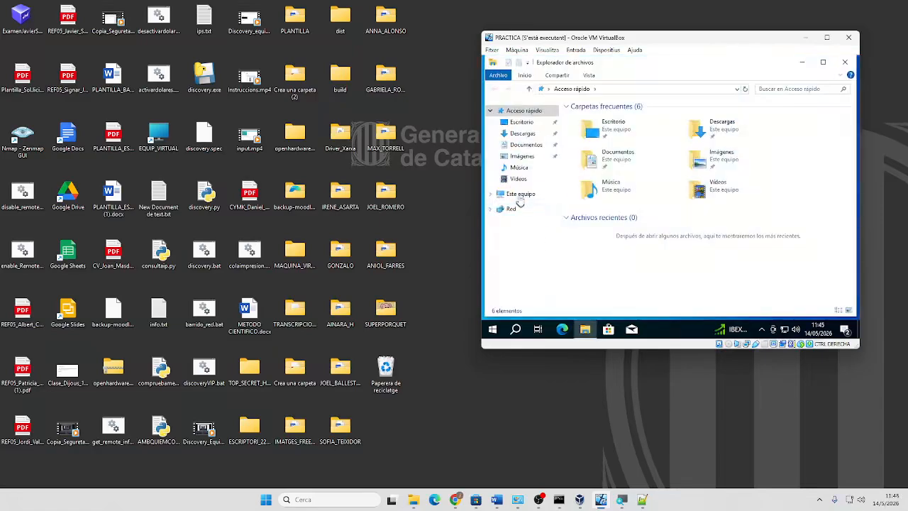
{"action": "left_click", "coordinate": [521, 195]}
{"action": "double_click", "coordinate": [608, 251]}
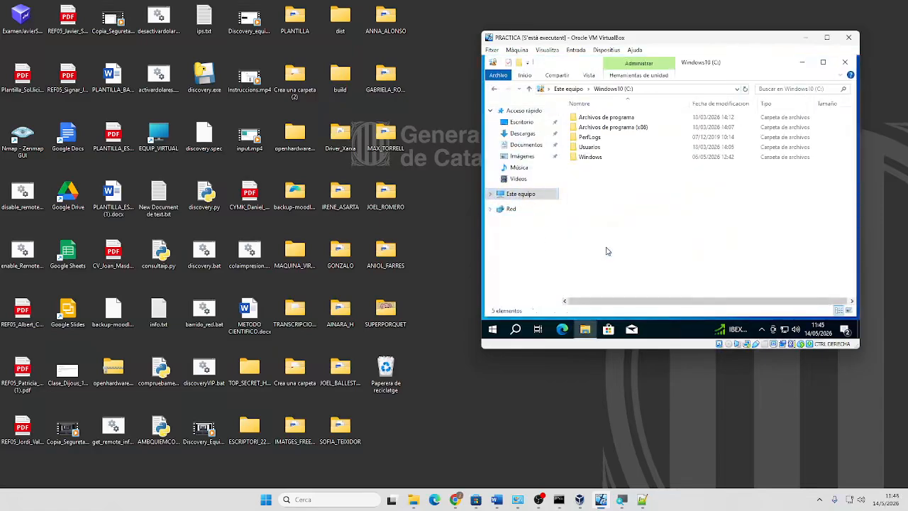
{"action": "left_click", "coordinate": [494, 89]}
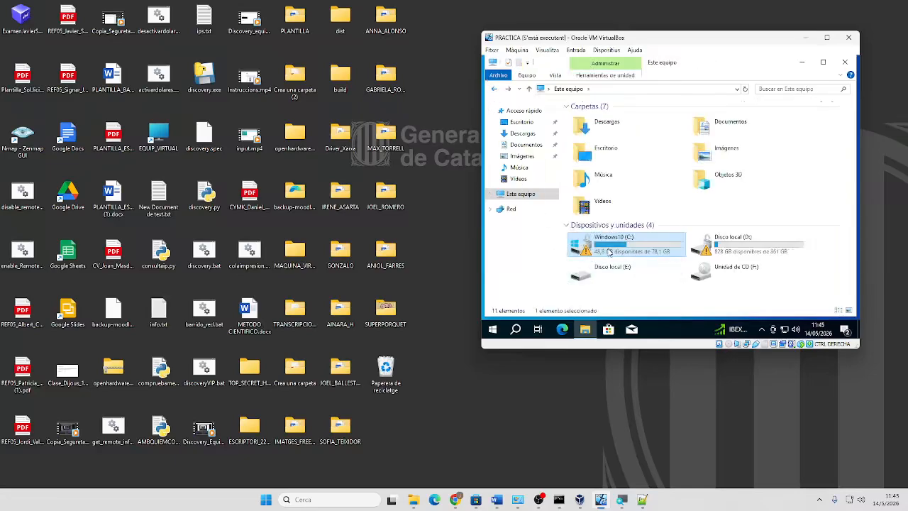
Search for winword and close the resulting Bing browser window
{"action": "right_click", "coordinate": [513, 333]}
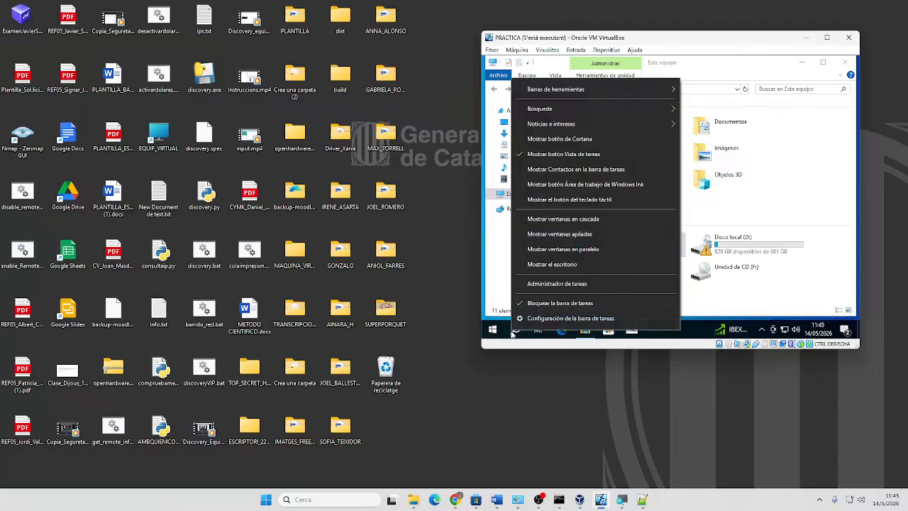
{"action": "left_click", "coordinate": [512, 334]}
{"action": "type", "text": "wi"}
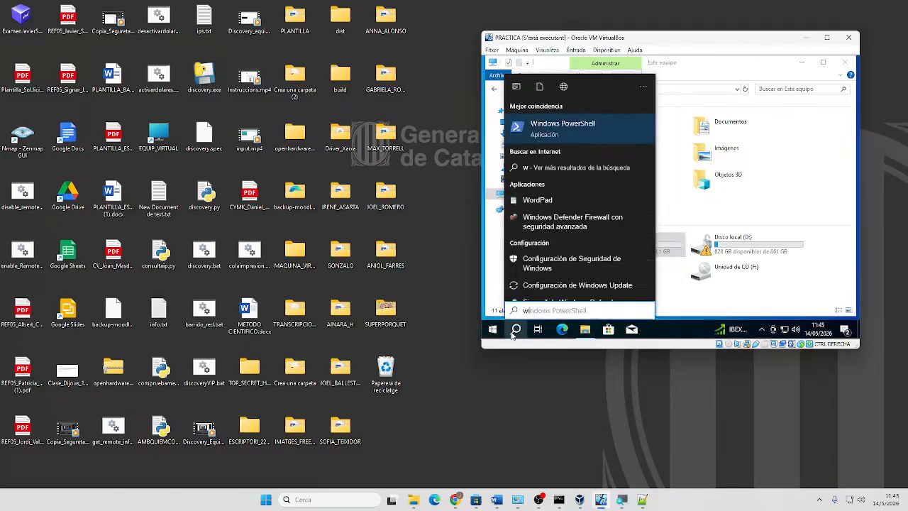
{"action": "type", "text": "nword"}
{"action": "key", "text": "Return"}
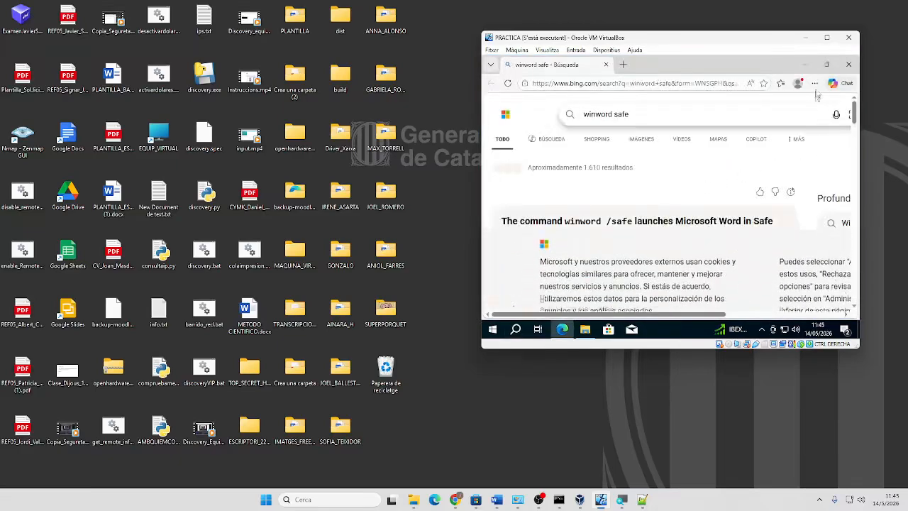
{"action": "left_click", "coordinate": [849, 64]}
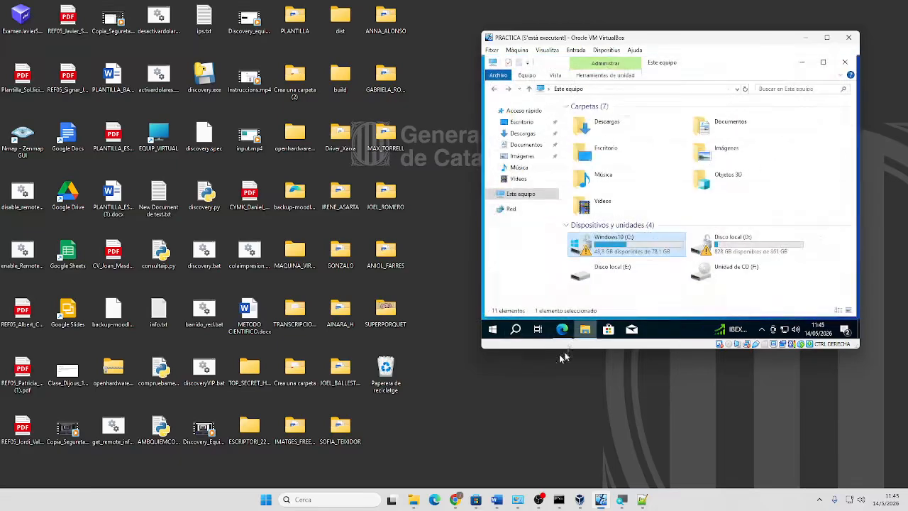
Run winver from the Run dialog to check the Windows 10 version
{"action": "right_click", "coordinate": [492, 329]}
{"action": "left_click", "coordinate": [518, 284]}
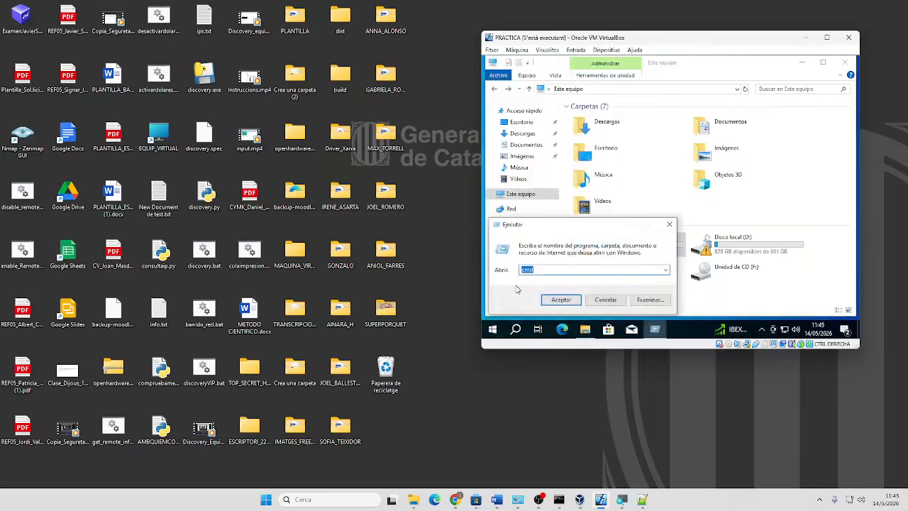
{"action": "type", "text": "winver"}
{"action": "key", "text": "Return"}
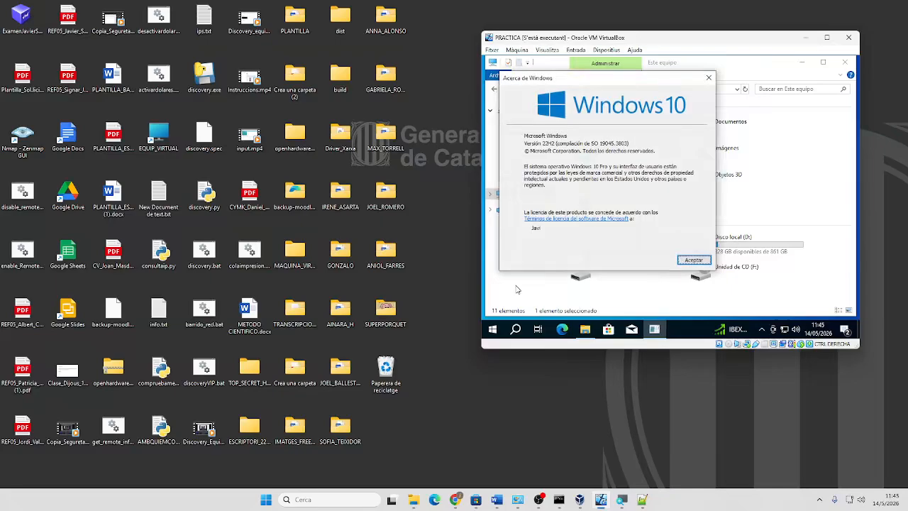
{"action": "left_click", "coordinate": [694, 260]}
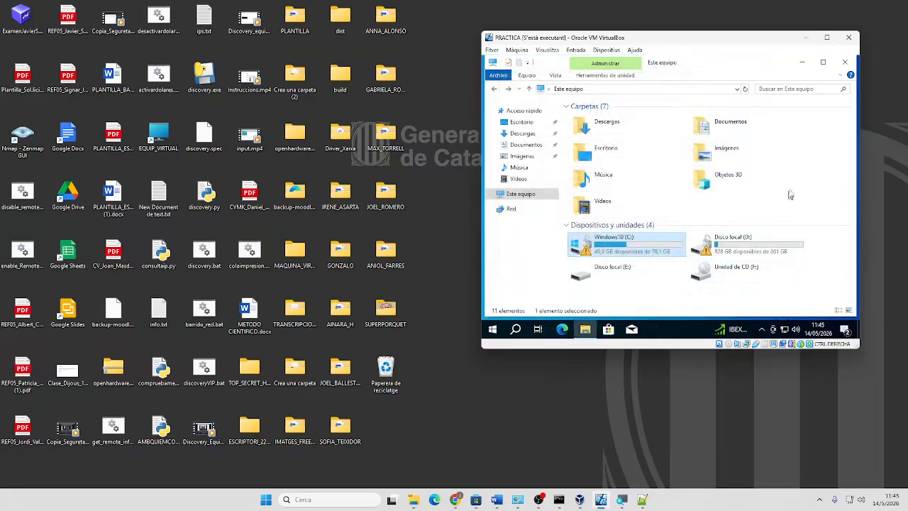
Browse to C:\Usuarios in Explorer, then close the window
{"action": "right_click", "coordinate": [588, 257]}
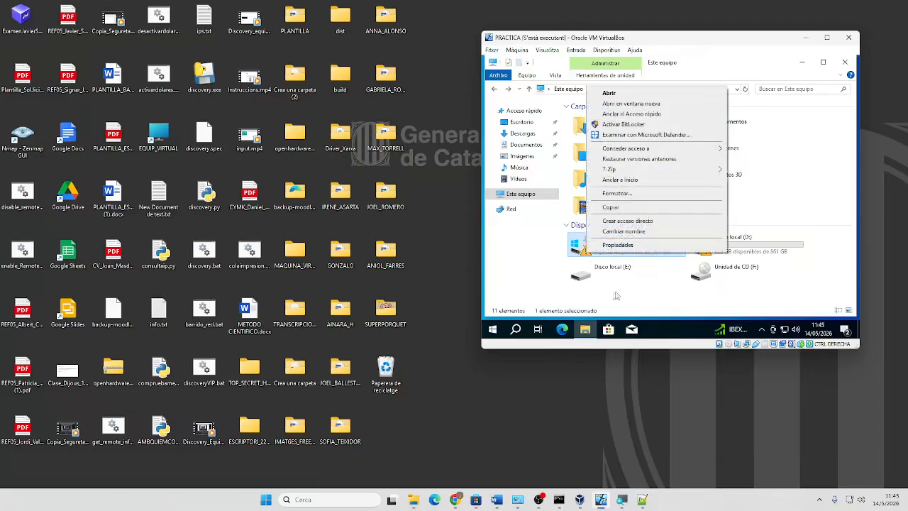
{"action": "left_click", "coordinate": [617, 296]}
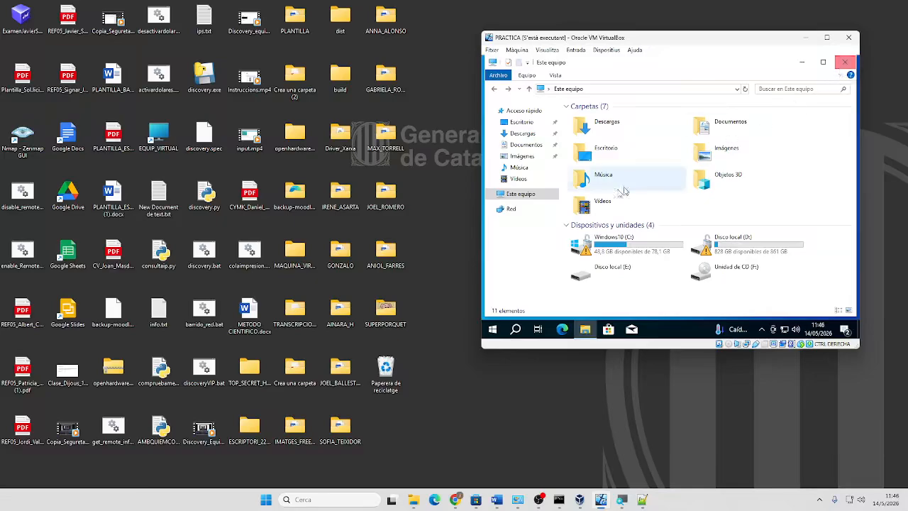
{"action": "left_click", "coordinate": [604, 251]}
{"action": "double_click", "coordinate": [603, 251]}
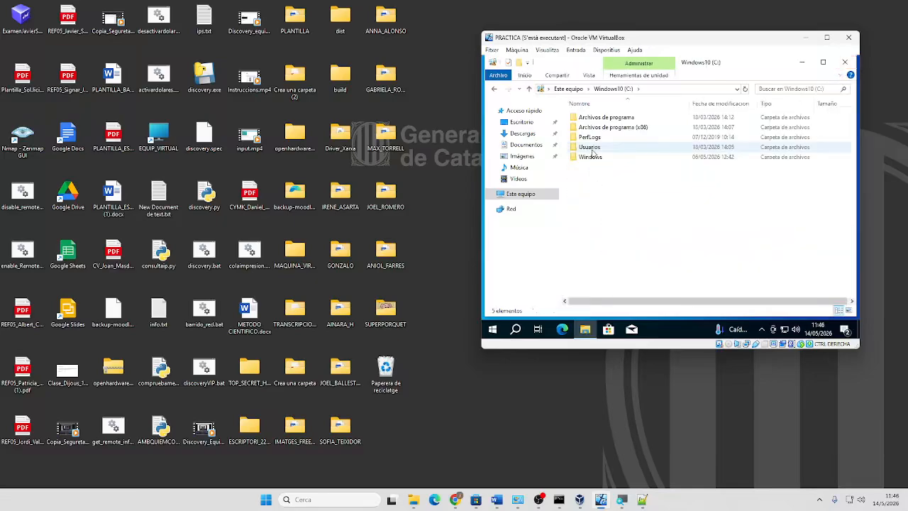
{"action": "double_click", "coordinate": [598, 173]}
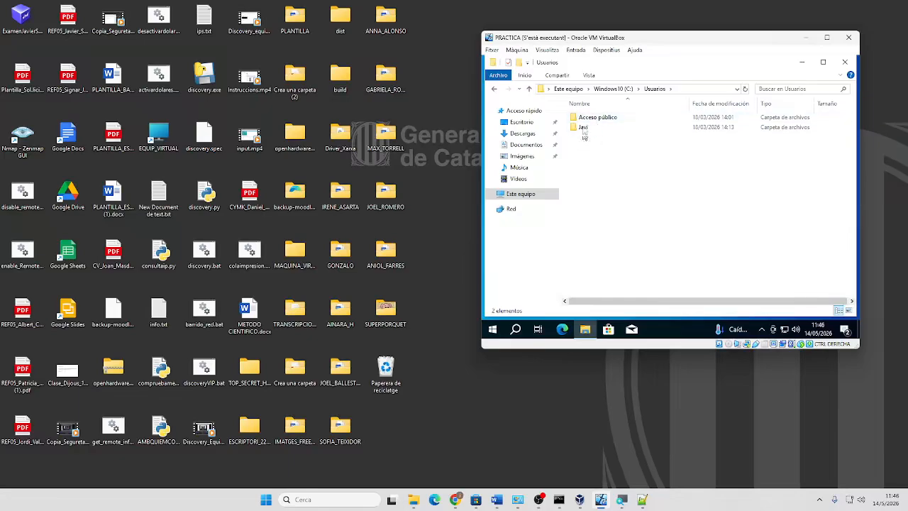
{"action": "left_click", "coordinate": [845, 62]}
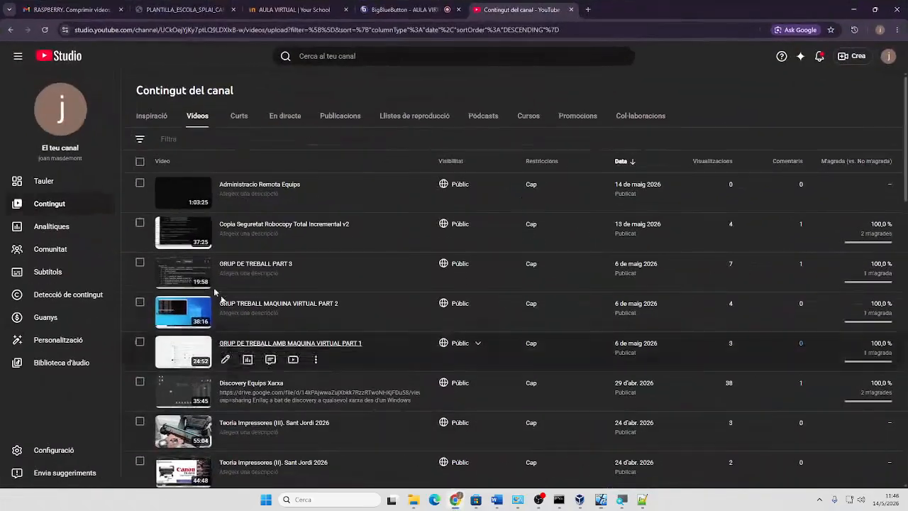
Return to the AULA VIRTUAL BigBlueButton meeting, stay in it, and share the entire screen
{"action": "left_click", "coordinate": [195, 13]}
{"action": "left_click", "coordinate": [293, 10]}
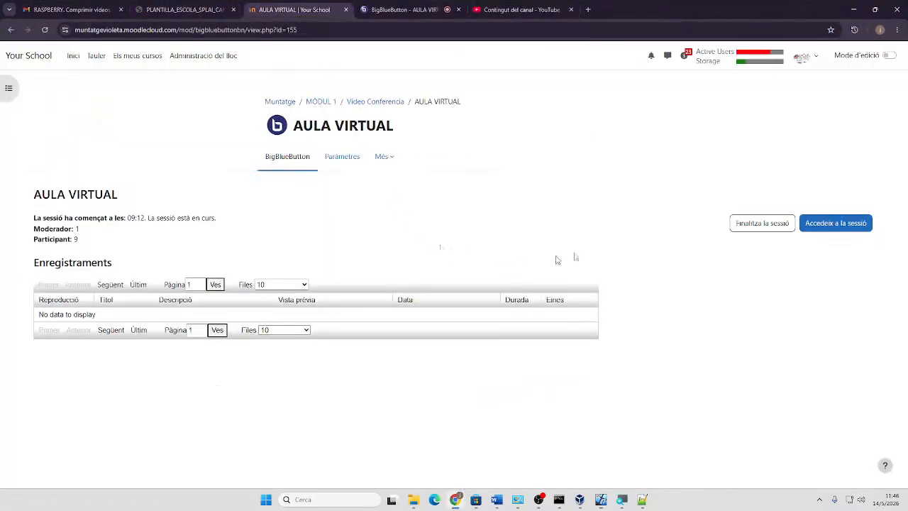
{"action": "left_click", "coordinate": [818, 231]}
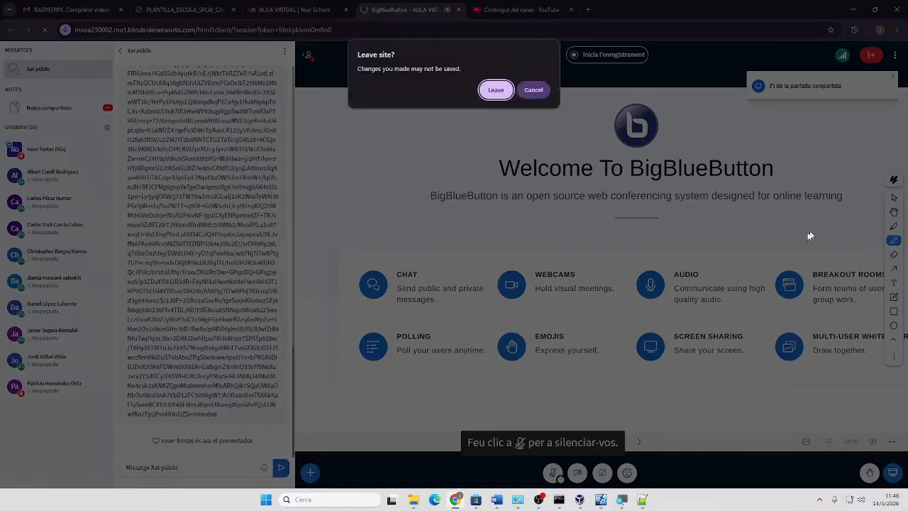
{"action": "left_click", "coordinate": [529, 91]}
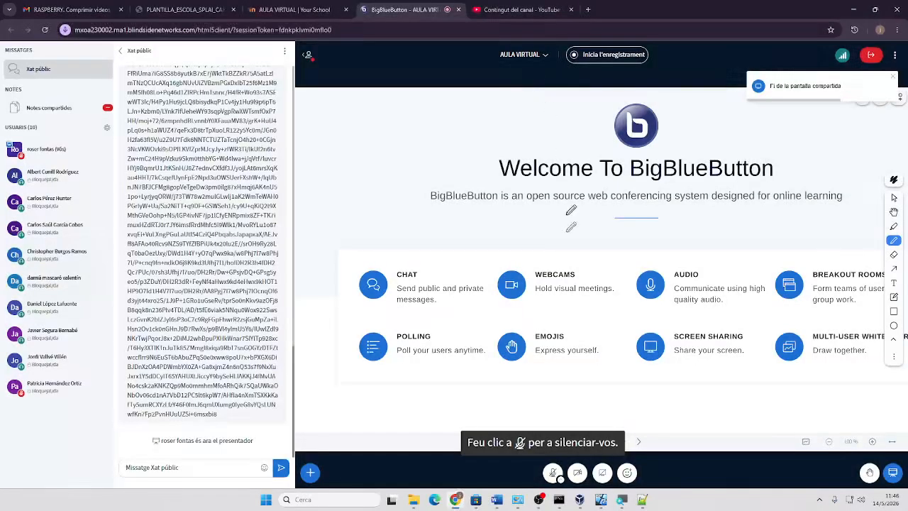
{"action": "left_click", "coordinate": [603, 472]}
{"action": "left_click", "coordinate": [534, 88]}
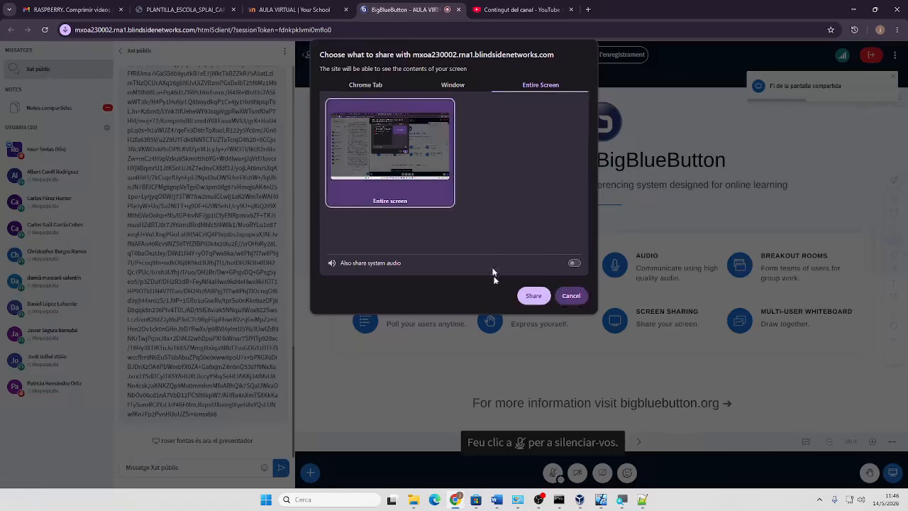
{"action": "left_click", "coordinate": [533, 296]}
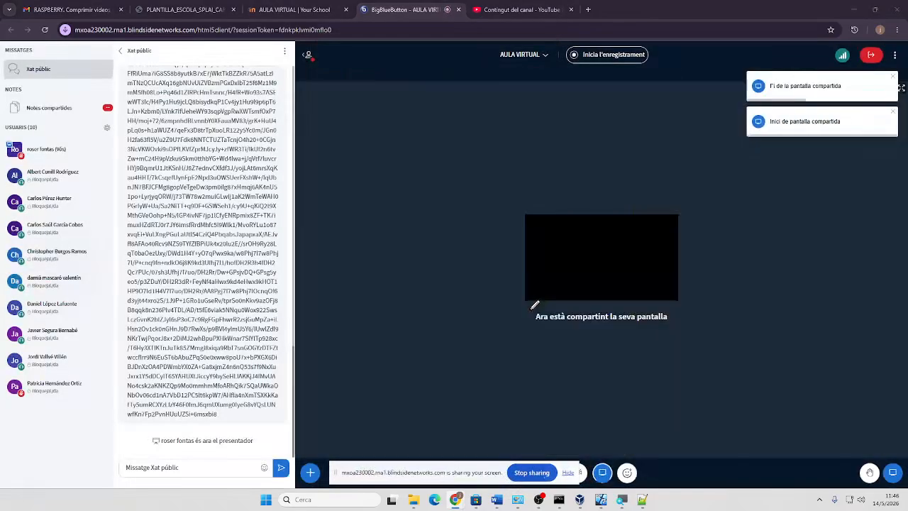
Sign in to the guest as red, retrying after a wrong password
{"action": "left_click", "coordinate": [858, 13]}
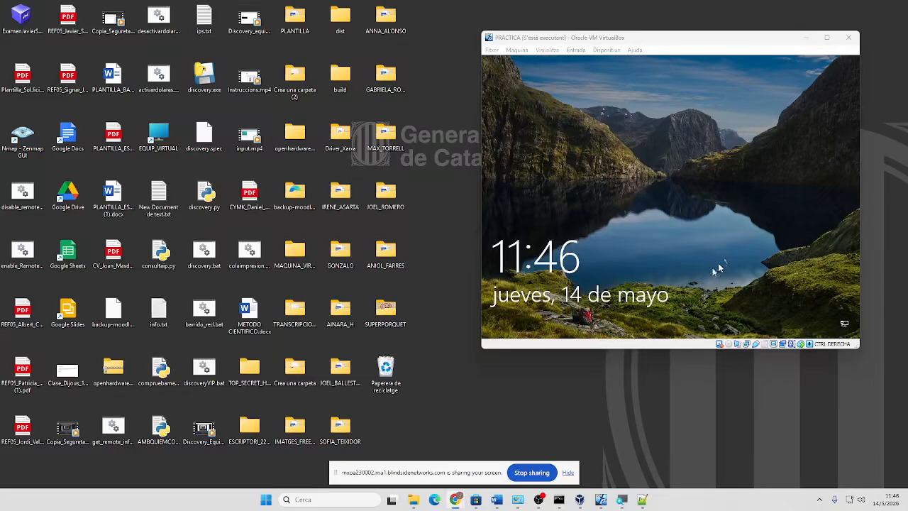
{"action": "left_click", "coordinate": [672, 264]}
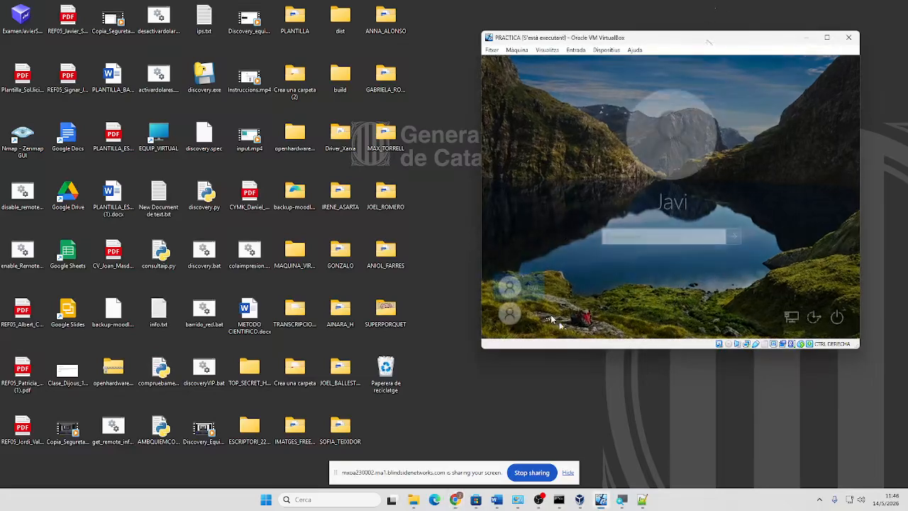
{"action": "left_click", "coordinate": [529, 316]}
{"action": "left_click", "coordinate": [641, 237]}
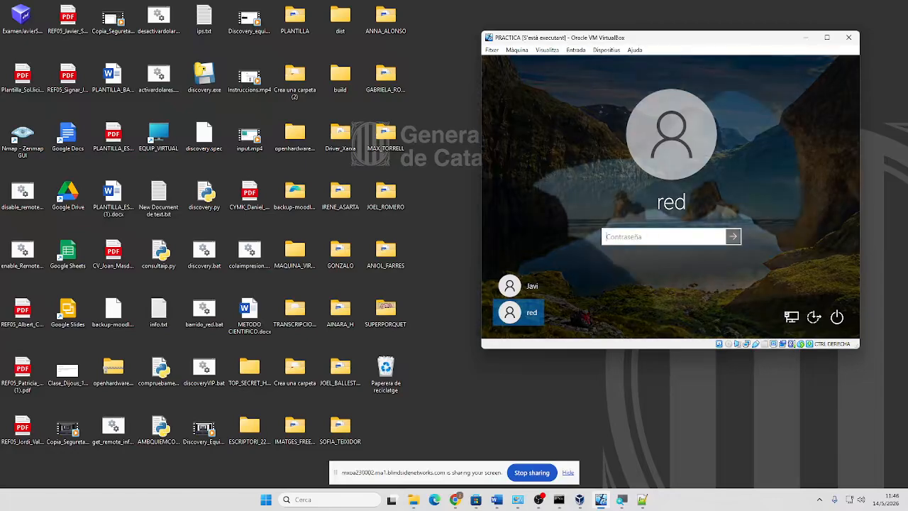
{"action": "type", "text": "••"}
{"action": "key", "text": "Return"}
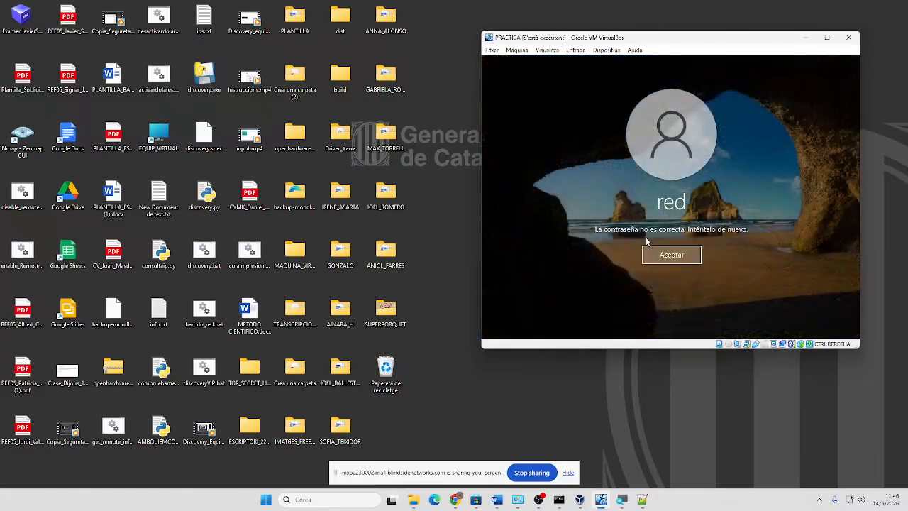
{"action": "left_click", "coordinate": [648, 251]}
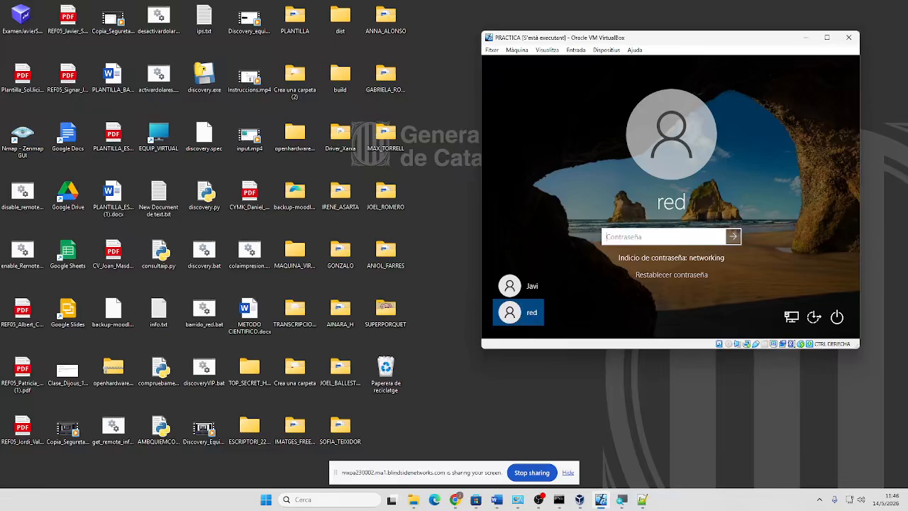
{"action": "type", "text": "•••"}
{"action": "key", "text": "Return"}
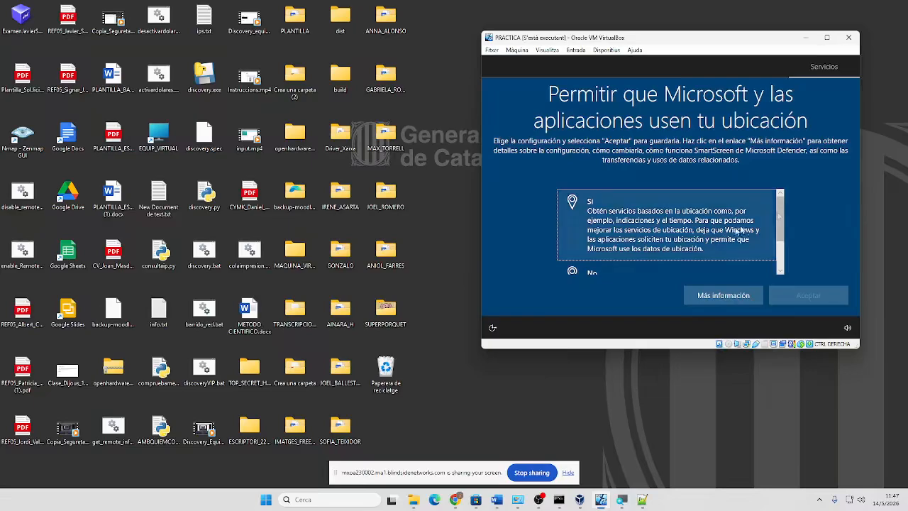
Answer No to location, typing data, diagnostics and advertising ID privacy pages
{"action": "left_click", "coordinate": [661, 273]}
{"action": "left_click", "coordinate": [776, 300]}
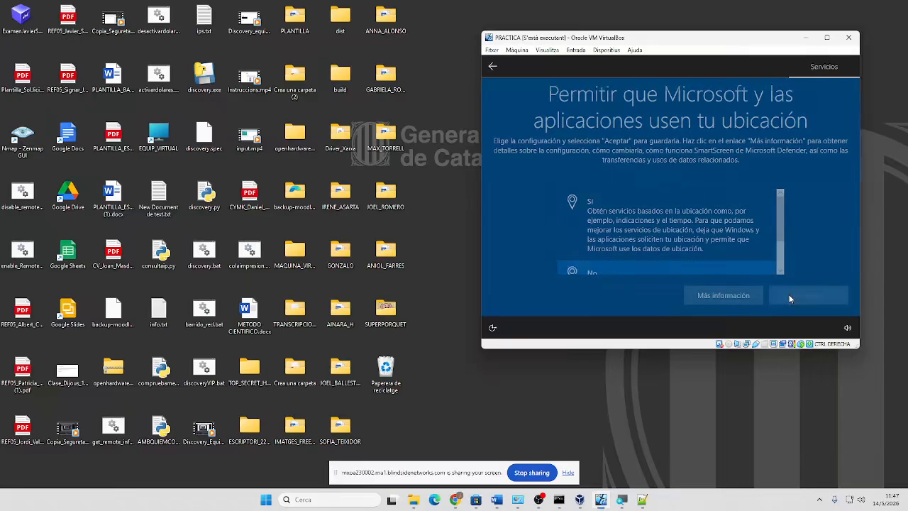
{"action": "left_click", "coordinate": [660, 267]}
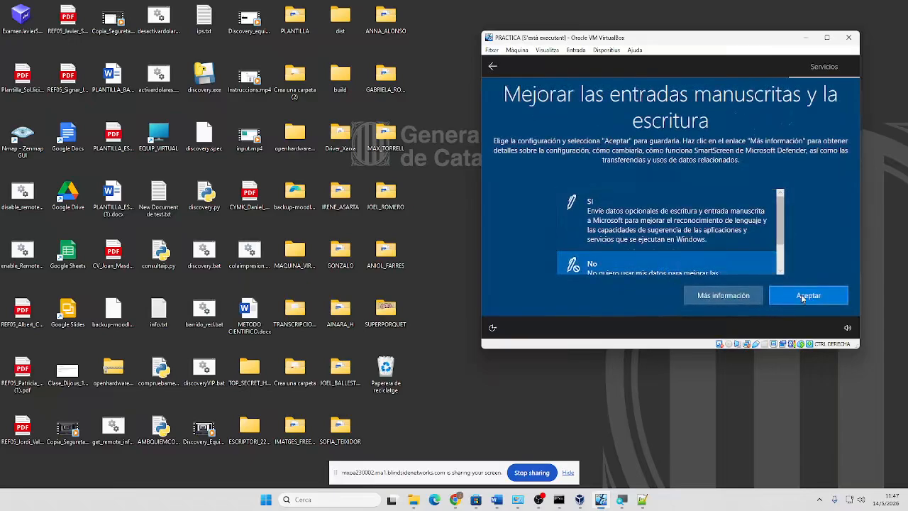
{"action": "left_click", "coordinate": [802, 294]}
{"action": "left_click", "coordinate": [680, 268]}
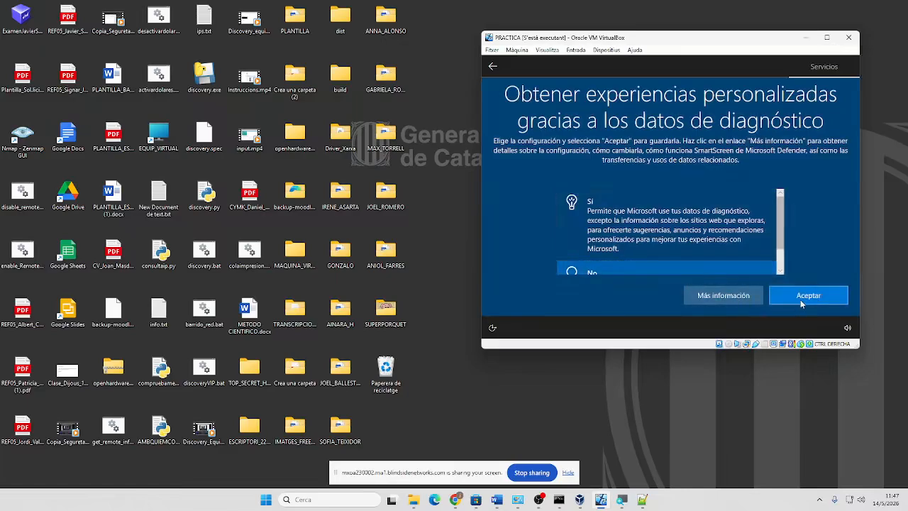
{"action": "left_click", "coordinate": [800, 300]}
{"action": "left_click", "coordinate": [753, 267]}
{"action": "left_click", "coordinate": [783, 298]}
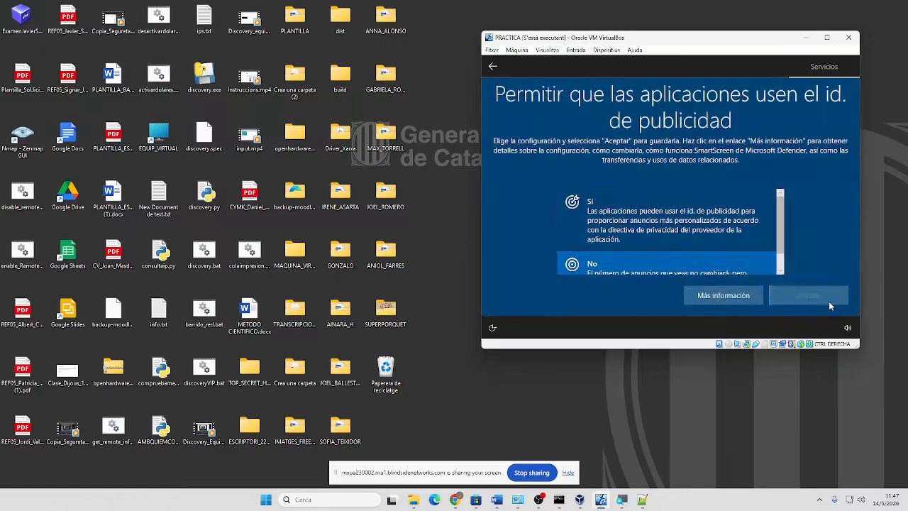
Keep the VM running and continue to Microsoft Edge's welcome page
{"action": "left_click", "coordinate": [849, 37]}
{"action": "left_click", "coordinate": [680, 222]}
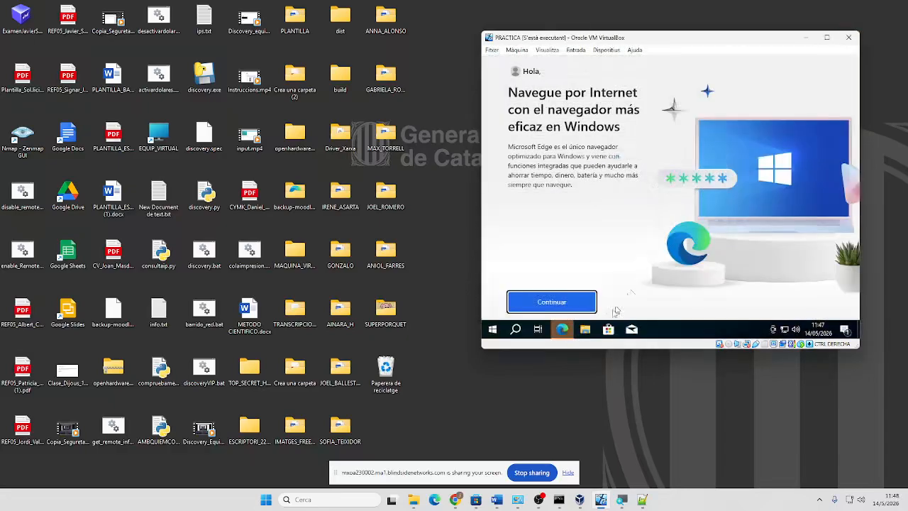
{"action": "left_click", "coordinate": [545, 301]}
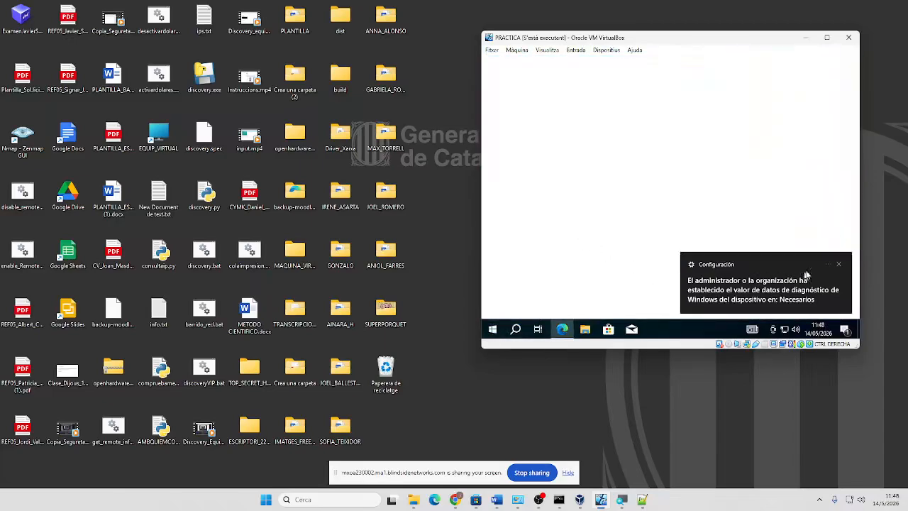
{"action": "left_click", "coordinate": [836, 264]}
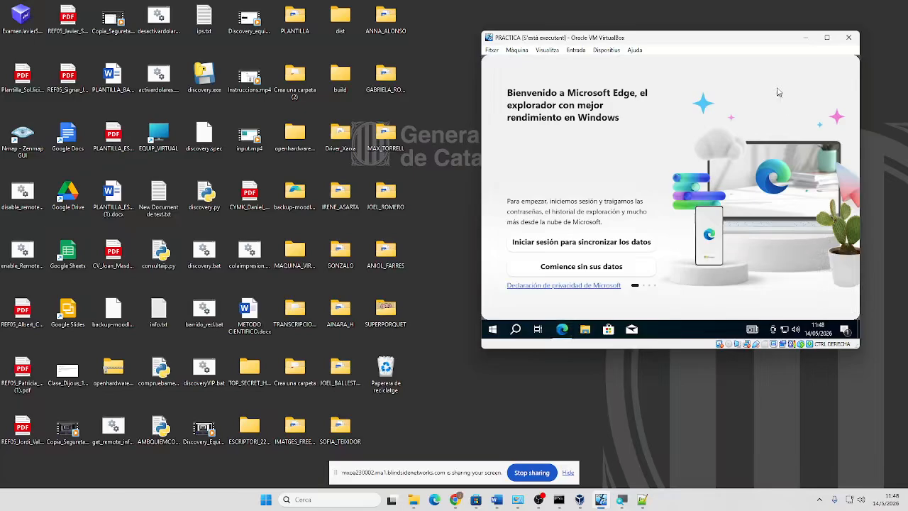
{"action": "left_click_drag", "start_coordinate": [774, 83], "coordinate": [670, 132]}
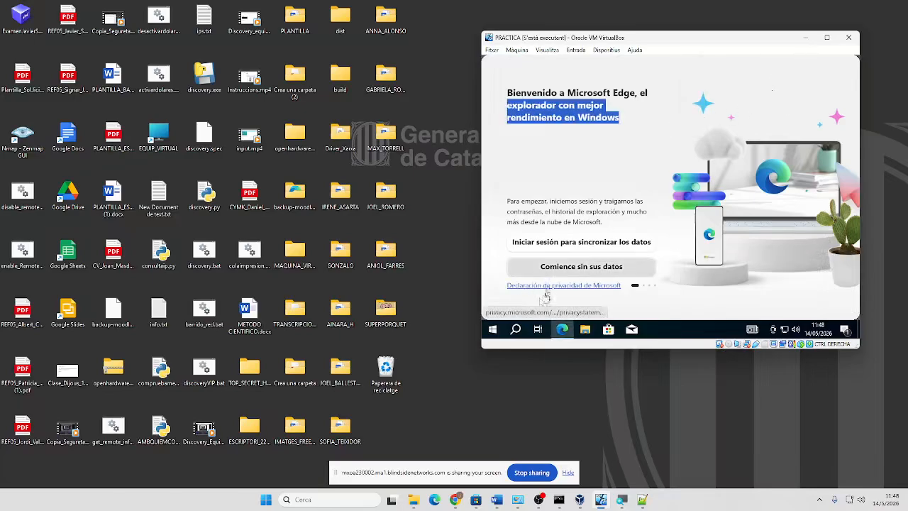
Sign out of the guest and select the original user account on the sign-in screen
{"action": "right_click", "coordinate": [492, 328]}
{"action": "mouse_move", "coordinate": [562, 306]}
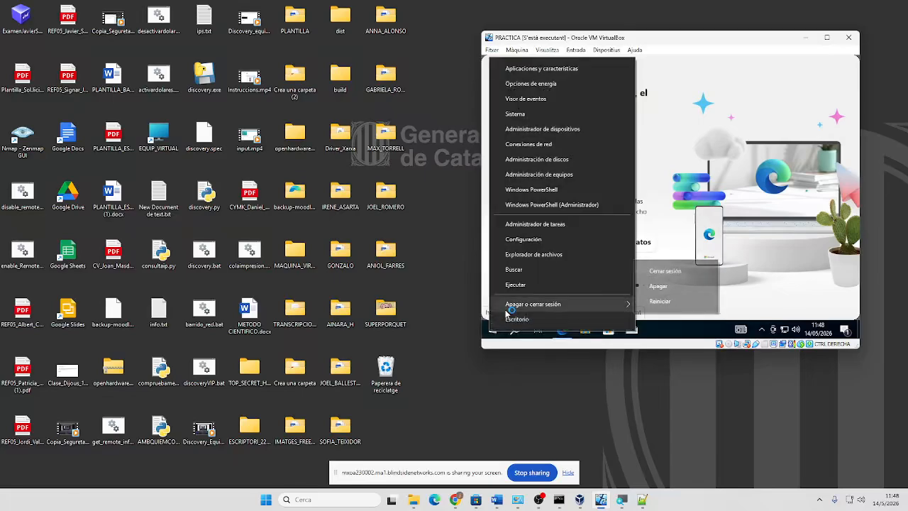
{"action": "left_click", "coordinate": [665, 269]}
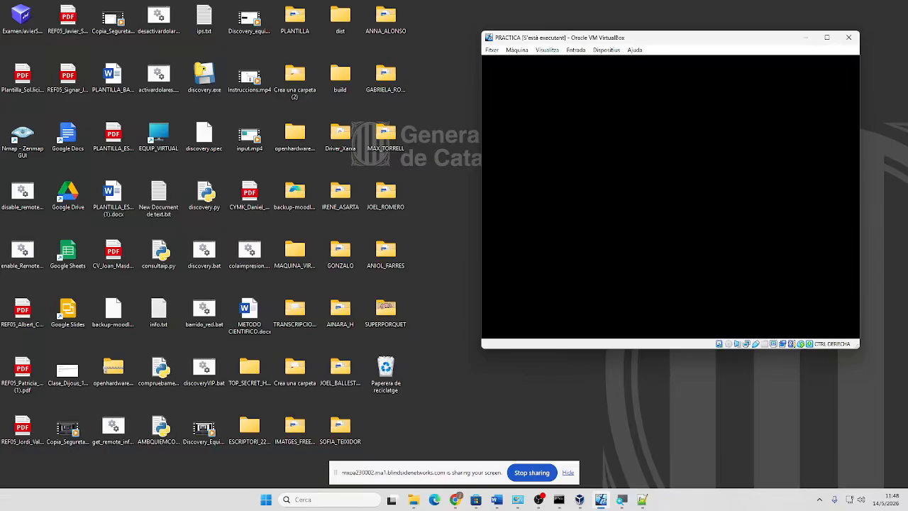
{"action": "left_click_drag", "start_coordinate": [560, 320], "coordinate": [533, 4]}
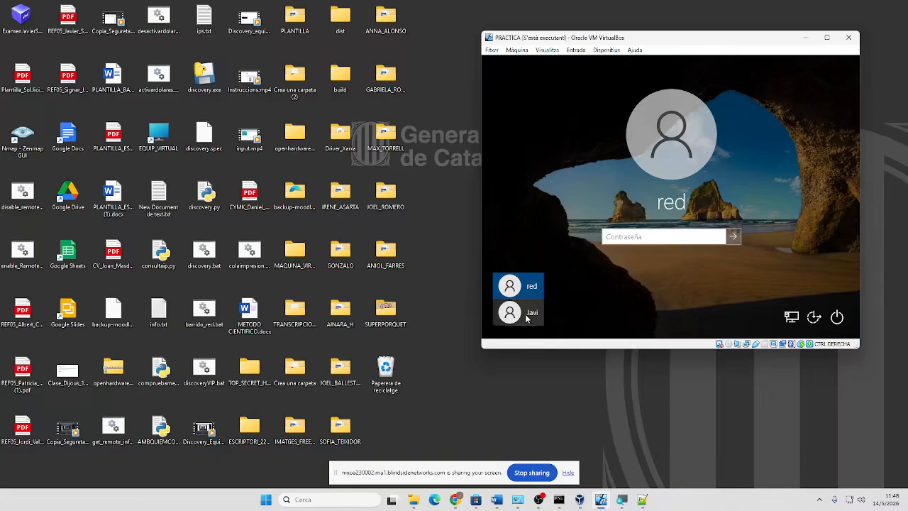
{"action": "left_click", "coordinate": [527, 319]}
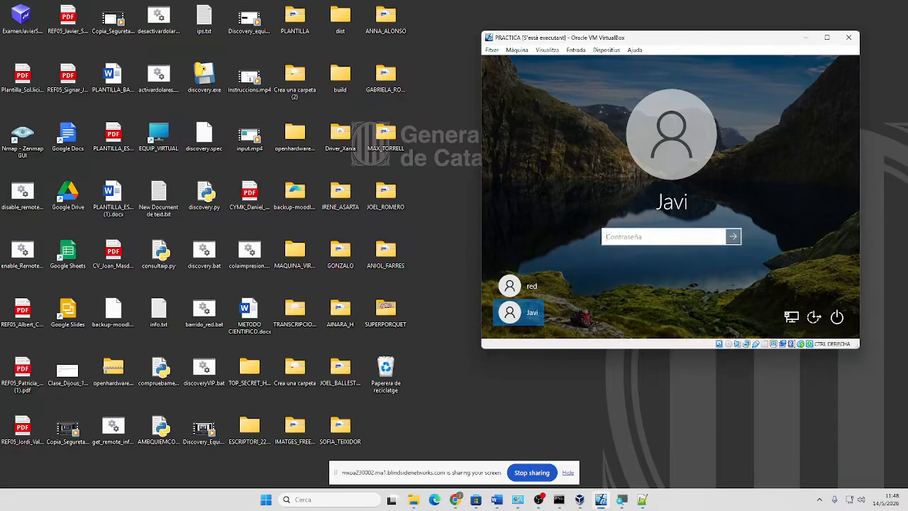
Sign in to the main account with its password and search the guest for regedit
{"action": "type", "text": "1234"}
{"action": "key", "text": "Return"}
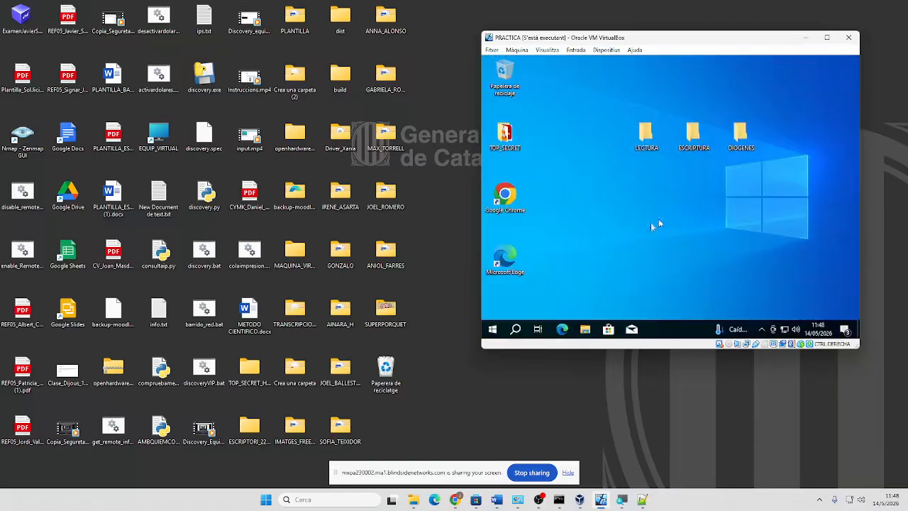
{"action": "left_click", "coordinate": [510, 332]}
{"action": "type", "text": "re"}
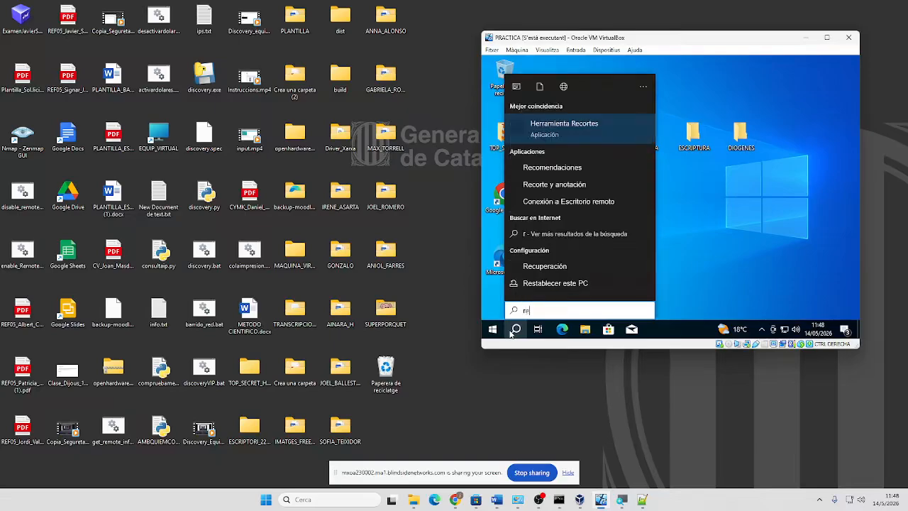
{"action": "type", "text": "gedit"}
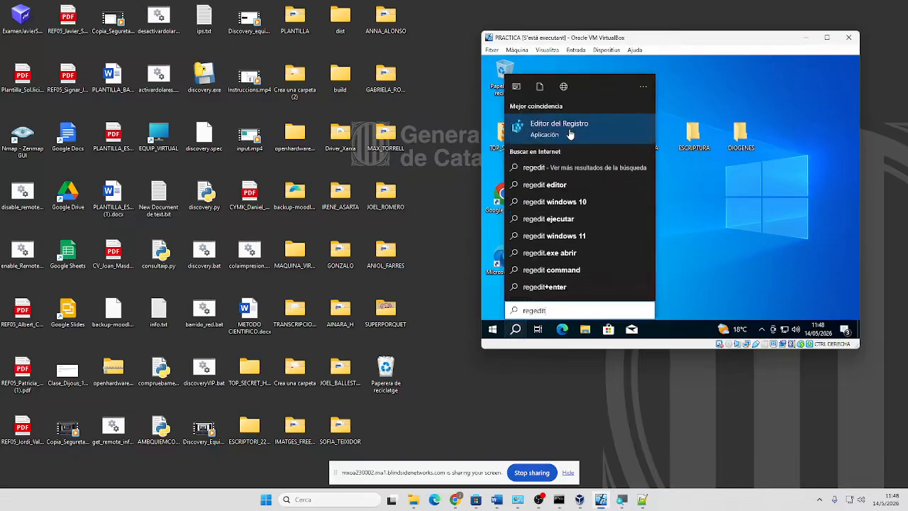
Run Registry Editor as administrator and expand HKEY_LOCAL_MACHINE
{"action": "right_click", "coordinate": [571, 135]}
{"action": "left_click", "coordinate": [574, 140]}
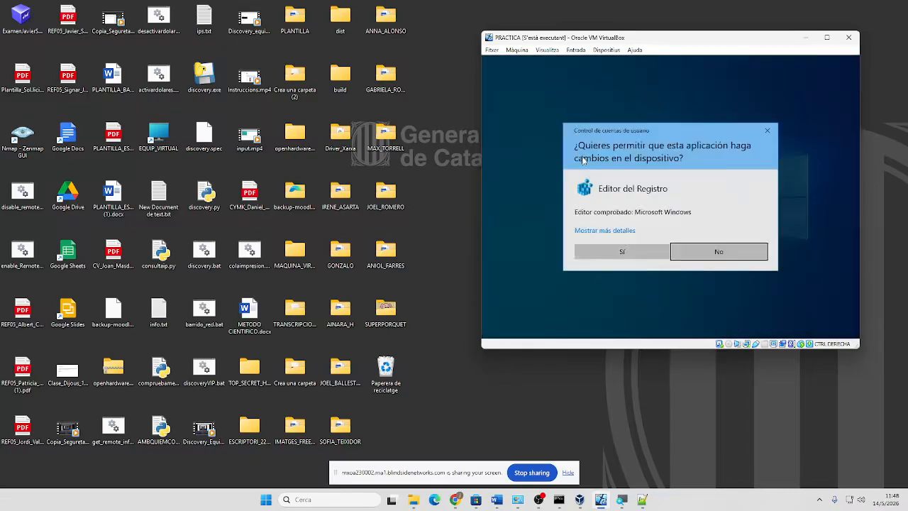
{"action": "left_click", "coordinate": [627, 250]}
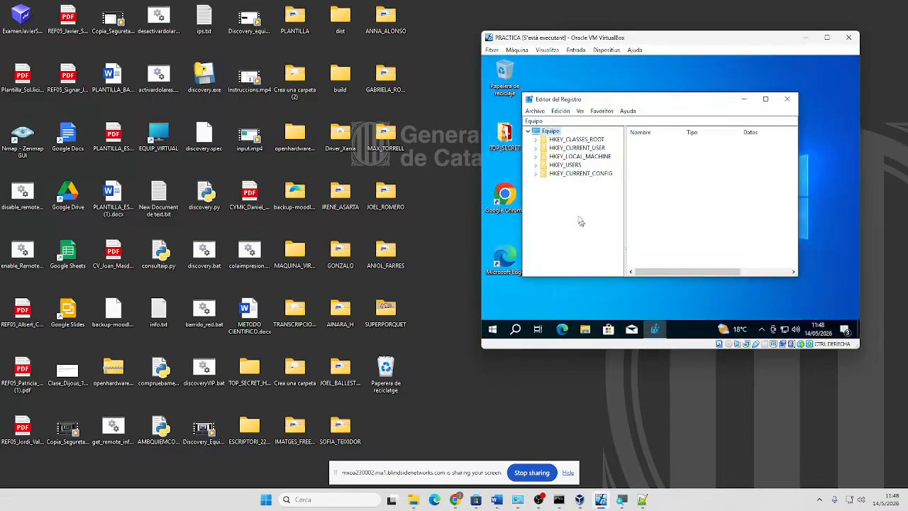
{"action": "left_click", "coordinate": [536, 156]}
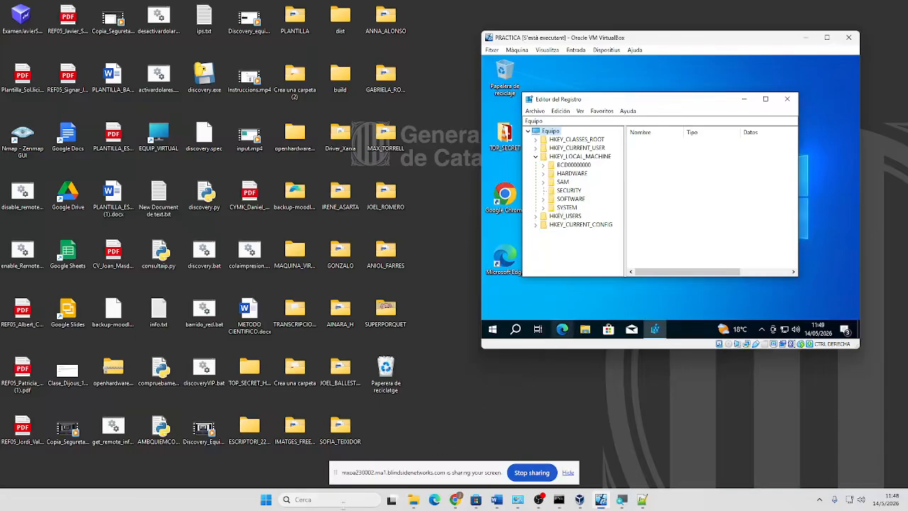
In a new Chrome tab, search for 'hide user regedit special accounts'
{"action": "mouse_move", "coordinate": [458, 502]}
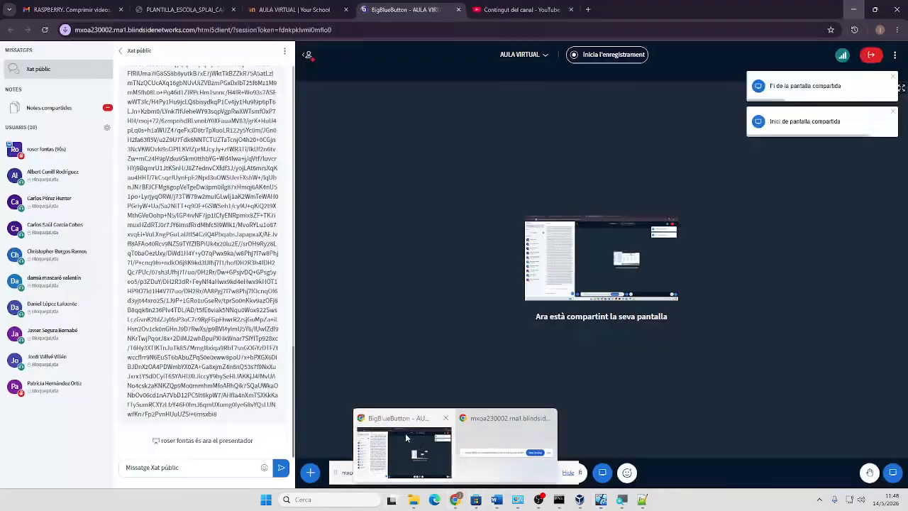
{"action": "left_click", "coordinate": [405, 435]}
{"action": "left_click", "coordinate": [587, 14]}
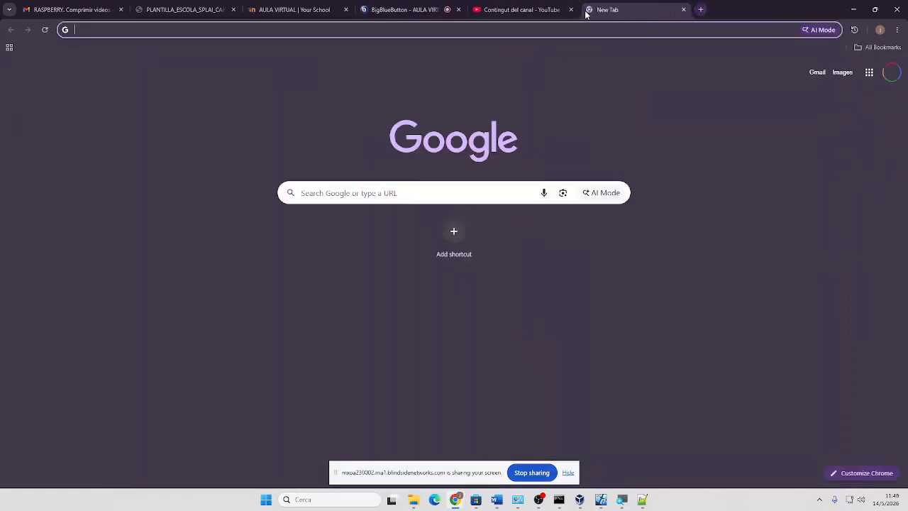
{"action": "type", "text": "hide"}
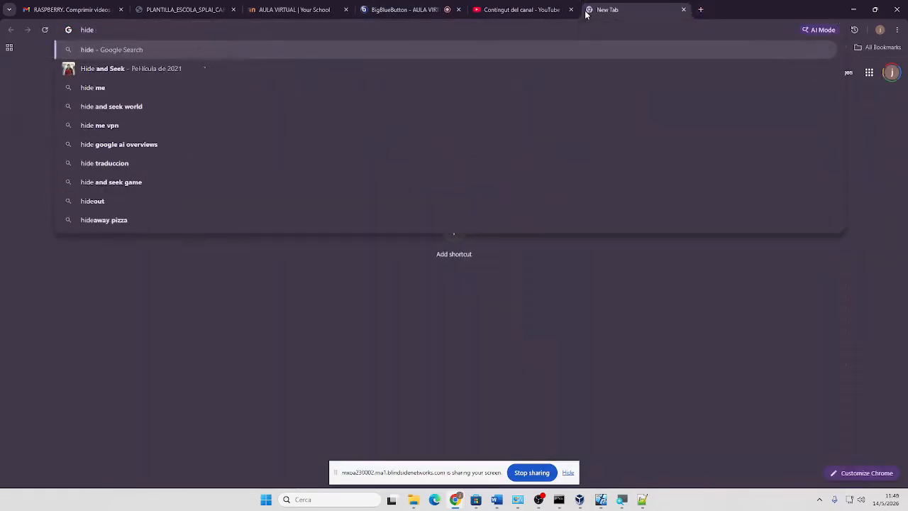
{"action": "type", "text": " user"}
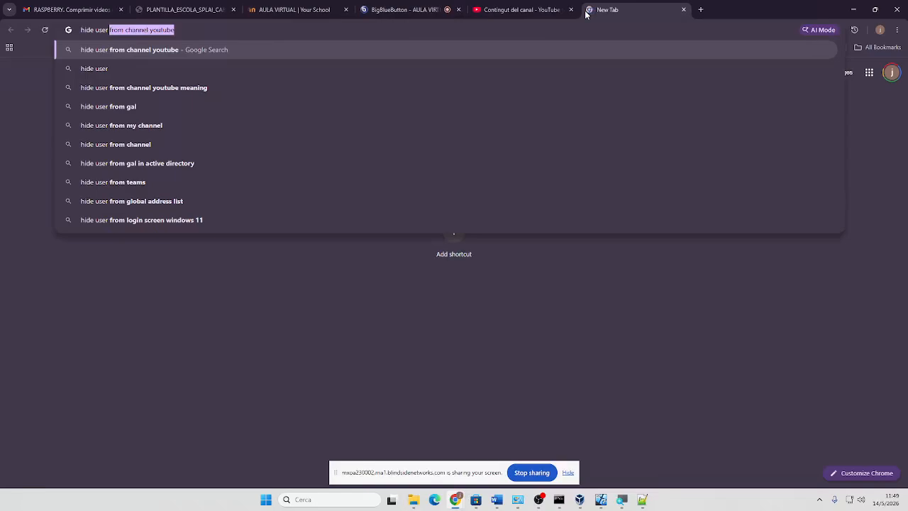
{"action": "type", "text": " regedit scp"}
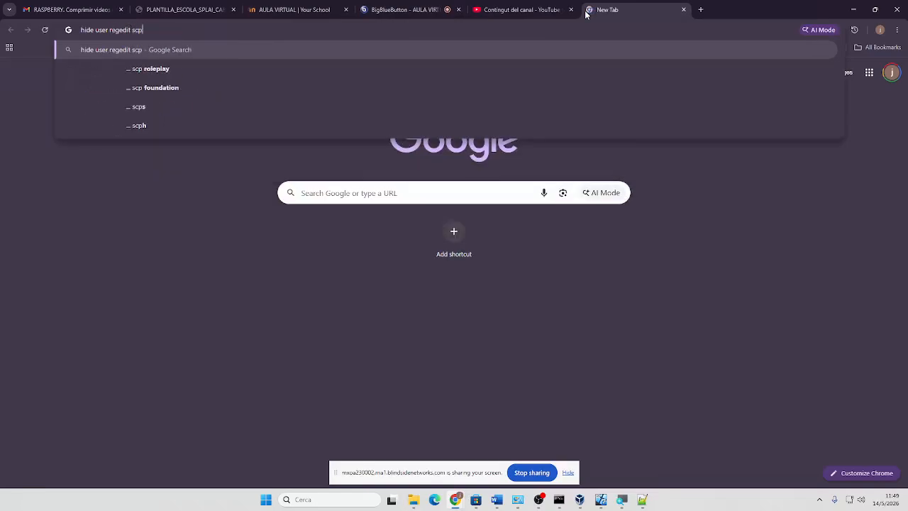
{"action": "key", "text": "BackSpace"}
{"action": "key", "text": "BackSpace"}
{"action": "key", "text": "BackSpace"}
{"action": "type", "text": "special"}
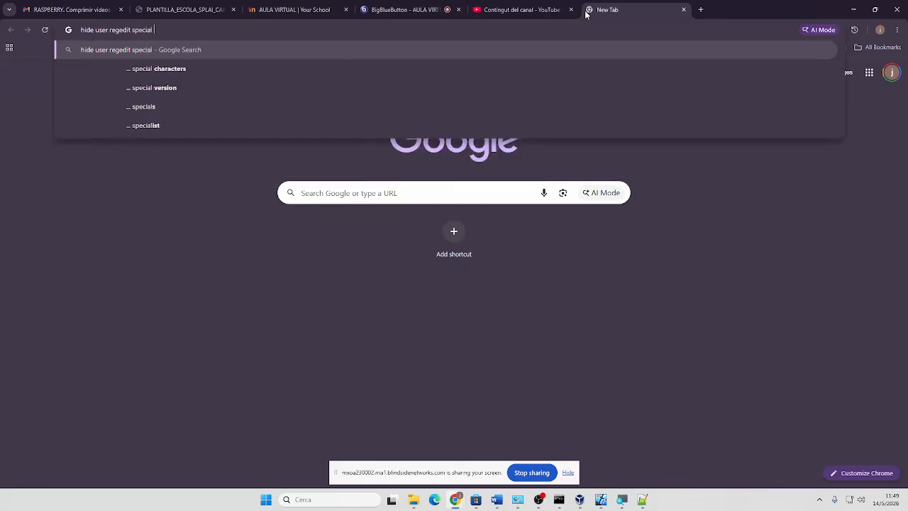
{"action": "type", "text": " account"}
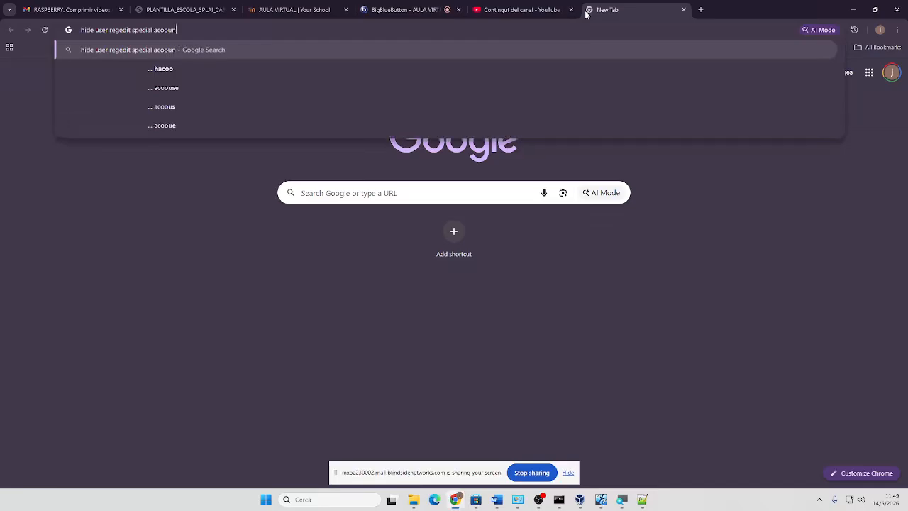
{"action": "type", "text": "s"}
{"action": "key", "text": "Return"}
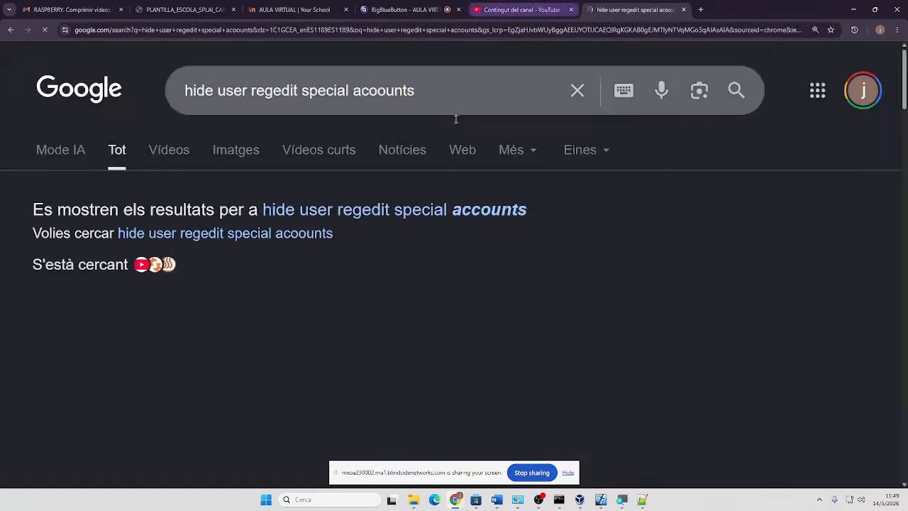
Filter to Web results and open the Microsoft Learn answer on hiding logon users
{"action": "scroll", "coordinate": [428, 213], "scroll_direction": "down", "scroll_amount": 1}
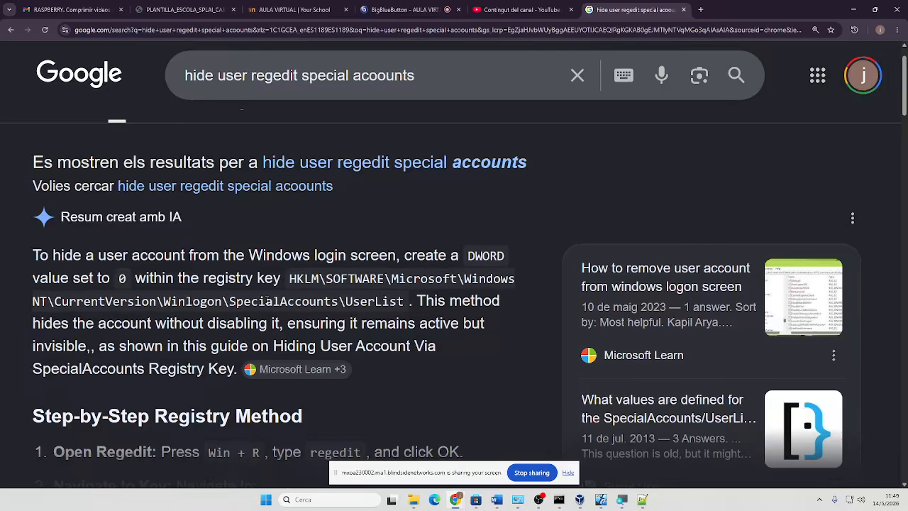
{"action": "scroll", "coordinate": [289, 290], "scroll_direction": "down", "scroll_amount": 6}
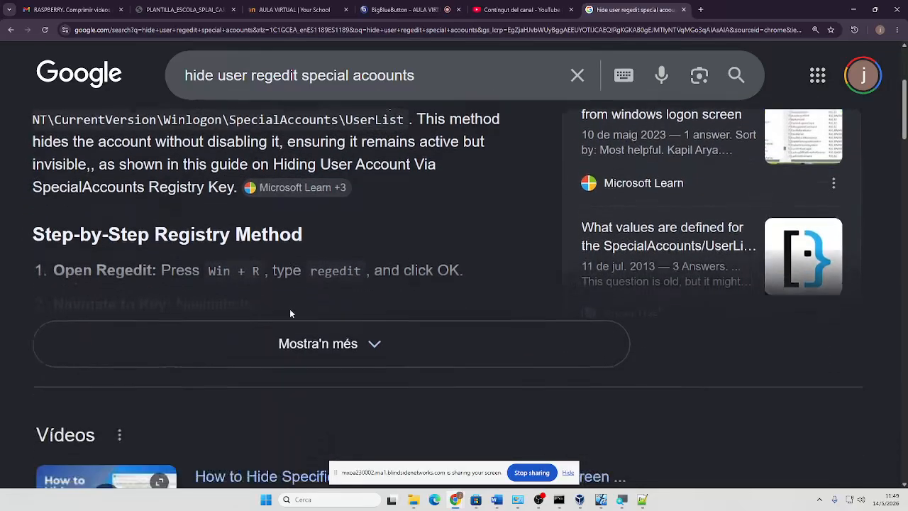
{"action": "scroll", "coordinate": [291, 316], "scroll_direction": "down", "scroll_amount": 4}
{"action": "scroll", "coordinate": [213, 187], "scroll_direction": "up", "scroll_amount": 8}
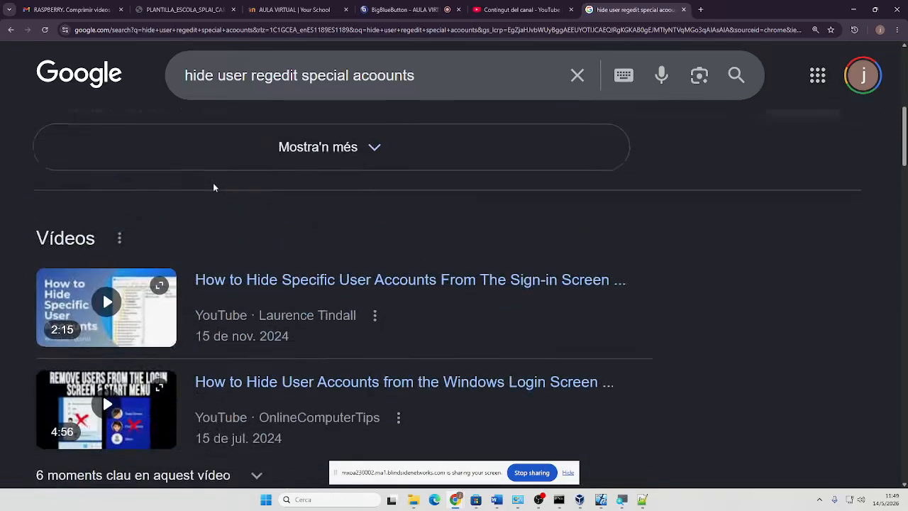
{"action": "scroll", "coordinate": [219, 202], "scroll_direction": "up", "scroll_amount": 3}
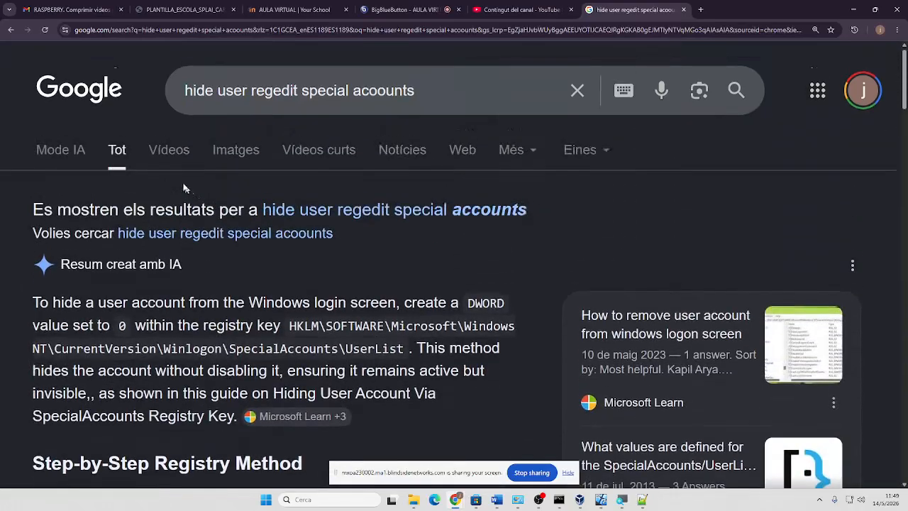
{"action": "left_click", "coordinate": [463, 152]}
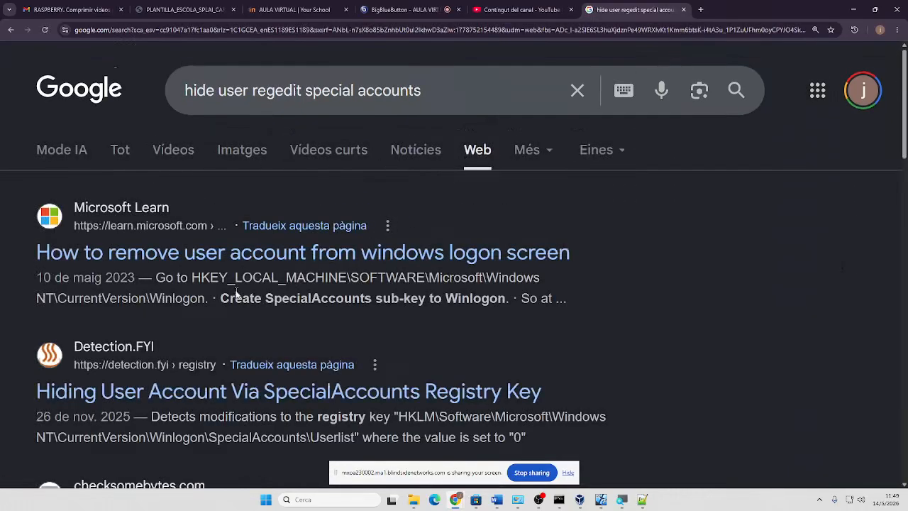
{"action": "left_click", "coordinate": [319, 256]}
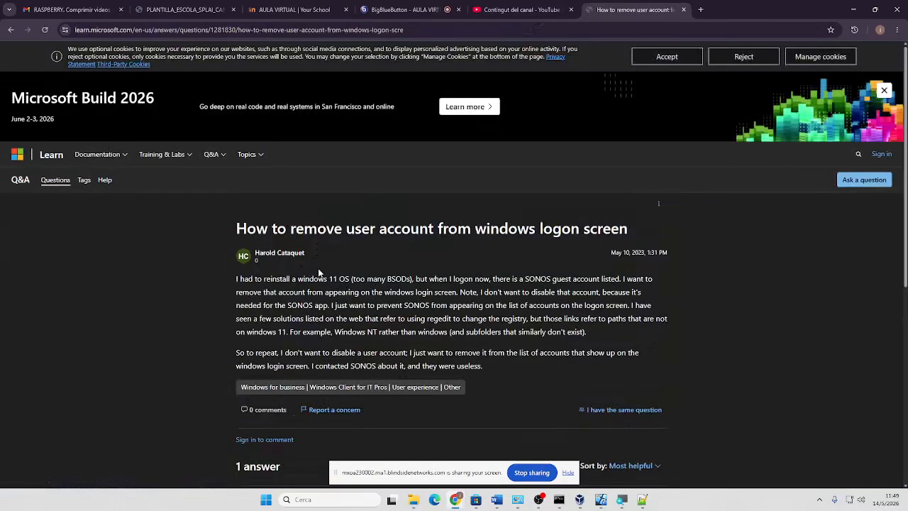
Copy the Winlogon registry path from step 1 and shrink the browser window
{"action": "scroll", "coordinate": [328, 252], "scroll_direction": "down", "scroll_amount": 4}
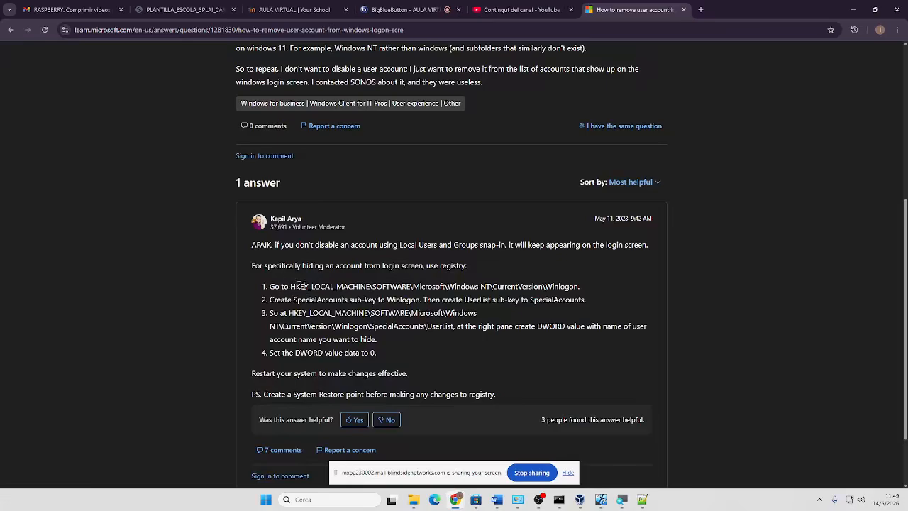
{"action": "left_click_drag", "start_coordinate": [291, 287], "coordinate": [580, 288]}
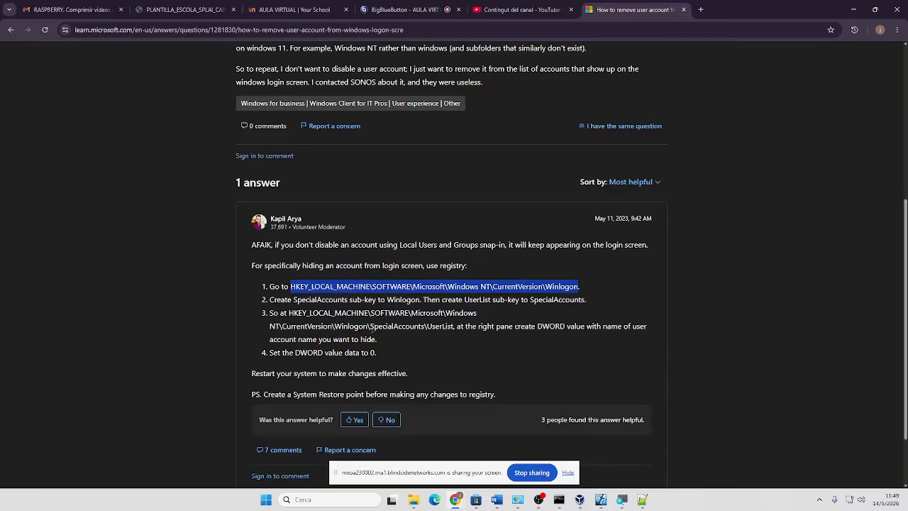
{"action": "right_click", "coordinate": [462, 286]}
{"action": "left_click", "coordinate": [472, 295]}
{"action": "left_click_drag", "start_coordinate": [743, 9], "coordinate": [422, 64]}
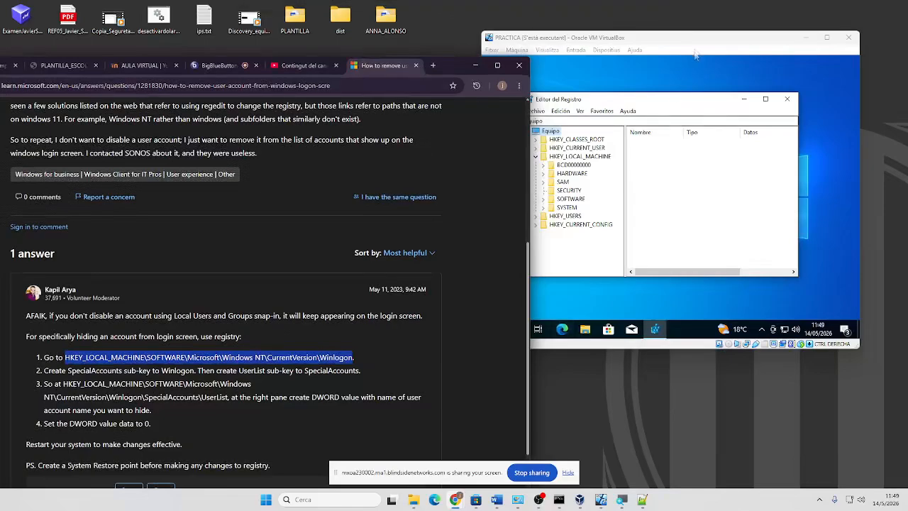
Tile the browser left and VirtualBox right, then expand HKLM\SOFTWARE\Microsoft
{"action": "left_click_drag", "start_coordinate": [698, 44], "coordinate": [879, 80]}
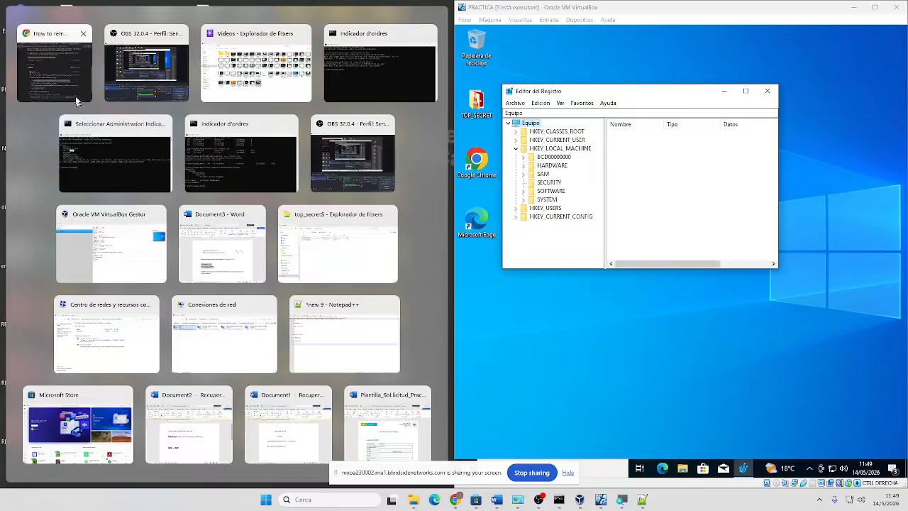
{"action": "left_click", "coordinate": [73, 98]}
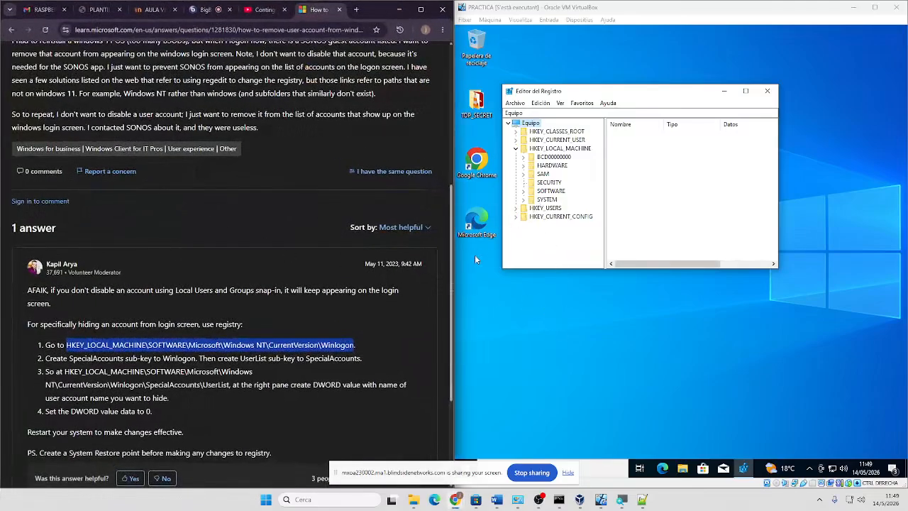
{"action": "left_click", "coordinate": [527, 192]}
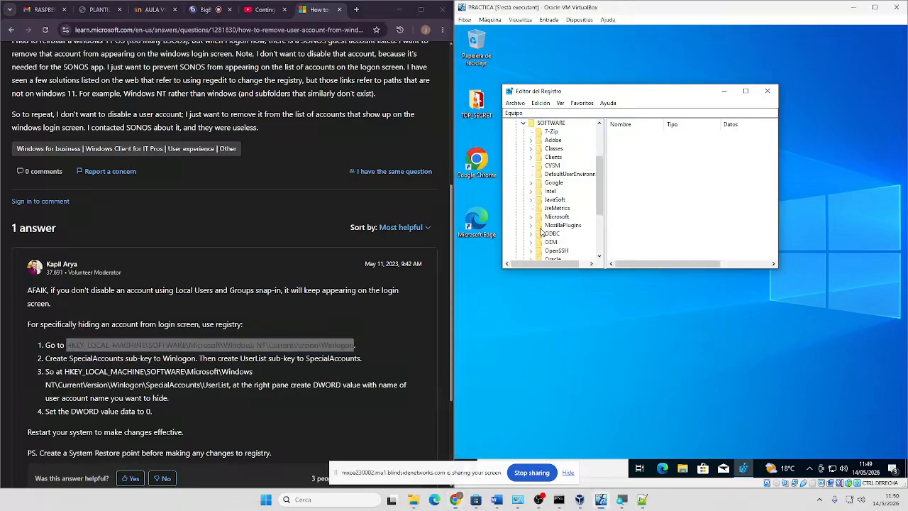
{"action": "scroll", "coordinate": [541, 233], "scroll_direction": "down", "scroll_amount": 2}
{"action": "scroll", "coordinate": [541, 232], "scroll_direction": "up", "scroll_amount": 2}
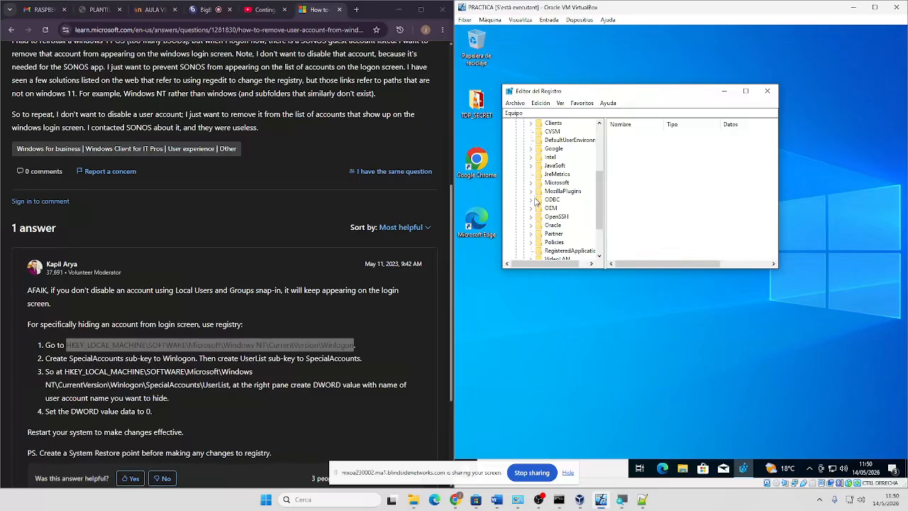
{"action": "left_click", "coordinate": [531, 183]}
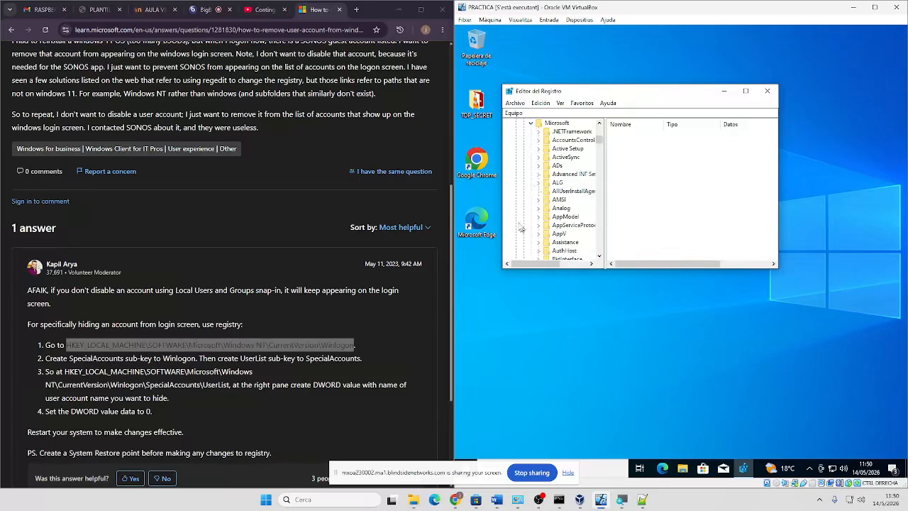
Expand Windows NT\CurrentVersion\Winlogon and widen the key tree pane
{"action": "scroll", "coordinate": [550, 213], "scroll_direction": "down", "scroll_amount": 15}
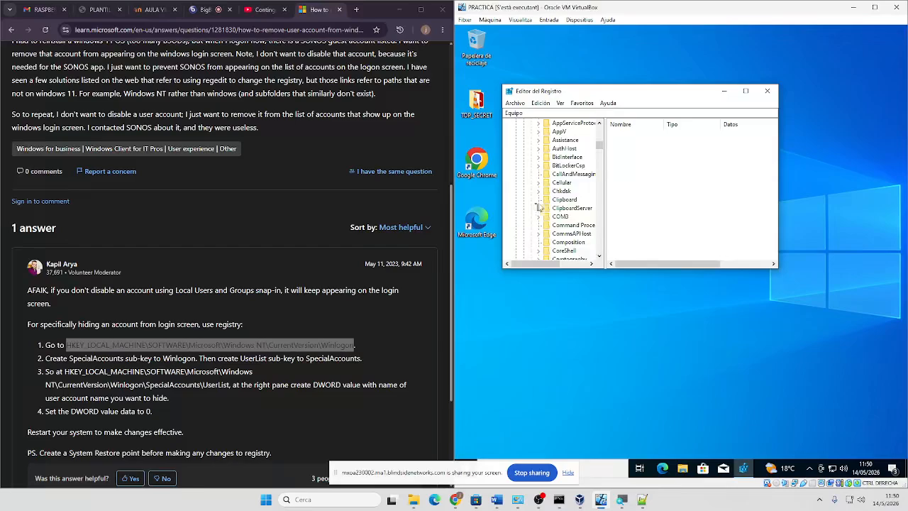
{"action": "scroll", "coordinate": [552, 215], "scroll_direction": "down", "scroll_amount": 15}
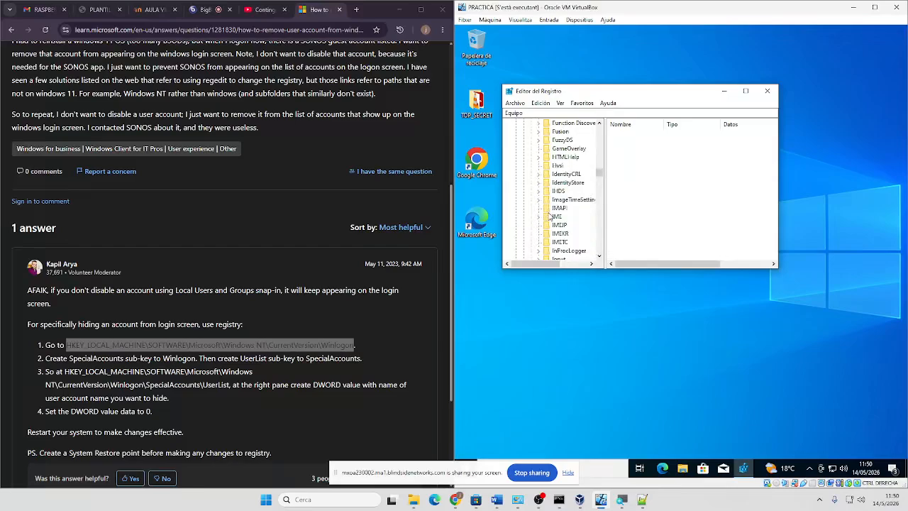
{"action": "scroll", "coordinate": [555, 220], "scroll_direction": "down", "scroll_amount": 15}
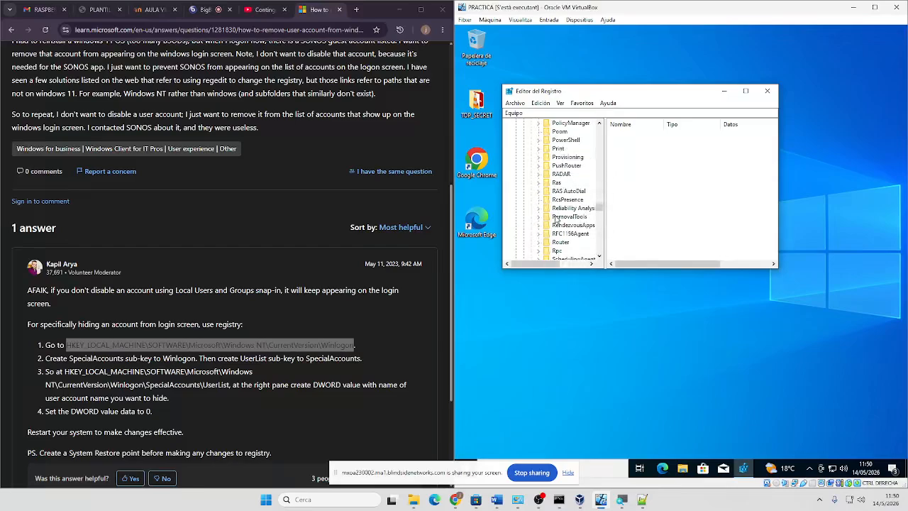
{"action": "scroll", "coordinate": [559, 224], "scroll_direction": "down", "scroll_amount": 10}
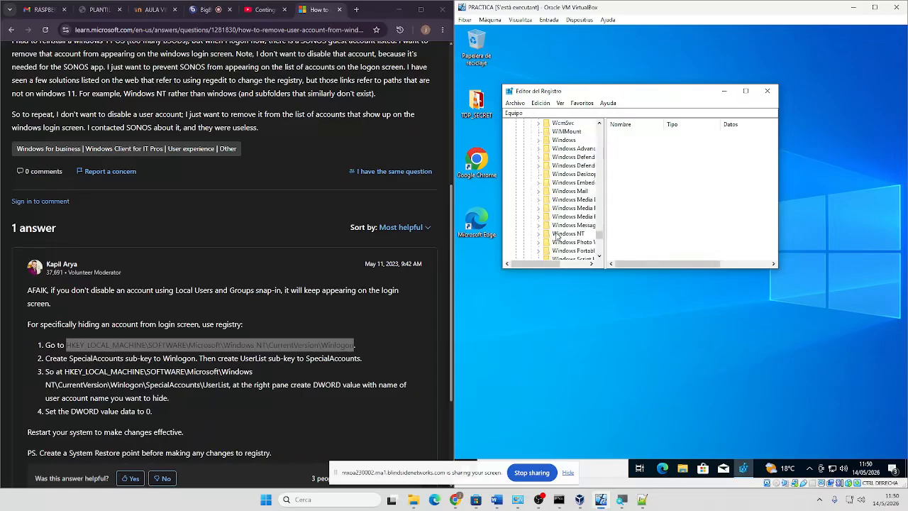
{"action": "left_click", "coordinate": [539, 234]}
{"action": "double_click", "coordinate": [555, 245]}
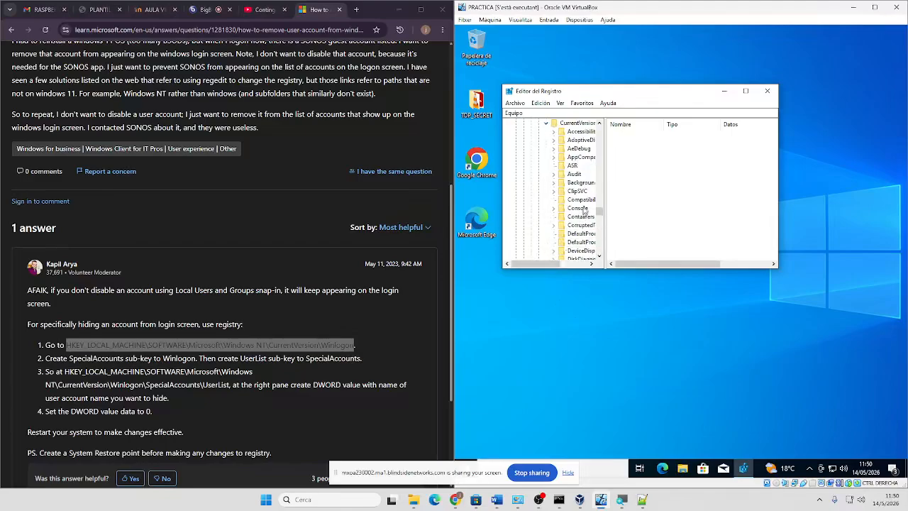
{"action": "scroll", "coordinate": [579, 226], "scroll_direction": "down", "scroll_amount": 5}
{"action": "scroll", "coordinate": [580, 222], "scroll_direction": "down", "scroll_amount": 10}
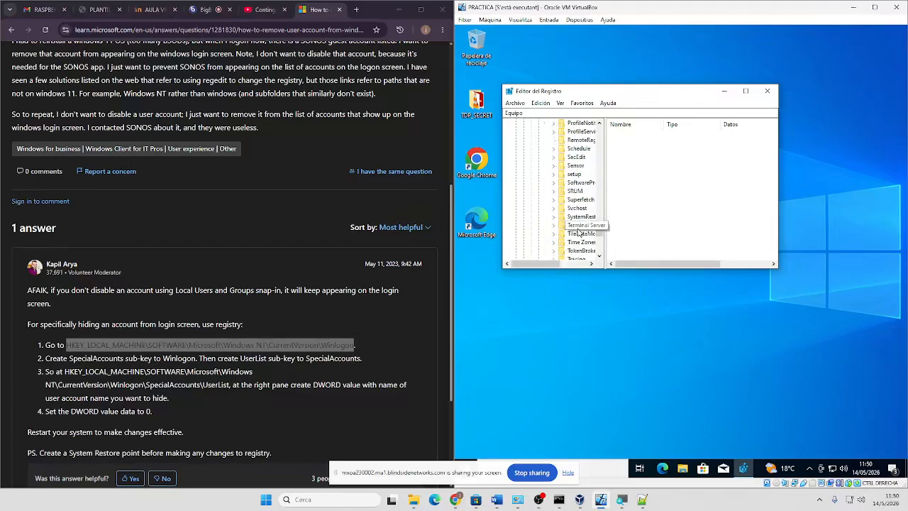
{"action": "scroll", "coordinate": [582, 206], "scroll_direction": "up", "scroll_amount": 1}
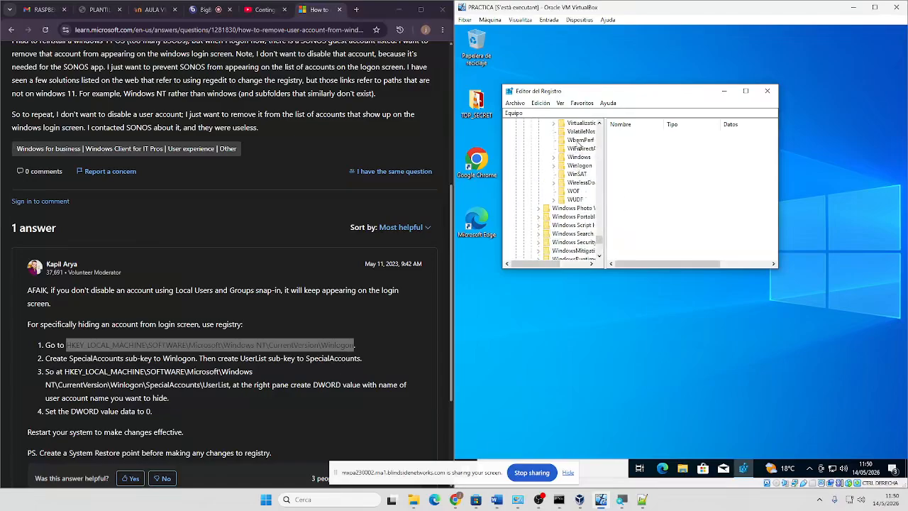
{"action": "left_click", "coordinate": [578, 166]}
{"action": "left_click", "coordinate": [554, 166]}
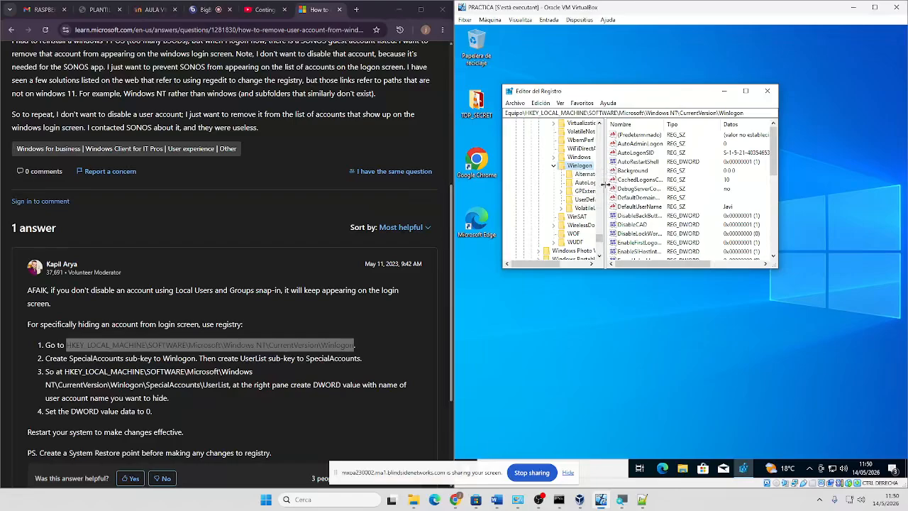
{"action": "left_click_drag", "start_coordinate": [605, 187], "coordinate": [673, 190]}
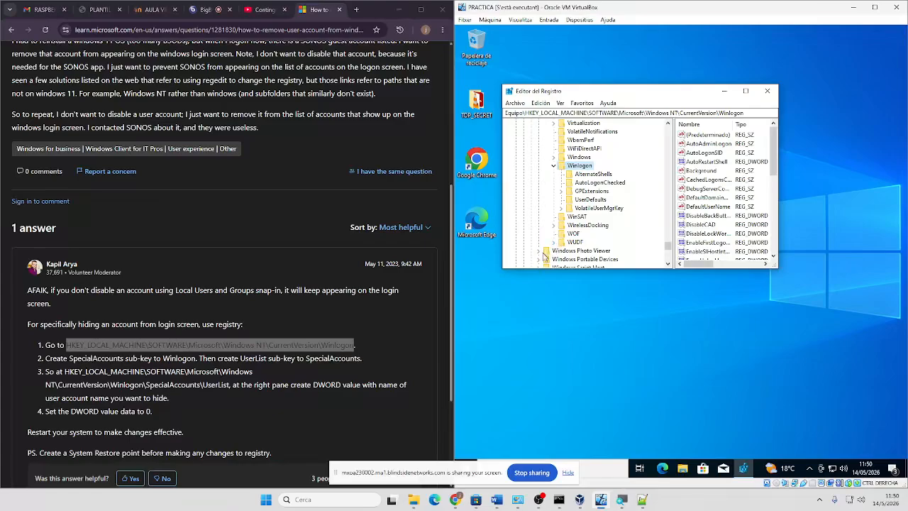
Create a new key named SpecialAccounts under Winlogon
{"action": "right_click", "coordinate": [582, 167]}
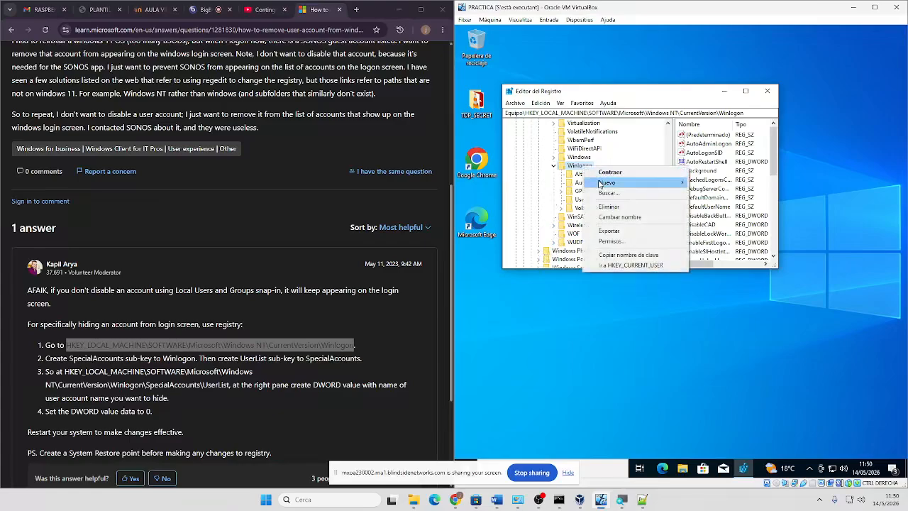
{"action": "mouse_move", "coordinate": [670, 186]}
{"action": "left_click", "coordinate": [706, 186]}
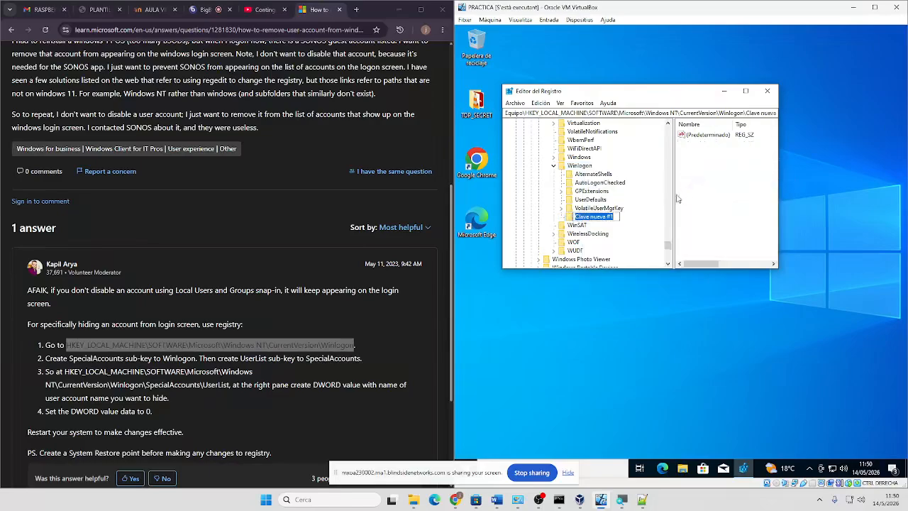
{"action": "type", "text": "SpecialAccounts"}
{"action": "left_click", "coordinate": [699, 181]}
Add a 32-bit DWORD value named red inside SpecialAccounts
{"action": "right_click", "coordinate": [683, 148]}
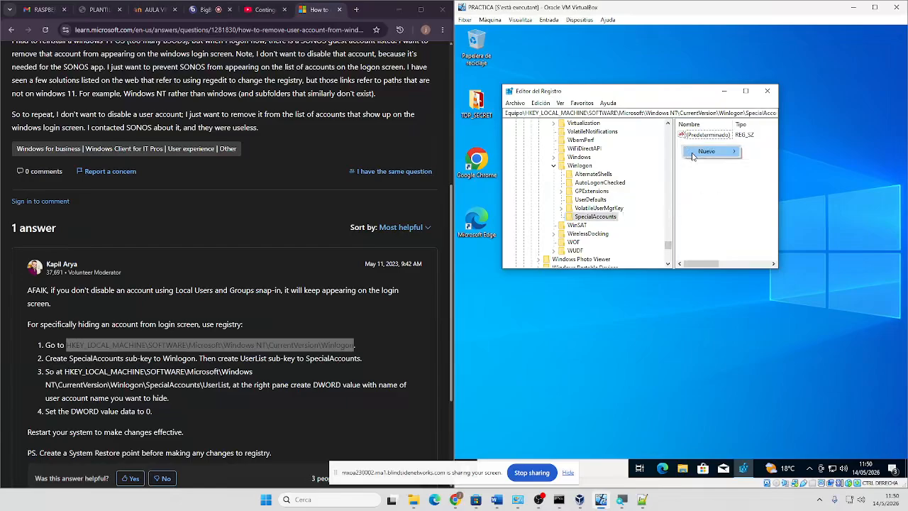
{"action": "mouse_move", "coordinate": [694, 155]}
{"action": "left_click", "coordinate": [757, 186]}
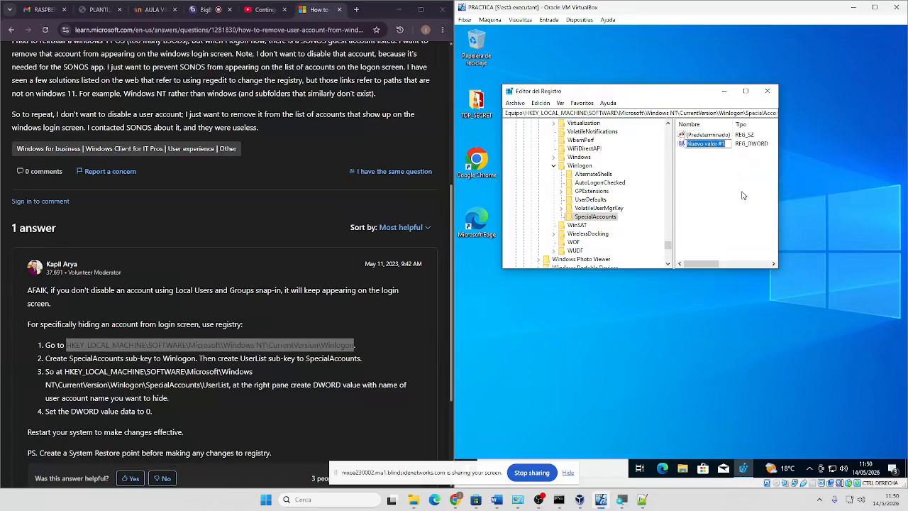
{"action": "type", "text": "red"}
{"action": "key", "text": "Return"}
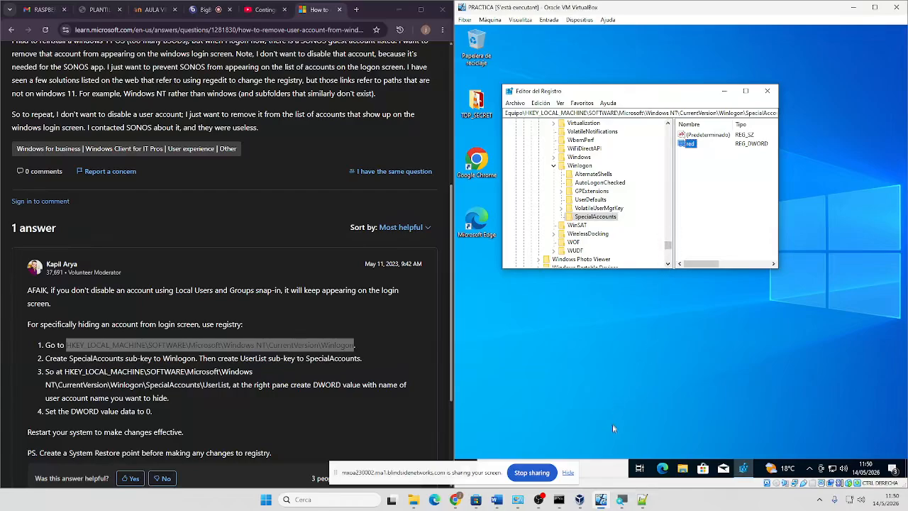
Sign out of the guest's Windows session from the Start quick menu
{"action": "left_click", "coordinate": [466, 472]}
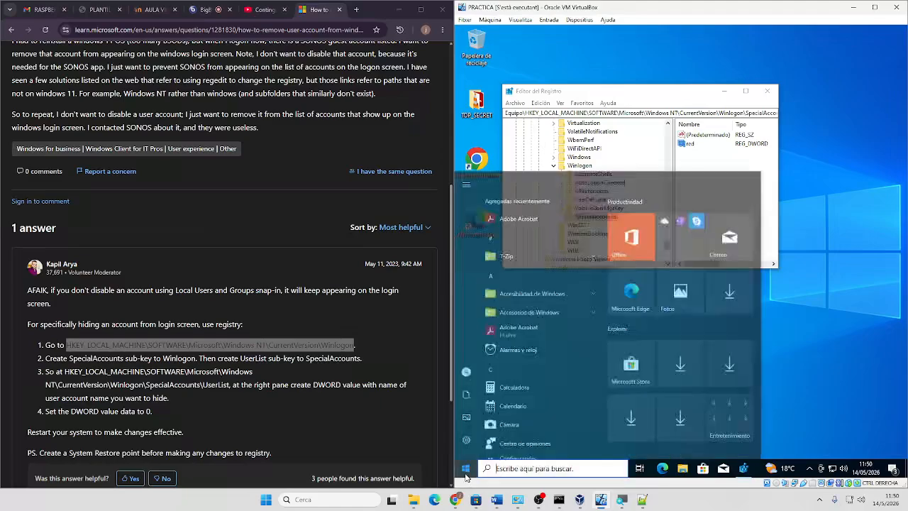
{"action": "right_click", "coordinate": [465, 470]}
{"action": "mouse_move", "coordinate": [574, 435]}
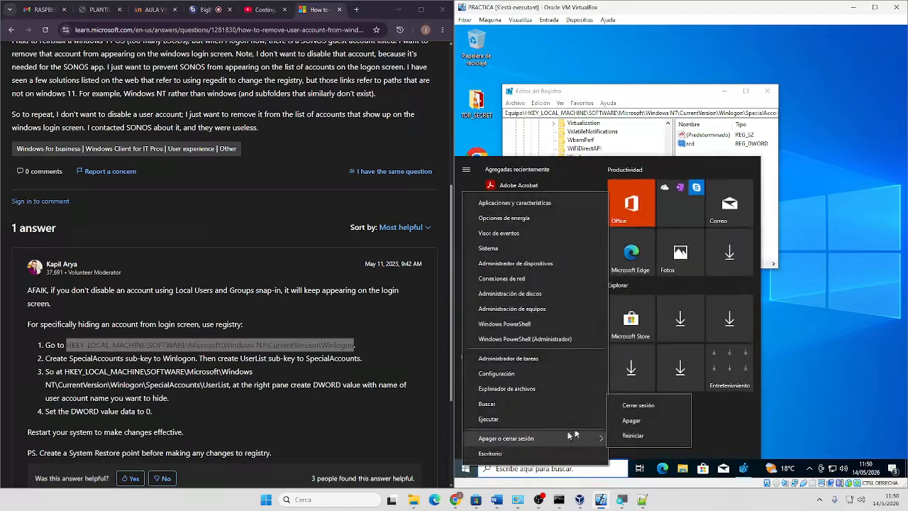
{"action": "left_click", "coordinate": [624, 406]}
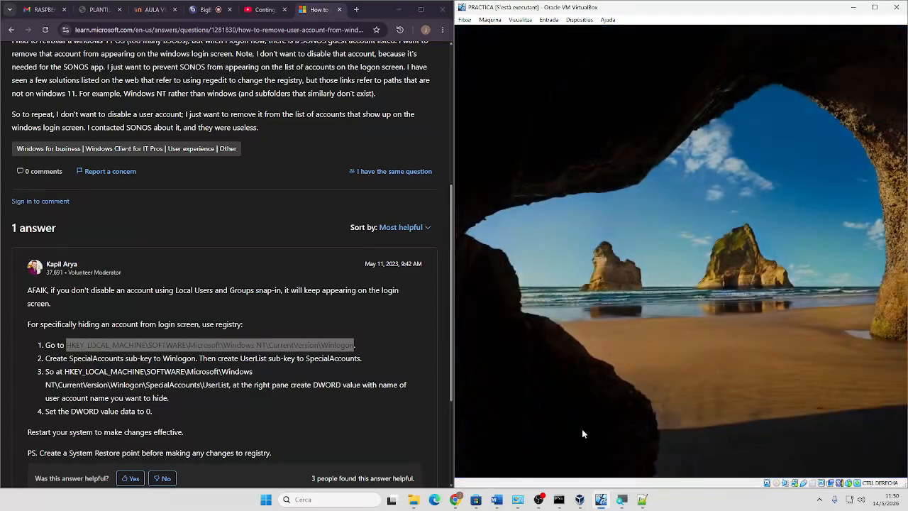
{"action": "left_click", "coordinate": [582, 428]}
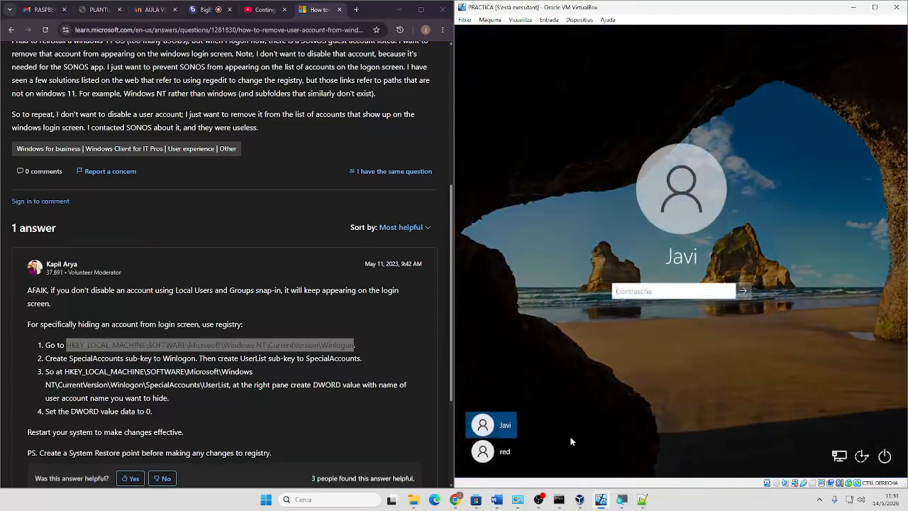
Restart the guest from the login screen and boot into Windows 10
{"action": "left_click", "coordinate": [885, 456]}
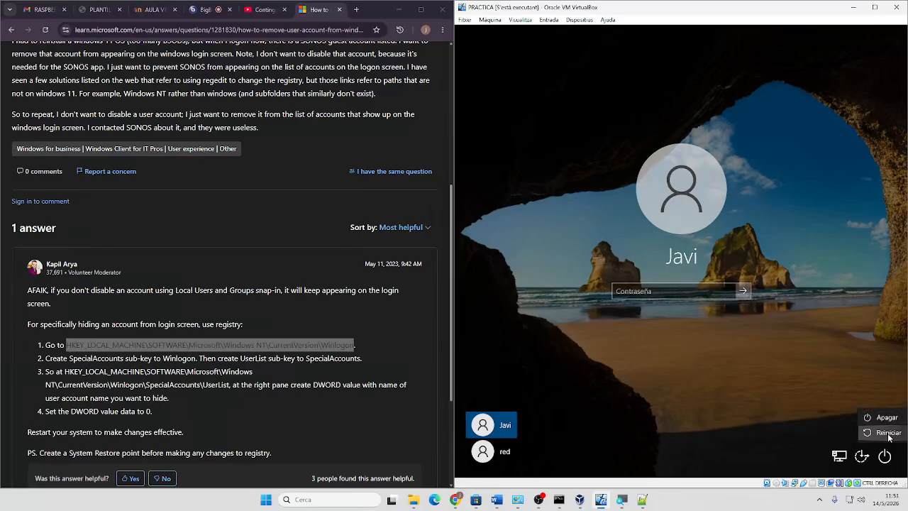
{"action": "left_click", "coordinate": [889, 434]}
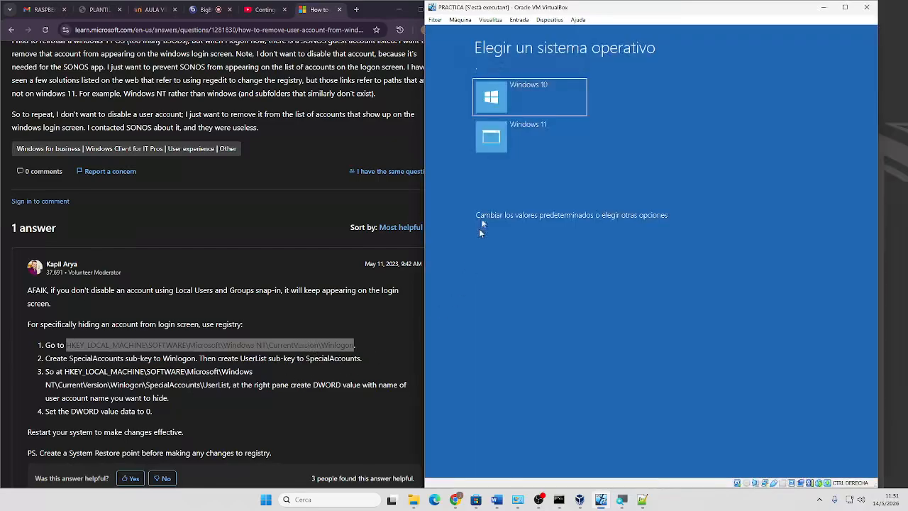
{"action": "left_click", "coordinate": [490, 96]}
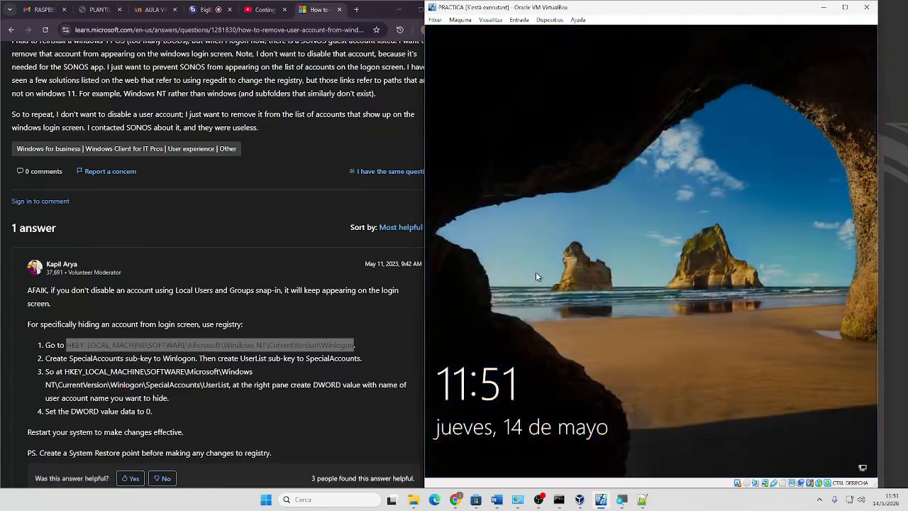
{"action": "left_click", "coordinate": [536, 273]}
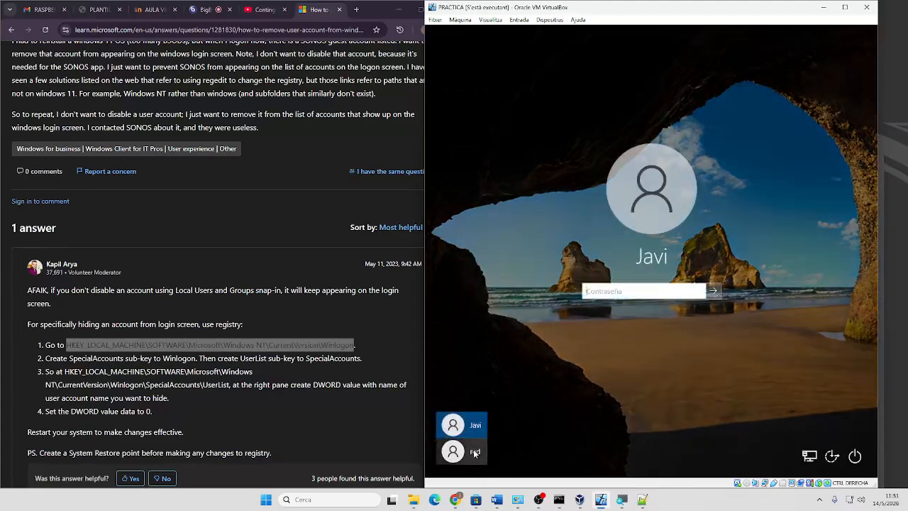
Enter the main account's password at the sign-in screen to log in
{"action": "left_click", "coordinate": [621, 288]}
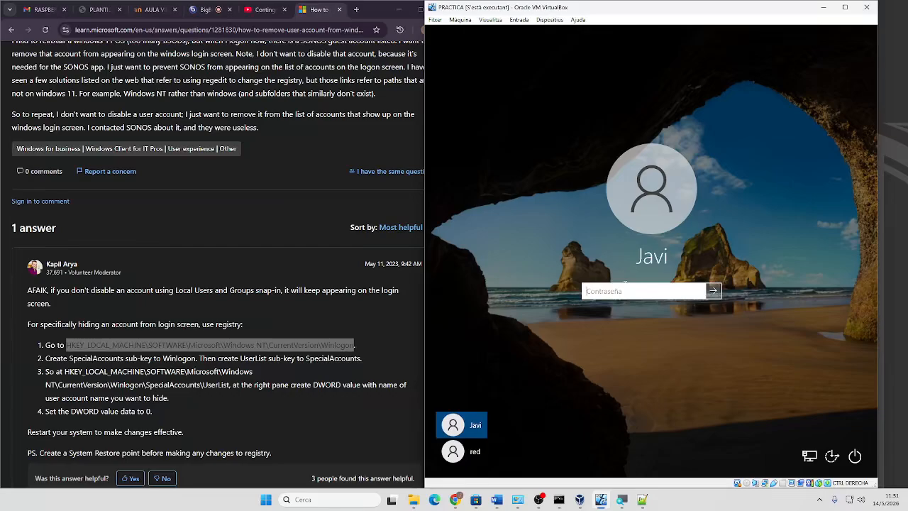
{"action": "type", "text": "****"}
{"action": "key", "text": "Return"}
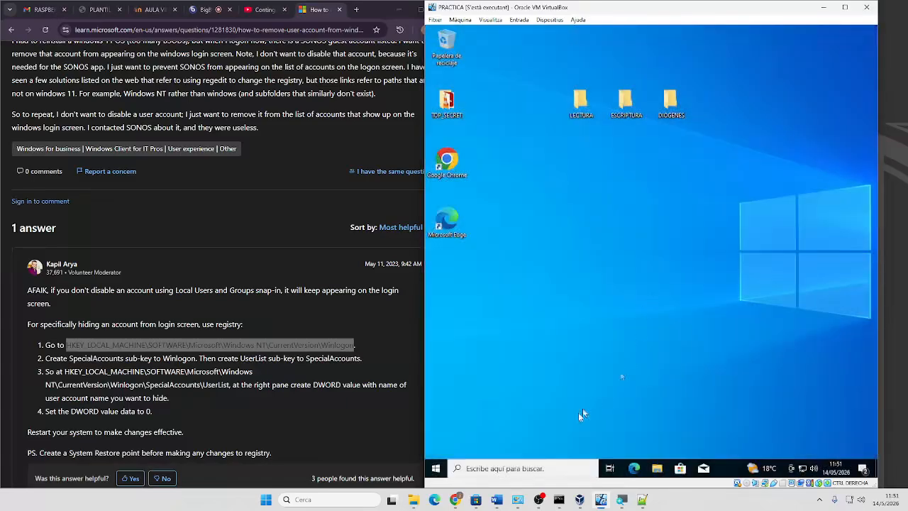
Search the guest for regedit, correcting the mistyped query
{"action": "left_click", "coordinate": [511, 469]}
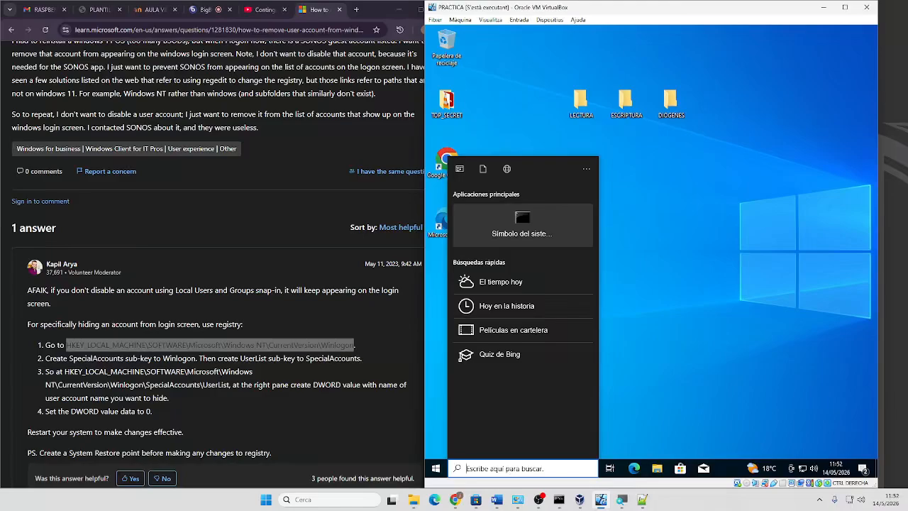
{"action": "type", "text": "regedsit"}
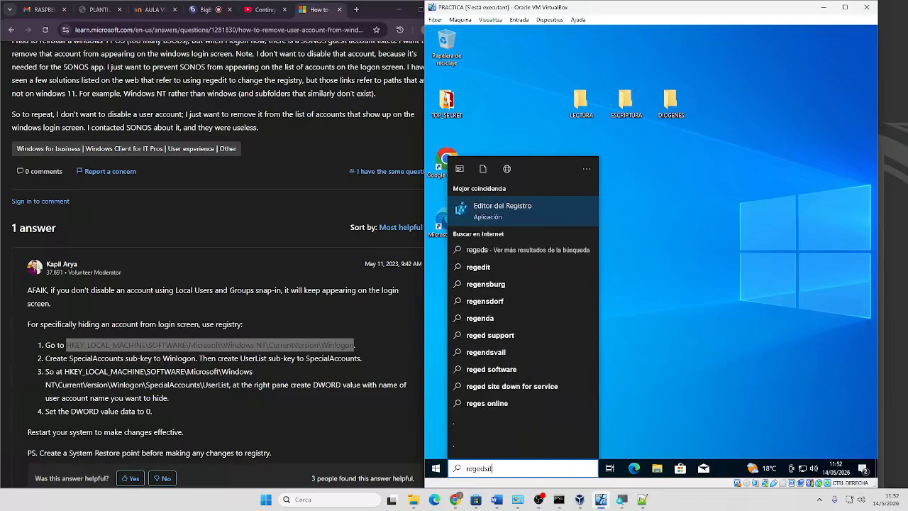
{"action": "key", "text": "BackSpace"}
{"action": "key", "text": "BackSpace"}
{"action": "key", "text": "BackSpace"}
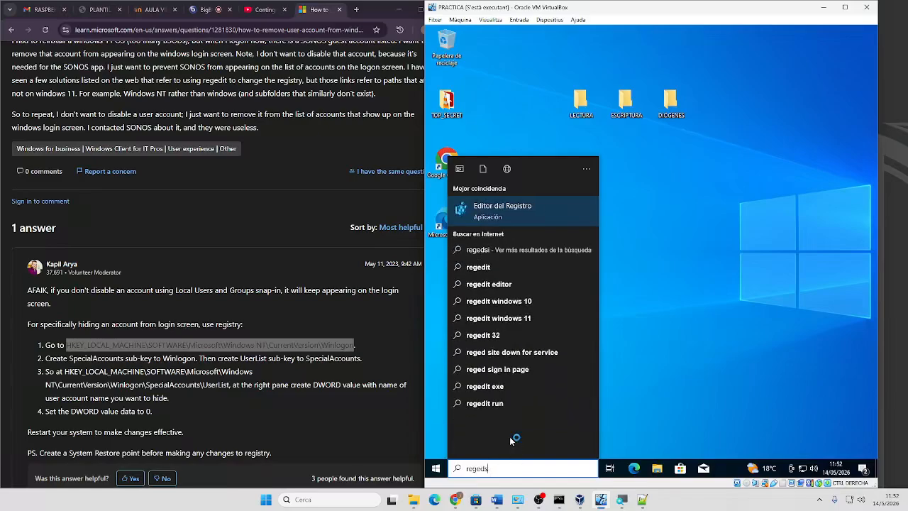
{"action": "type", "text": "it"}
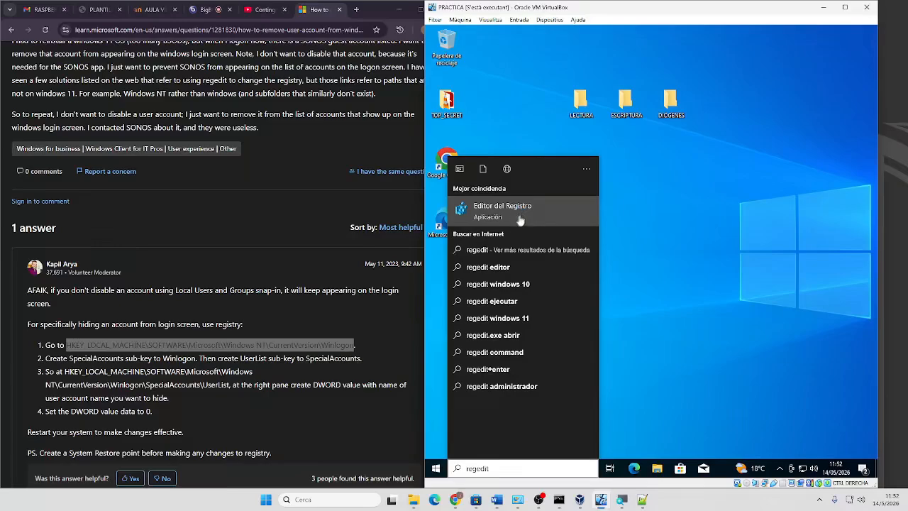
Launch Registry Editor as administrator and expand HKEY_LOCAL_MACHINE
{"action": "right_click", "coordinate": [489, 217]}
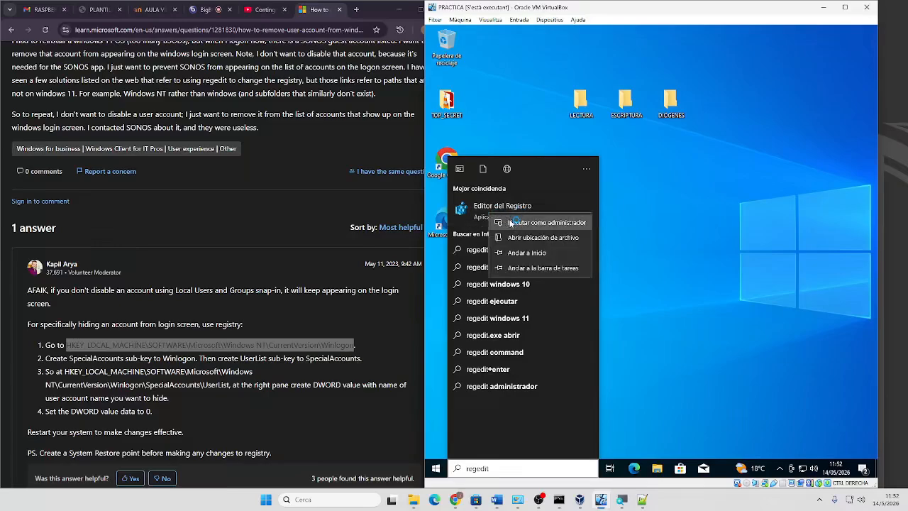
{"action": "left_click", "coordinate": [512, 222]}
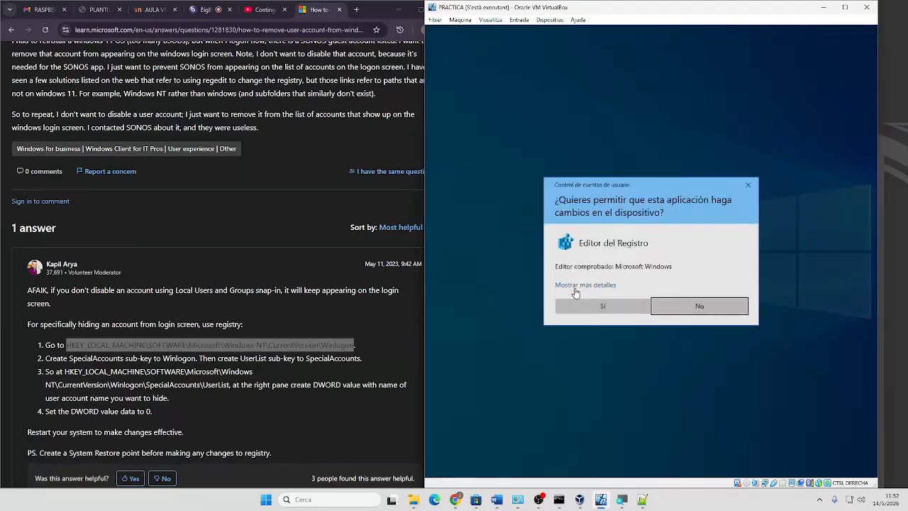
{"action": "left_click", "coordinate": [575, 310]}
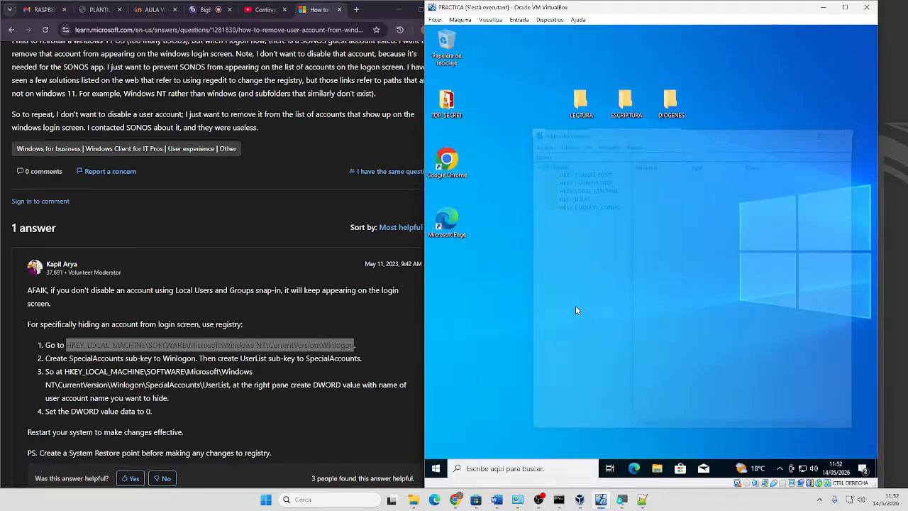
{"action": "left_click", "coordinate": [541, 189]}
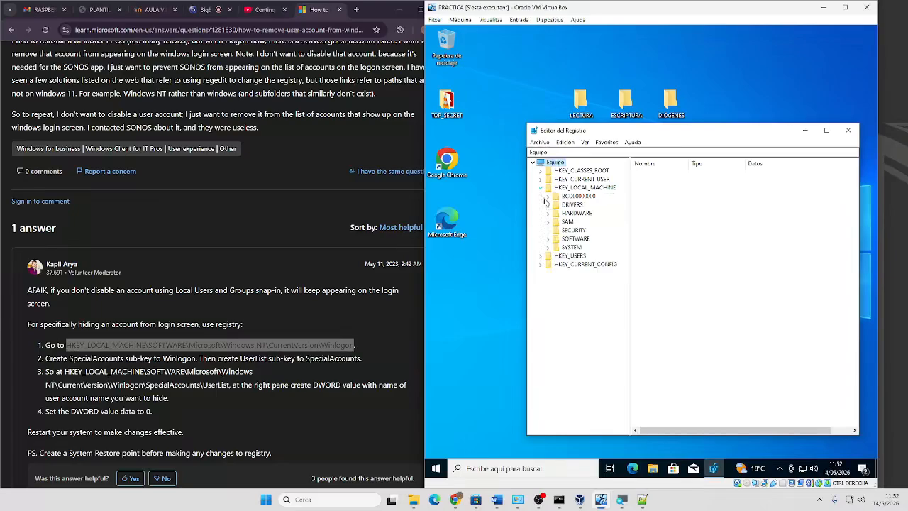
Expand HKLM\SOFTWARE\Microsoft\Windows NT\CurrentVersion in the registry tree
{"action": "left_click", "coordinate": [548, 238]}
{"action": "scroll", "coordinate": [568, 312], "scroll_direction": "down", "scroll_amount": 1}
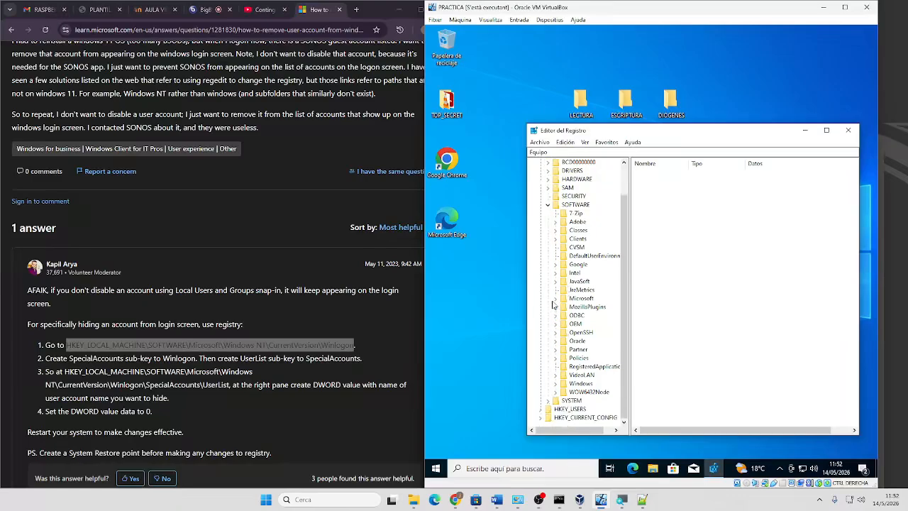
{"action": "left_click", "coordinate": [556, 298]}
{"action": "scroll", "coordinate": [565, 341], "scroll_direction": "down", "scroll_amount": 5}
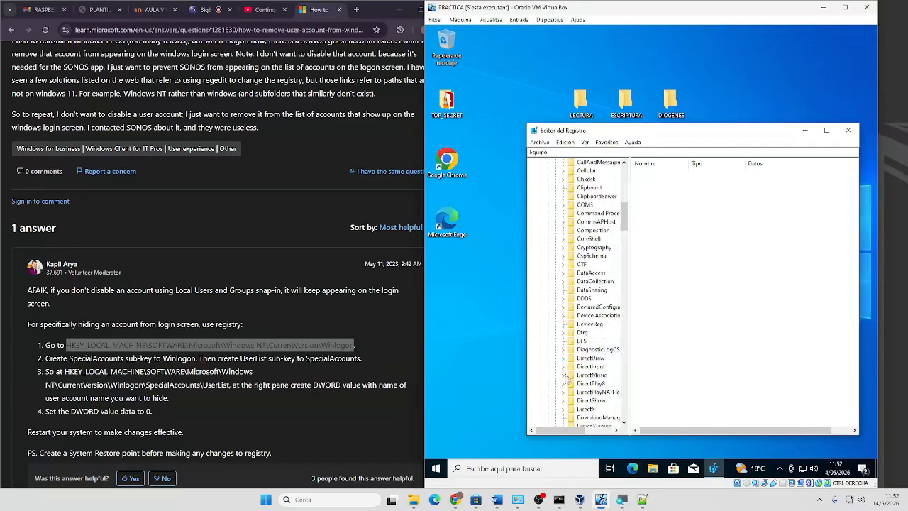
{"action": "scroll", "coordinate": [574, 388], "scroll_direction": "down", "scroll_amount": 15}
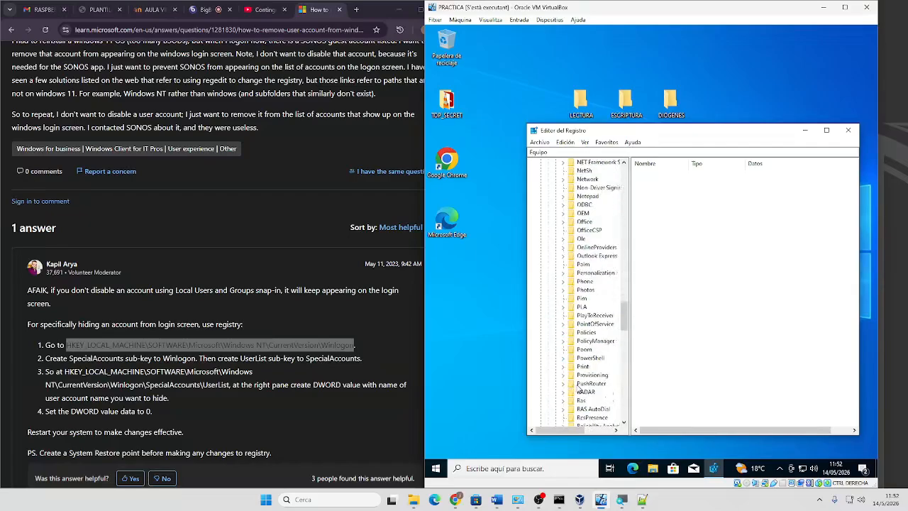
{"action": "scroll", "coordinate": [579, 387], "scroll_direction": "down", "scroll_amount": 12}
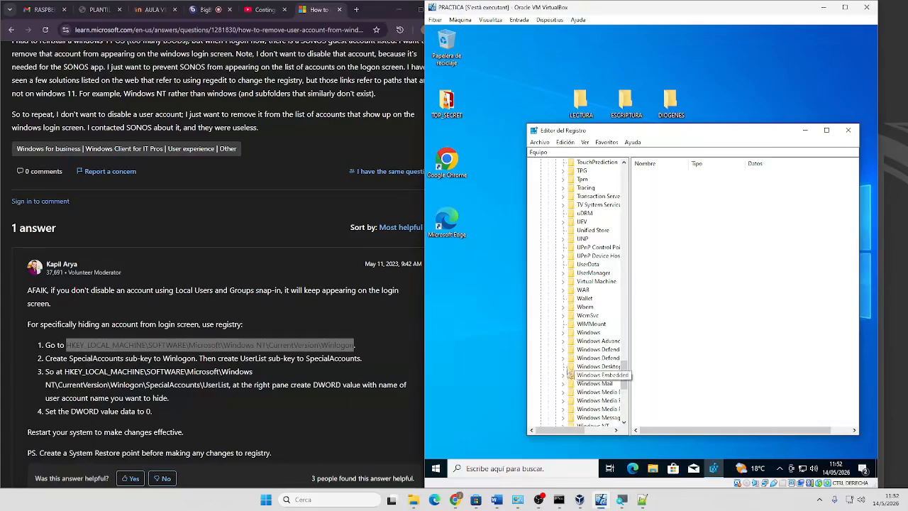
{"action": "scroll", "coordinate": [575, 387], "scroll_direction": "down", "scroll_amount": 2}
{"action": "left_click", "coordinate": [563, 375]}
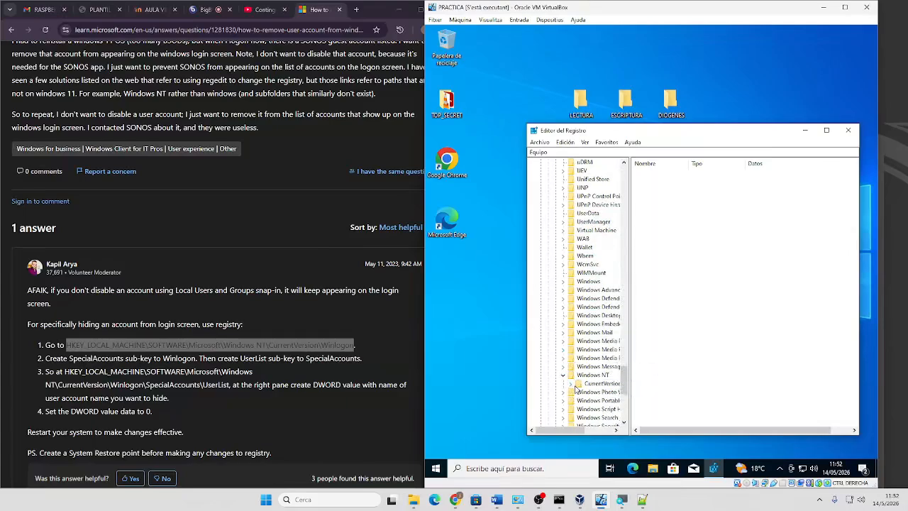
{"action": "left_click", "coordinate": [571, 383]}
Open Winlogon\SpecialAccounts and delete its existing red value
{"action": "scroll", "coordinate": [614, 363], "scroll_direction": "down", "scroll_amount": 12}
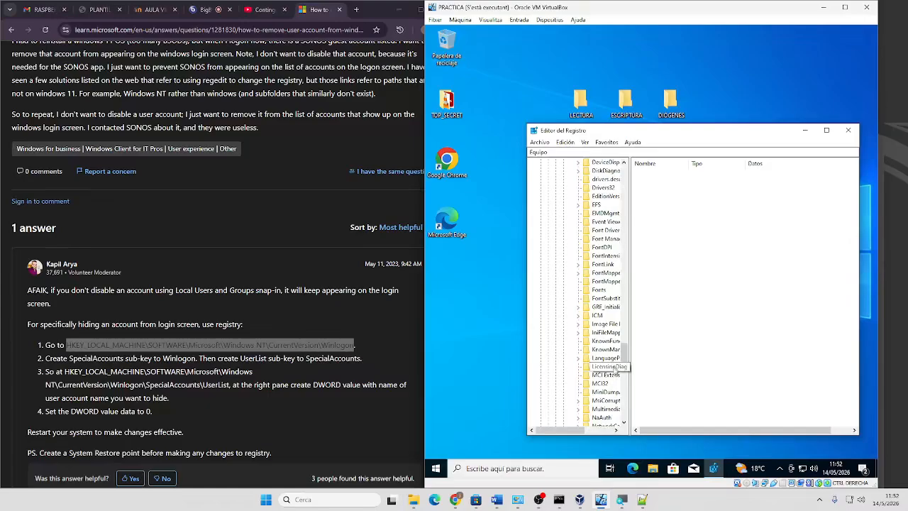
{"action": "scroll", "coordinate": [614, 403], "scroll_direction": "down", "scroll_amount": 1}
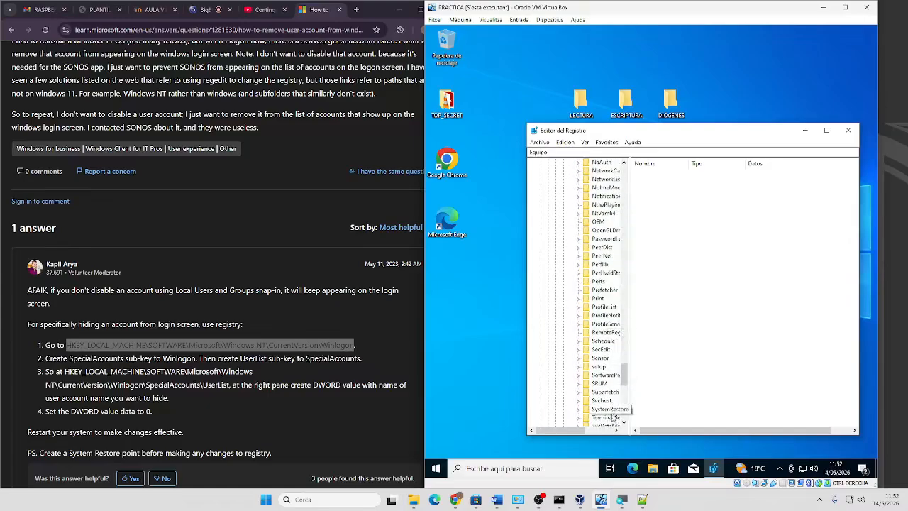
{"action": "scroll", "coordinate": [612, 402], "scroll_direction": "down", "scroll_amount": 1}
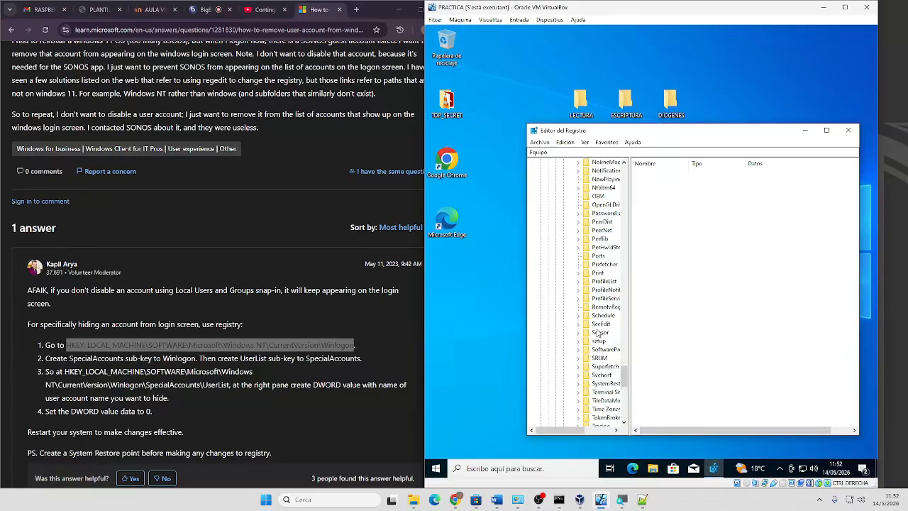
{"action": "scroll", "coordinate": [604, 342], "scroll_direction": "up", "scroll_amount": 12}
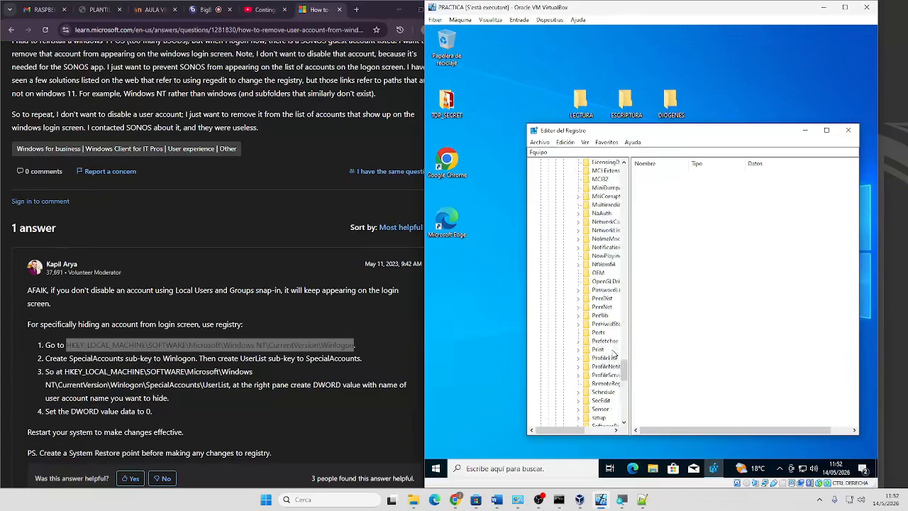
{"action": "scroll", "coordinate": [610, 343], "scroll_direction": "down", "scroll_amount": 20}
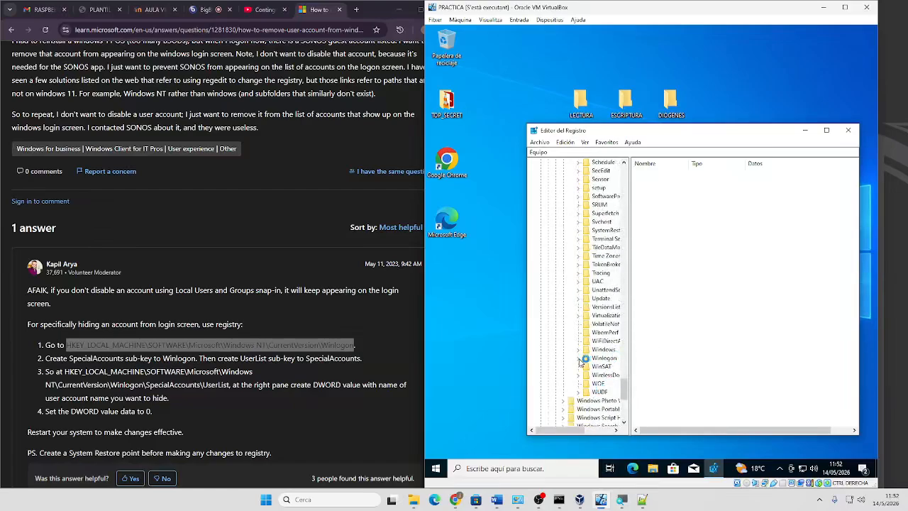
{"action": "left_click", "coordinate": [578, 358]}
{"action": "left_click", "coordinate": [608, 392]}
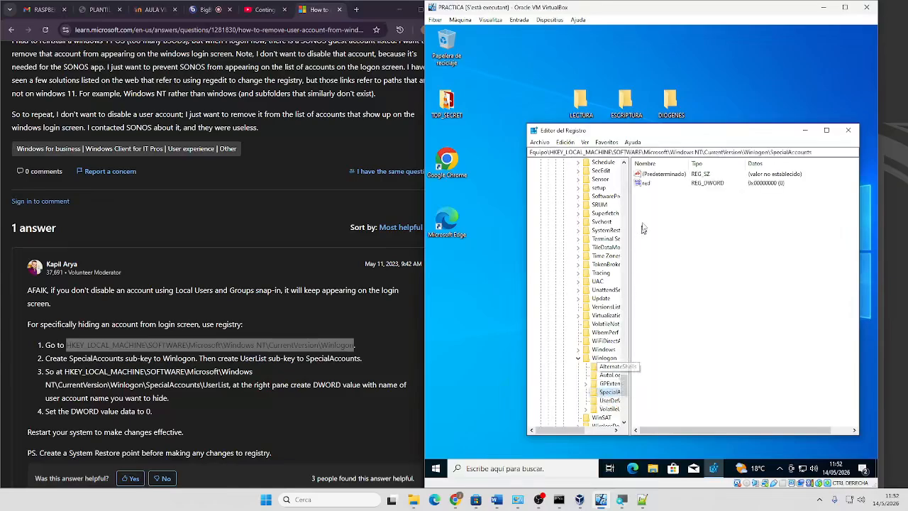
{"action": "left_click", "coordinate": [648, 183]}
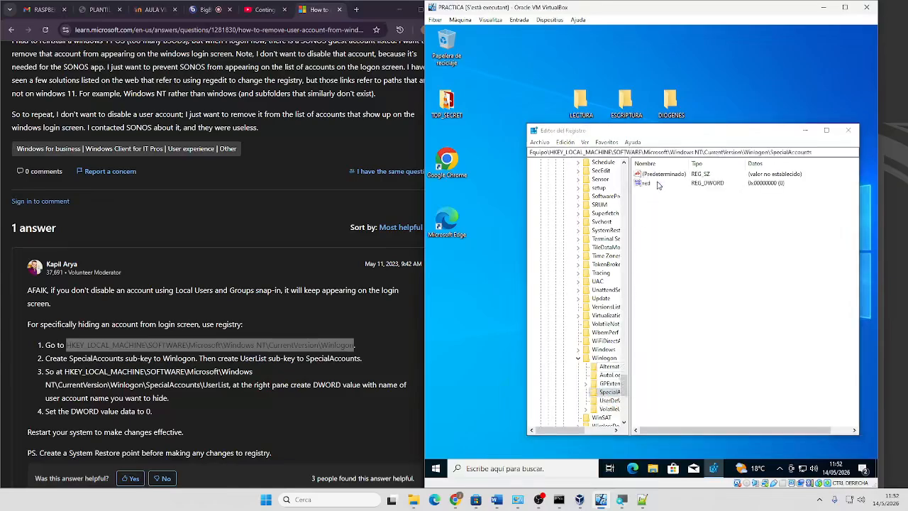
{"action": "key", "text": "Delete"}
{"action": "left_click", "coordinate": [718, 247]}
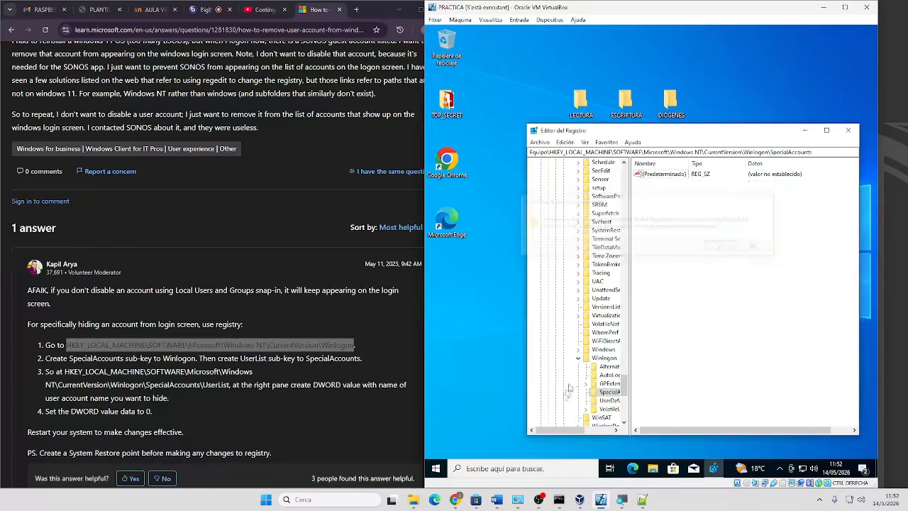
Create a UserList subkey under SpecialAccounts
{"action": "right_click", "coordinate": [605, 392]}
{"action": "mouse_move", "coordinate": [648, 319]}
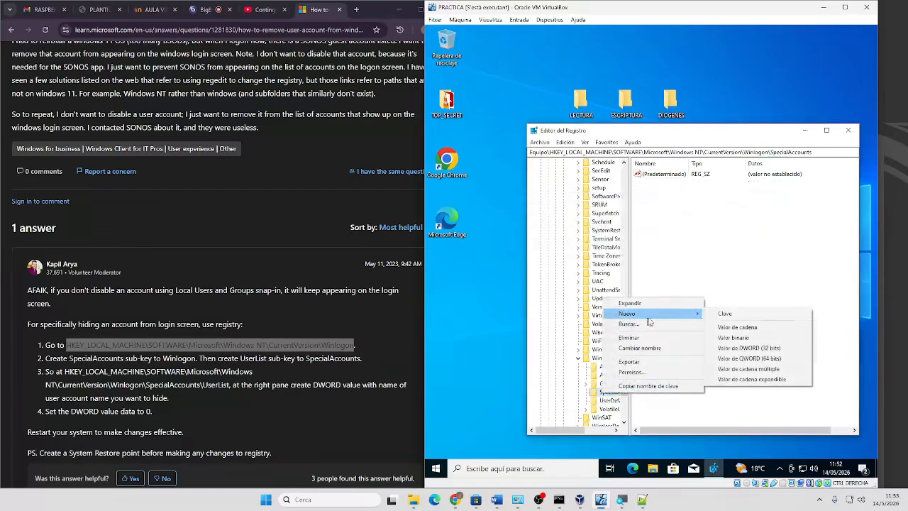
{"action": "left_click", "coordinate": [731, 315]}
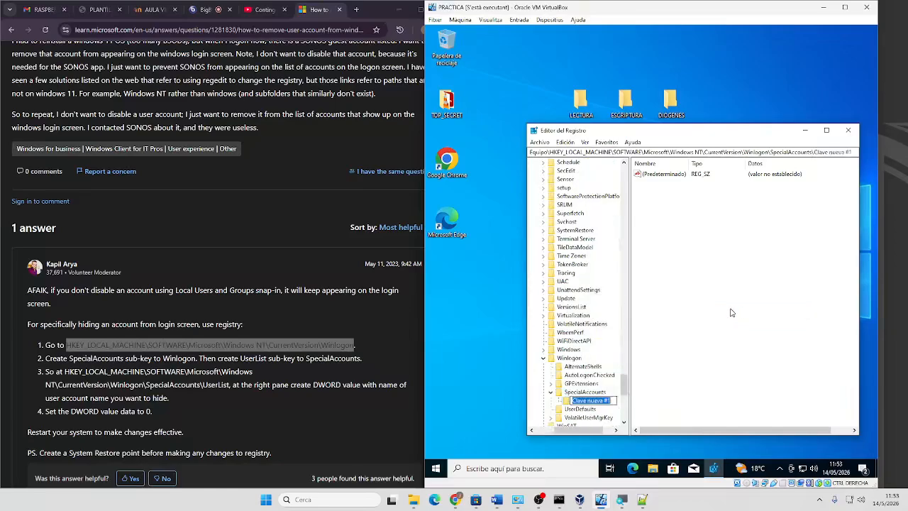
{"action": "type", "text": "UserList"}
{"action": "key", "text": "Return"}
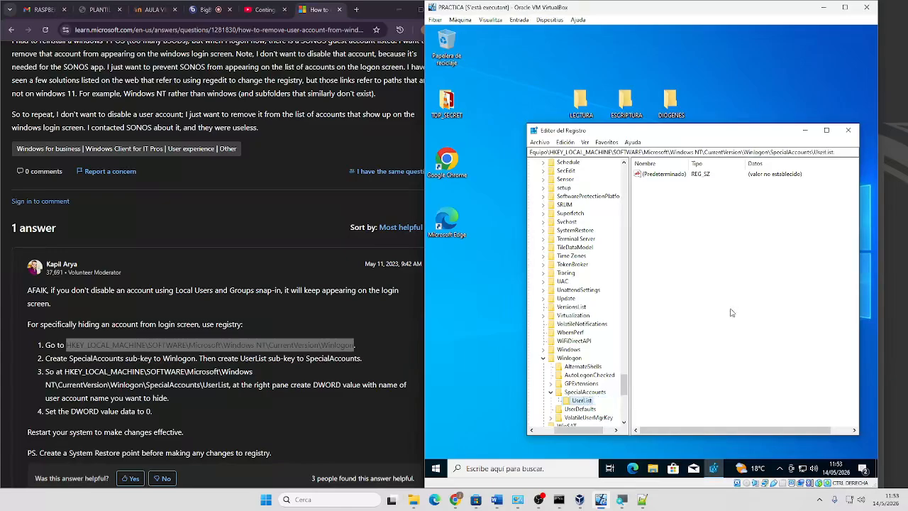
Add a 32-bit DWORD value named red inside UserList
{"action": "right_click", "coordinate": [684, 196]}
{"action": "mouse_move", "coordinate": [710, 199]}
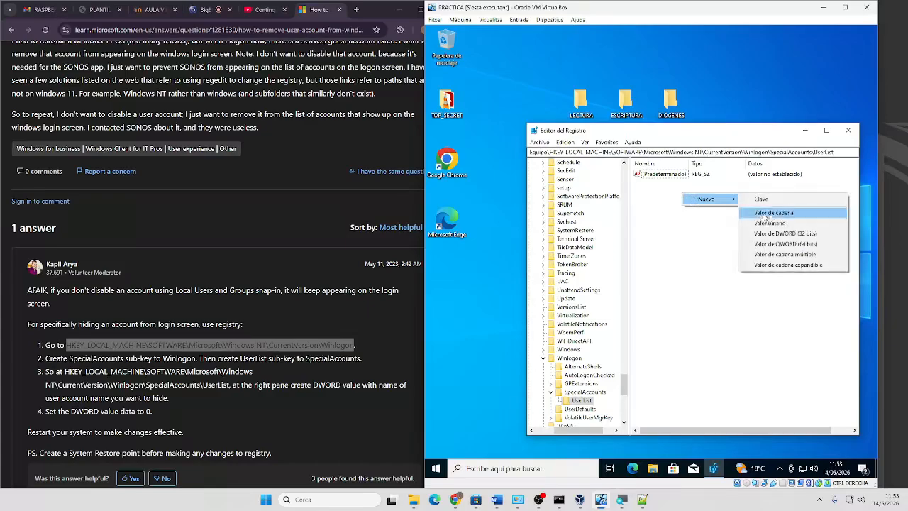
{"action": "left_click", "coordinate": [772, 237]}
{"action": "type", "text": "fe"}
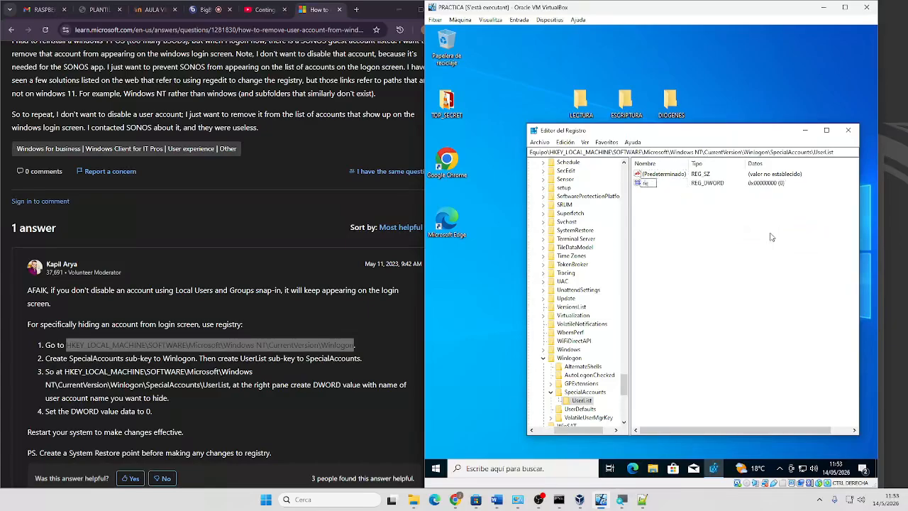
{"action": "type", "text": "d"}
{"action": "key", "text": "Return"}
Sign out of the guest and sign back in with the main account's password
{"action": "right_click", "coordinate": [433, 466]}
{"action": "mouse_move", "coordinate": [465, 436]}
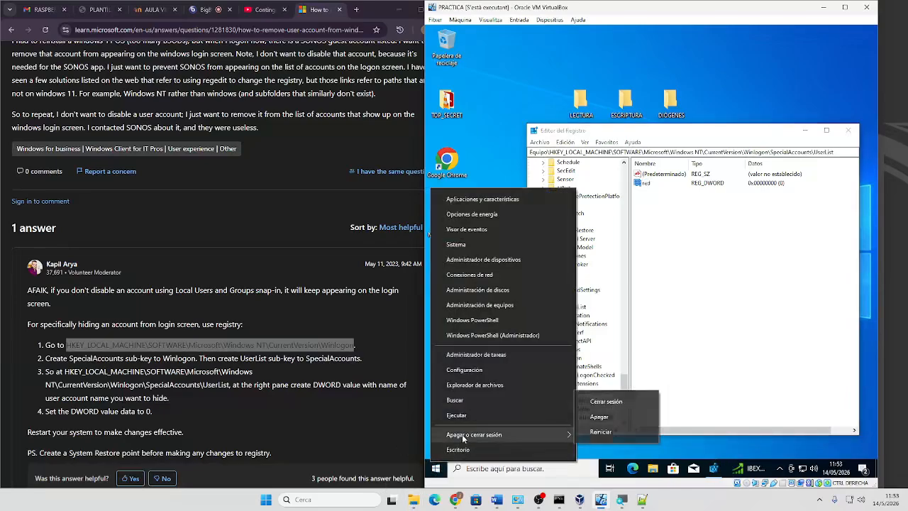
{"action": "left_click", "coordinate": [603, 401]}
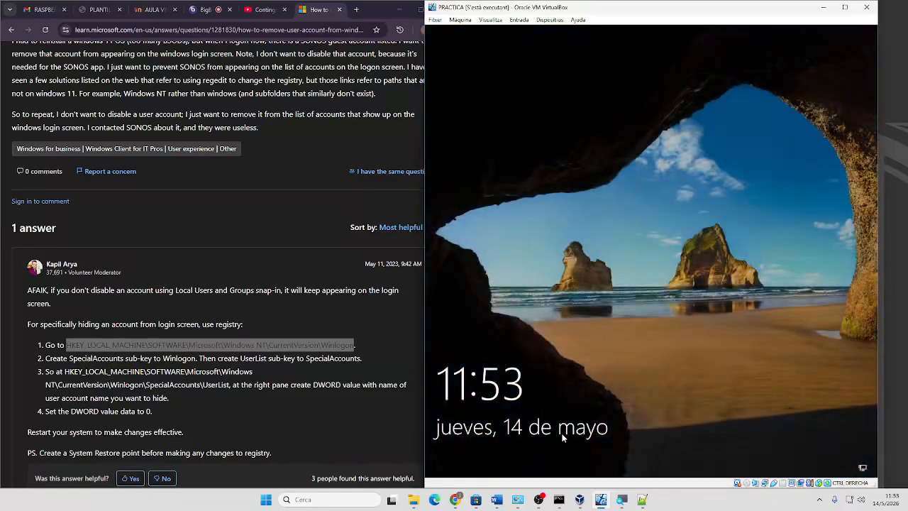
{"action": "left_click", "coordinate": [563, 434]}
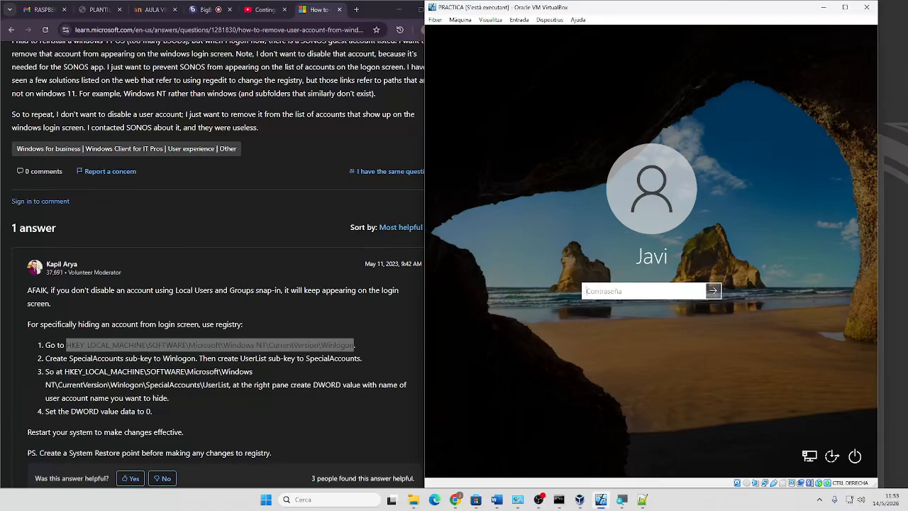
{"action": "type", "text": "1234"}
{"action": "key", "text": "Return"}
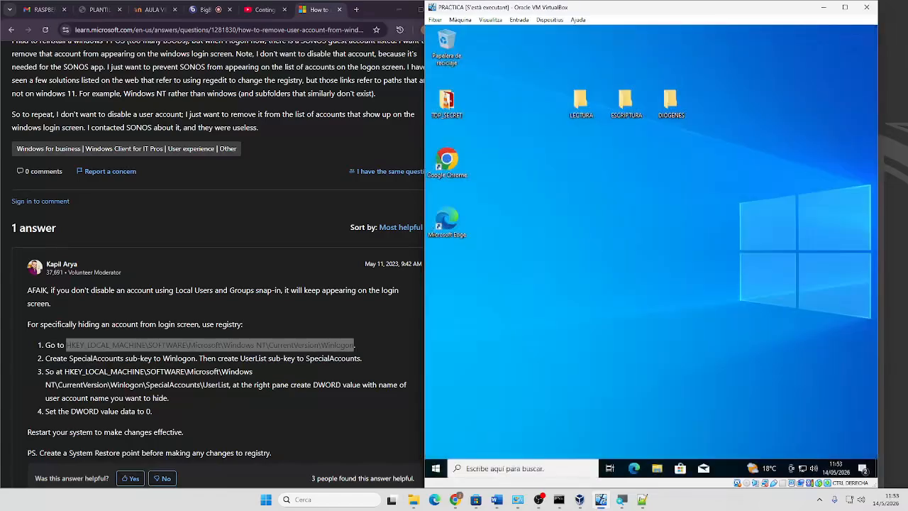
Open the LECTURA desktop folder's Properties on the Seguridad tab
{"action": "right_click", "coordinate": [582, 105]}
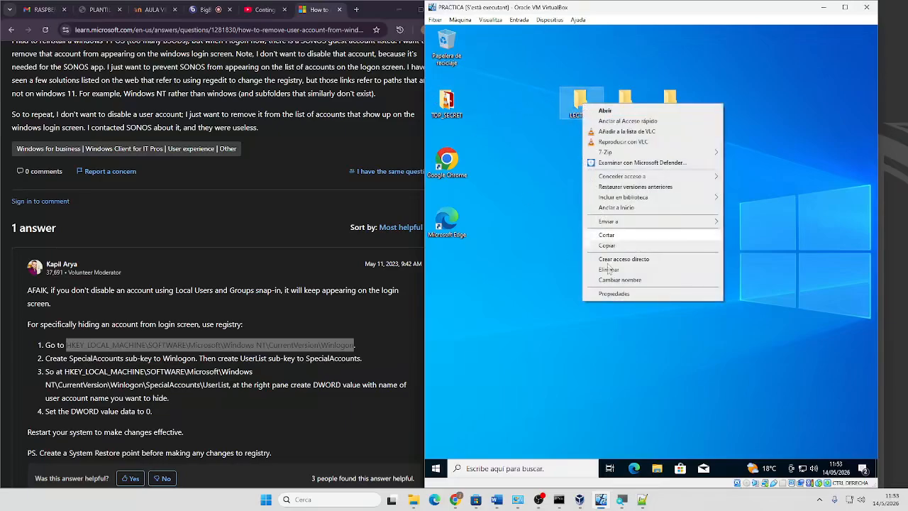
{"action": "left_click", "coordinate": [614, 294]}
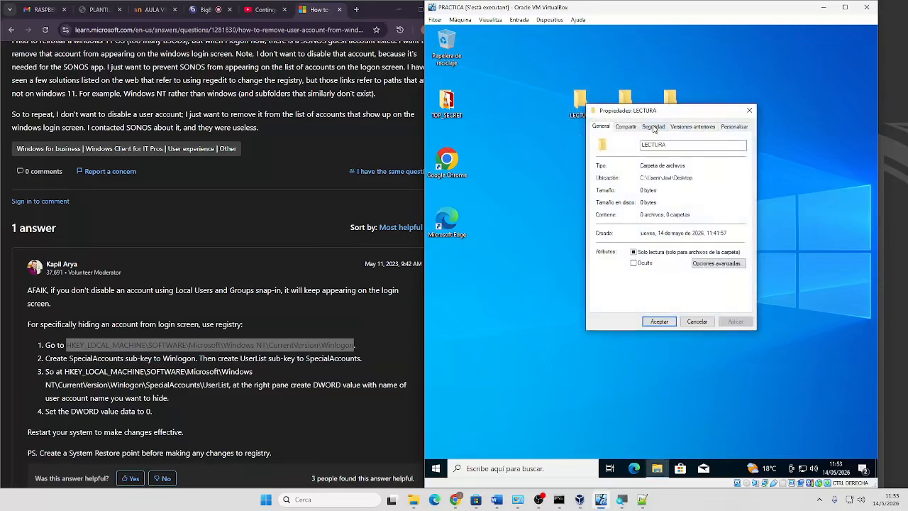
{"action": "left_click", "coordinate": [654, 127]}
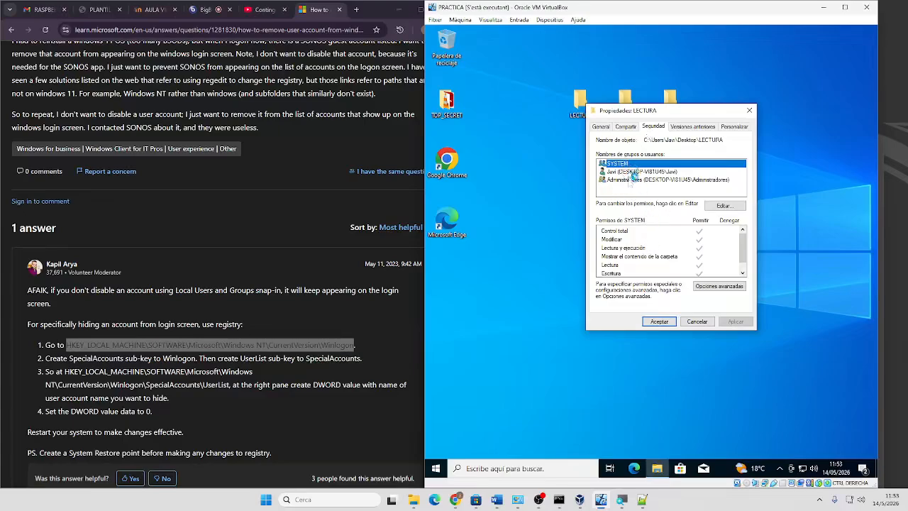
{"action": "left_click", "coordinate": [524, 469]}
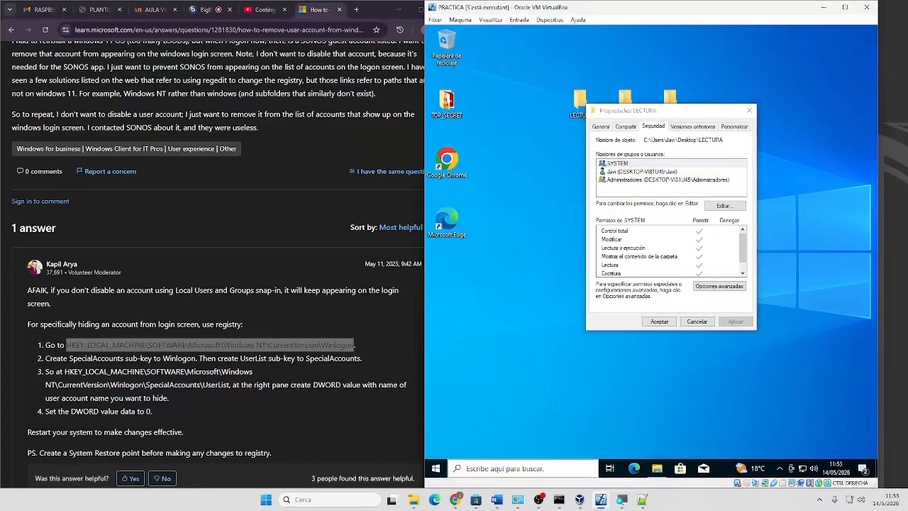
Open a Command Prompt from the search box and launch the User Accounts dialog from it
{"action": "type", "text": "control"}
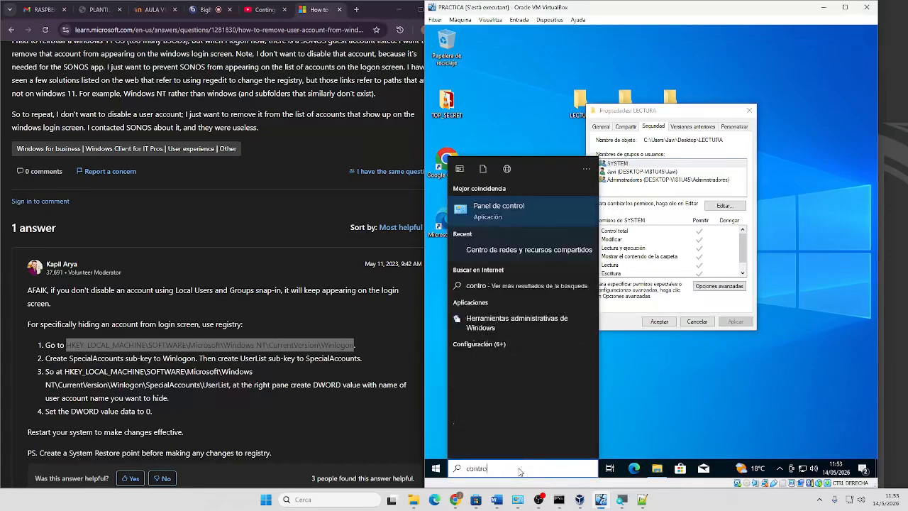
{"action": "key", "text": "BackSpace"}
{"action": "key", "text": "BackSpace"}
{"action": "key", "text": "BackSpace"}
{"action": "key", "text": "BackSpace"}
{"action": "key", "text": "BackSpace"}
{"action": "key", "text": "BackSpace"}
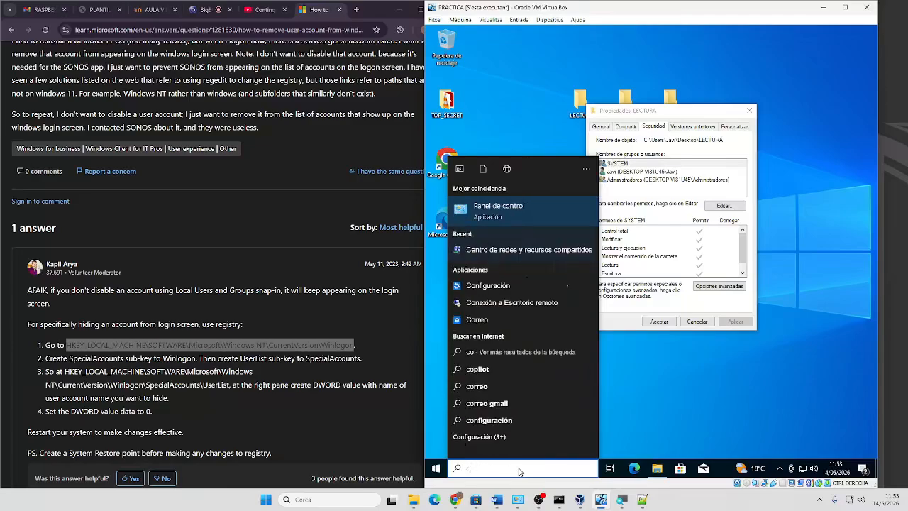
{"action": "type", "text": "md"}
{"action": "key", "text": "Return"}
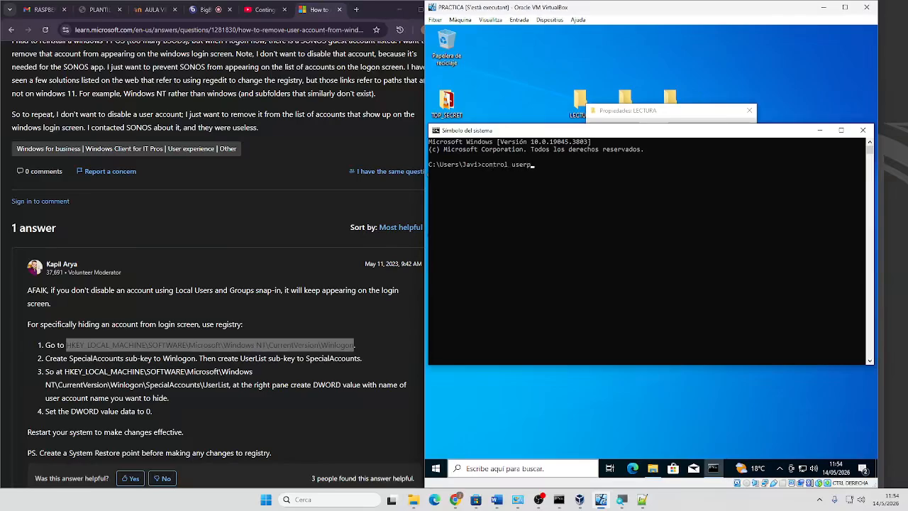
{"action": "key", "text": "Return"}
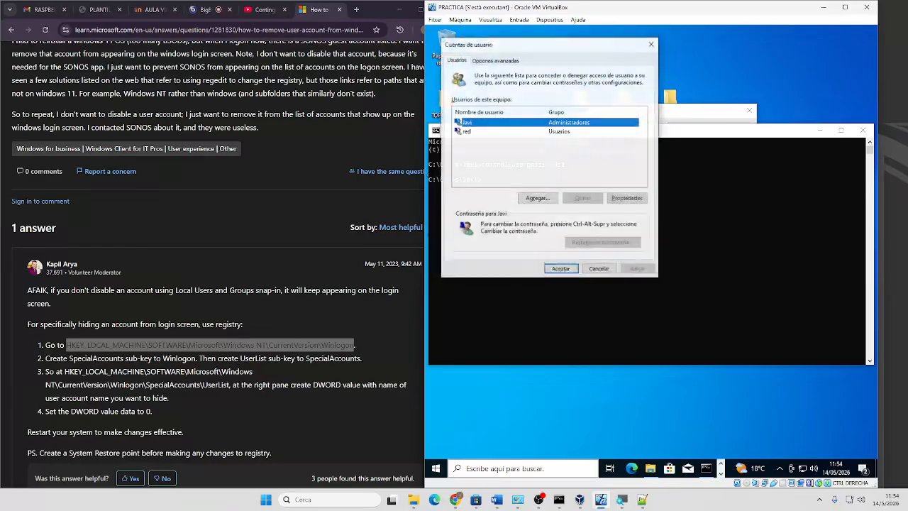
Select the red account, then close User Accounts and the Command Prompt
{"action": "left_click", "coordinate": [469, 132]}
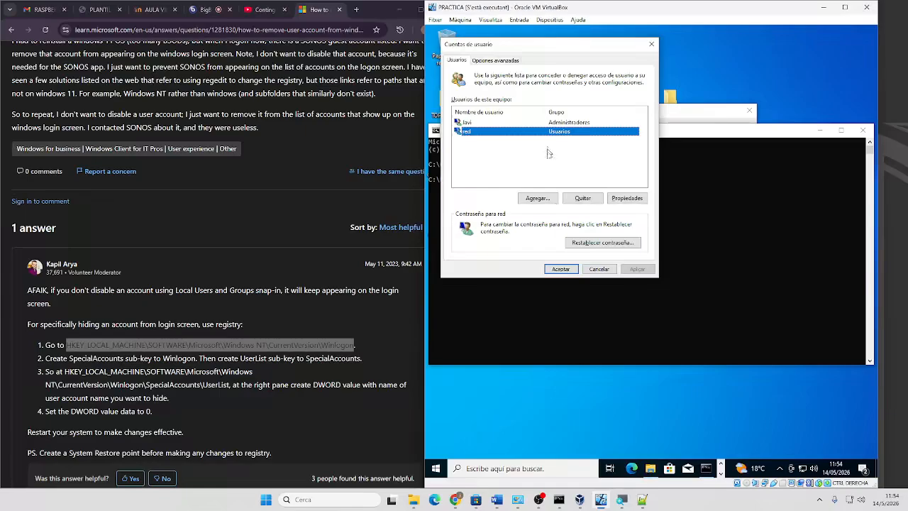
{"action": "left_click", "coordinate": [561, 269]}
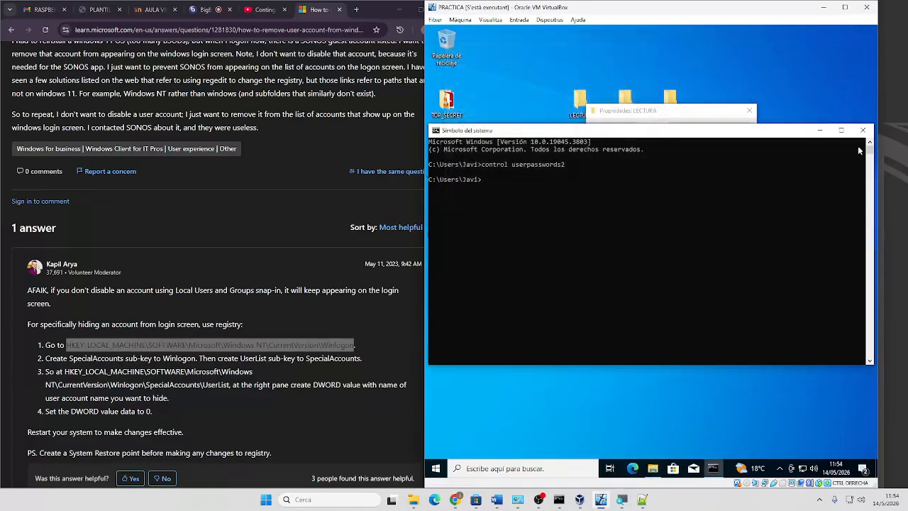
{"action": "left_click", "coordinate": [862, 130]}
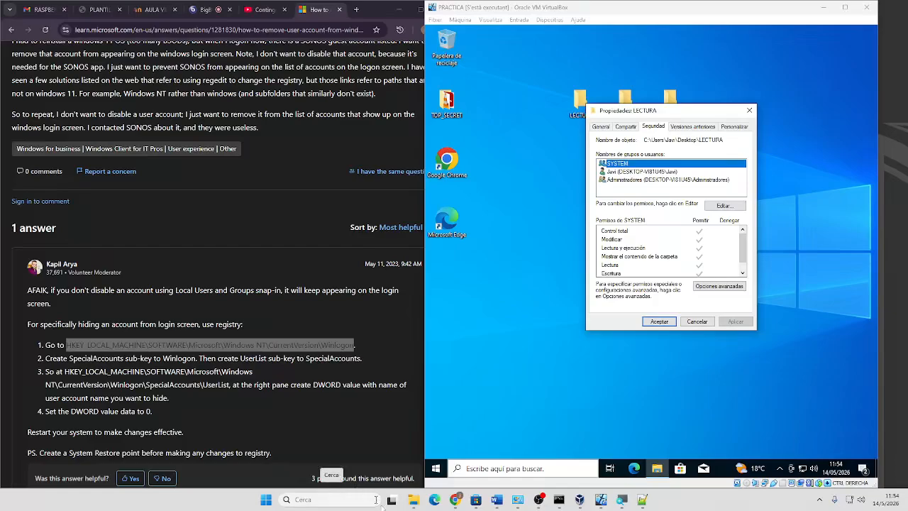
In the host's File Explorer, open the network share \\10.199.160.173
{"action": "mouse_move", "coordinate": [413, 500]}
{"action": "left_click", "coordinate": [393, 471]}
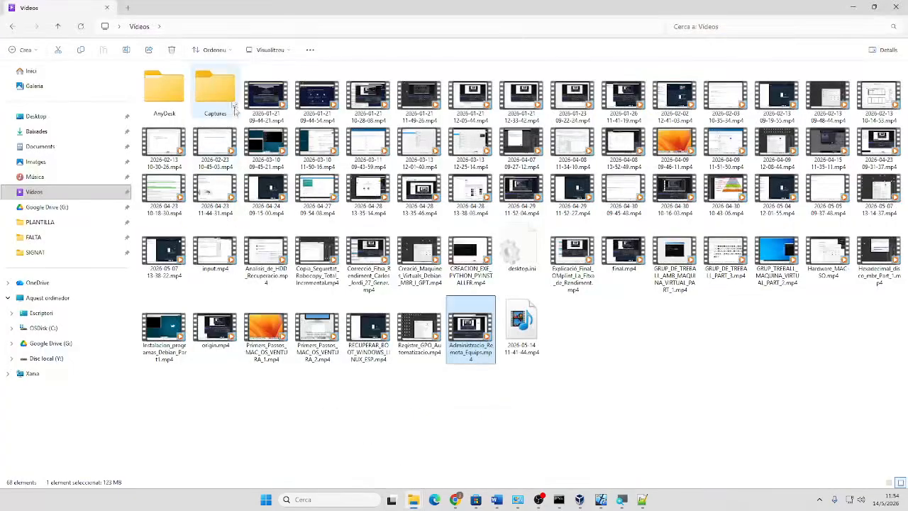
{"action": "left_click", "coordinate": [186, 27]}
{"action": "type", "text": "\\\\"}
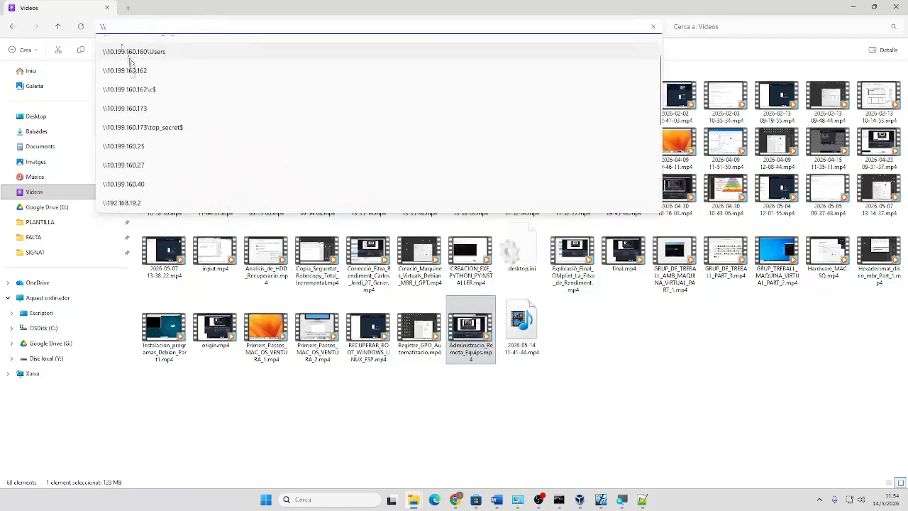
{"action": "left_click", "coordinate": [124, 109]}
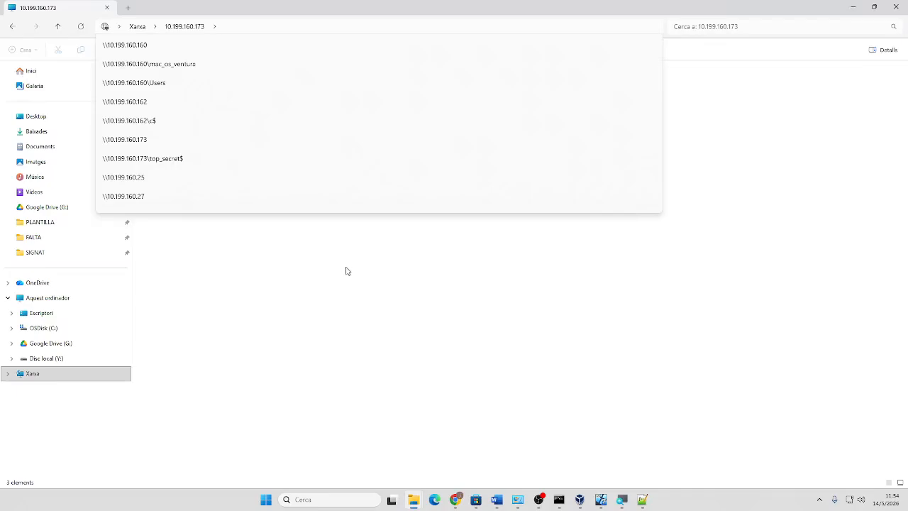
{"action": "left_click", "coordinate": [294, 27]}
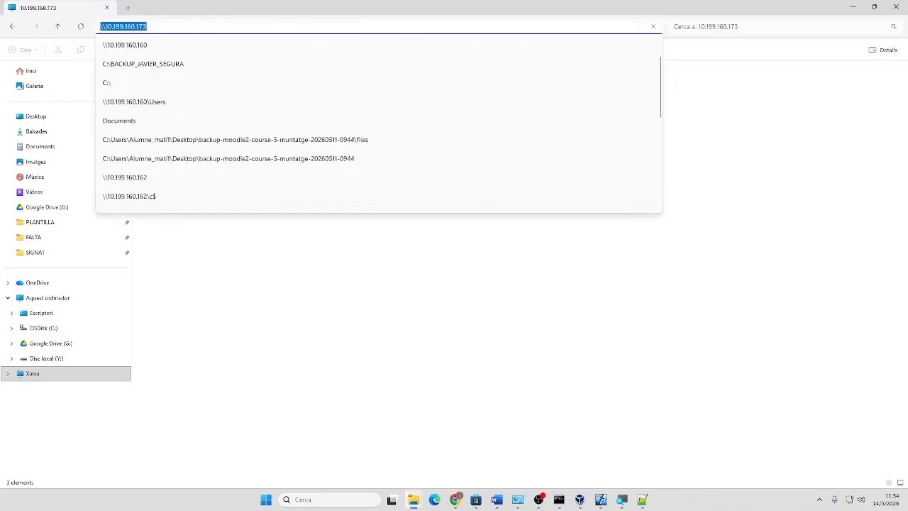
{"action": "key", "text": "Return"}
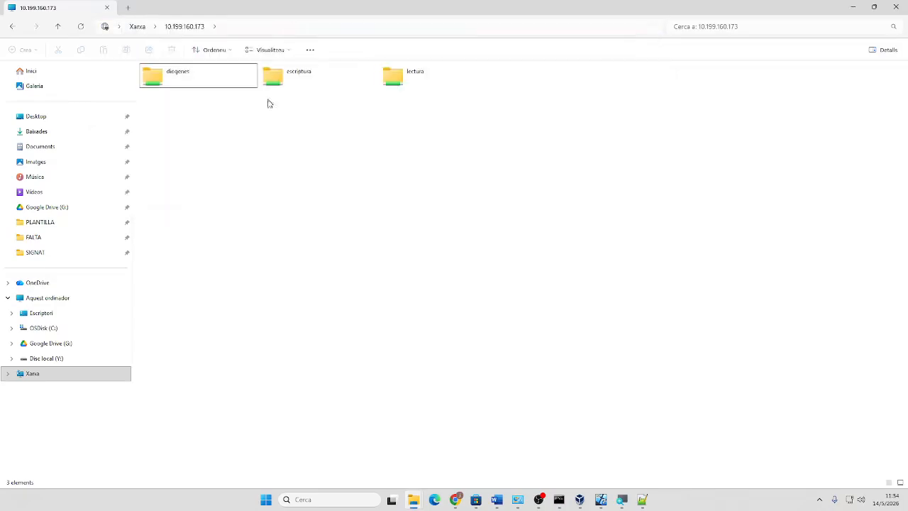
Check the lectura, escriptura and diogenes shared folders one by one, returning to the share each time
{"action": "double_click", "coordinate": [397, 78]}
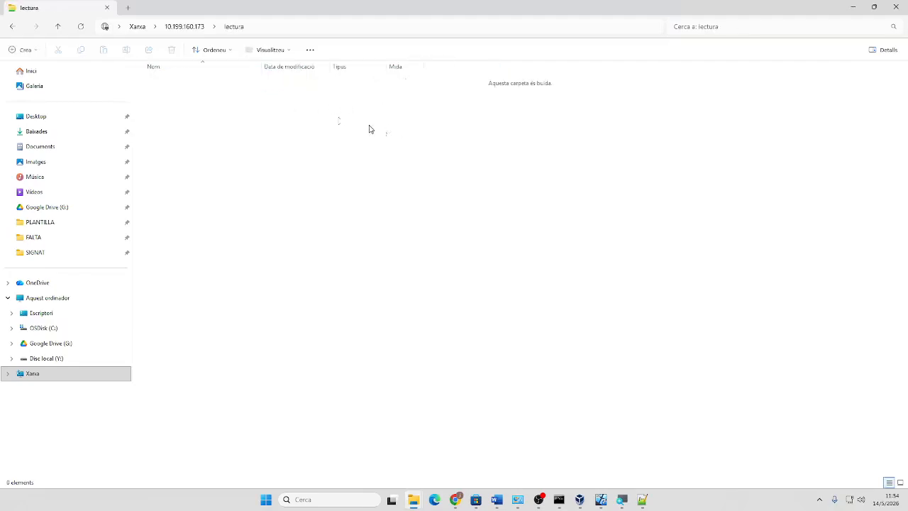
{"action": "left_click", "coordinate": [11, 26]}
{"action": "double_click", "coordinate": [280, 76]}
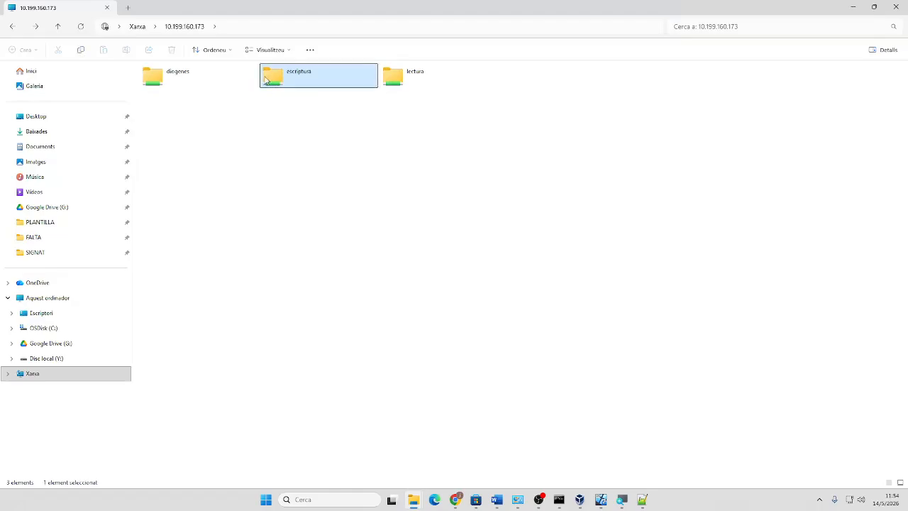
{"action": "left_click", "coordinate": [12, 26]}
{"action": "double_click", "coordinate": [165, 78]}
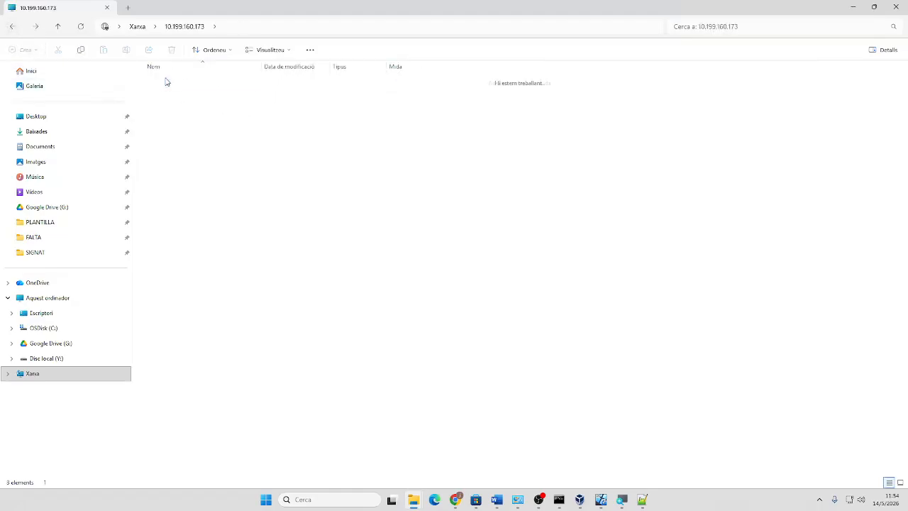
{"action": "left_click", "coordinate": [11, 27]}
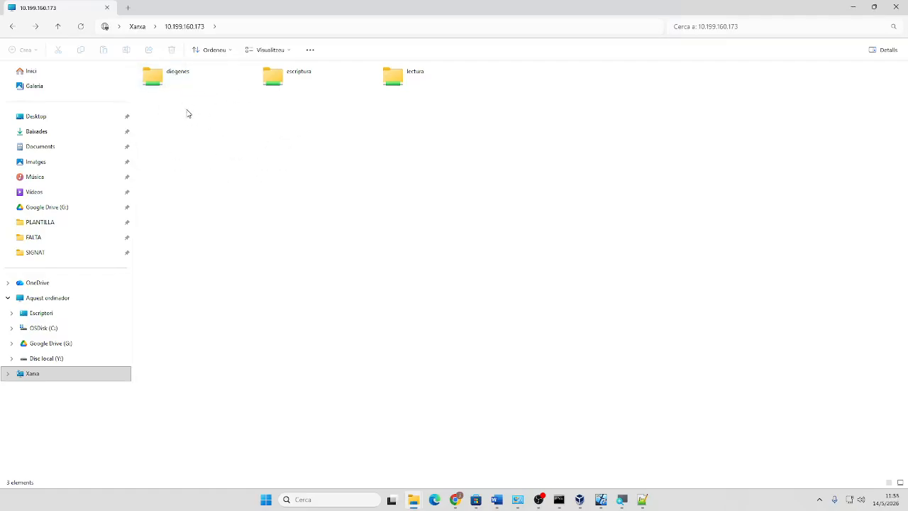
{"action": "double_click", "coordinate": [401, 81]}
{"action": "left_click", "coordinate": [12, 26]}
Back in the VM, reopen LECTURA's Propiedades and its advanced security settings, then close both
{"action": "left_click", "coordinate": [855, 7]}
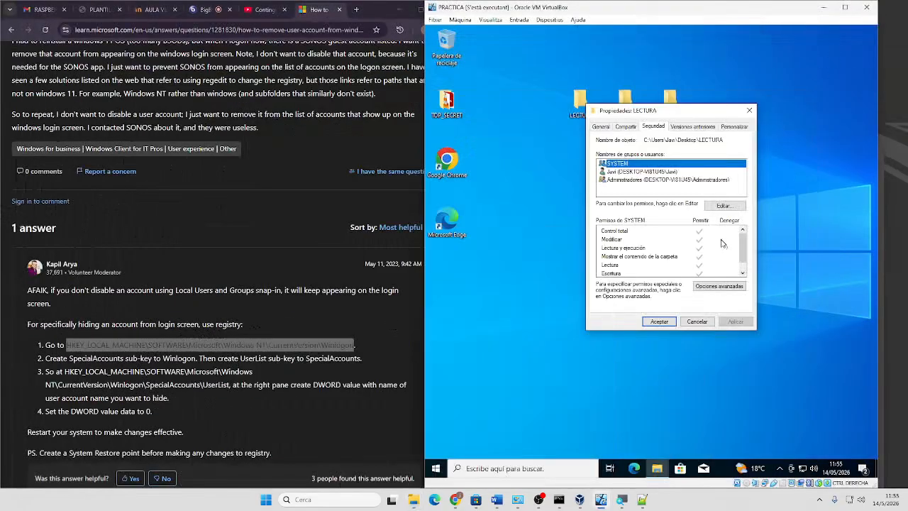
{"action": "left_click", "coordinate": [708, 322]}
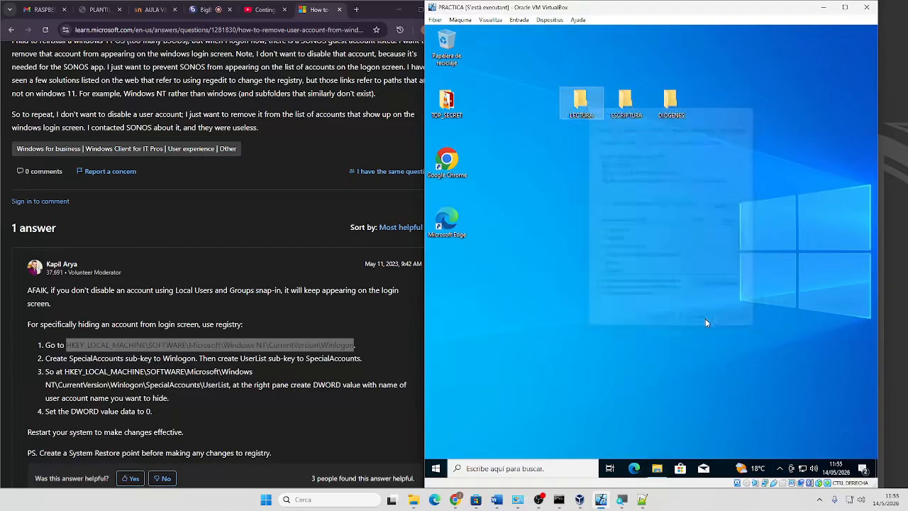
{"action": "right_click", "coordinate": [582, 103]}
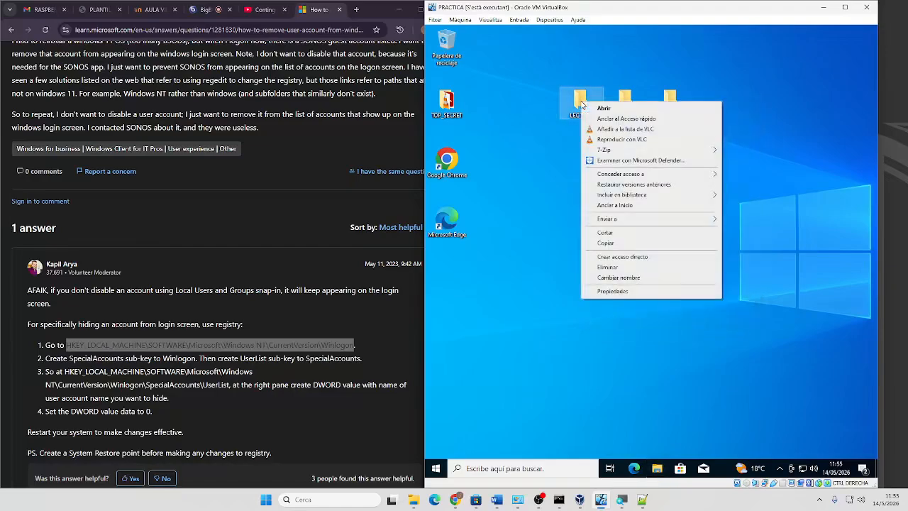
{"action": "left_click", "coordinate": [614, 291]}
{"action": "left_click", "coordinate": [653, 125]}
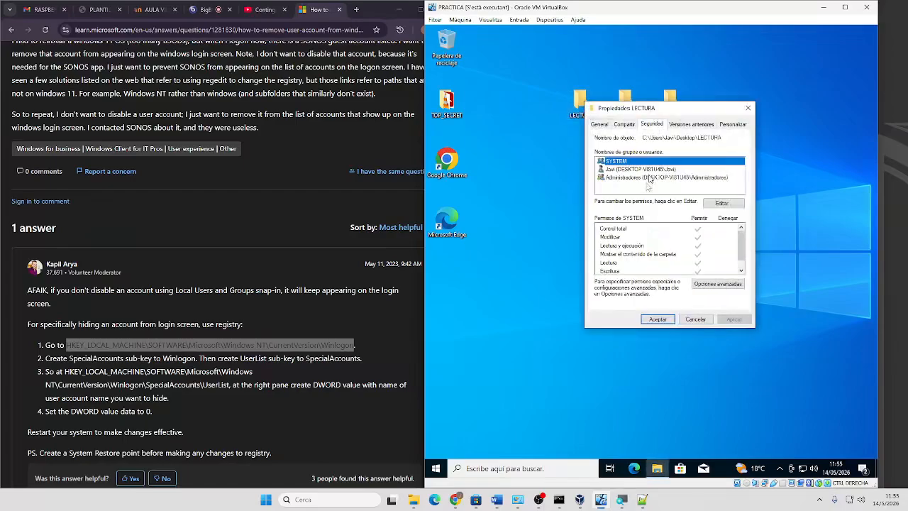
{"action": "left_click", "coordinate": [705, 284]}
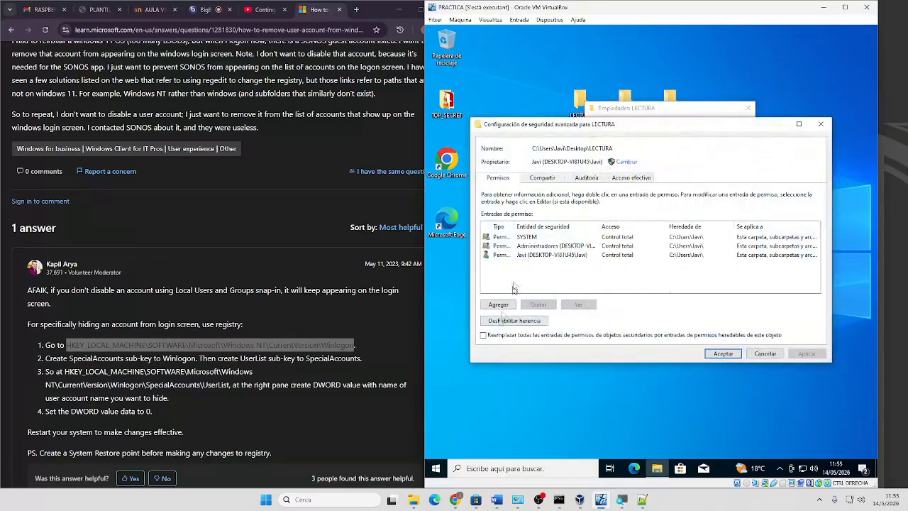
{"action": "left_click_drag", "start_coordinate": [603, 130], "coordinate": [580, 247]}
{"action": "left_click", "coordinate": [799, 243]}
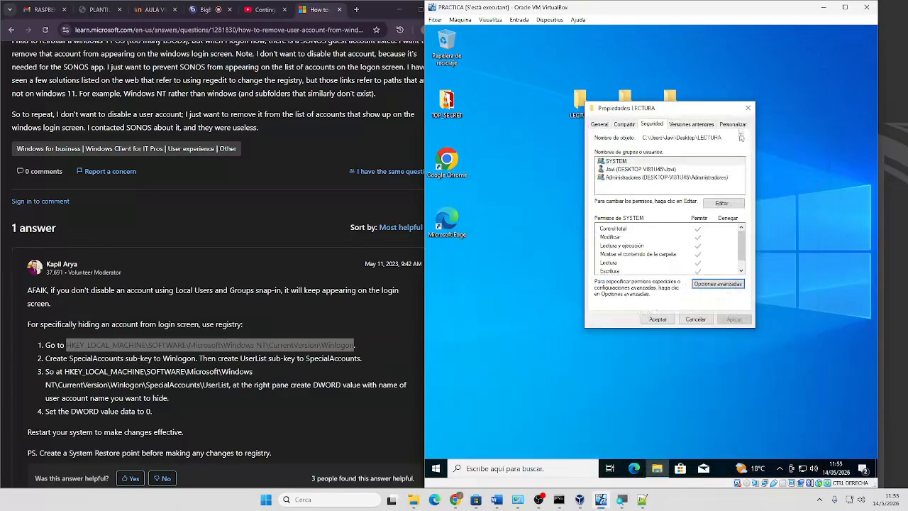
{"action": "left_click", "coordinate": [748, 108]}
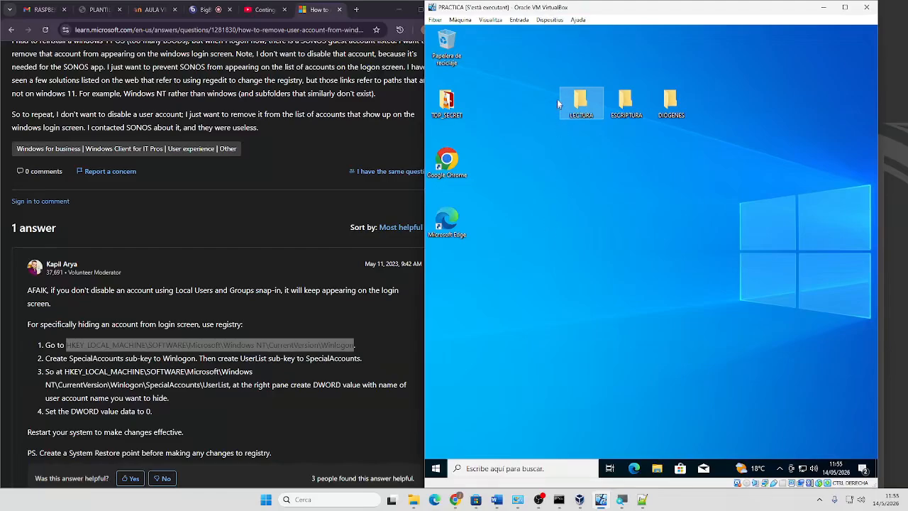
Reopen LECTURA's Opciones avanzadas from the Seguridad tab and choose Deshabilitar herencia
{"action": "right_click", "coordinate": [578, 100]}
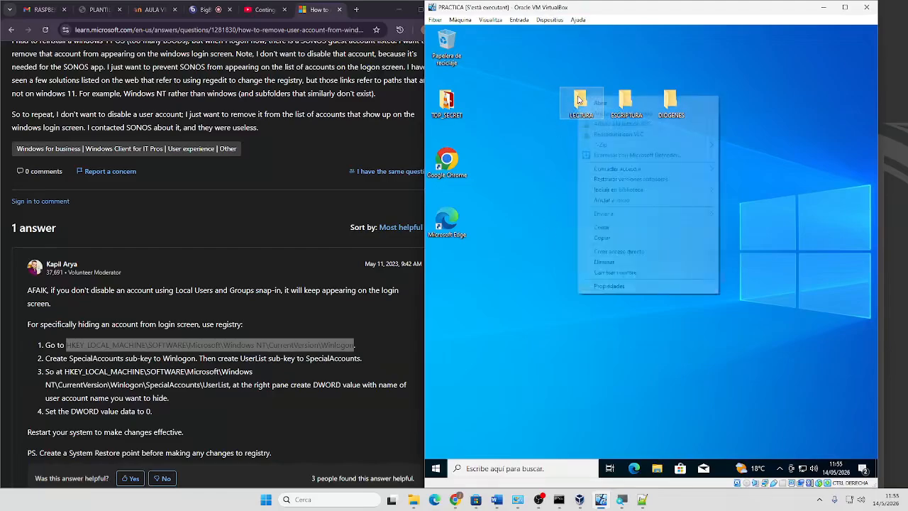
{"action": "left_click", "coordinate": [609, 286]}
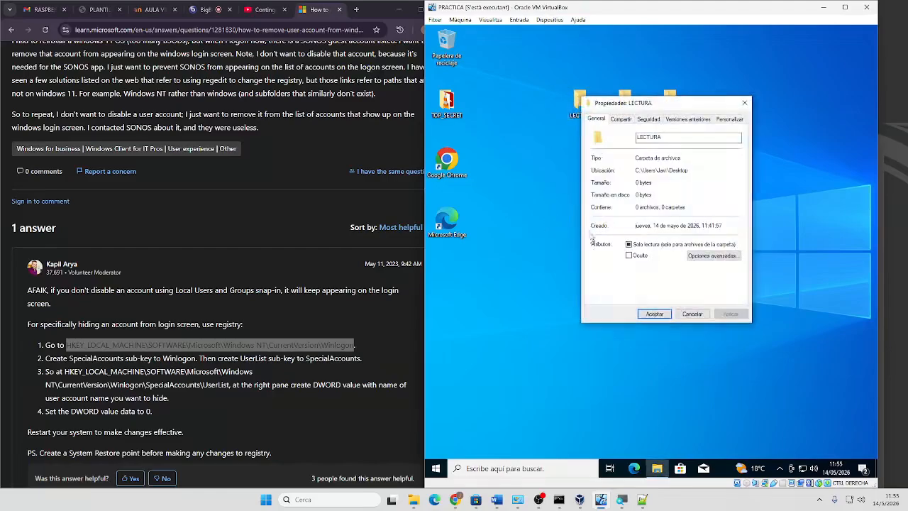
{"action": "left_click", "coordinate": [646, 122]}
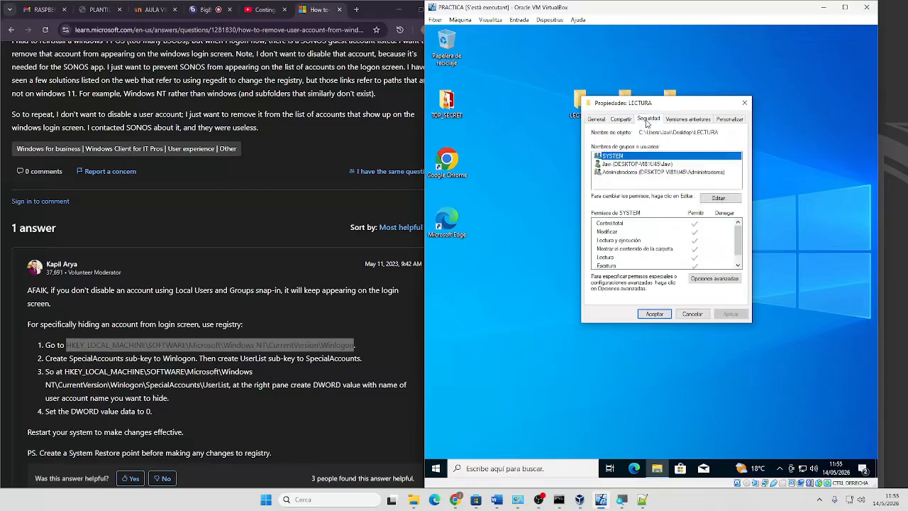
{"action": "left_click", "coordinate": [715, 285]}
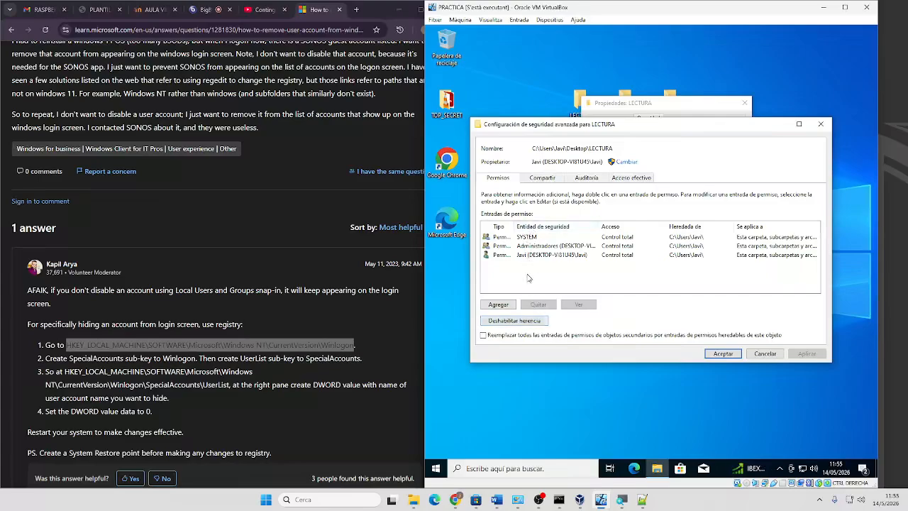
{"action": "left_click", "coordinate": [518, 324]}
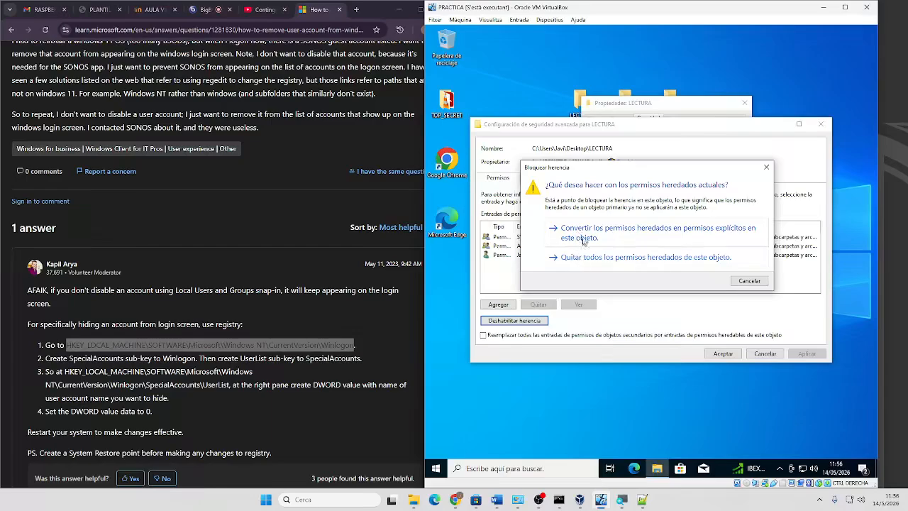
Disable inheritance on LECTURA, converting inherited permissions into explicit ones, and apply
{"action": "left_click", "coordinate": [750, 281]}
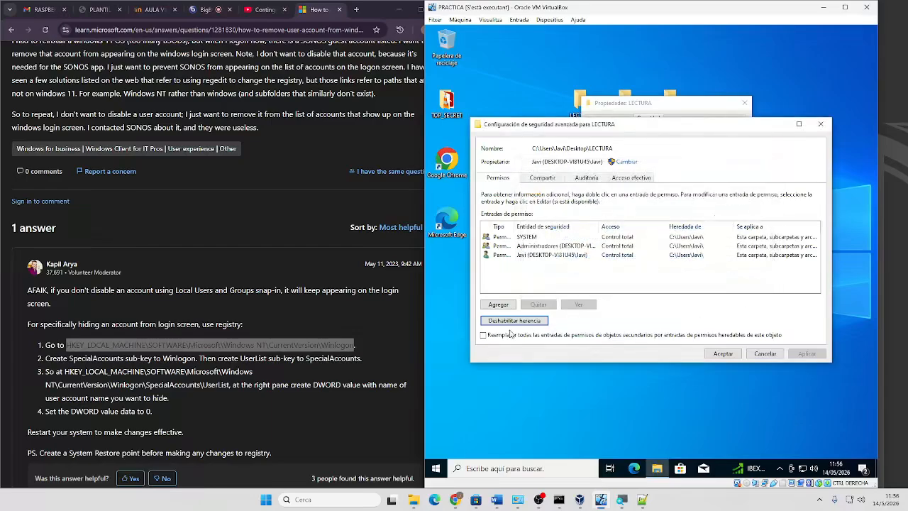
{"action": "left_click", "coordinate": [521, 322]}
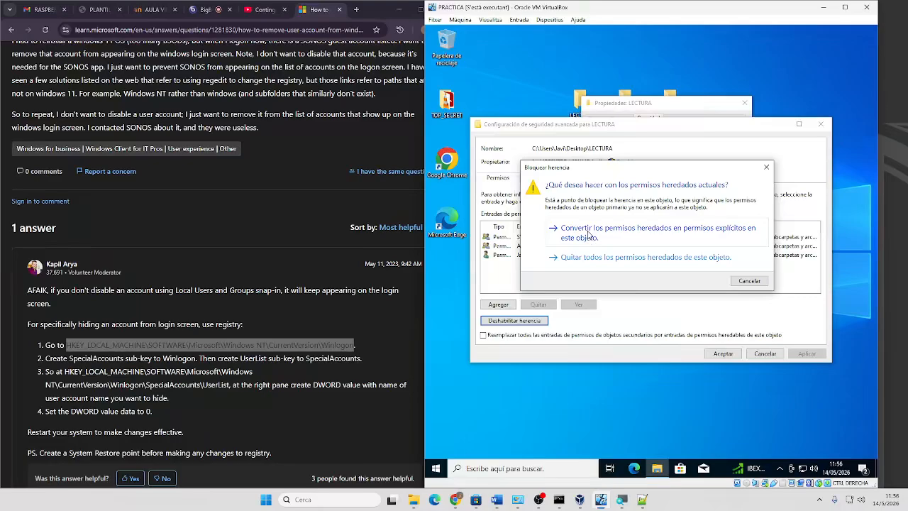
{"action": "left_click", "coordinate": [589, 235]}
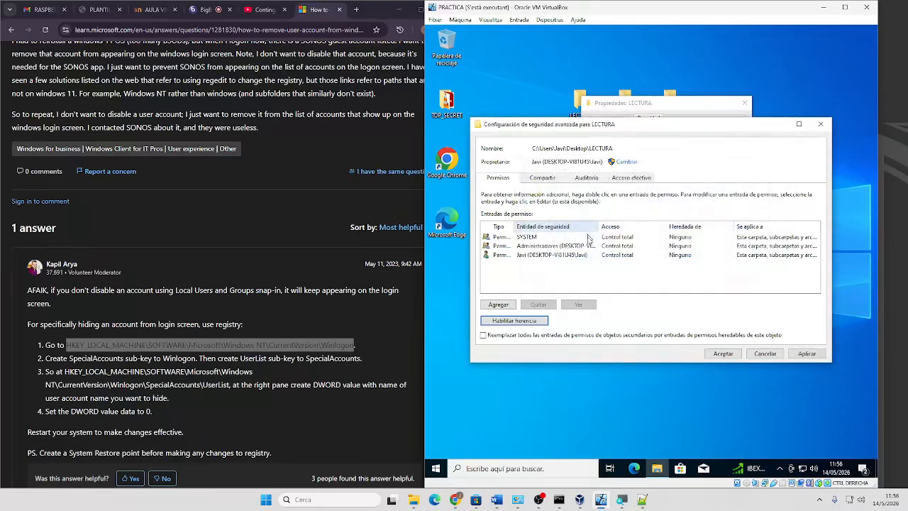
{"action": "left_click", "coordinate": [815, 357]}
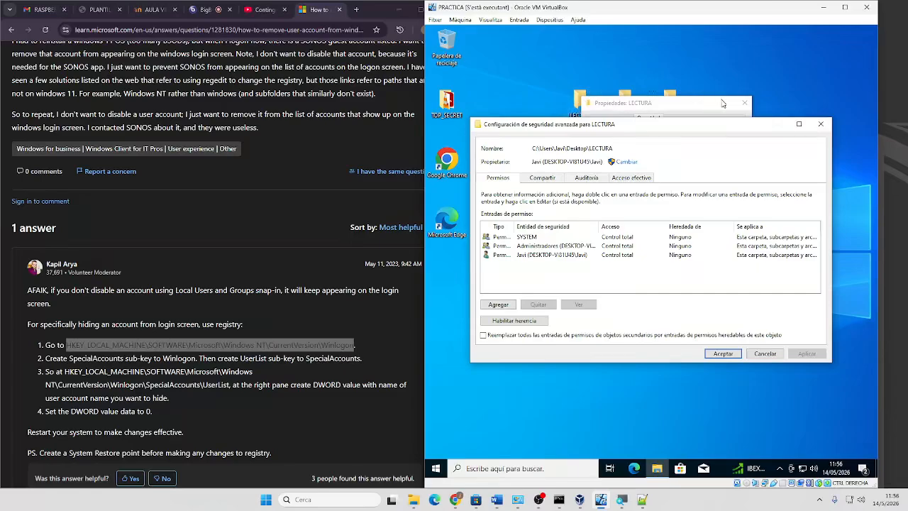
Replace all child object permissions with LECTURA's inheritable ones, confirm, and close with Aceptar
{"action": "left_click", "coordinate": [483, 335]}
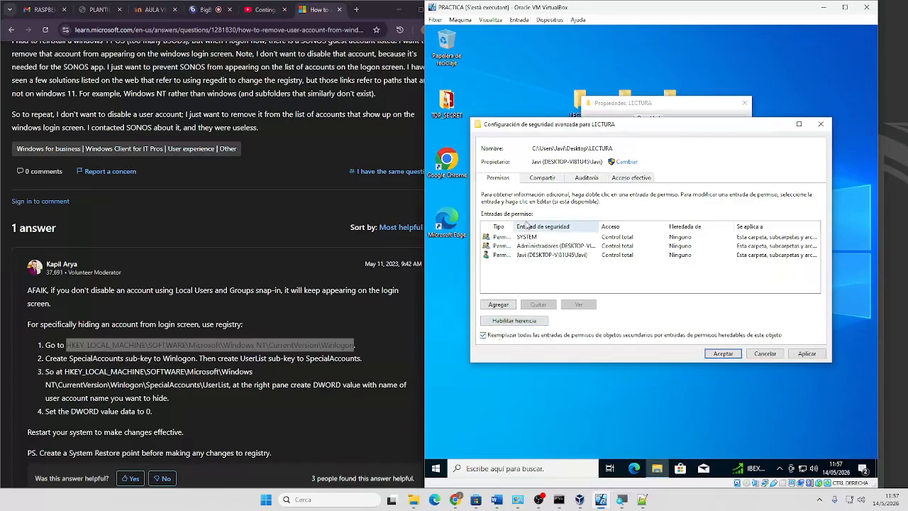
{"action": "left_click", "coordinate": [813, 356]}
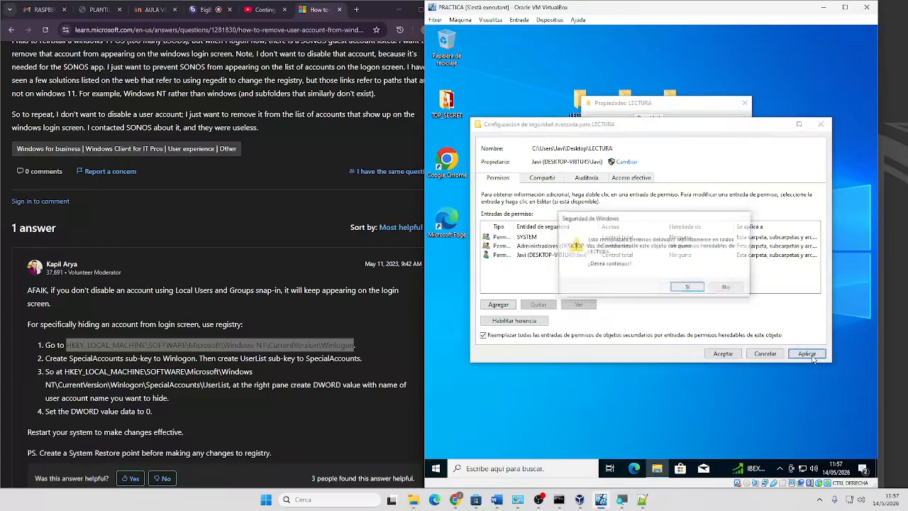
{"action": "left_click", "coordinate": [681, 287]}
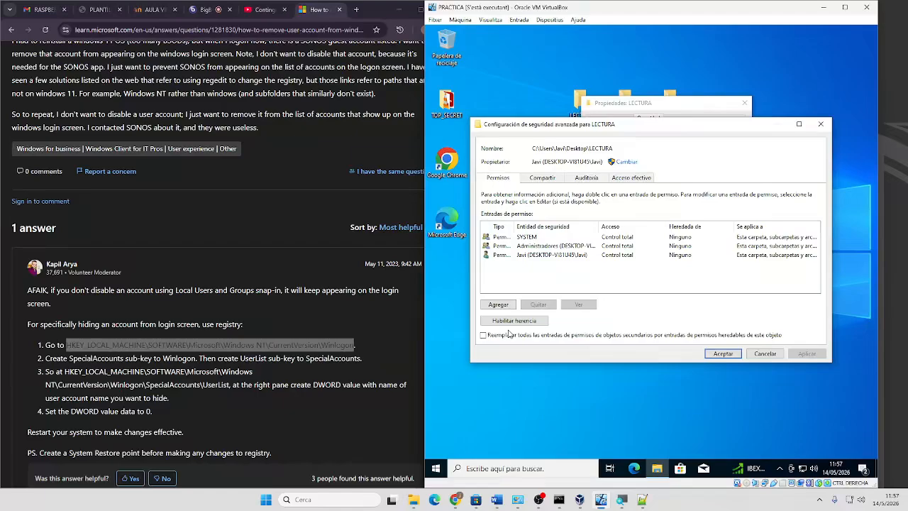
{"action": "left_click", "coordinate": [710, 354]}
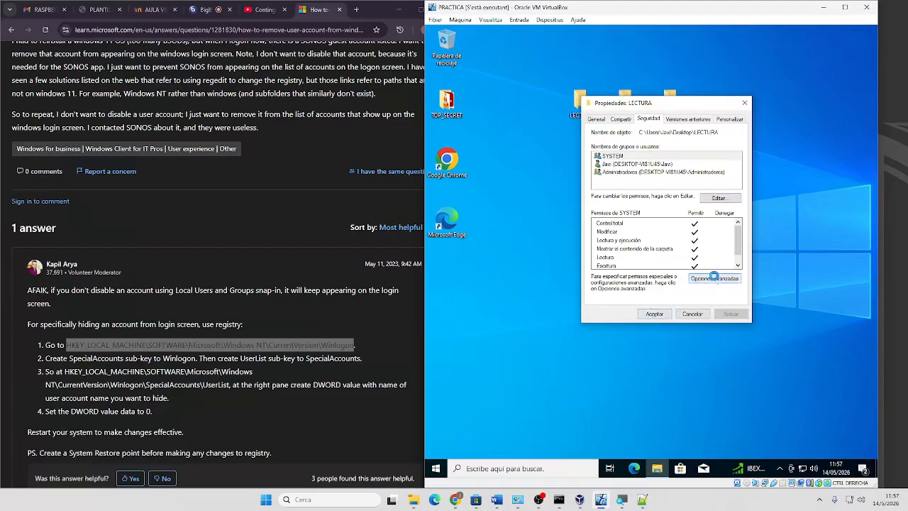
Remove the owner, SYSTEM and Administradores entries from LECTURA and apply the empty permission list
{"action": "left_click", "coordinate": [715, 278]}
{"action": "left_click", "coordinate": [521, 246]}
{"action": "left_click", "coordinate": [522, 255]}
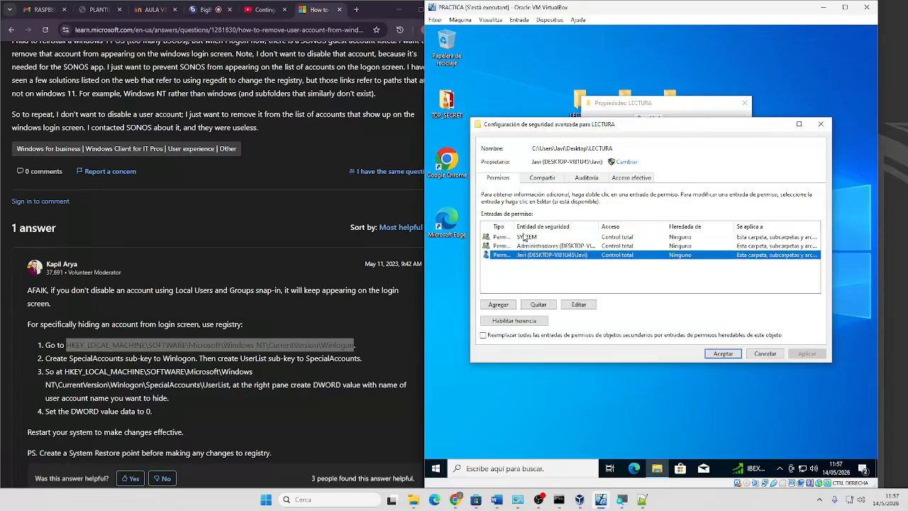
{"action": "left_click", "coordinate": [525, 227]}
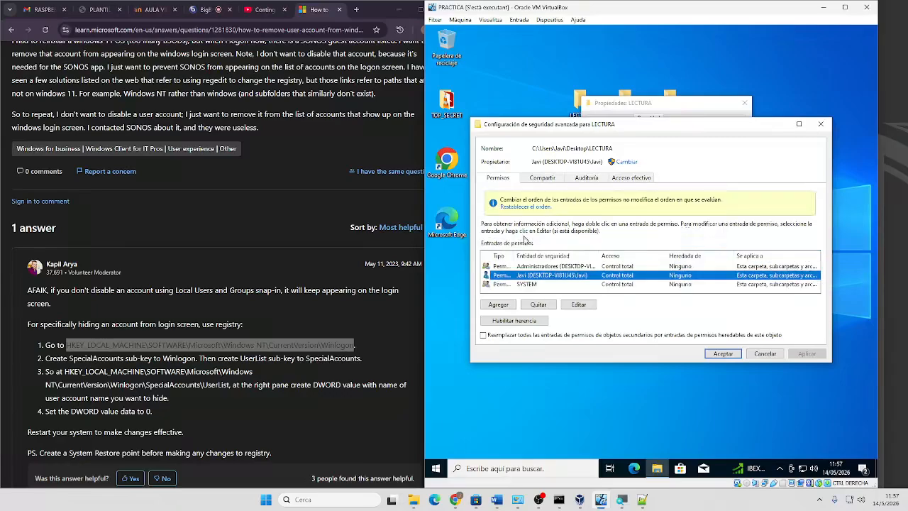
{"action": "left_click", "coordinate": [538, 305]}
{"action": "left_click", "coordinate": [532, 274]}
{"action": "left_click", "coordinate": [539, 304]}
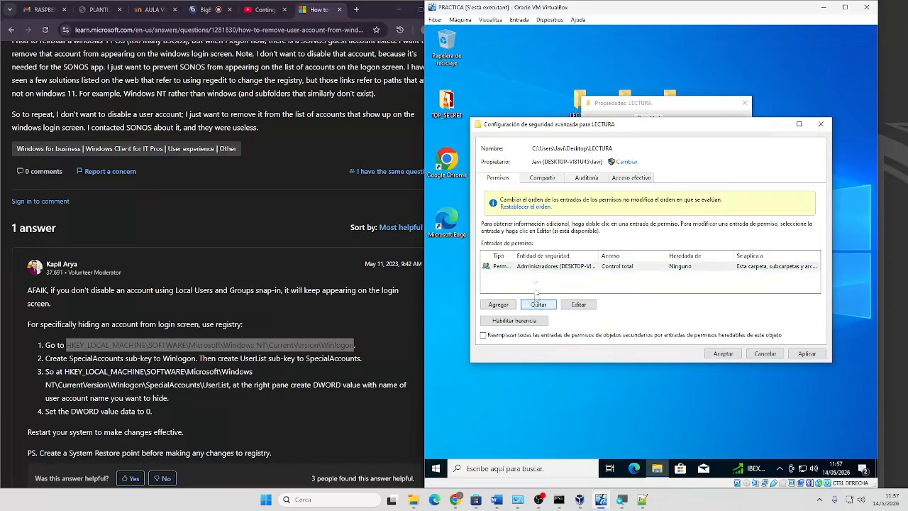
{"action": "left_click", "coordinate": [534, 269]}
{"action": "left_click", "coordinate": [539, 304]}
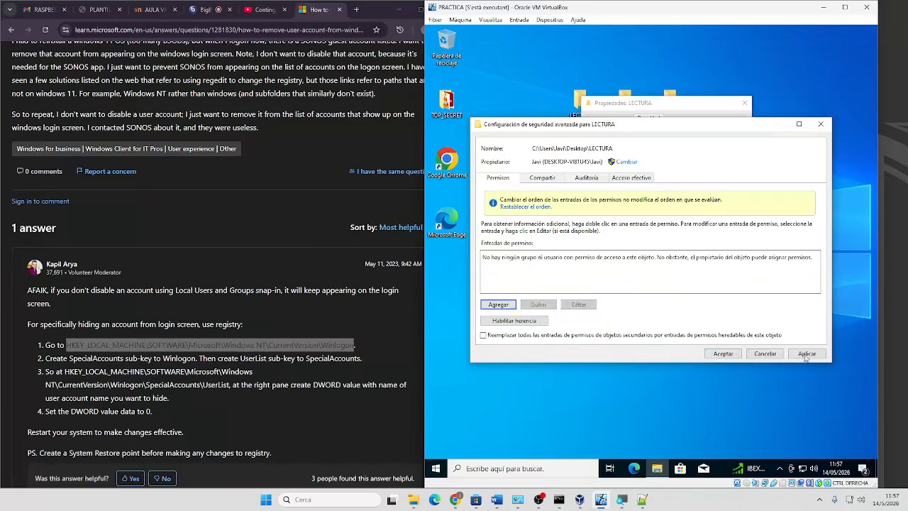
{"action": "left_click", "coordinate": [807, 353]}
{"action": "left_click", "coordinate": [686, 287]}
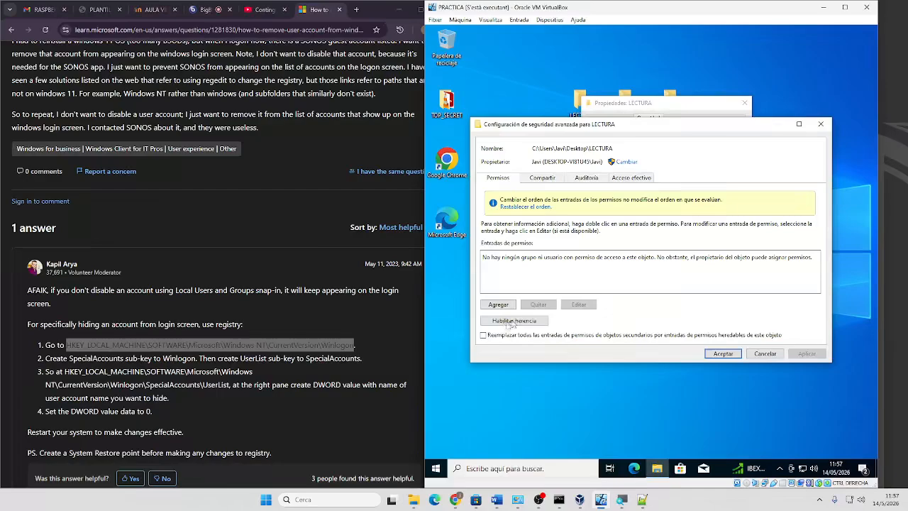
Replace child object permissions, get past the resulting errors, then uncheck it and re-enable inheritance
{"action": "left_click", "coordinate": [496, 338]}
{"action": "left_click", "coordinate": [807, 353]}
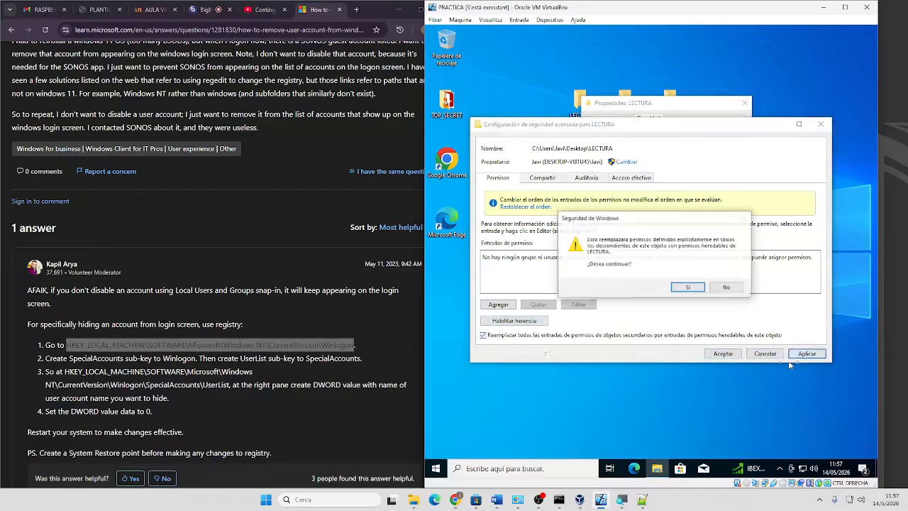
{"action": "left_click", "coordinate": [689, 288]}
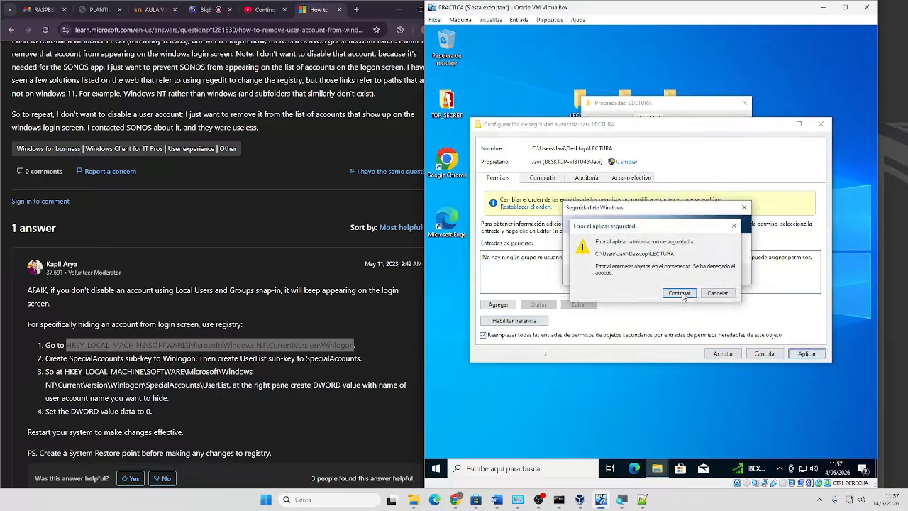
{"action": "left_click", "coordinate": [685, 298]}
{"action": "left_click", "coordinate": [718, 297]}
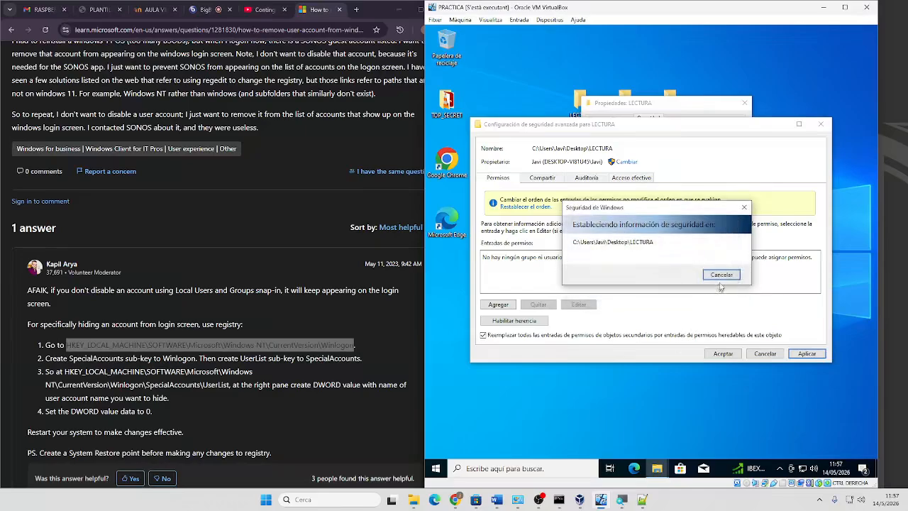
{"action": "left_click", "coordinate": [726, 287]}
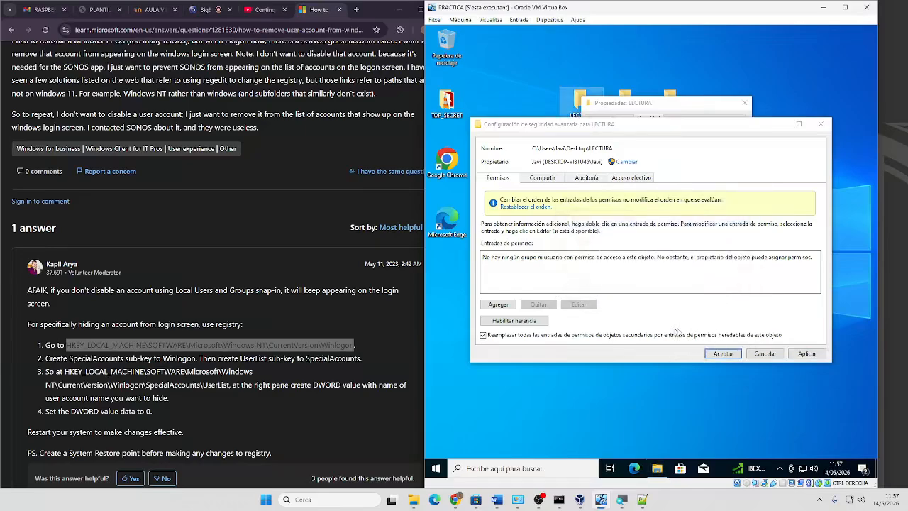
{"action": "left_click", "coordinate": [484, 335]}
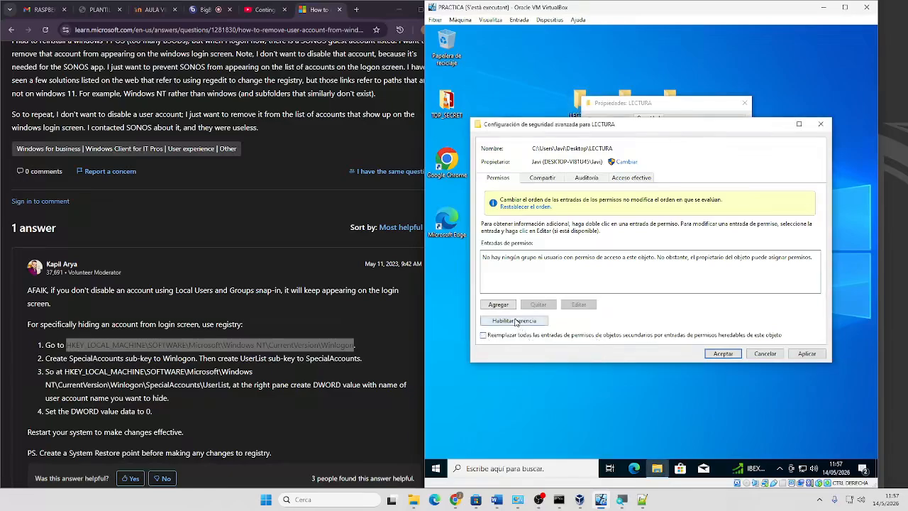
{"action": "left_click", "coordinate": [516, 320]}
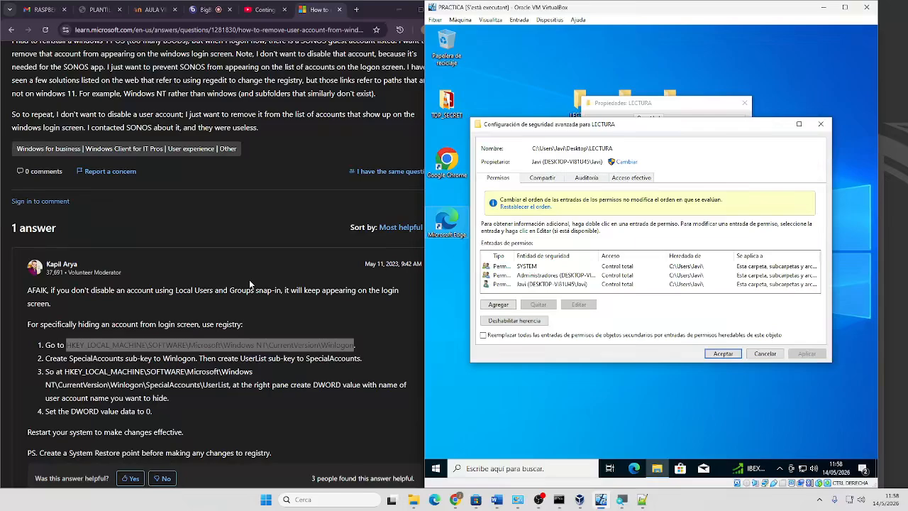
Disable inheritance keeping entries as explicit, apply it to child objects, and close the settings
{"action": "scroll", "coordinate": [249, 279], "scroll_direction": "up", "scroll_amount": 1}
{"action": "left_click", "coordinate": [508, 320]}
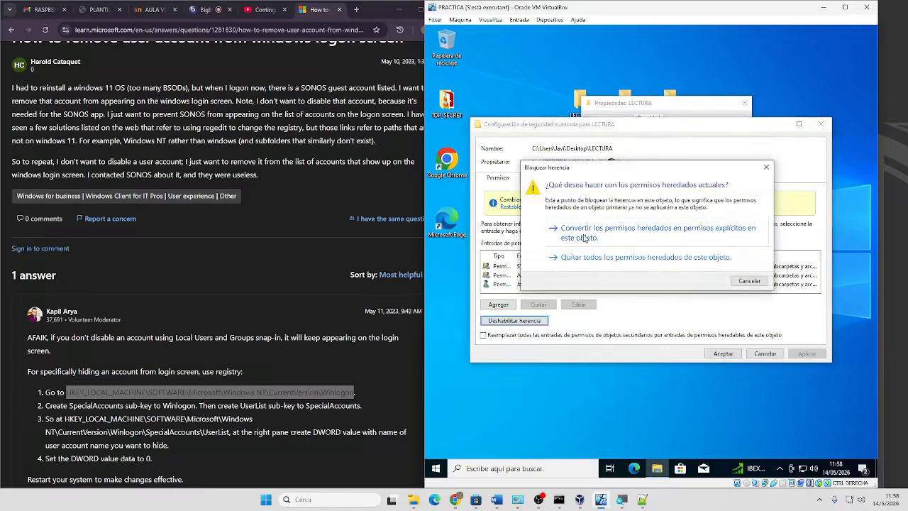
{"action": "left_click", "coordinate": [642, 237]}
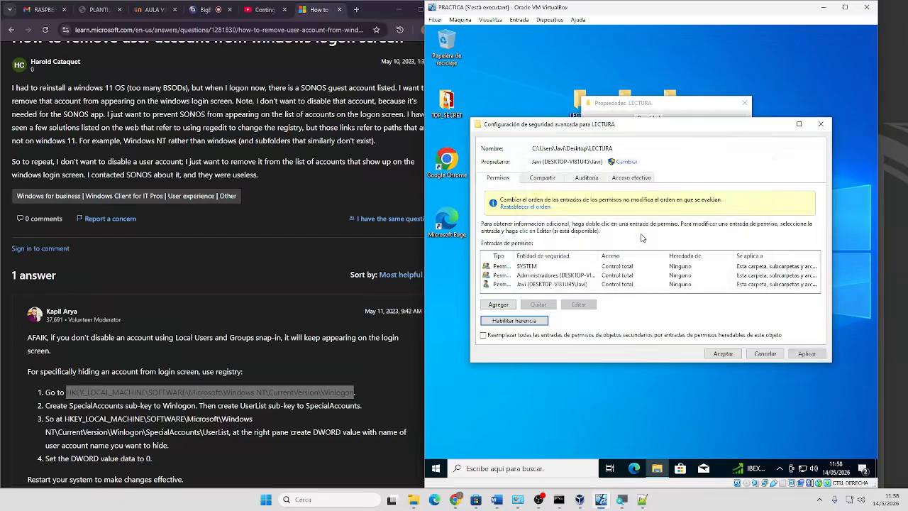
{"action": "left_click", "coordinate": [805, 354]}
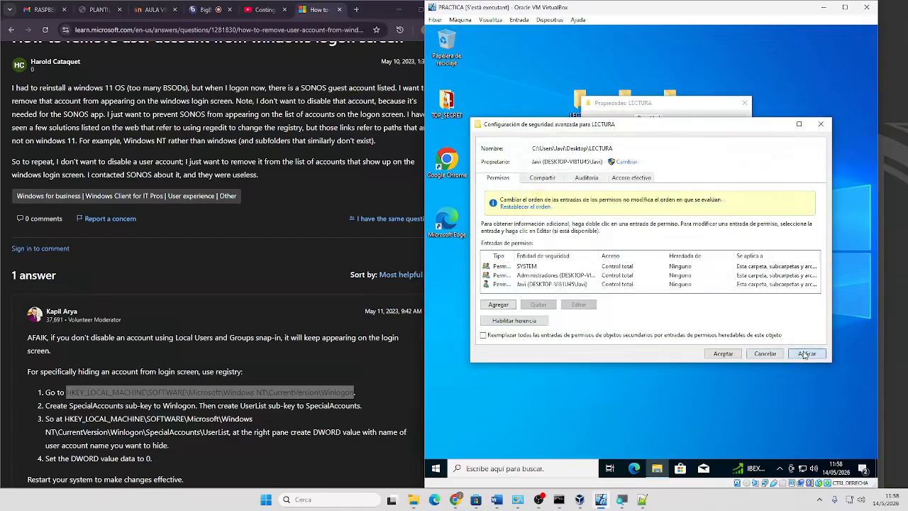
{"action": "left_click", "coordinate": [572, 335]}
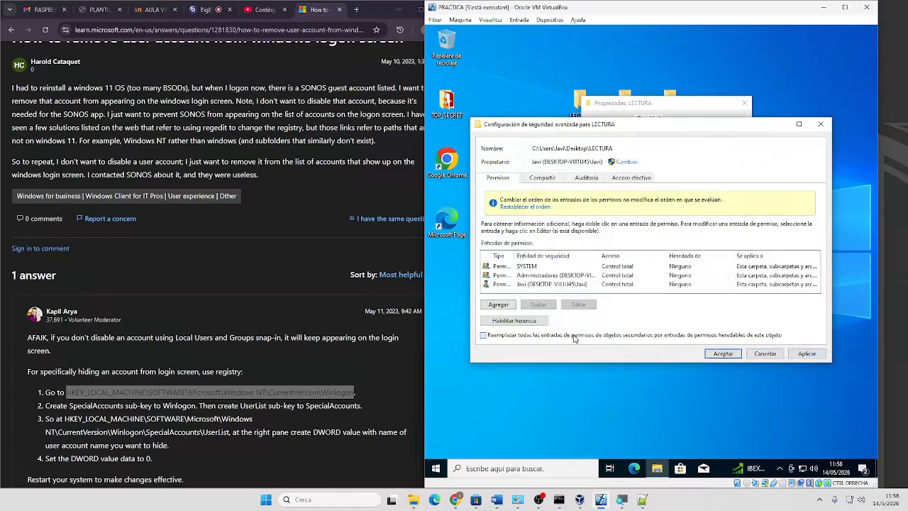
{"action": "left_click", "coordinate": [807, 354]}
{"action": "left_click", "coordinate": [684, 296]}
{"action": "left_click", "coordinate": [713, 354]}
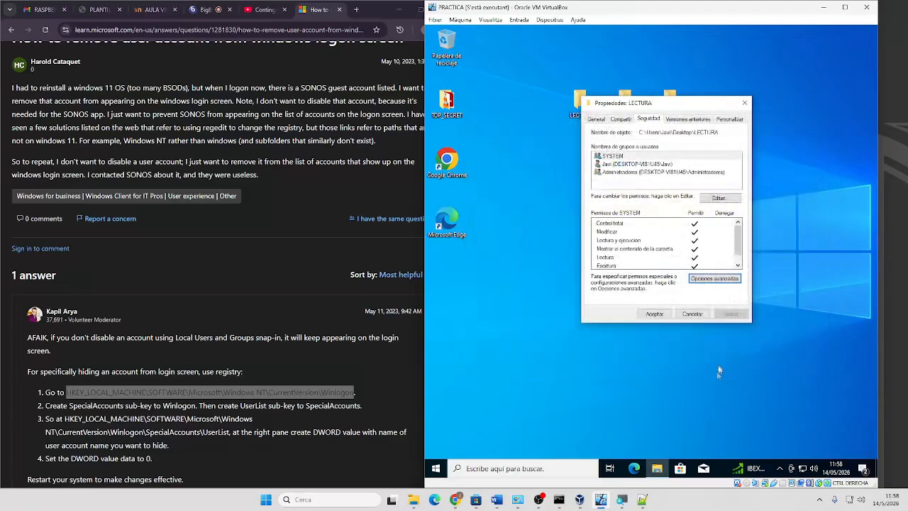
Reopen LECTURA's advanced settings and remove the Administradores and SYSTEM entries
{"action": "left_click", "coordinate": [713, 279]}
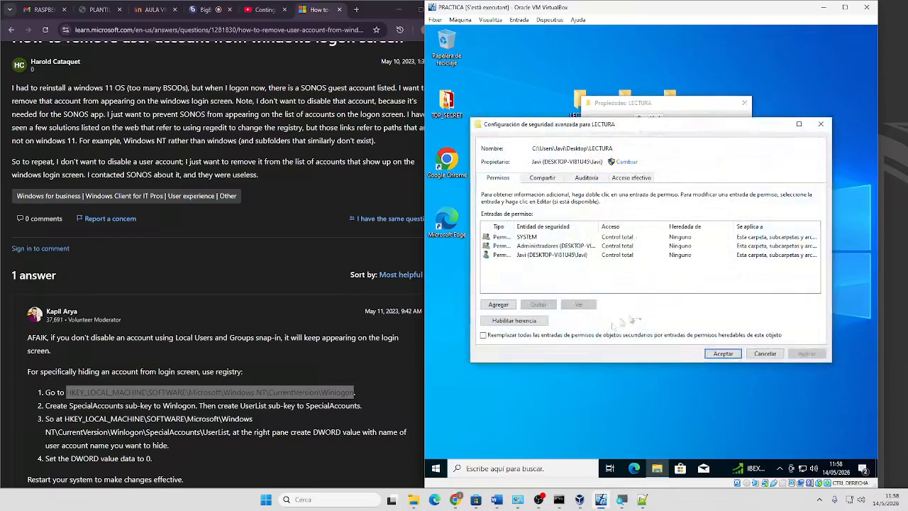
{"action": "left_click", "coordinate": [547, 247]}
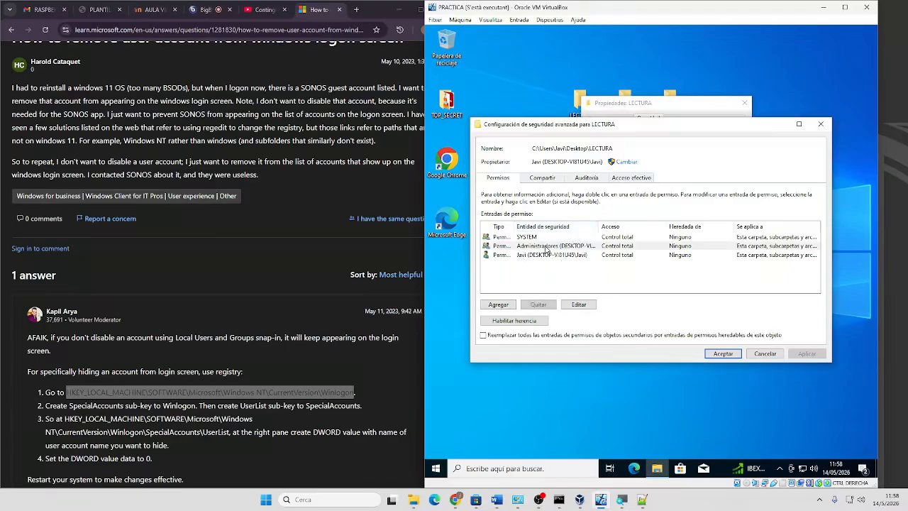
{"action": "left_click", "coordinate": [543, 305]}
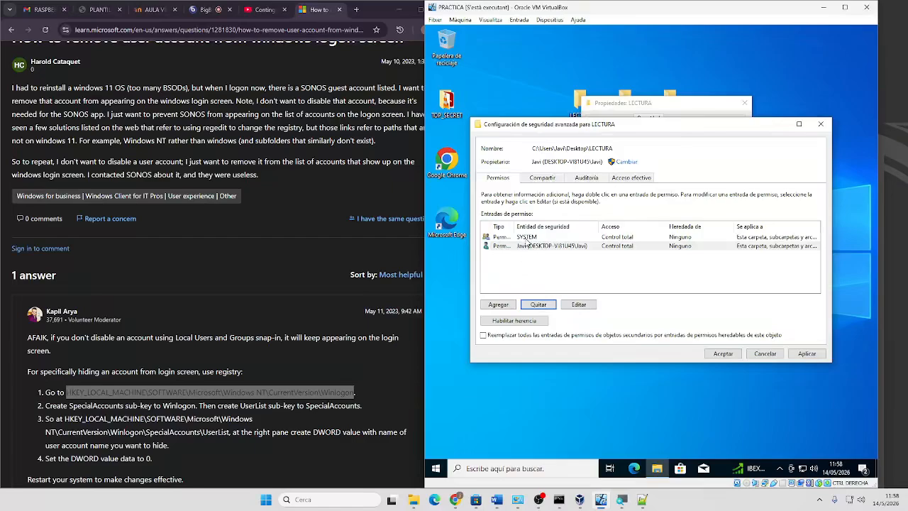
{"action": "left_click", "coordinate": [523, 252]}
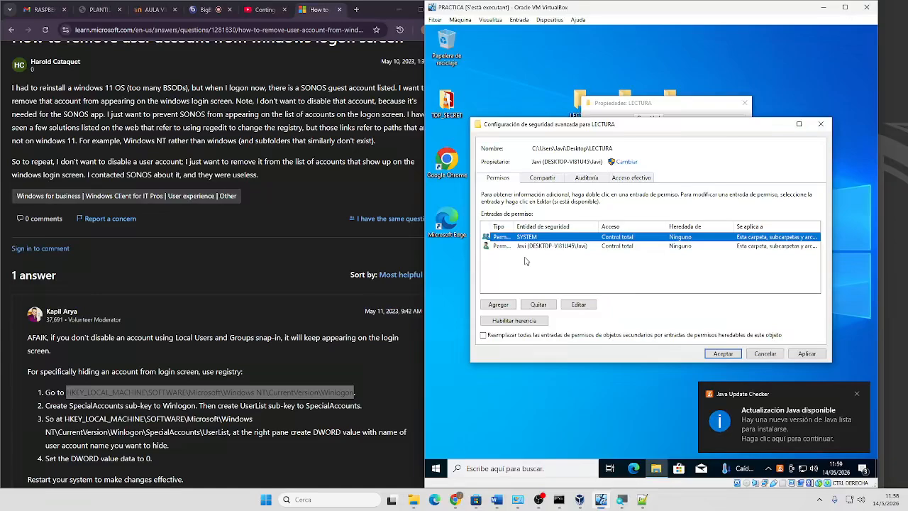
{"action": "left_click", "coordinate": [539, 305]}
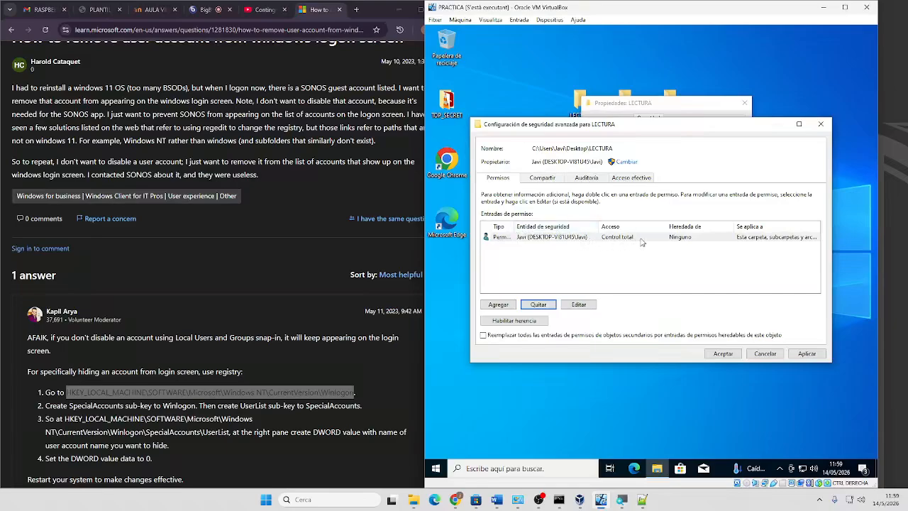
Add a new LECTURA permission entry for user red and show its advanced permissions
{"action": "left_click", "coordinate": [444, 471]}
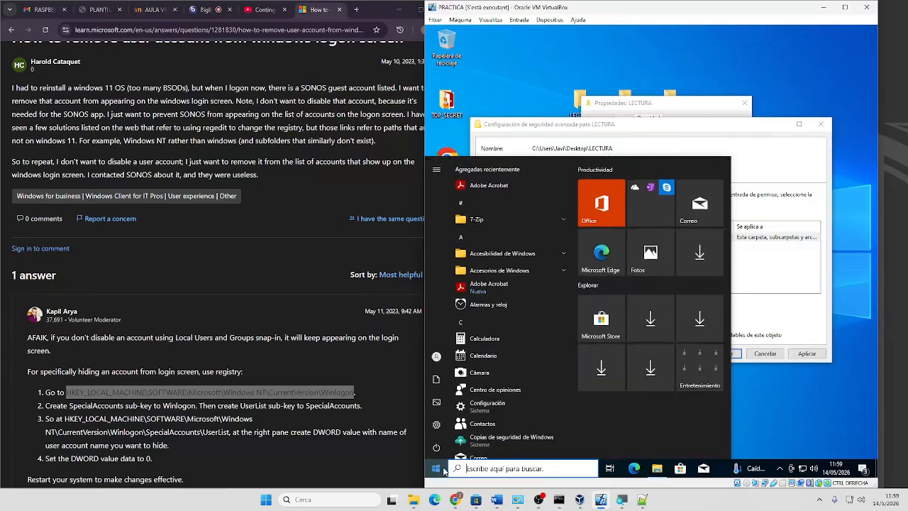
{"action": "mouse_move", "coordinate": [439, 361]}
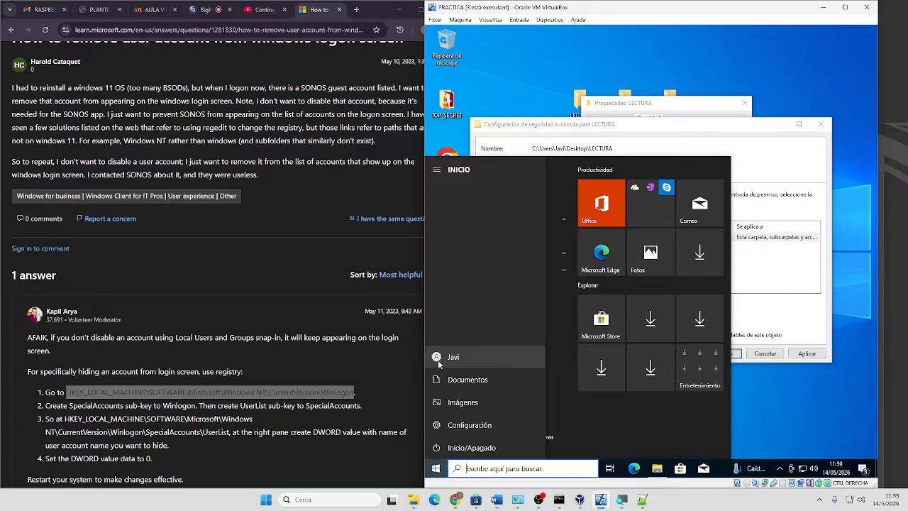
{"action": "left_click", "coordinate": [790, 278]}
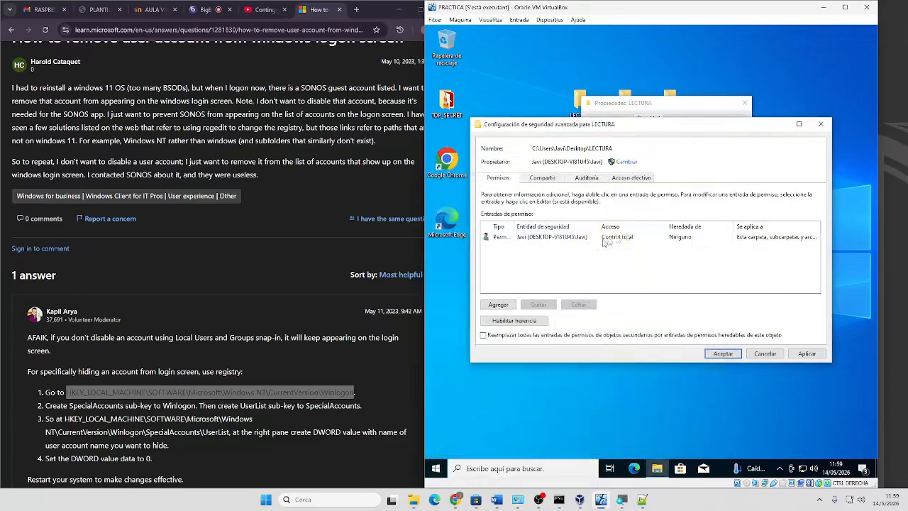
{"action": "left_click", "coordinate": [502, 306]}
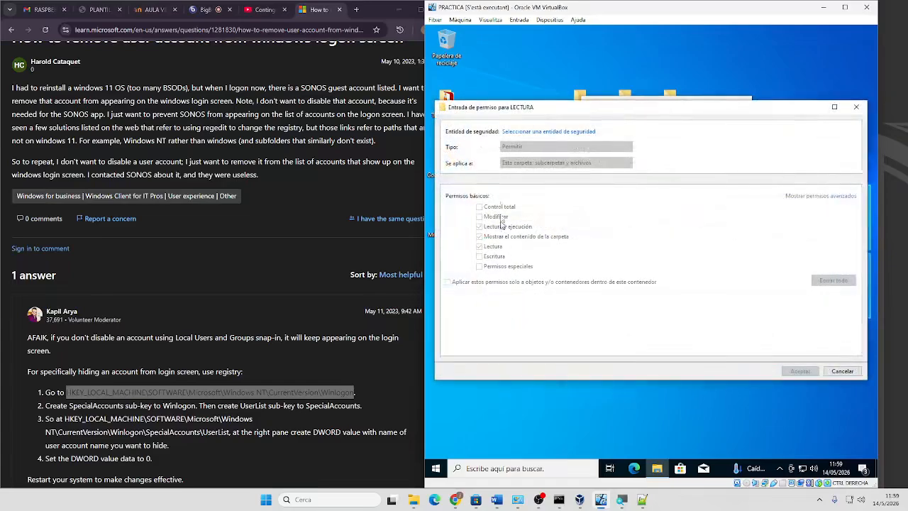
{"action": "left_click", "coordinate": [533, 132]}
{"action": "type", "text": "red"}
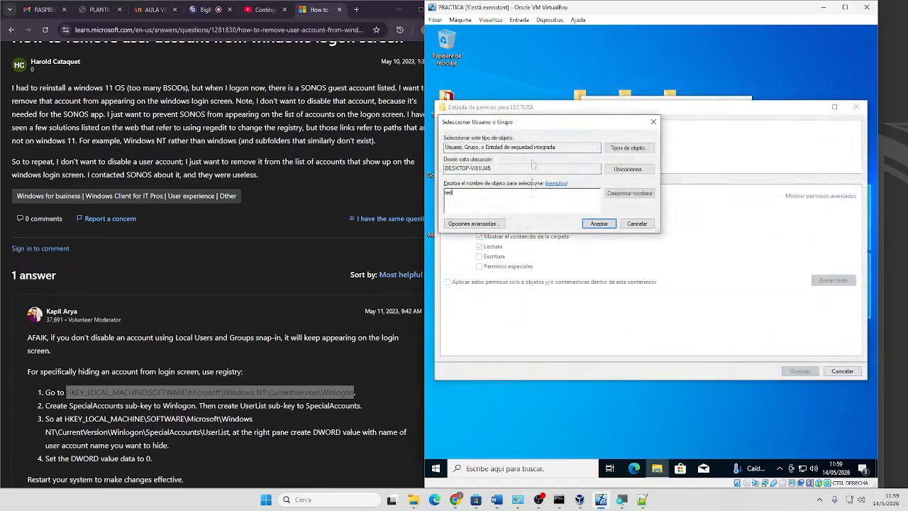
{"action": "left_click", "coordinate": [600, 228]}
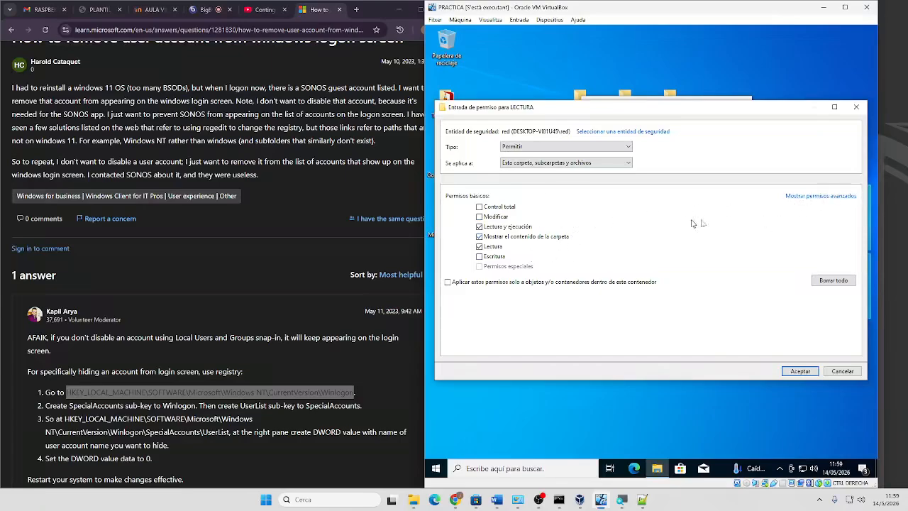
{"action": "left_click", "coordinate": [812, 197]}
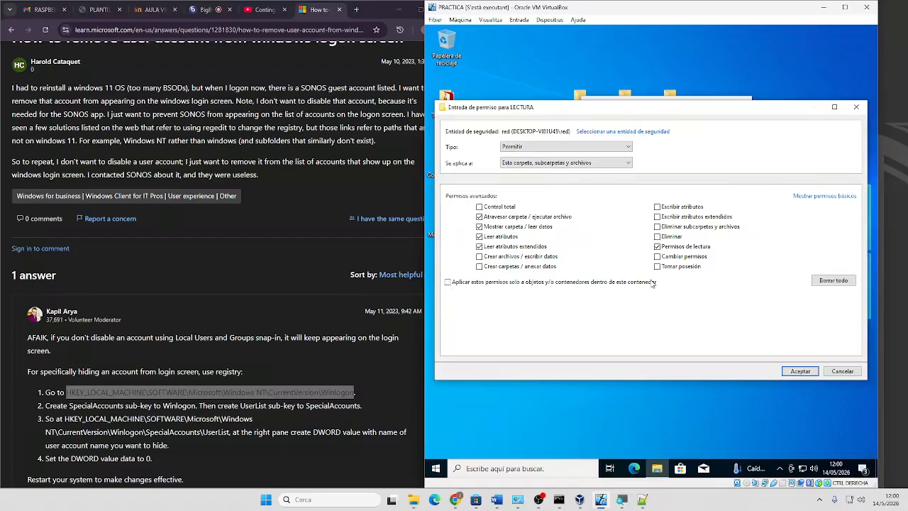
Save red's read-and-execute entry and replace all LECTURA child-object permissions, then recheck the settings
{"action": "left_click", "coordinate": [802, 372]}
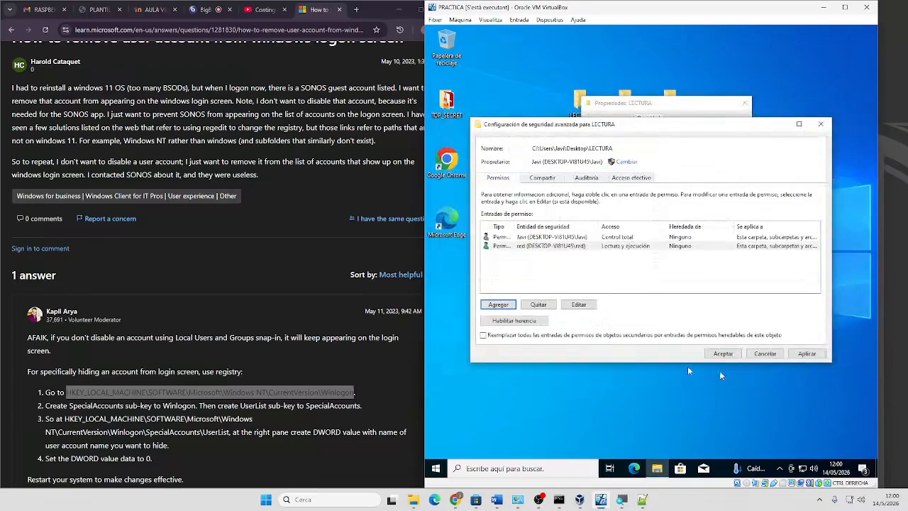
{"action": "left_click", "coordinate": [484, 336]}
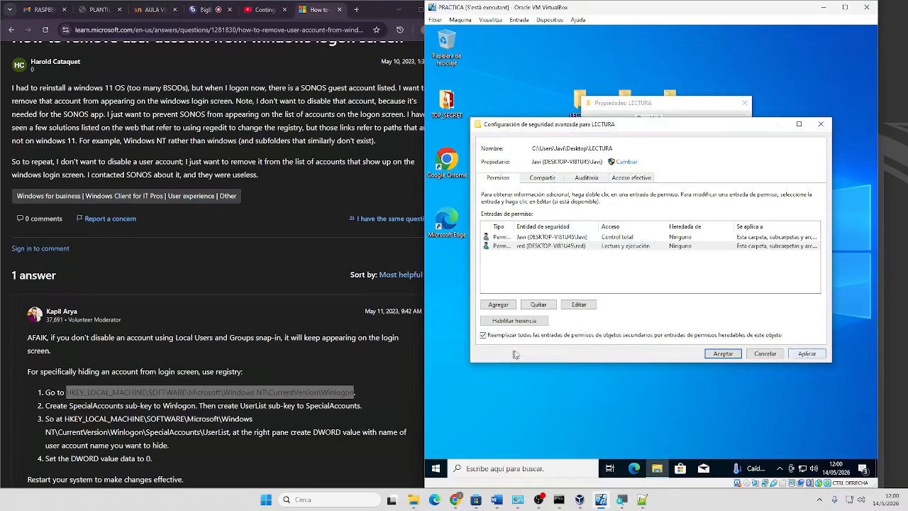
{"action": "left_click", "coordinate": [816, 355]}
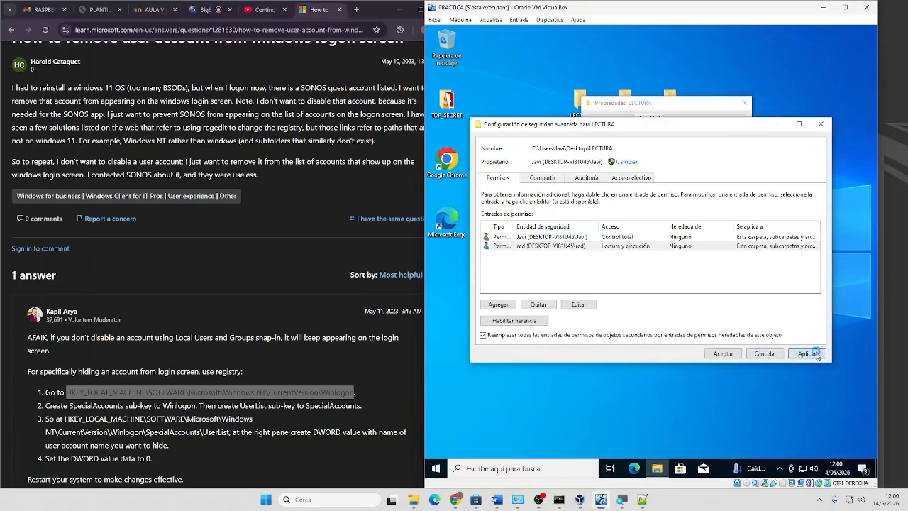
{"action": "left_click", "coordinate": [698, 293]}
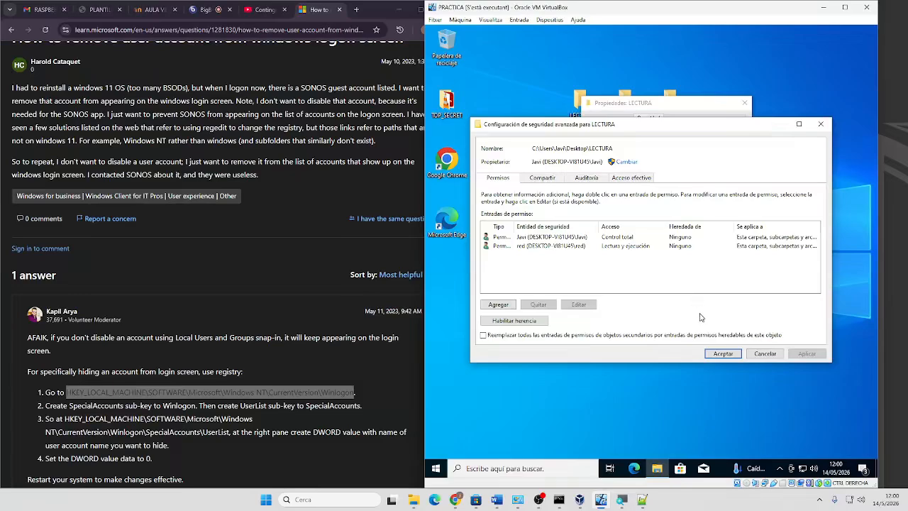
{"action": "left_click", "coordinate": [719, 357]}
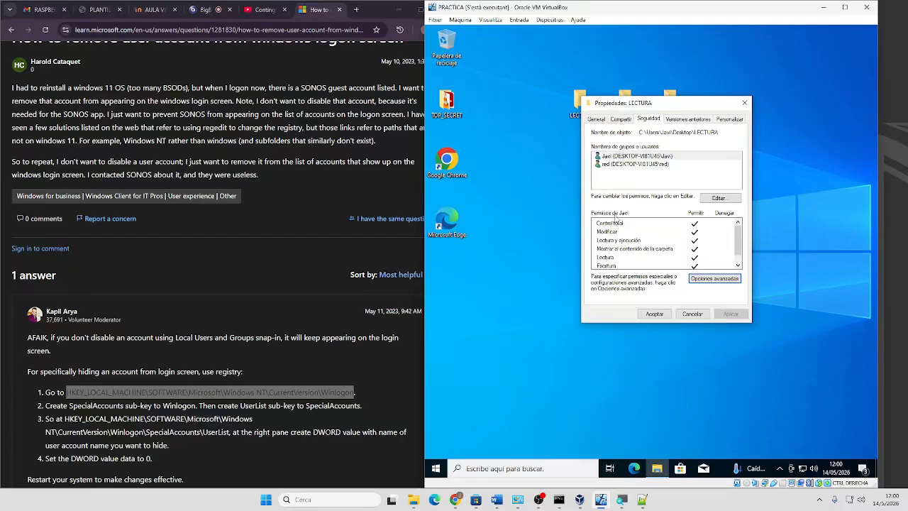
{"action": "left_click", "coordinate": [714, 279]}
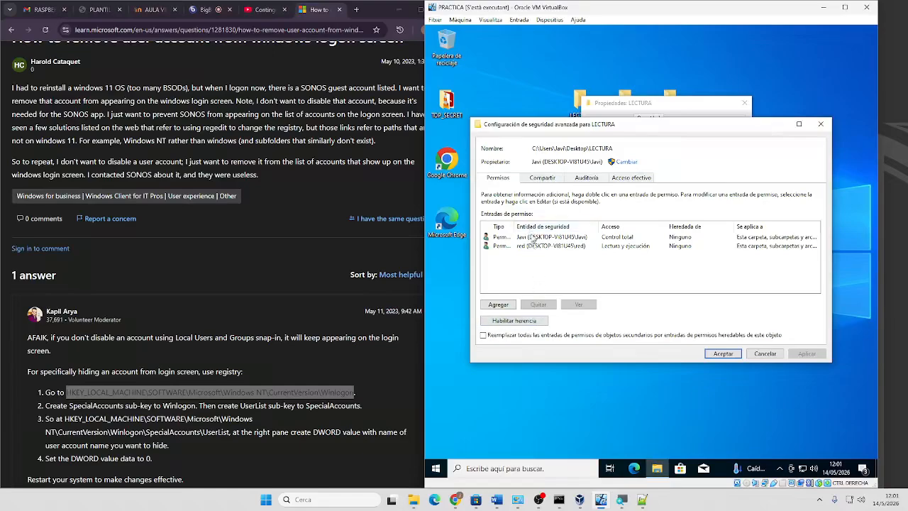
{"action": "left_click", "coordinate": [722, 353]}
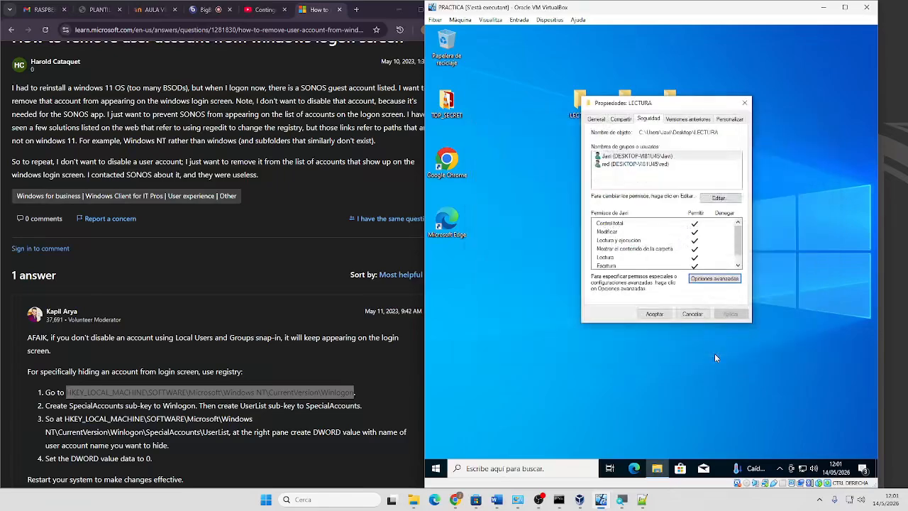
Close the LECTURA properties and open the ESCRIPTURA folder's properties
{"action": "left_click", "coordinate": [655, 314]}
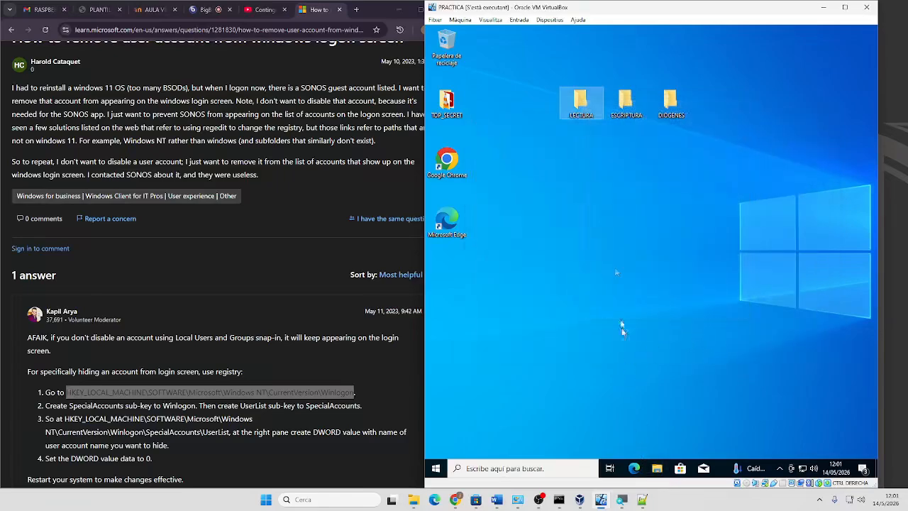
{"action": "right_click", "coordinate": [625, 104]}
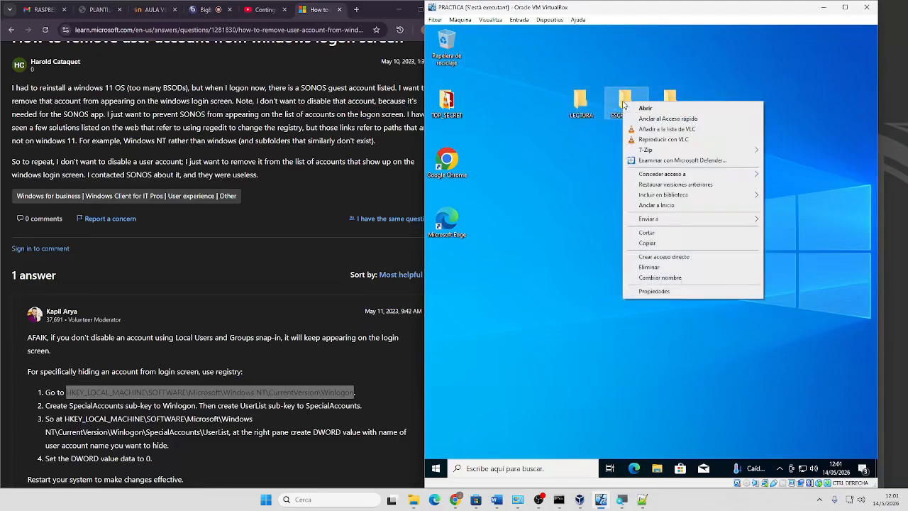
{"action": "left_click", "coordinate": [646, 292]}
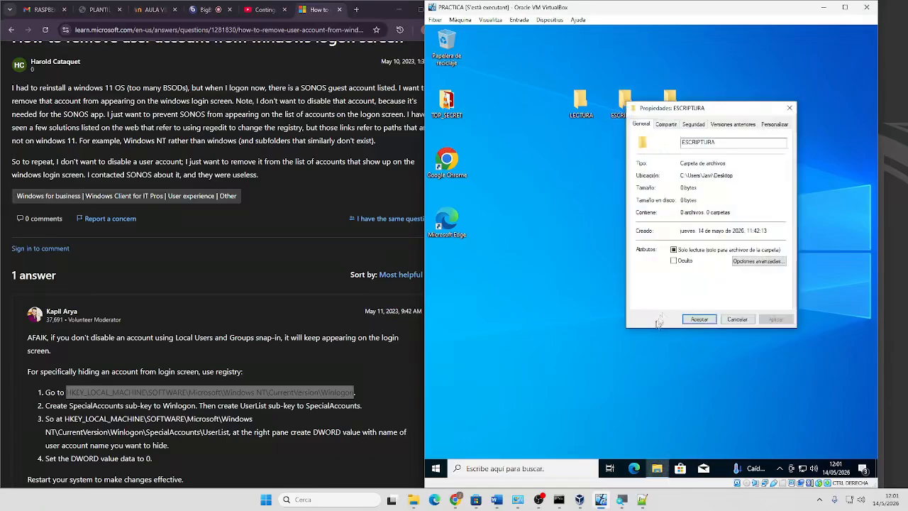
Review ESCRIPTURA's advanced sharing without changes and open its advanced security settings
{"action": "left_click", "coordinate": [665, 126]}
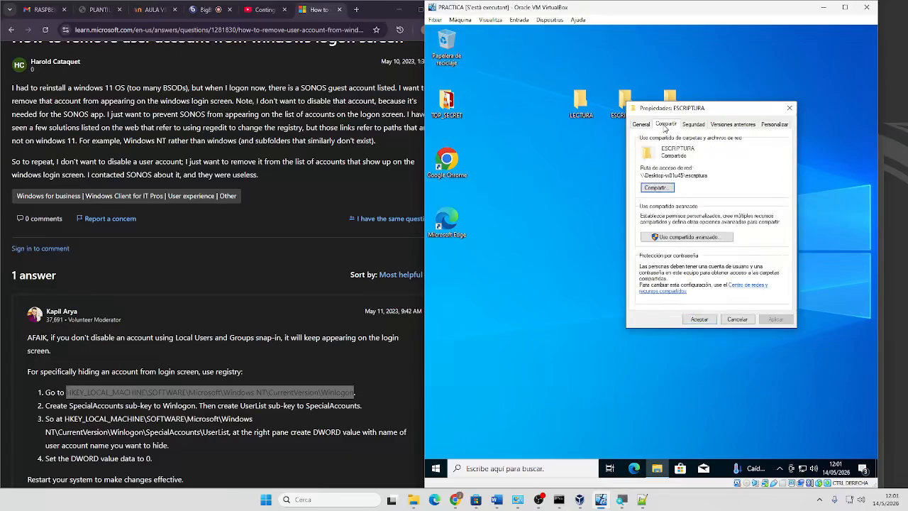
{"action": "left_click", "coordinate": [679, 237]}
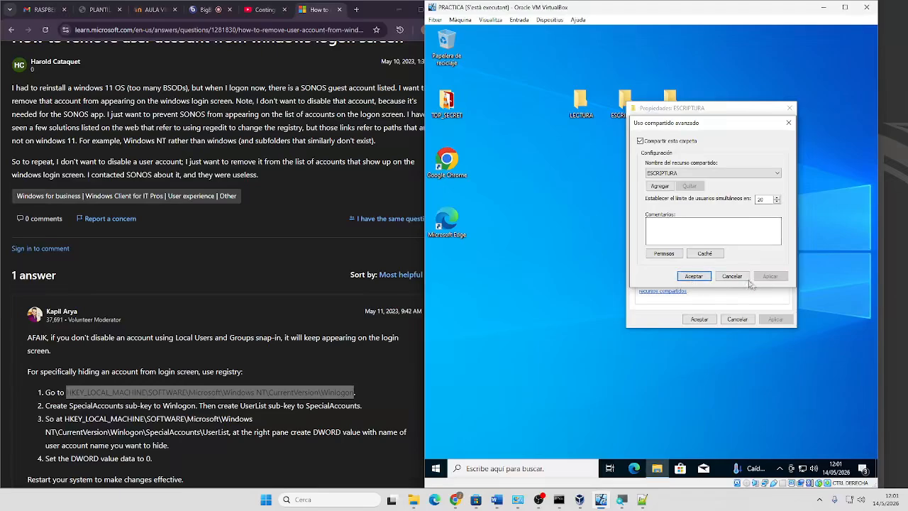
{"action": "left_click", "coordinate": [744, 280]}
{"action": "left_click", "coordinate": [694, 125]}
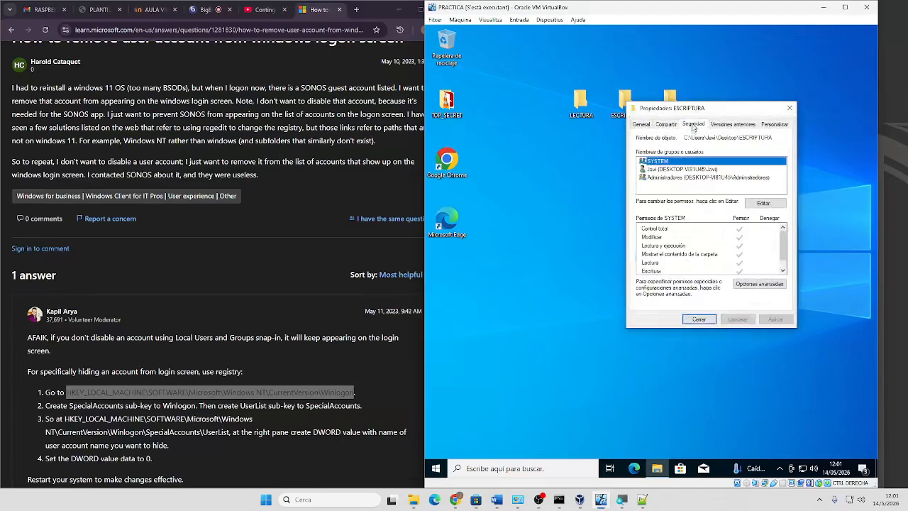
{"action": "left_click", "coordinate": [748, 286]}
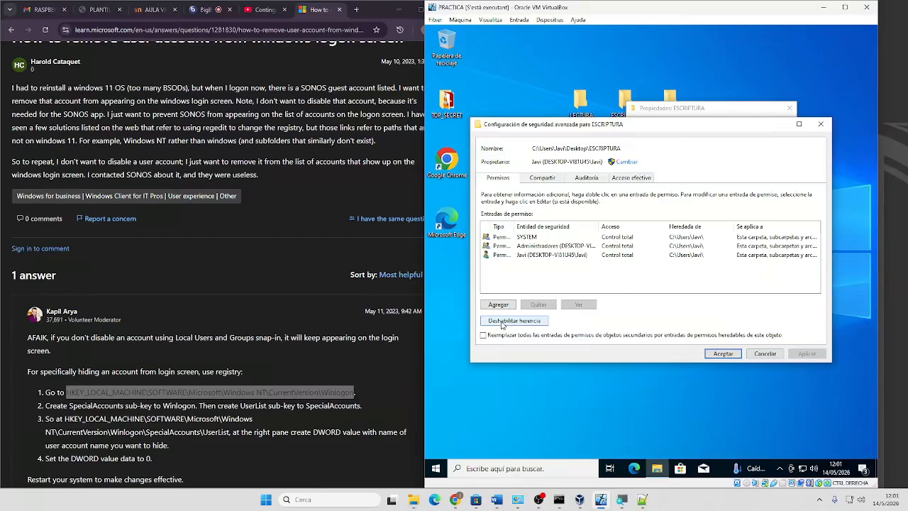
Disable ESCRIPTURA's inheritance, converting entries to explicit, and remove the Administradores and SYSTEM entries
{"action": "left_click", "coordinate": [503, 322]}
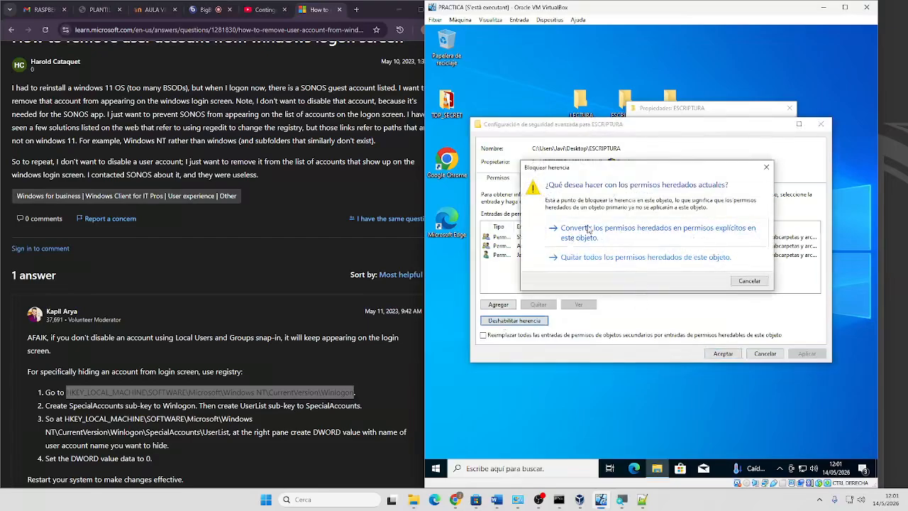
{"action": "left_click", "coordinate": [675, 236]}
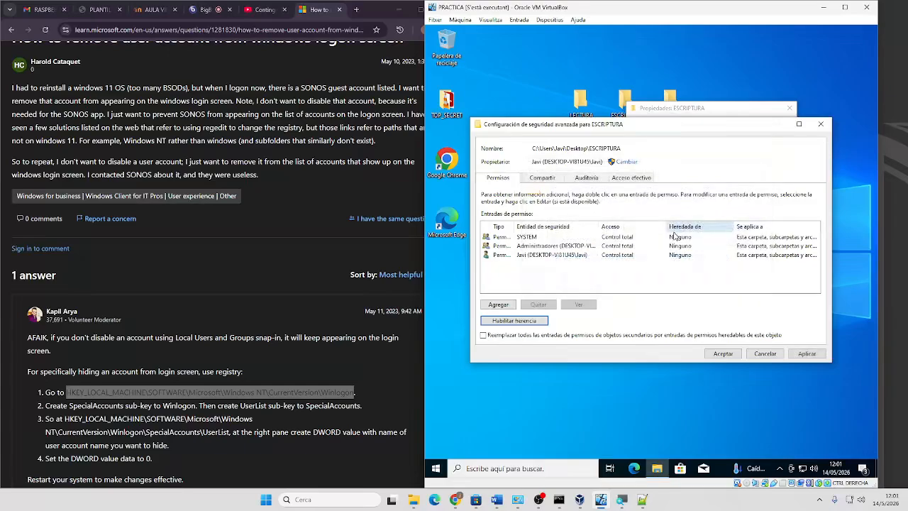
{"action": "left_click", "coordinate": [805, 355]}
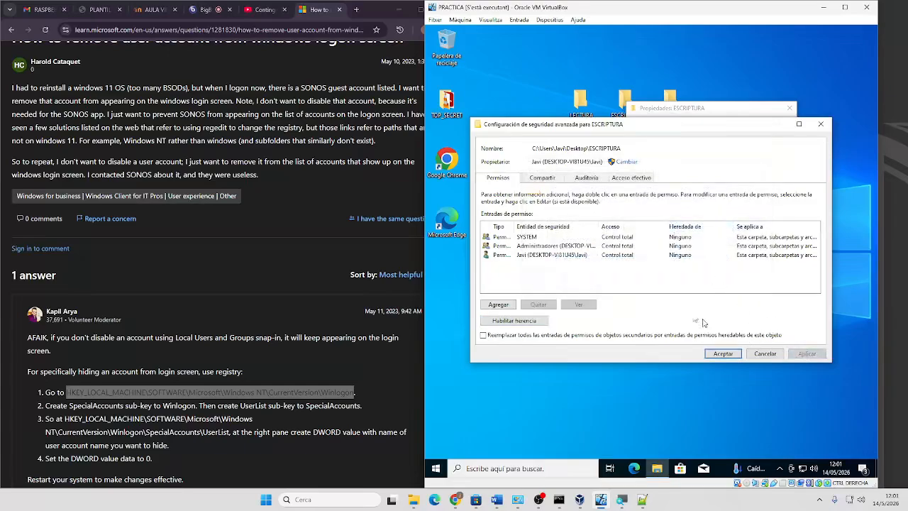
{"action": "left_click", "coordinate": [520, 247]}
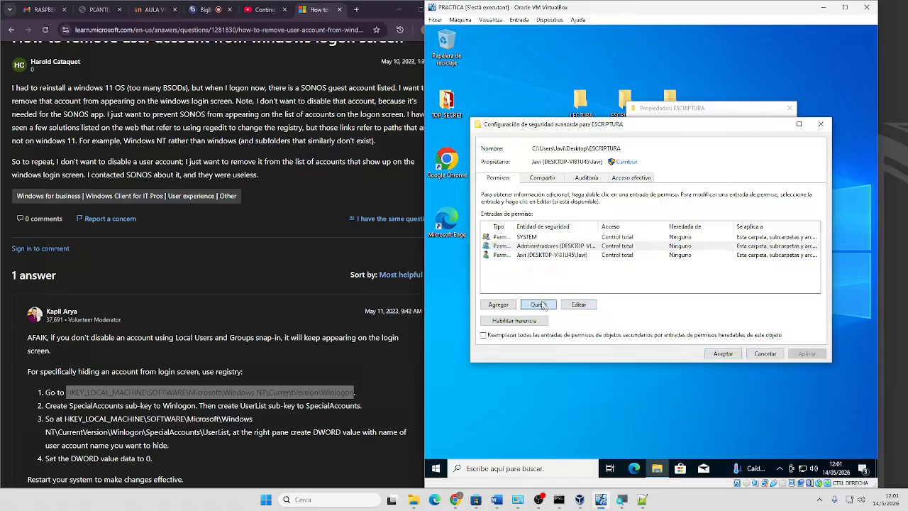
{"action": "left_click", "coordinate": [538, 304]}
{"action": "left_click", "coordinate": [526, 237]}
{"action": "left_click", "coordinate": [539, 305]}
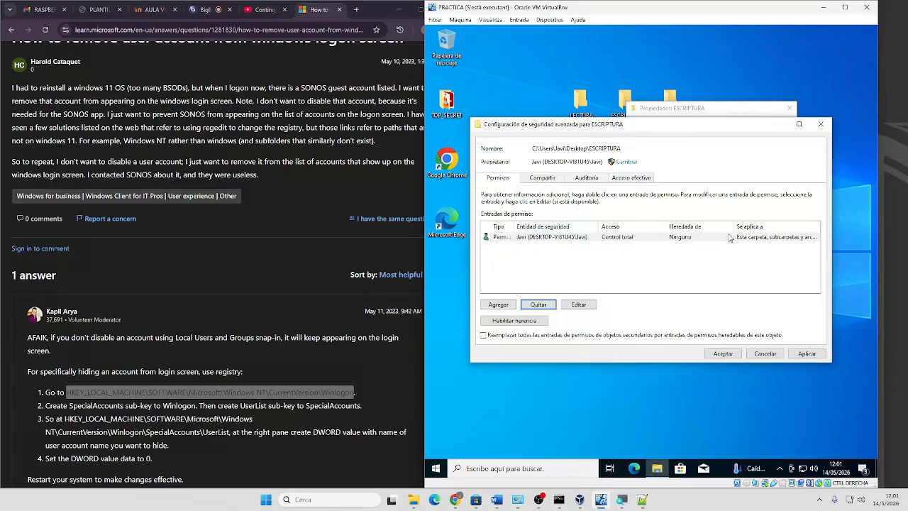
Add a permission entry for user red with Control total
{"action": "left_click", "coordinate": [498, 304]}
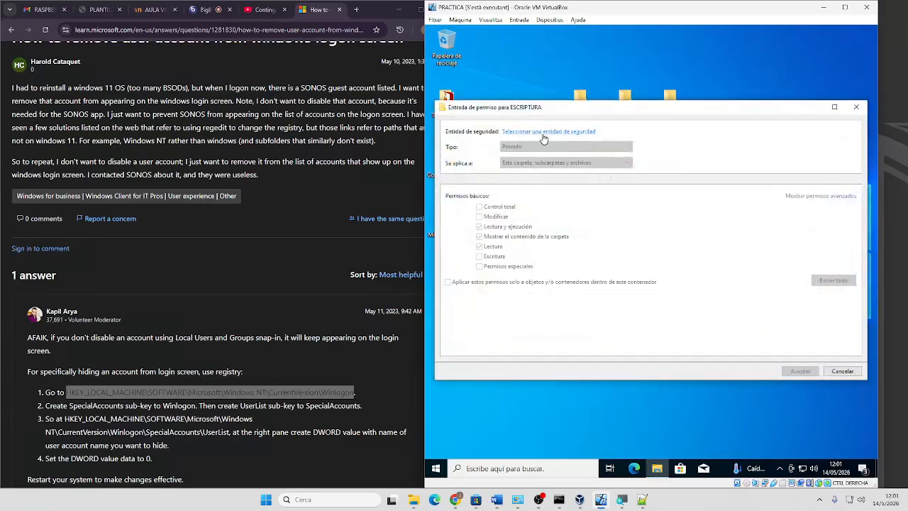
{"action": "left_click", "coordinate": [544, 139]}
{"action": "type", "text": "red"}
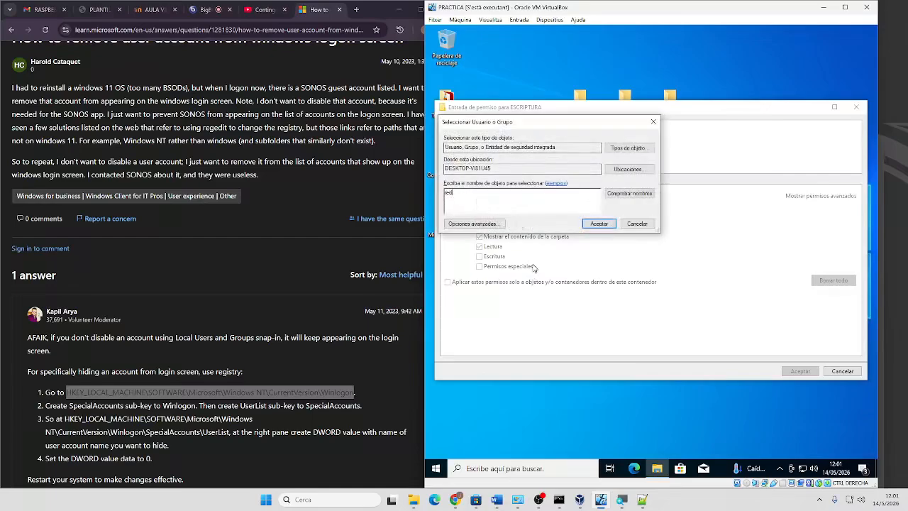
{"action": "left_click", "coordinate": [599, 224]}
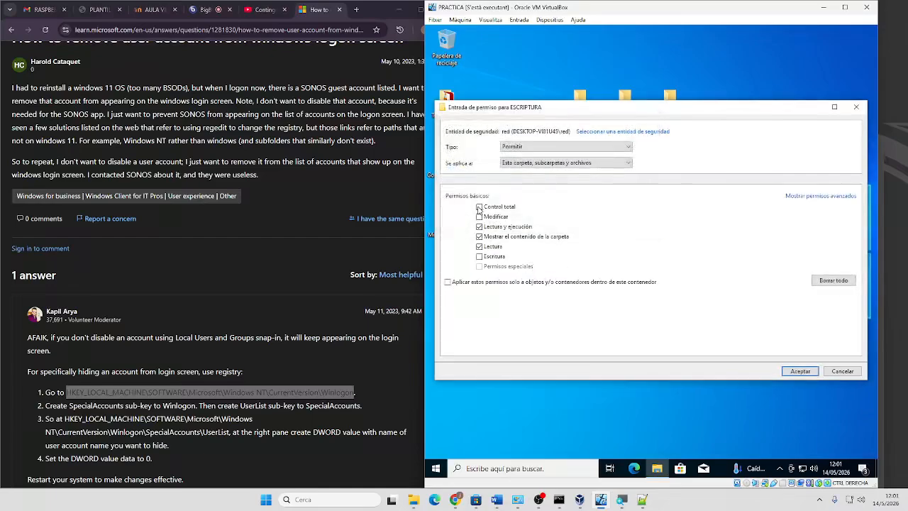
{"action": "left_click", "coordinate": [802, 196]}
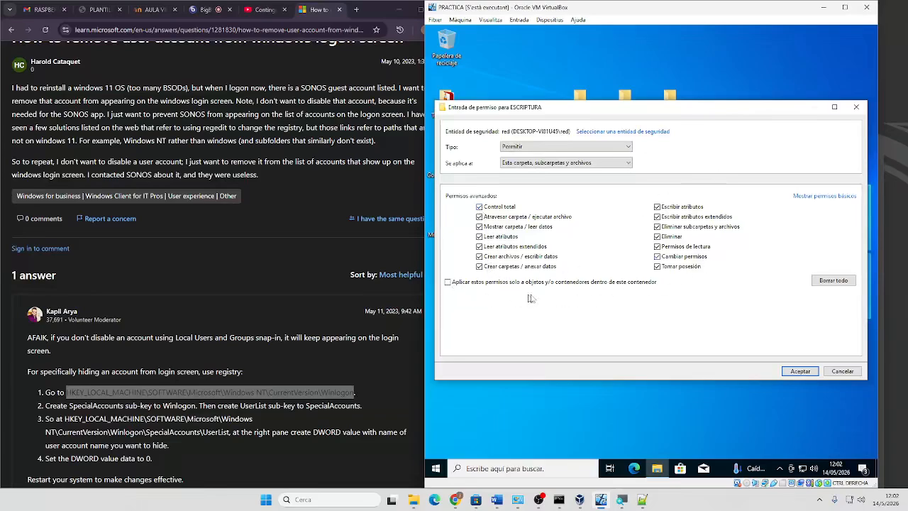
{"action": "left_click", "coordinate": [801, 371]}
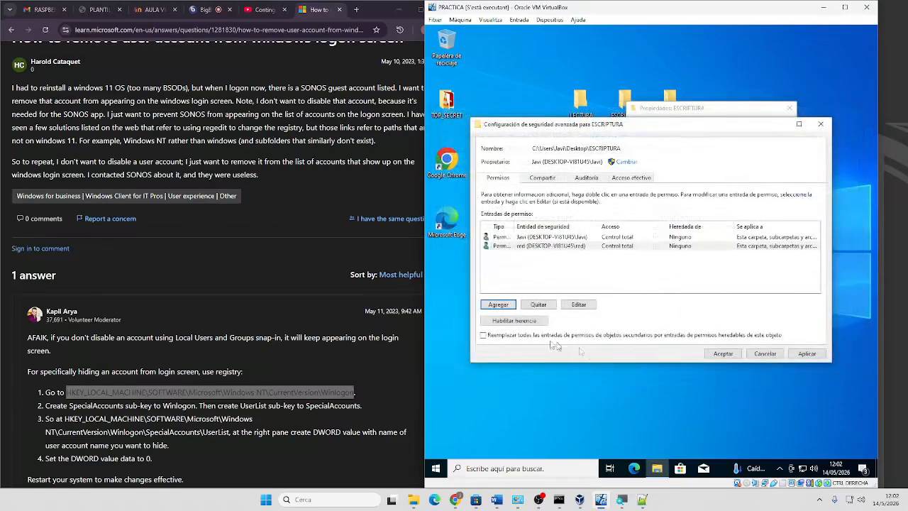
Apply ESCRIPTURA's owner and red full-control entries, replacing permissions on all child objects
{"action": "left_click", "coordinate": [502, 336]}
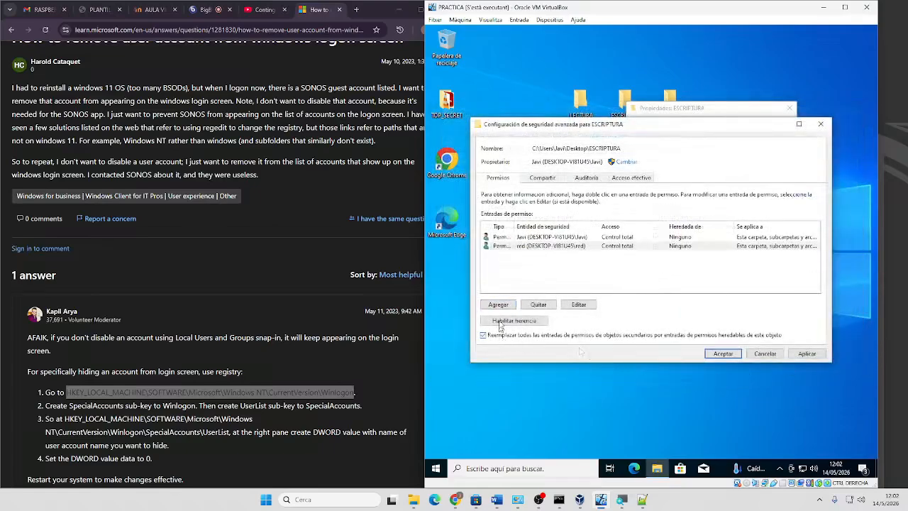
{"action": "left_click", "coordinate": [807, 353]}
{"action": "left_click", "coordinate": [688, 288]}
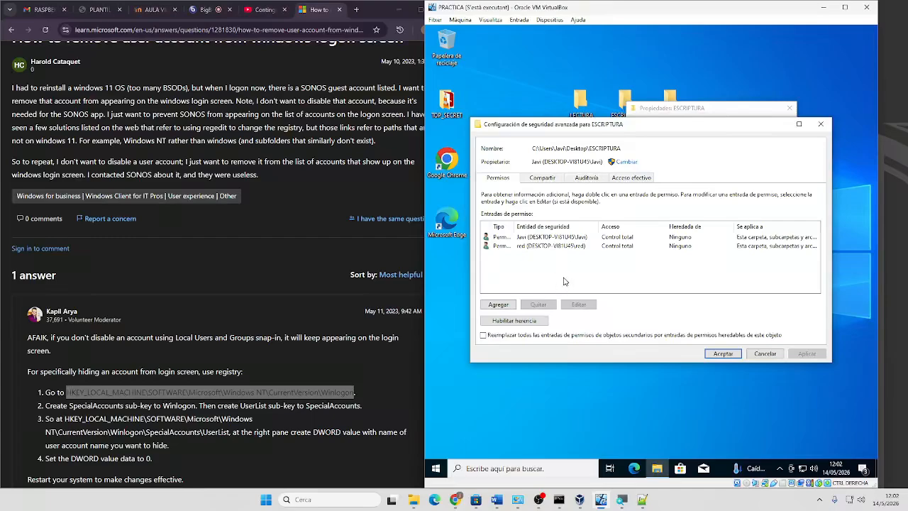
{"action": "left_click", "coordinate": [724, 357]}
{"action": "left_click", "coordinate": [550, 239]}
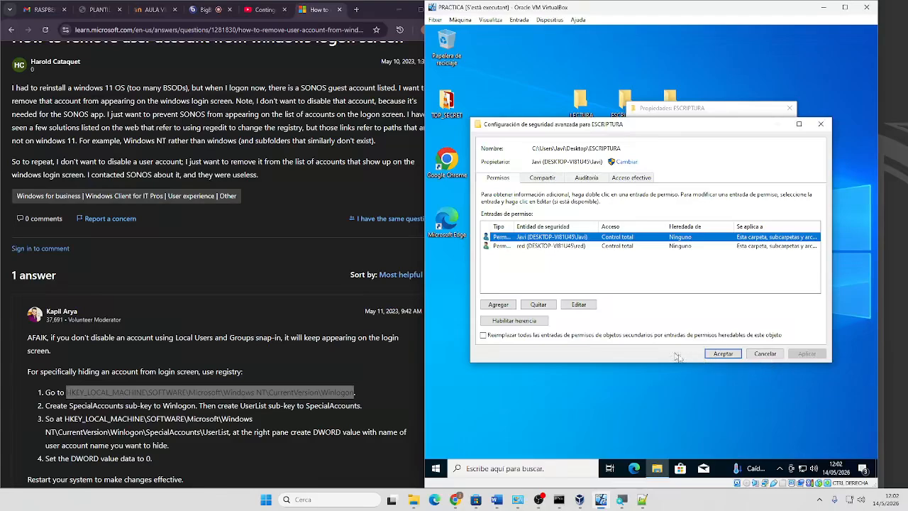
{"action": "left_click", "coordinate": [520, 336]}
{"action": "left_click", "coordinate": [806, 354]}
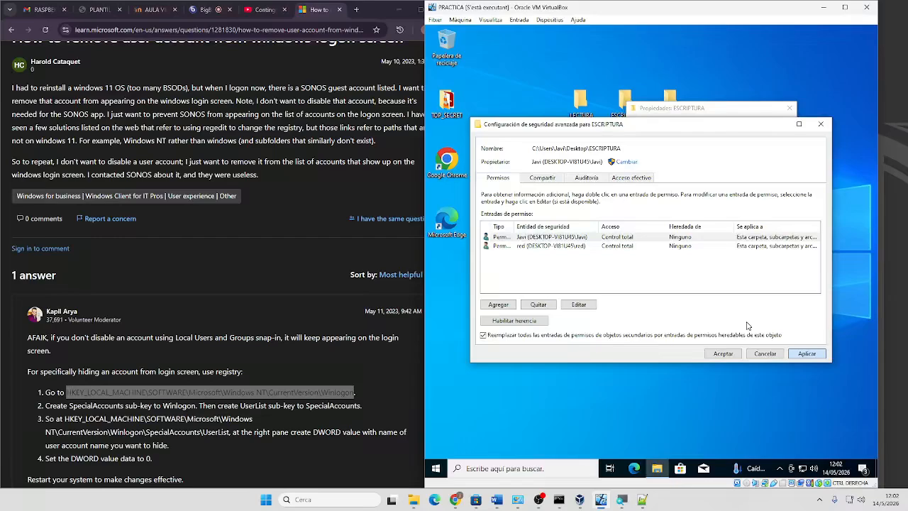
{"action": "left_click", "coordinate": [699, 293]}
{"action": "left_click", "coordinate": [577, 248]}
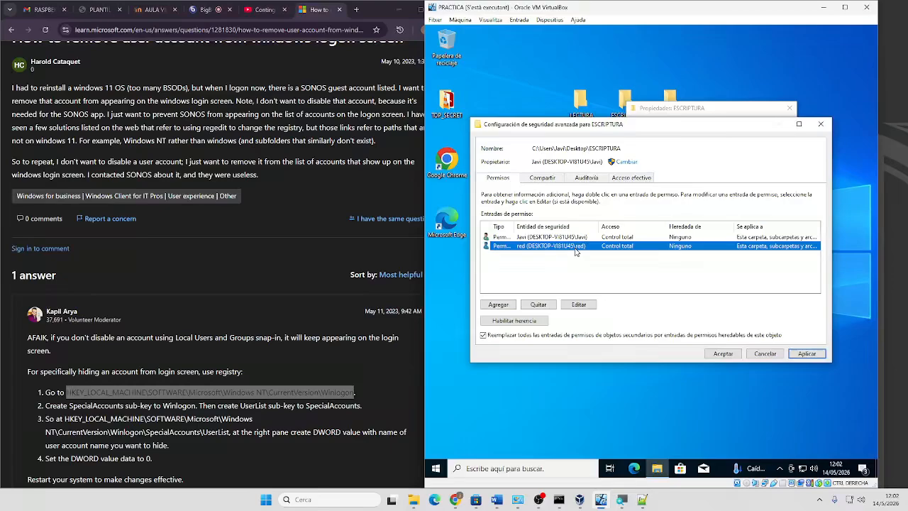
{"action": "left_click", "coordinate": [807, 354]}
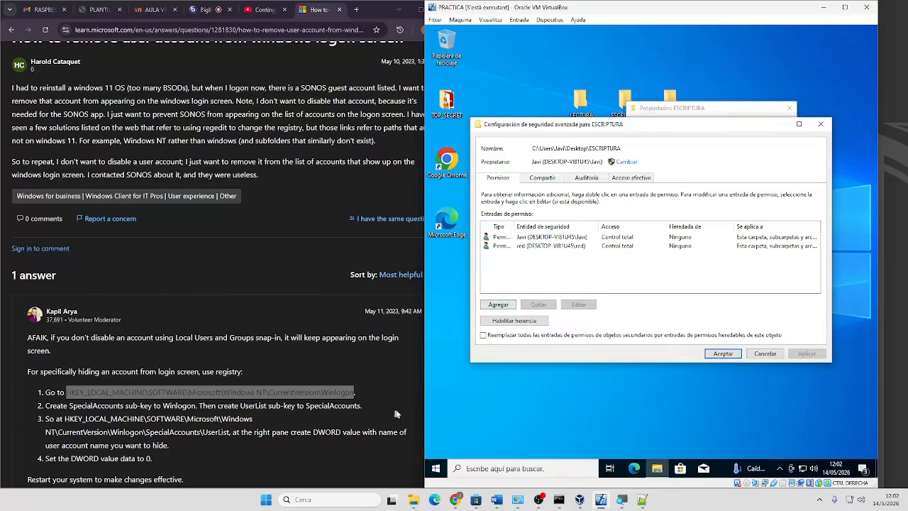
Copy the desktop TOP_SECRET folder and paste it into LECTURA
{"action": "left_click", "coordinate": [721, 353]}
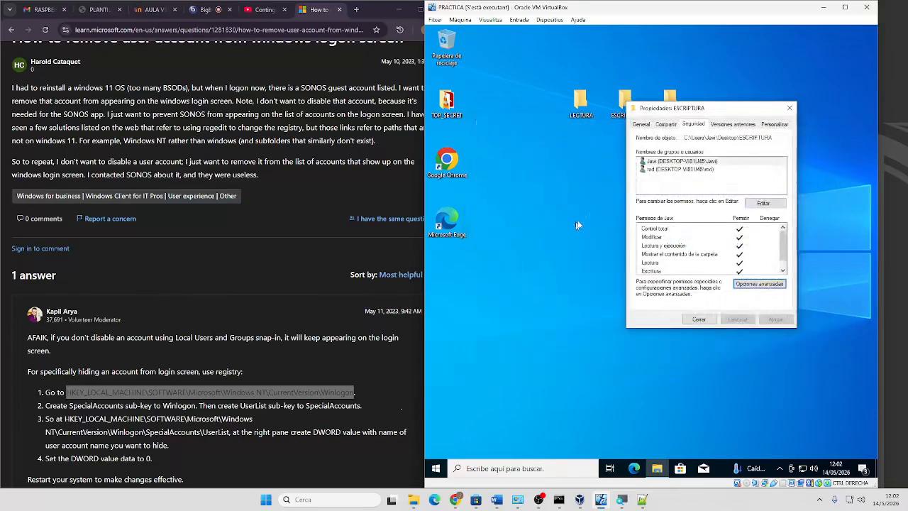
{"action": "left_click_drag", "start_coordinate": [702, 107], "coordinate": [553, 289]}
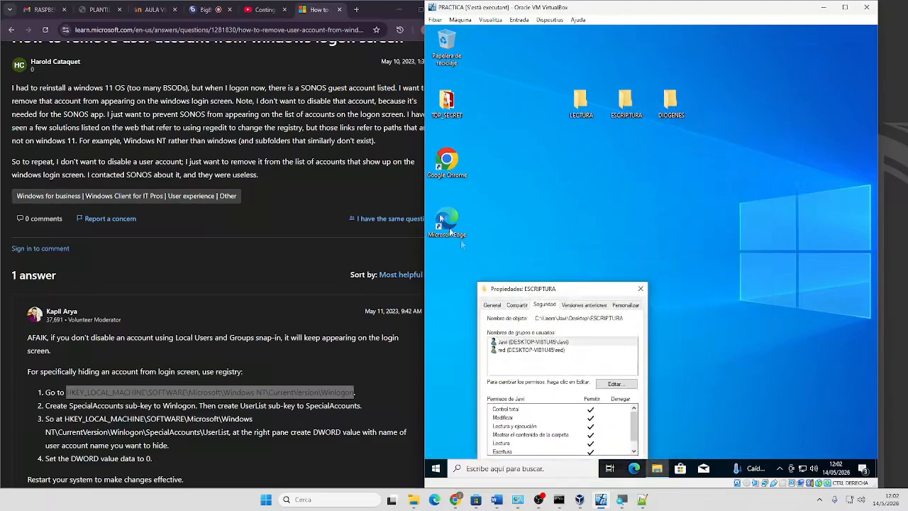
{"action": "right_click", "coordinate": [445, 106]}
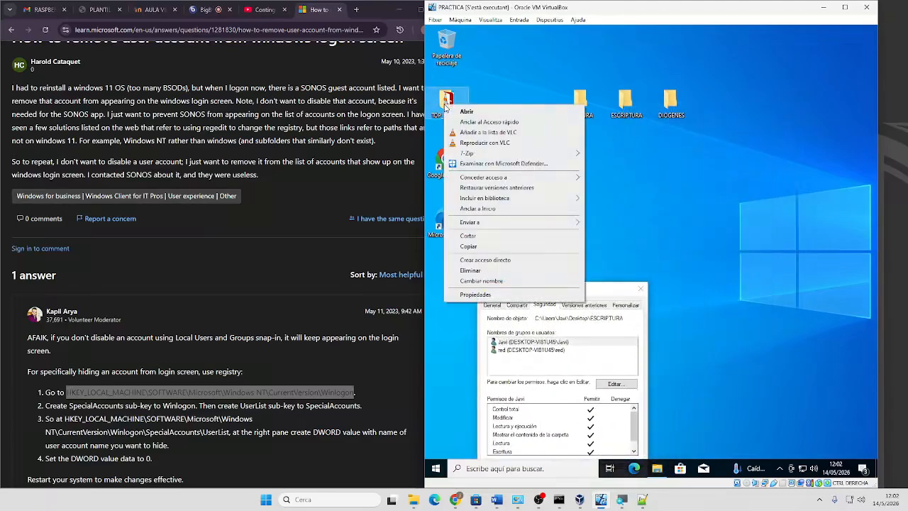
{"action": "left_click", "coordinate": [468, 247]}
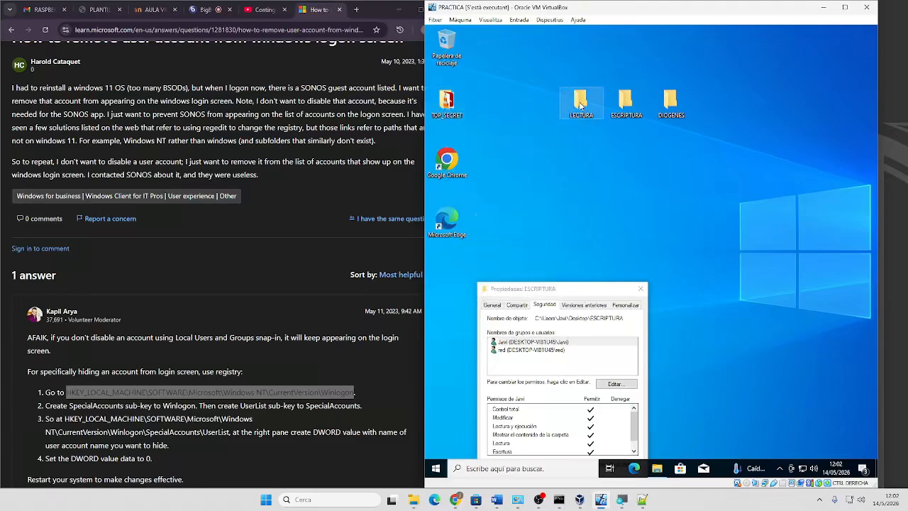
{"action": "double_click", "coordinate": [581, 99]}
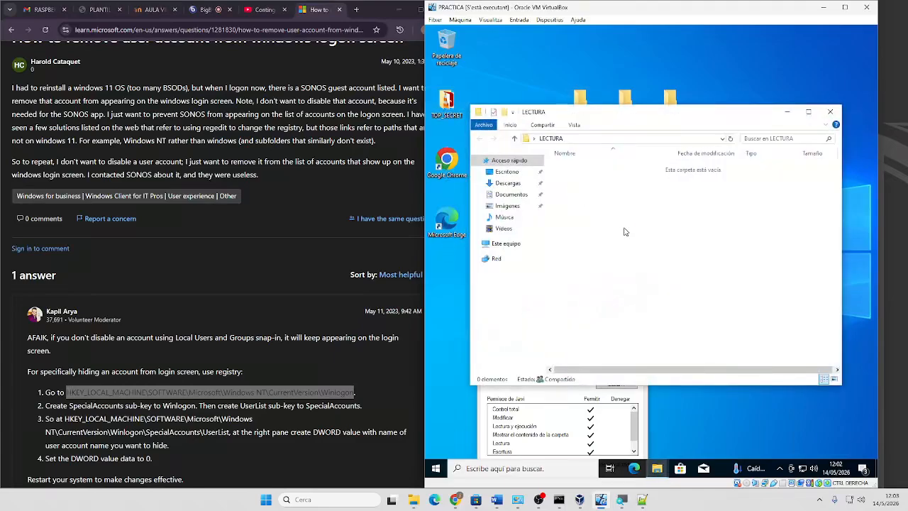
{"action": "key", "text": "ctrl+v"}
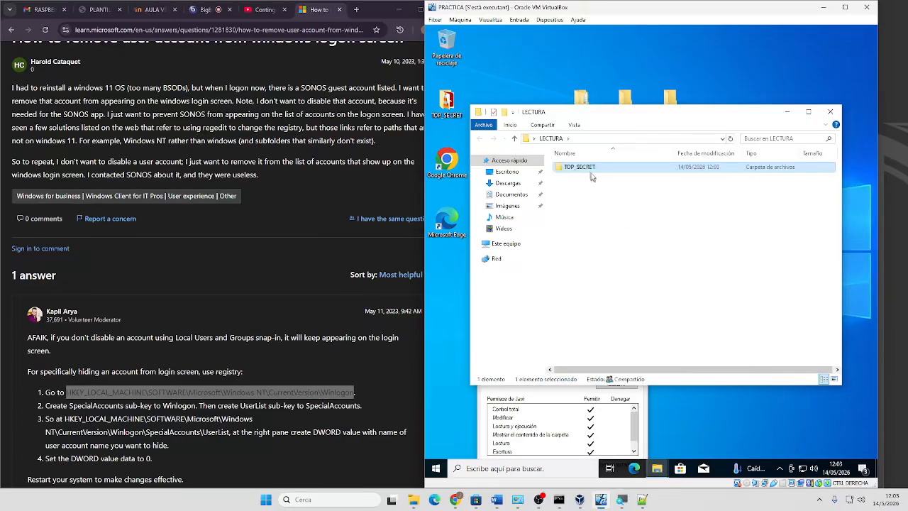
Confirm the pasted TOP_SECRET inherits owner full control and second-user read-and-execute, then close LECTURA
{"action": "right_click", "coordinate": [589, 171]}
{"action": "left_click", "coordinate": [617, 380]}
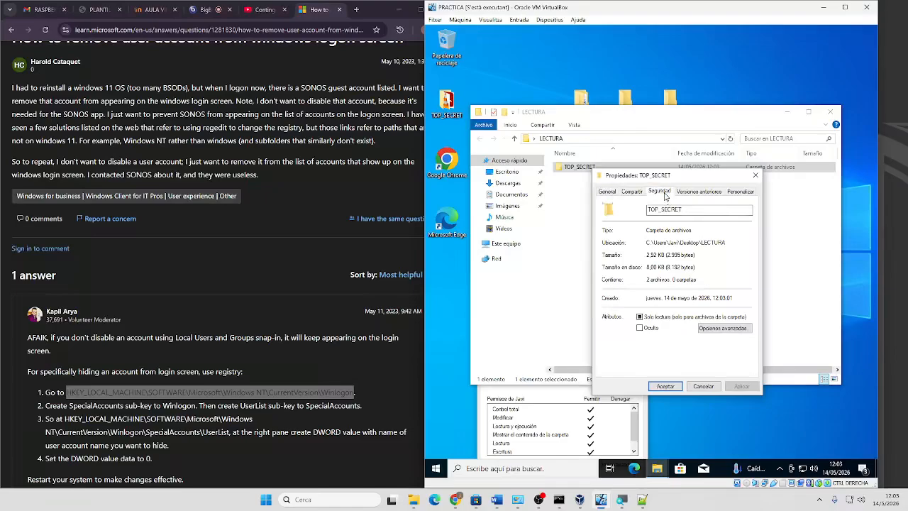
{"action": "left_click", "coordinate": [660, 192]}
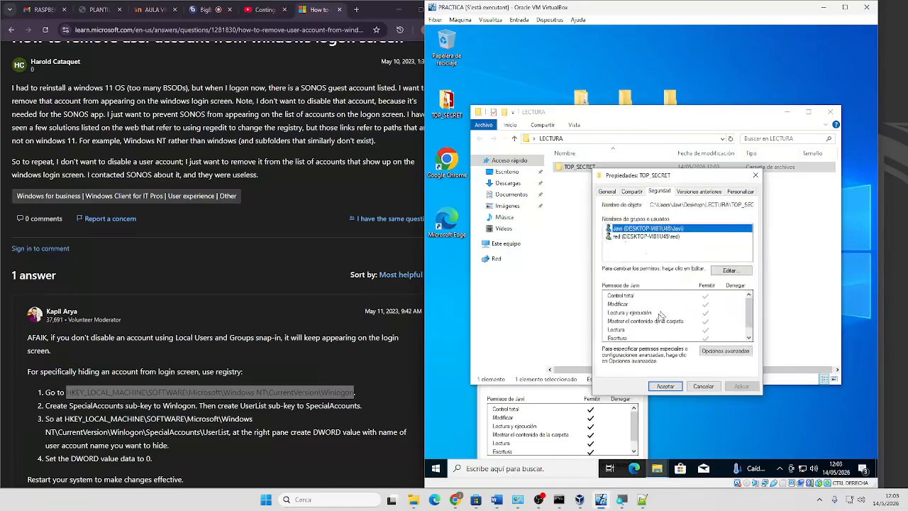
{"action": "left_click", "coordinate": [726, 350]}
{"action": "left_click", "coordinate": [489, 322]}
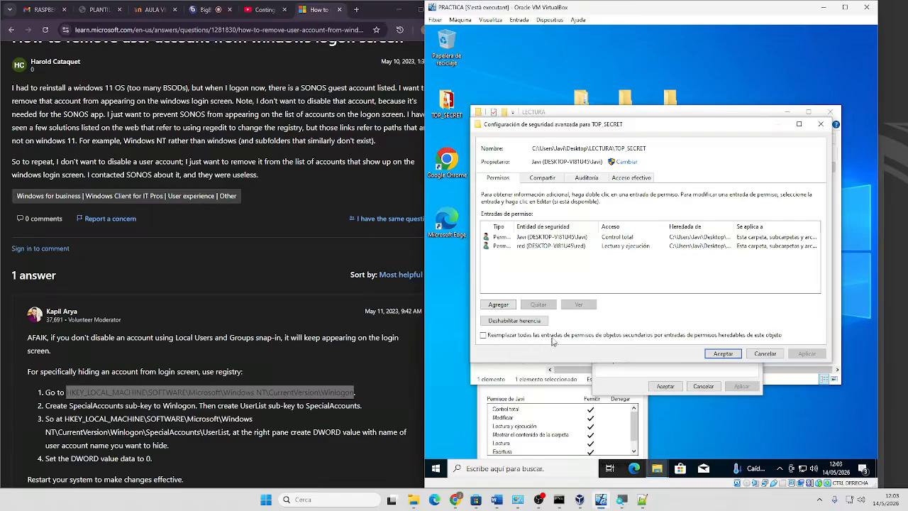
{"action": "left_click", "coordinate": [720, 355]}
{"action": "left_click", "coordinate": [665, 387]}
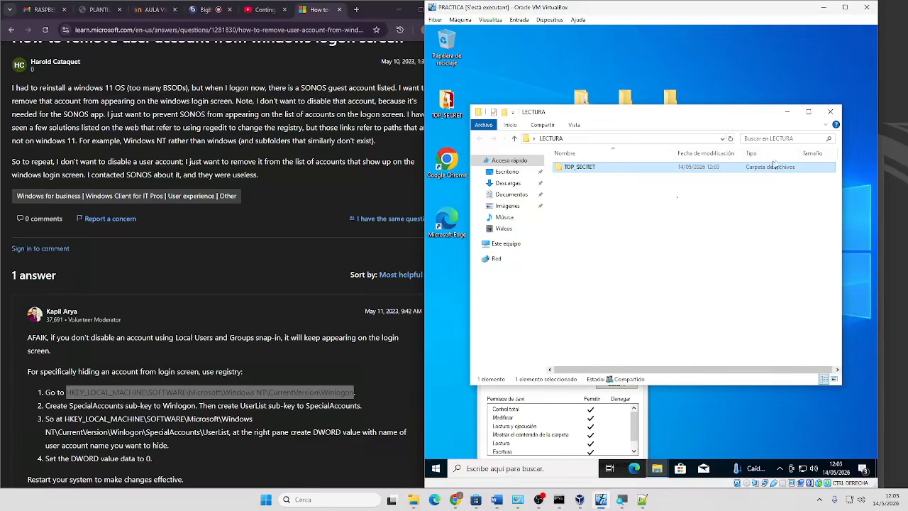
{"action": "left_click", "coordinate": [830, 111]}
Check the desktop TOP_SECRET folder's properties and copy it again
{"action": "right_click", "coordinate": [582, 108]}
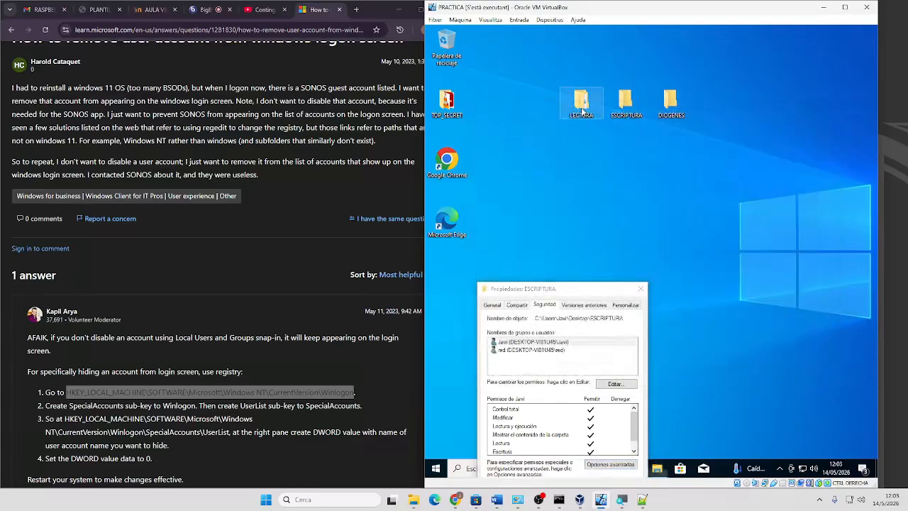
{"action": "right_click", "coordinate": [447, 113]}
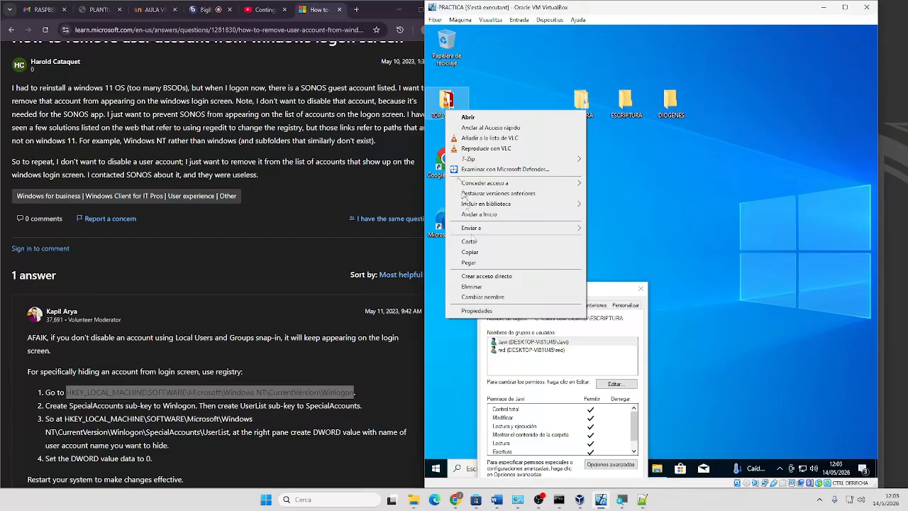
{"action": "left_click", "coordinate": [463, 313]}
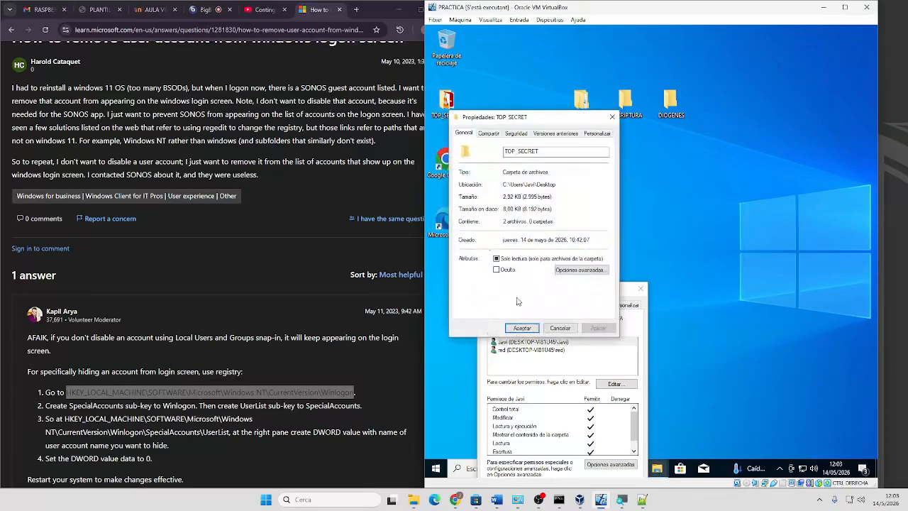
{"action": "left_click", "coordinate": [567, 332]}
{"action": "right_click", "coordinate": [447, 108]}
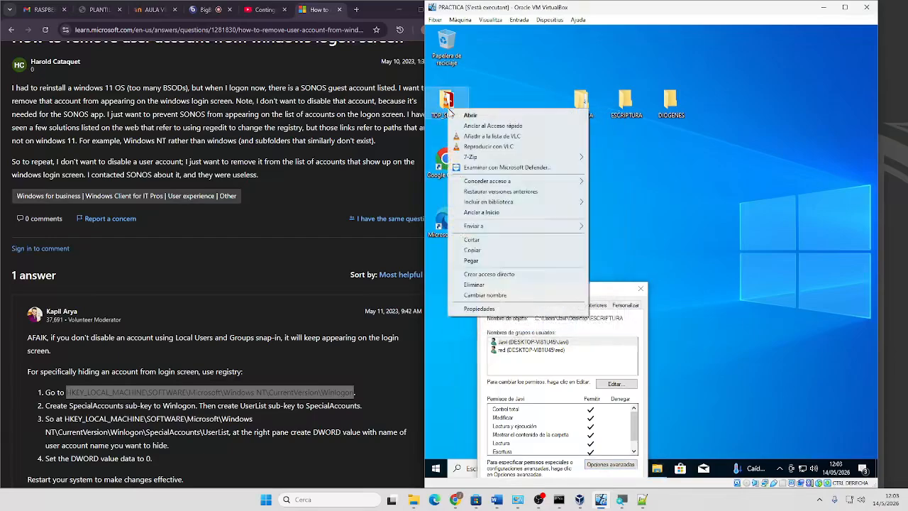
{"action": "left_click", "coordinate": [472, 250]}
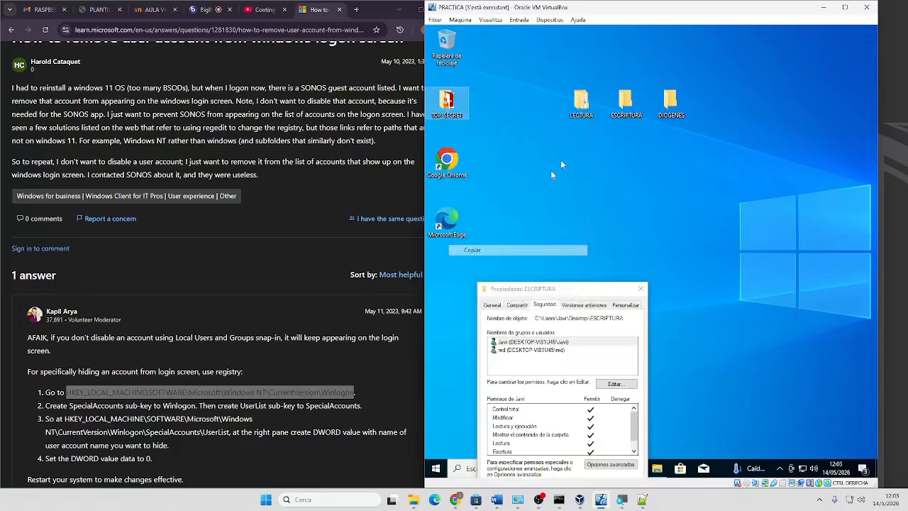
Paste TOP_SECRET into ESCRIPTURA, confirm both users inherit Control total, and close the folder
{"action": "double_click", "coordinate": [625, 103]}
{"action": "key", "text": "ctrl+v"}
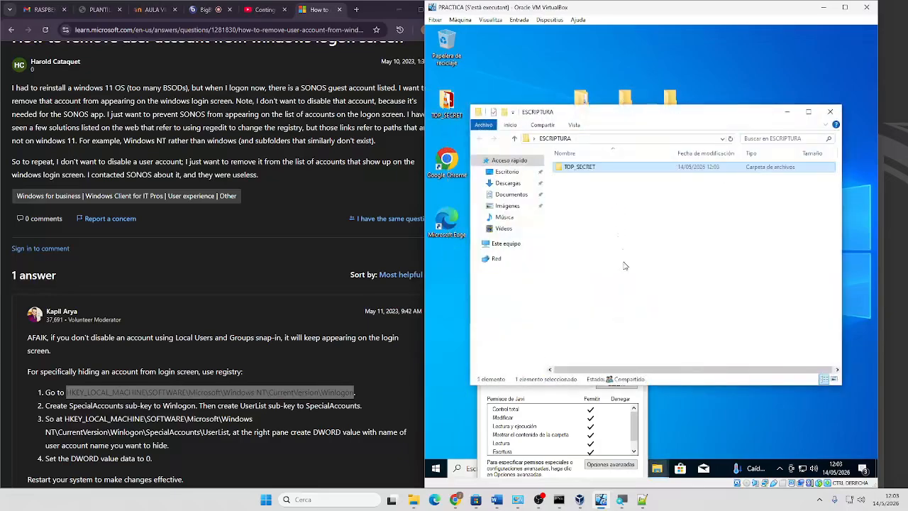
{"action": "right_click", "coordinate": [585, 172]}
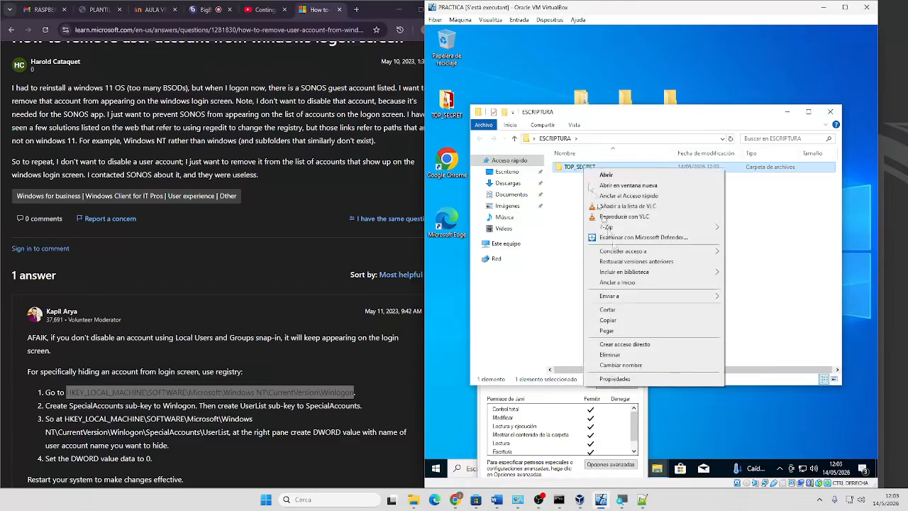
{"action": "left_click", "coordinate": [622, 382]}
{"action": "left_click", "coordinate": [658, 191]}
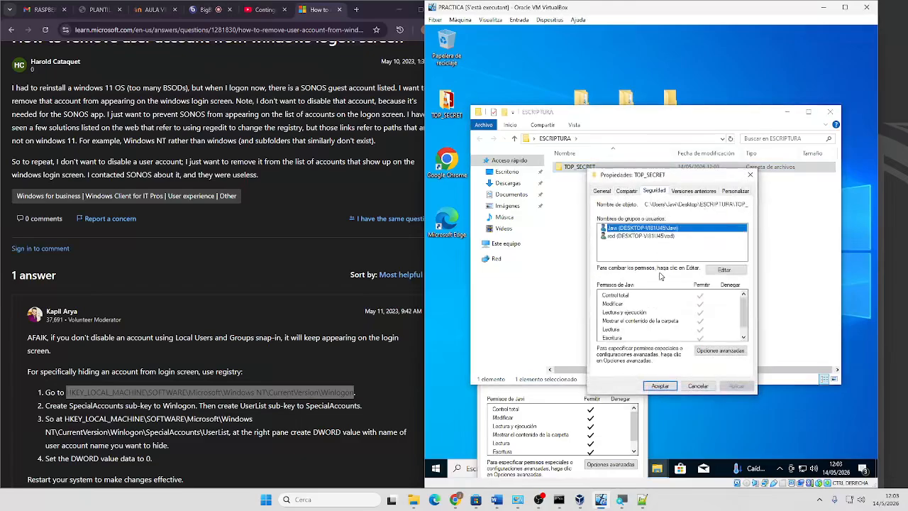
{"action": "left_click", "coordinate": [719, 351]}
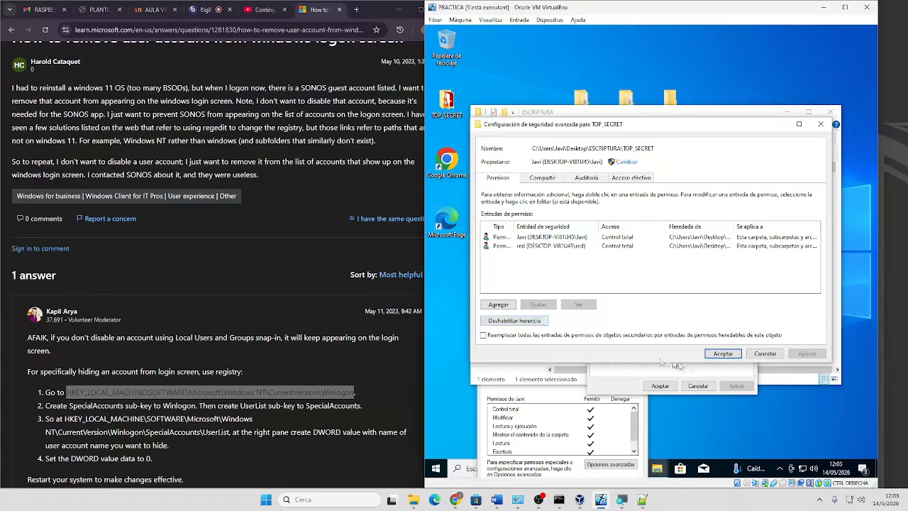
{"action": "left_click", "coordinate": [723, 353]}
{"action": "left_click", "coordinate": [663, 387]}
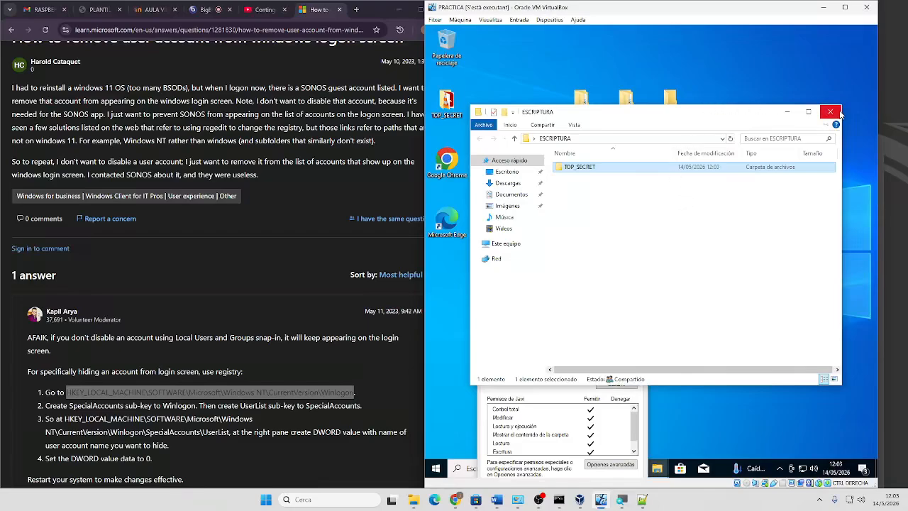
{"action": "left_click", "coordinate": [831, 112]}
Copy the desktop TOP_SECRET folder into DIOGENES
{"action": "right_click", "coordinate": [448, 103]}
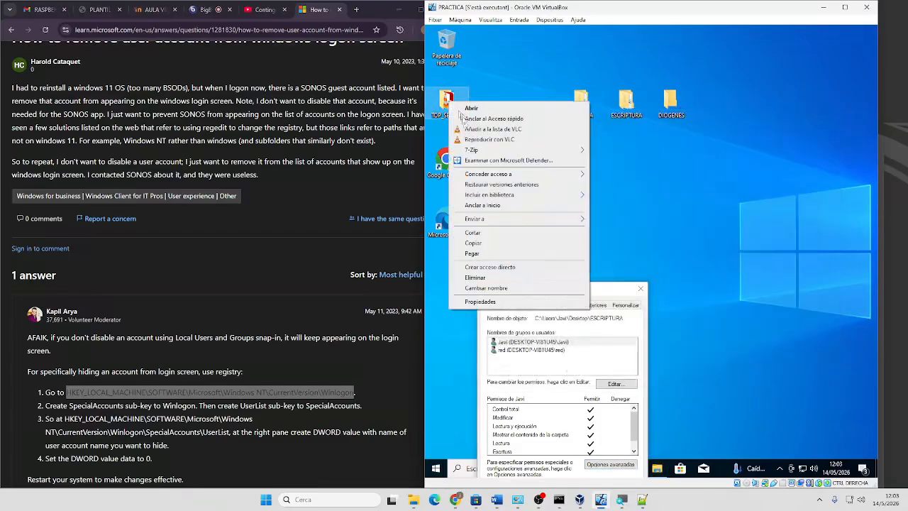
{"action": "left_click", "coordinate": [472, 243]}
{"action": "double_click", "coordinate": [670, 101]}
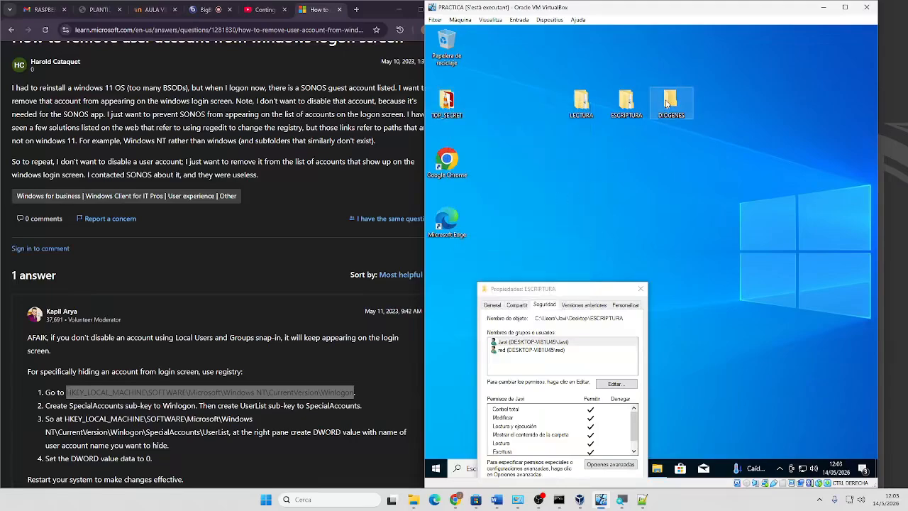
{"action": "key", "text": "ctrl+v"}
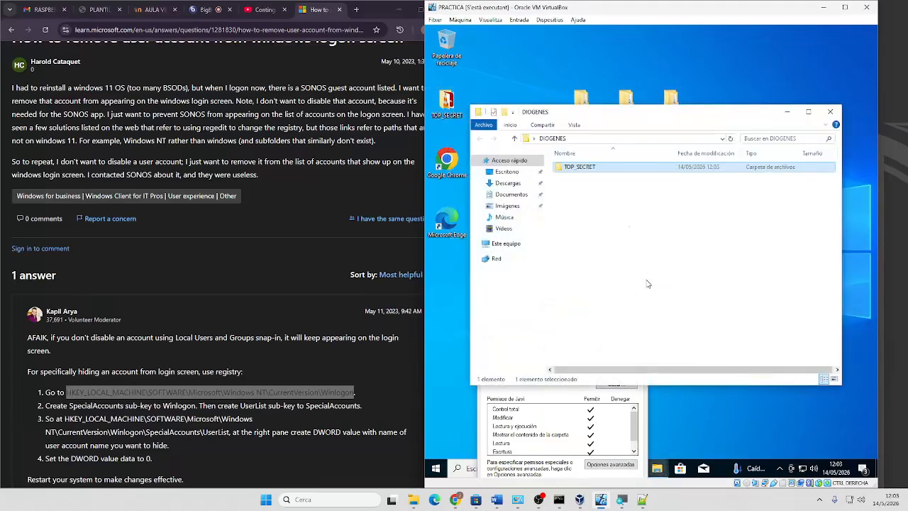
{"action": "left_click", "coordinate": [832, 112]}
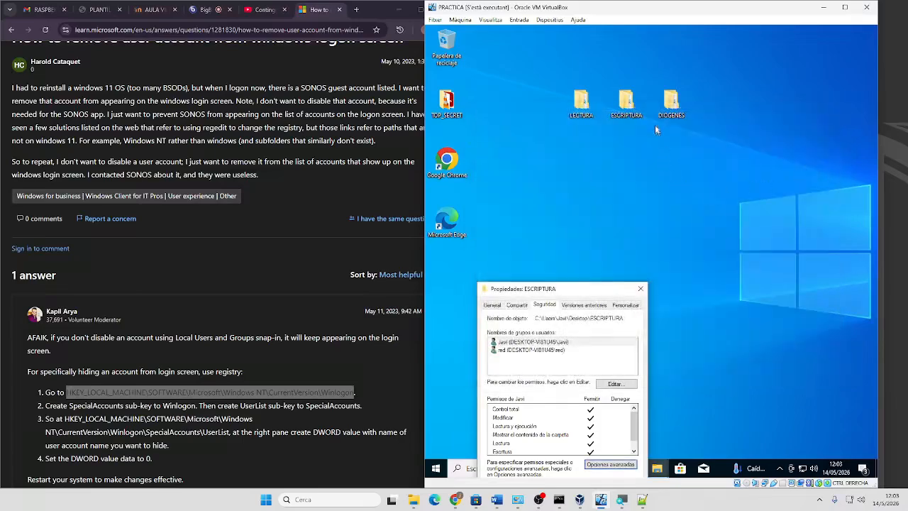
Move TOP_SECRET from DIOGENES onto the desktop, replacing the existing files, and close ESCRIPTURA's properties
{"action": "double_click", "coordinate": [671, 101]}
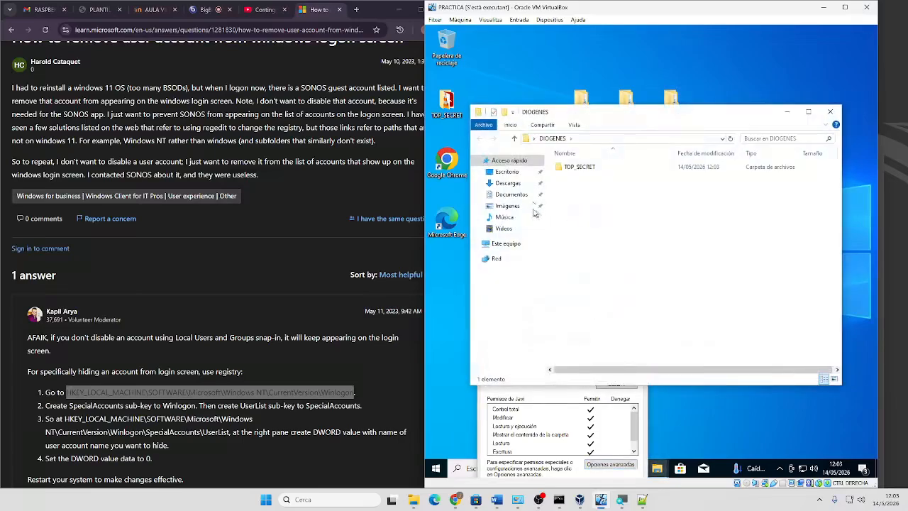
{"action": "left_click", "coordinate": [573, 170]}
{"action": "left_click_drag", "start_coordinate": [507, 94], "coordinate": [506, 89]}
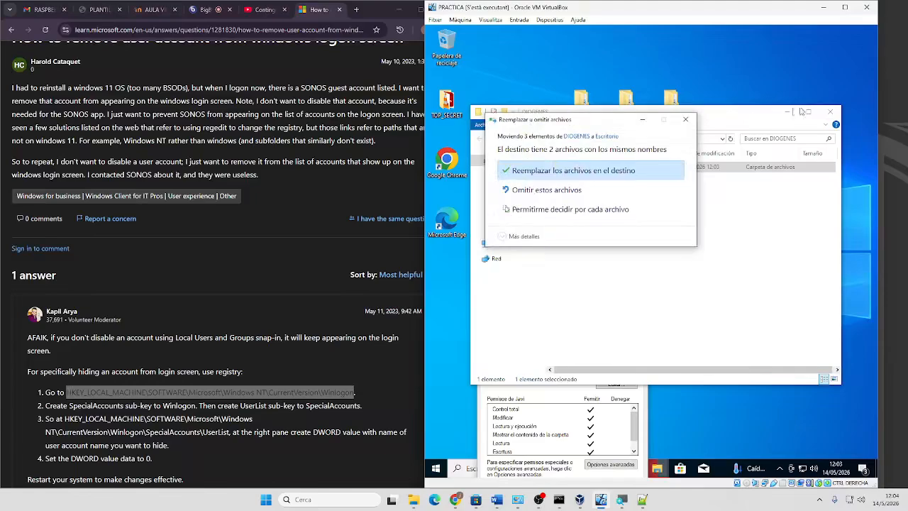
{"action": "left_click", "coordinate": [595, 177]}
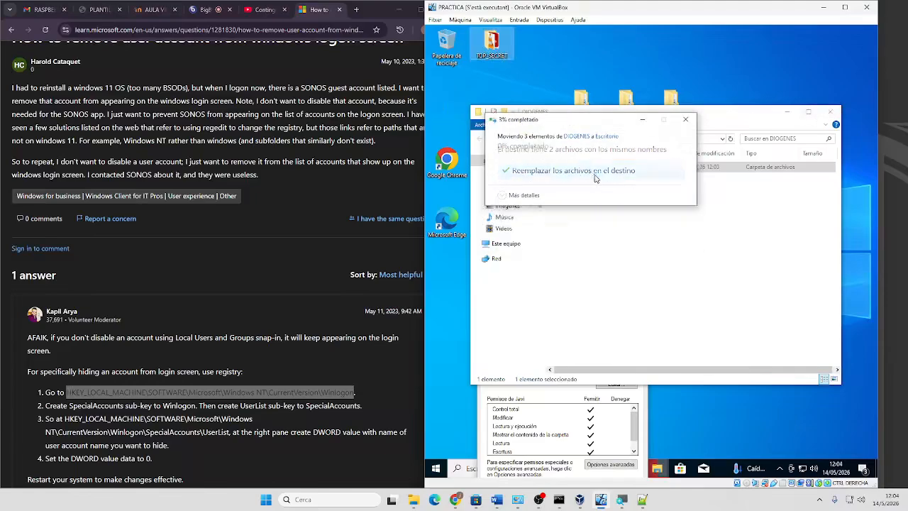
{"action": "left_click", "coordinate": [832, 112]}
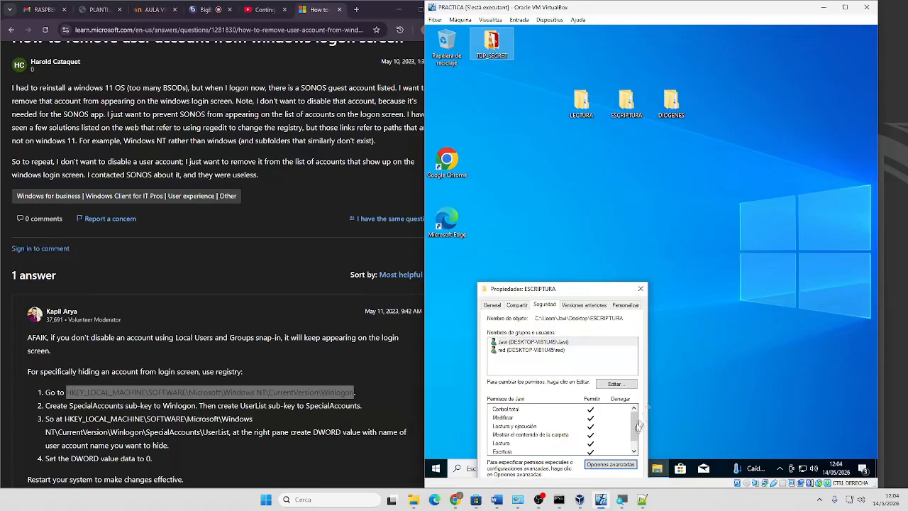
{"action": "left_click", "coordinate": [641, 289]}
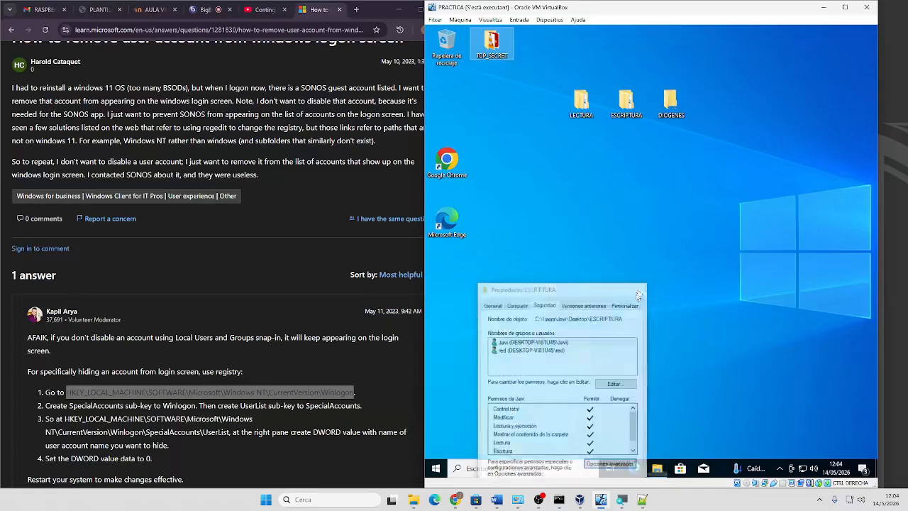
{"action": "right_click", "coordinate": [667, 102]}
Disable inheritance on DIOGENES, converting inherited permissions into explicit entries
{"action": "left_click", "coordinate": [699, 301]}
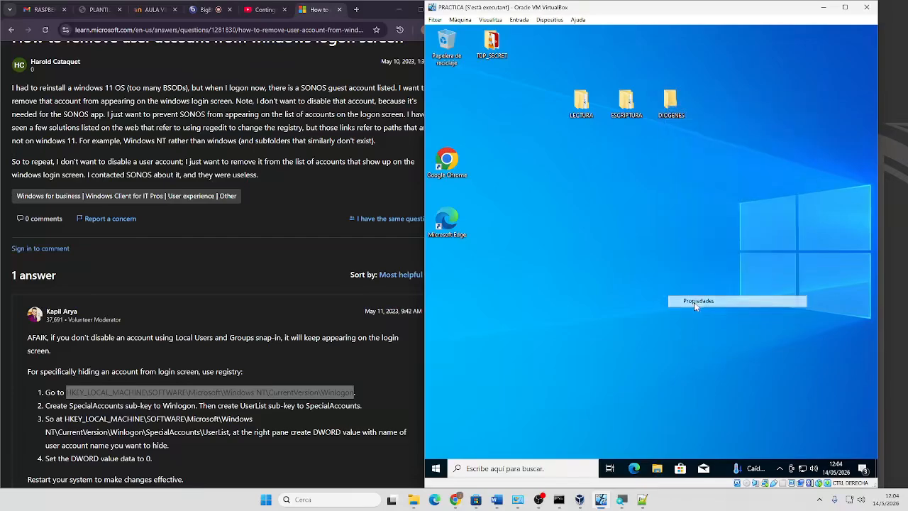
{"action": "left_click", "coordinate": [738, 123]}
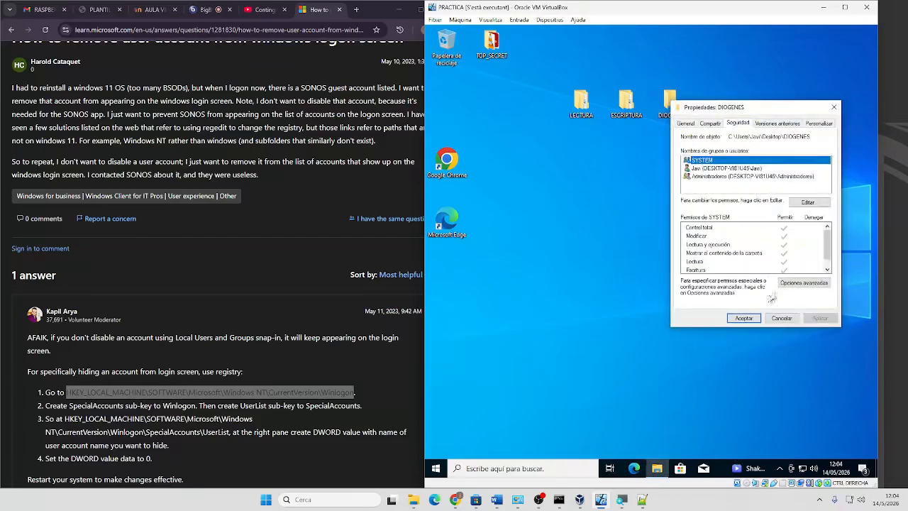
{"action": "left_click", "coordinate": [790, 286]}
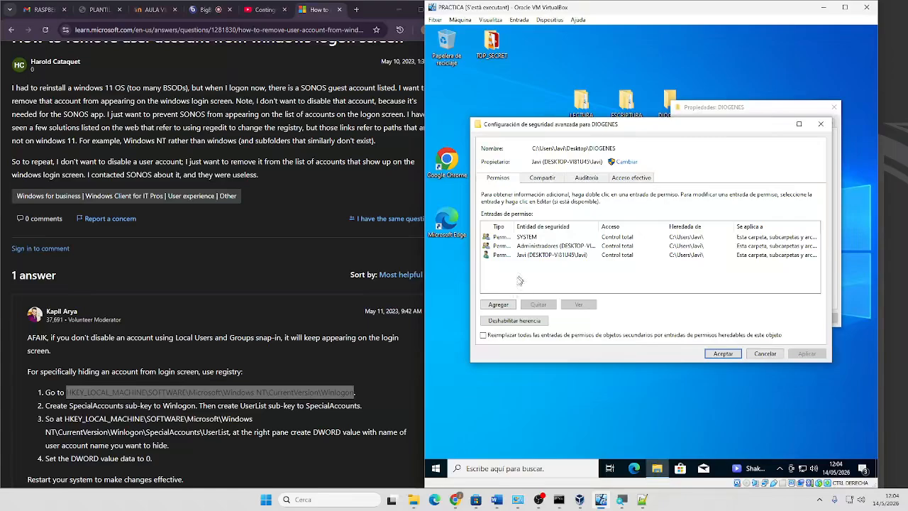
{"action": "left_click", "coordinate": [514, 321]}
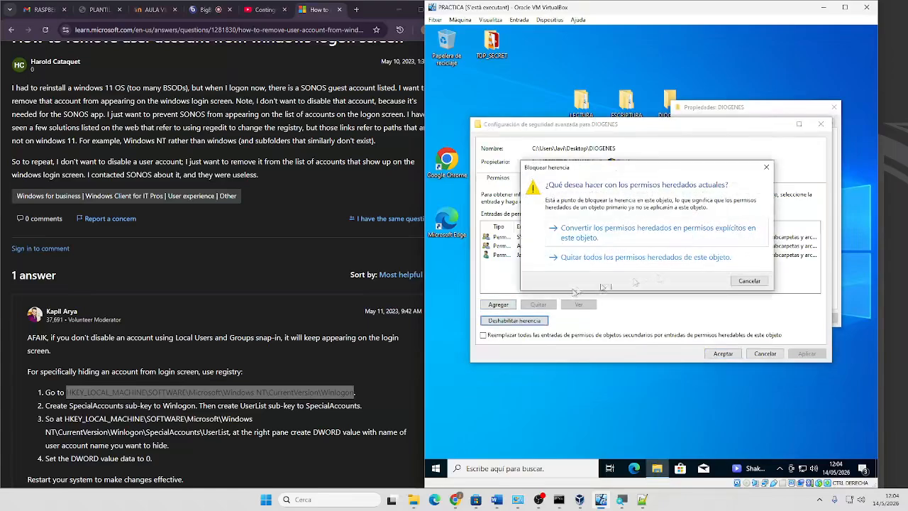
{"action": "left_click", "coordinate": [649, 233]}
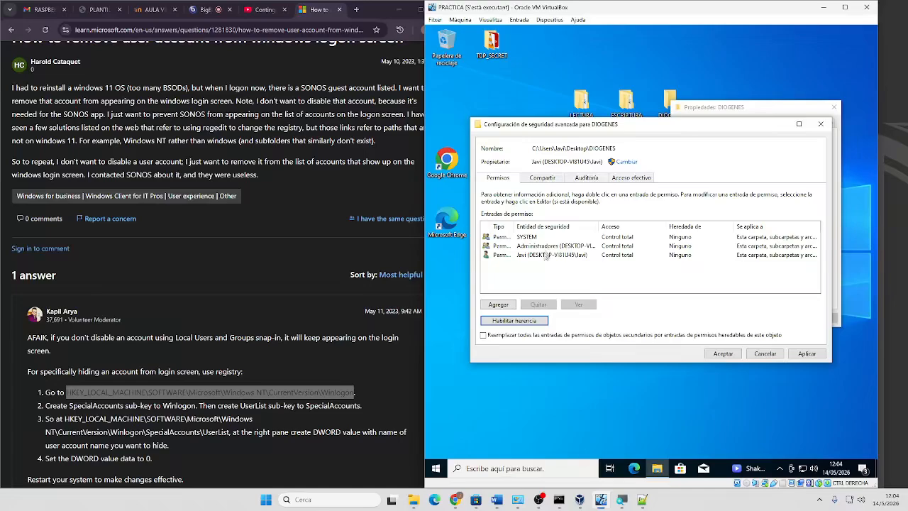
Remove the Administradores and SYSTEM entries from DIOGENES
{"action": "left_click", "coordinate": [547, 246]}
{"action": "left_click", "coordinate": [551, 305]}
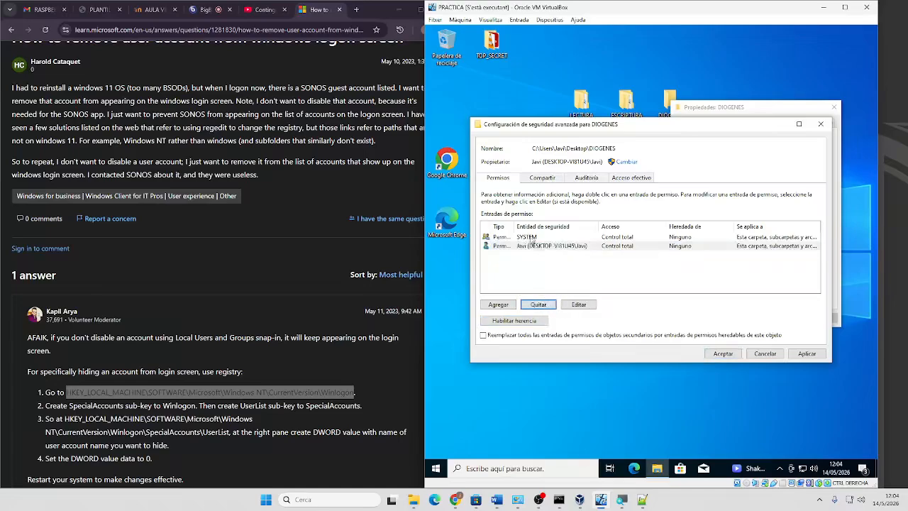
{"action": "left_click", "coordinate": [533, 237]}
{"action": "left_click", "coordinate": [539, 305]}
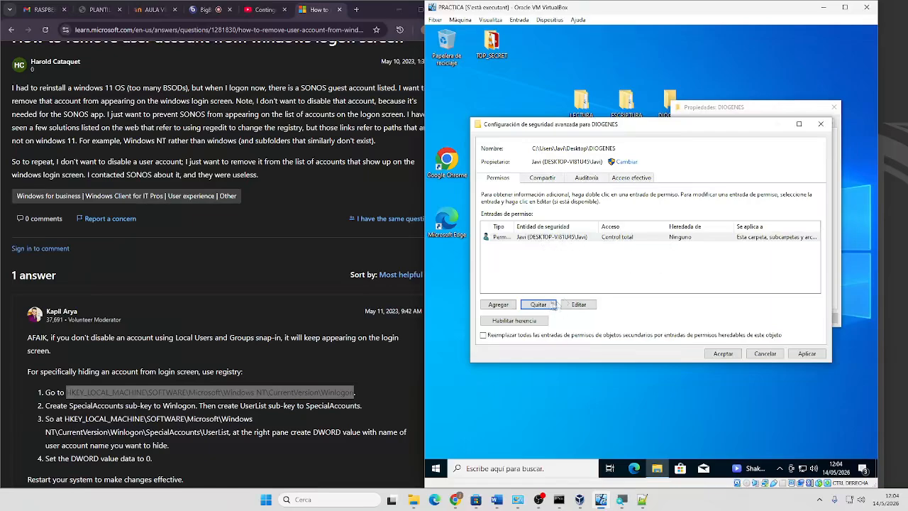
{"action": "left_click", "coordinate": [498, 304]}
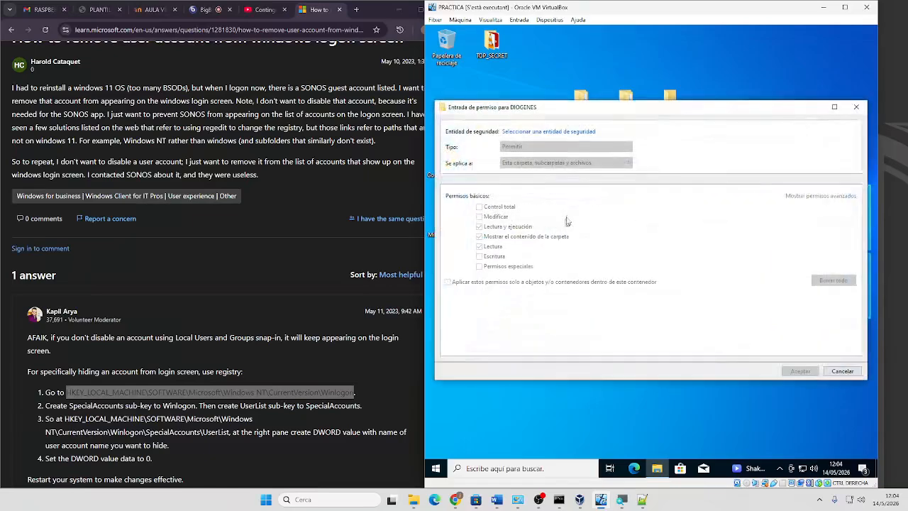
Add a DIOGENES entry for red with read, execute and Crear carpetas / anexar datos rights
{"action": "left_click", "coordinate": [541, 132]}
{"action": "type", "text": "red"}
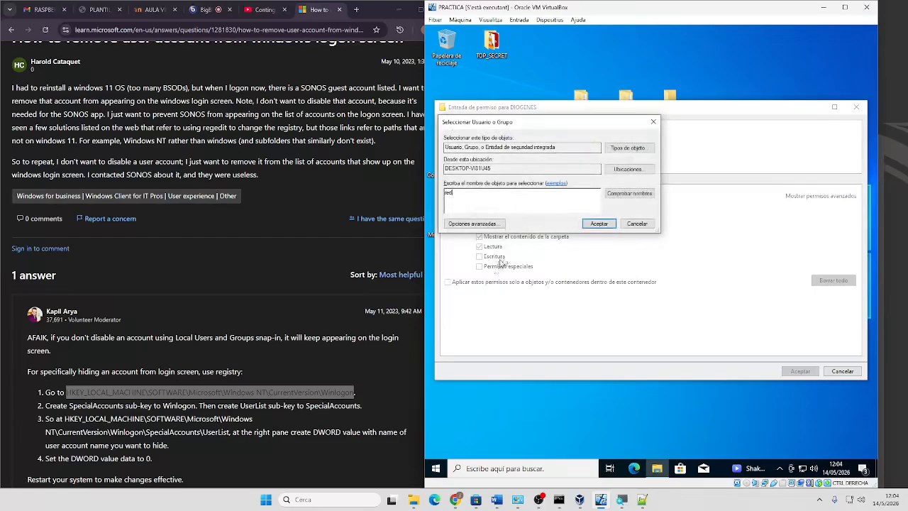
{"action": "left_click", "coordinate": [599, 224]}
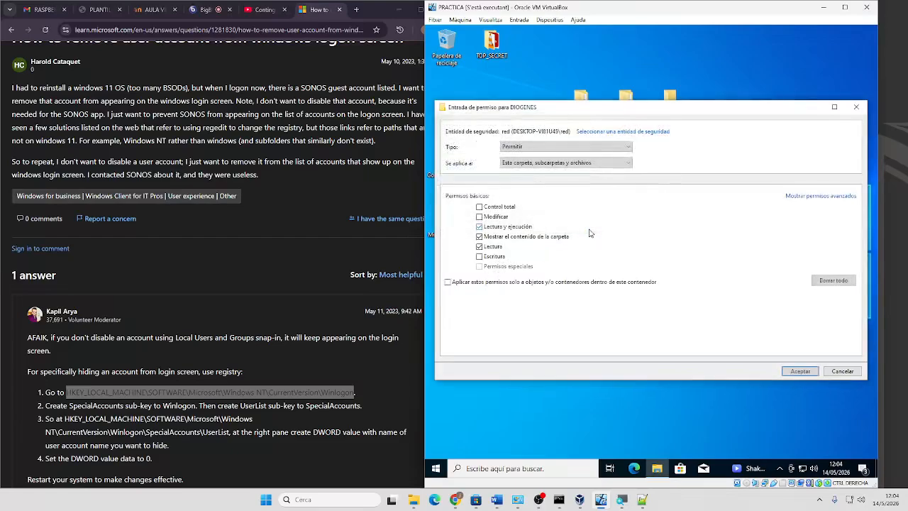
{"action": "left_click", "coordinate": [821, 196]}
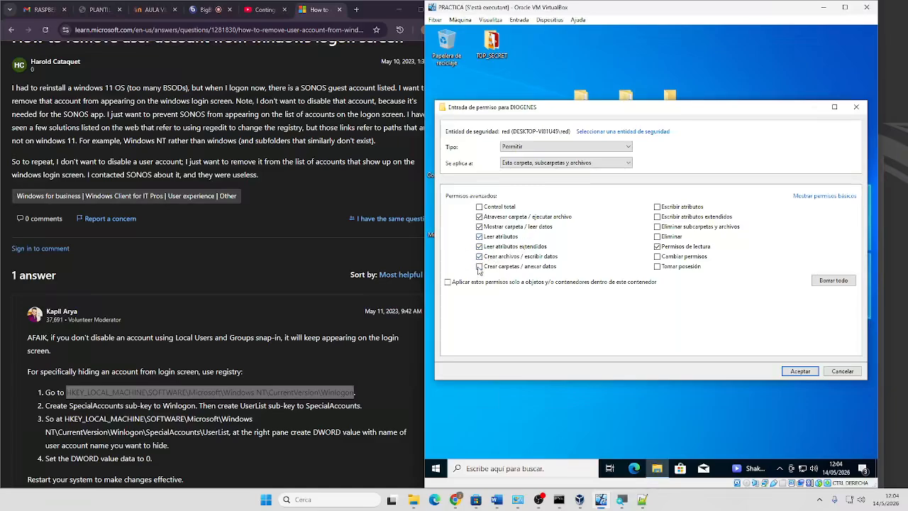
{"action": "left_click", "coordinate": [479, 267]}
{"action": "left_click", "coordinate": [801, 371]}
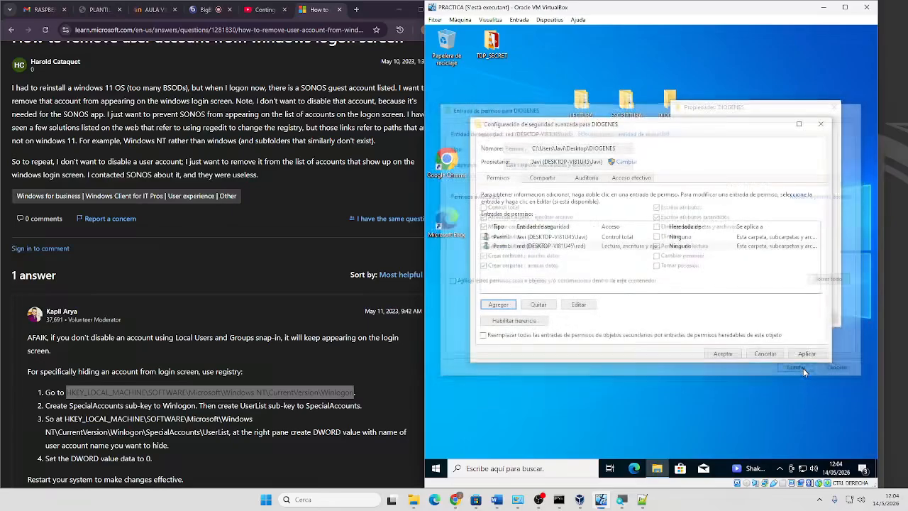
Apply DIOGENES's permissions, replacing those on all its contents, and close its properties
{"action": "left_click", "coordinate": [484, 336]}
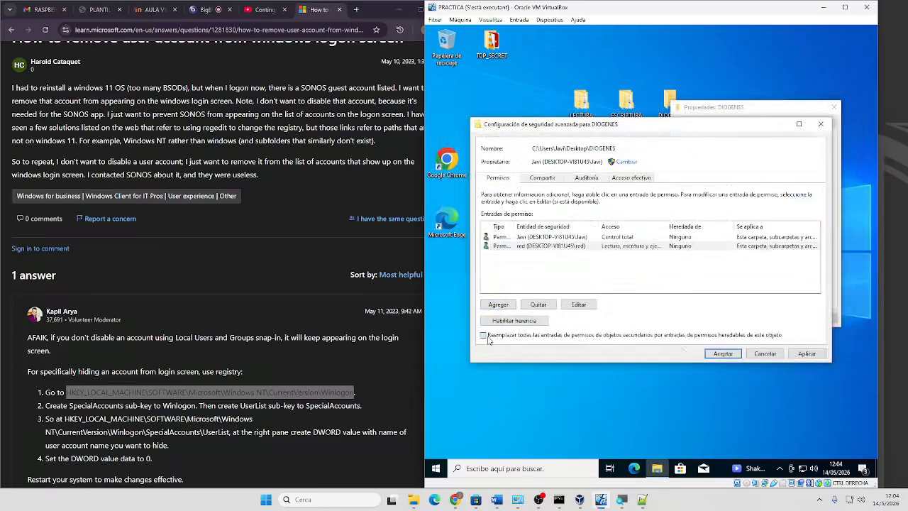
{"action": "left_click", "coordinate": [807, 353]}
{"action": "left_click", "coordinate": [683, 288]}
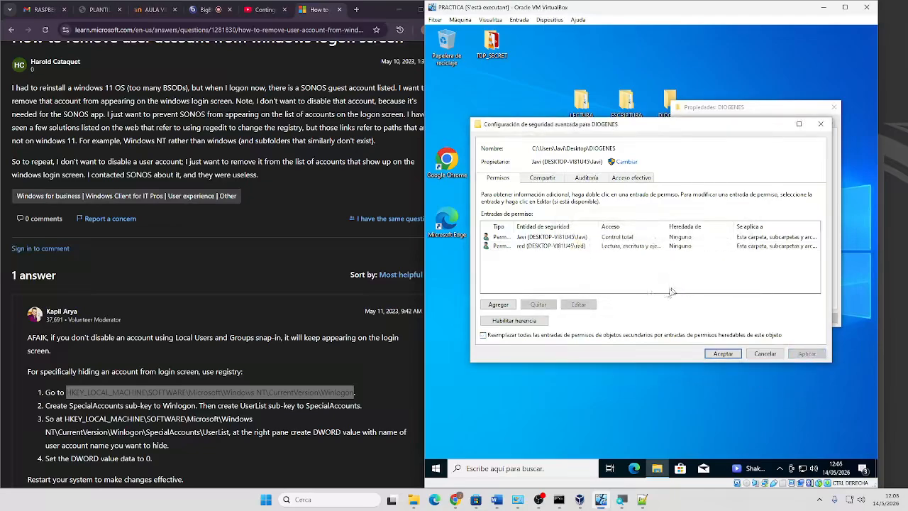
{"action": "left_click", "coordinate": [543, 238]}
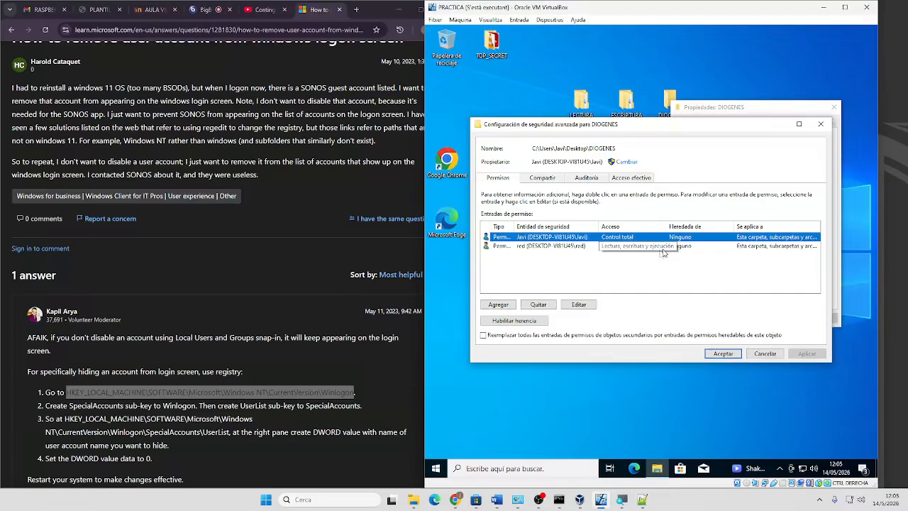
{"action": "left_click", "coordinate": [511, 248]}
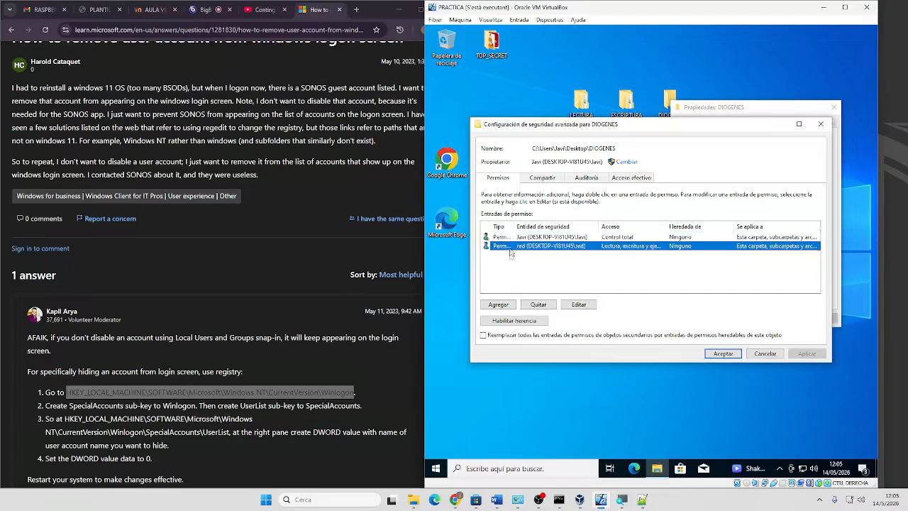
{"action": "left_click", "coordinate": [496, 335]}
{"action": "left_click", "coordinate": [808, 354]}
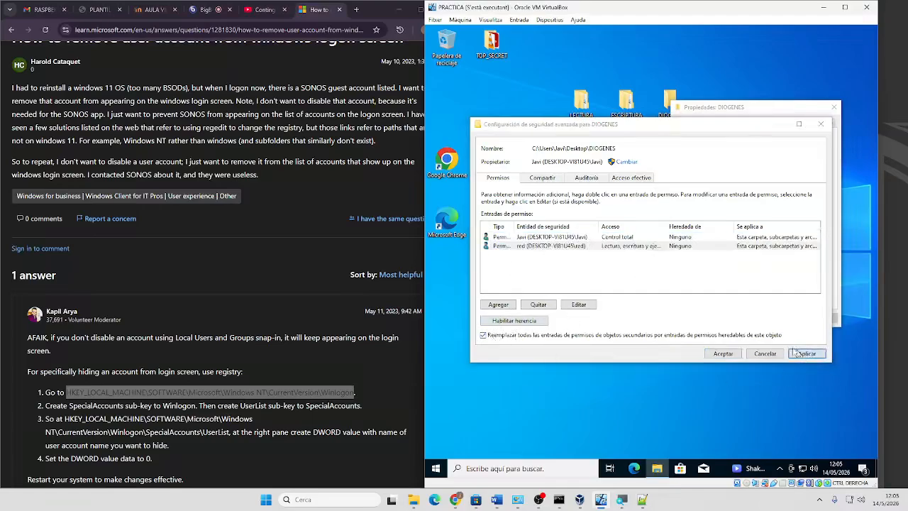
{"action": "left_click", "coordinate": [700, 296]}
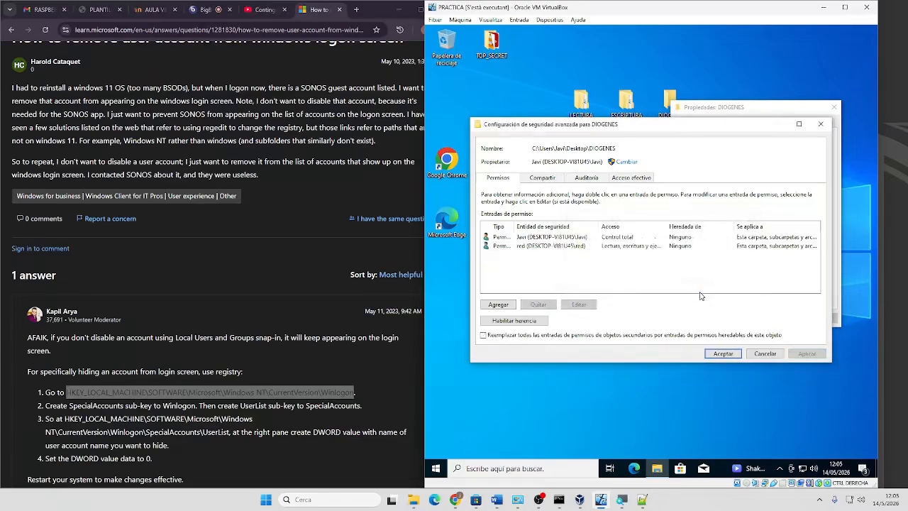
{"action": "left_click", "coordinate": [722, 356]}
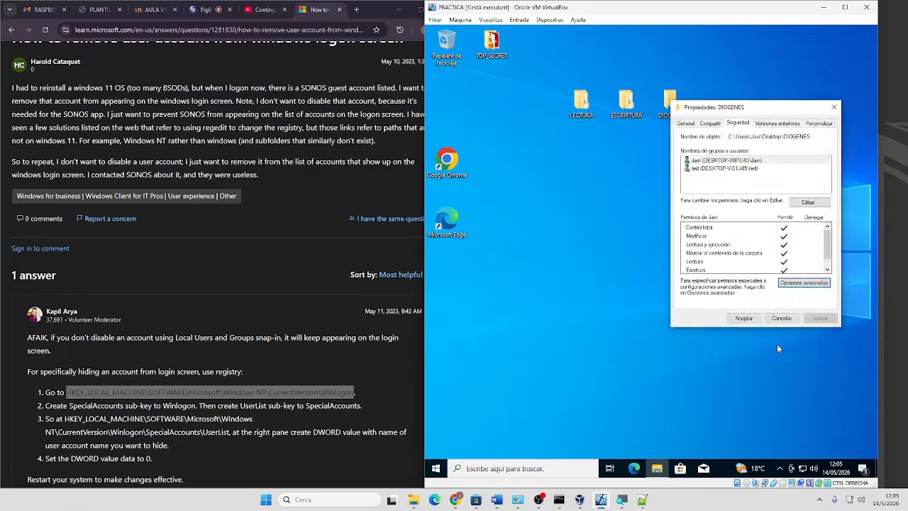
{"action": "left_click", "coordinate": [777, 343]}
Copy the TOP_SECRET folder and open DIOGENES
{"action": "right_click", "coordinate": [495, 41]}
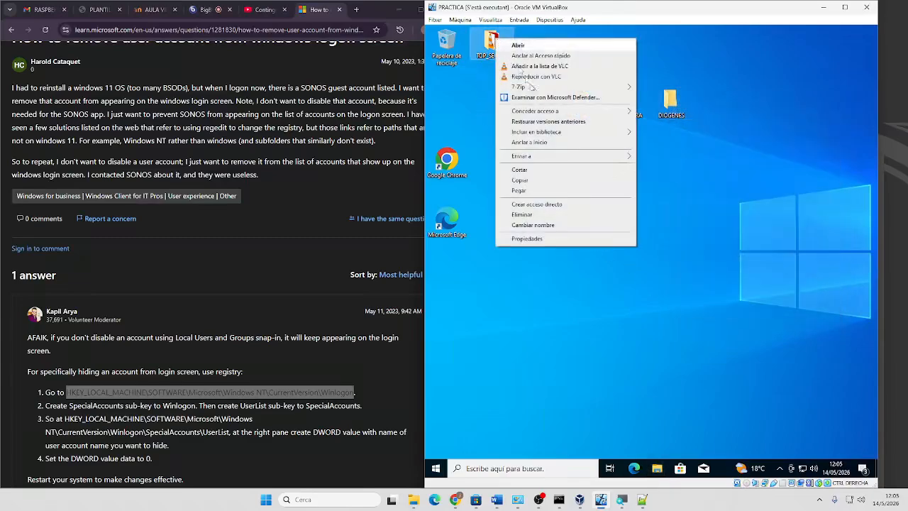
{"action": "left_click", "coordinate": [561, 180]}
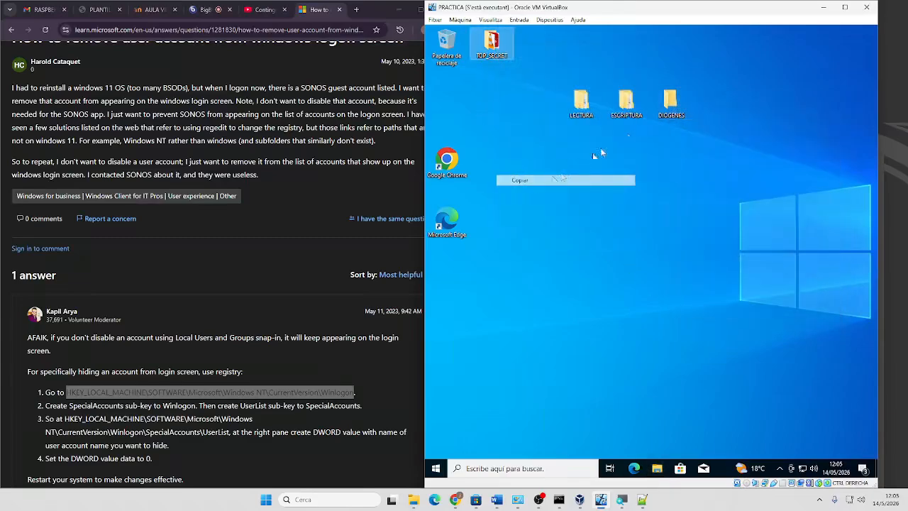
{"action": "double_click", "coordinate": [671, 101]}
Paste the TOP_SECRET folder into DIOGENES and bring up DIOGENES's Security properties
{"action": "key", "text": "ctrl+v"}
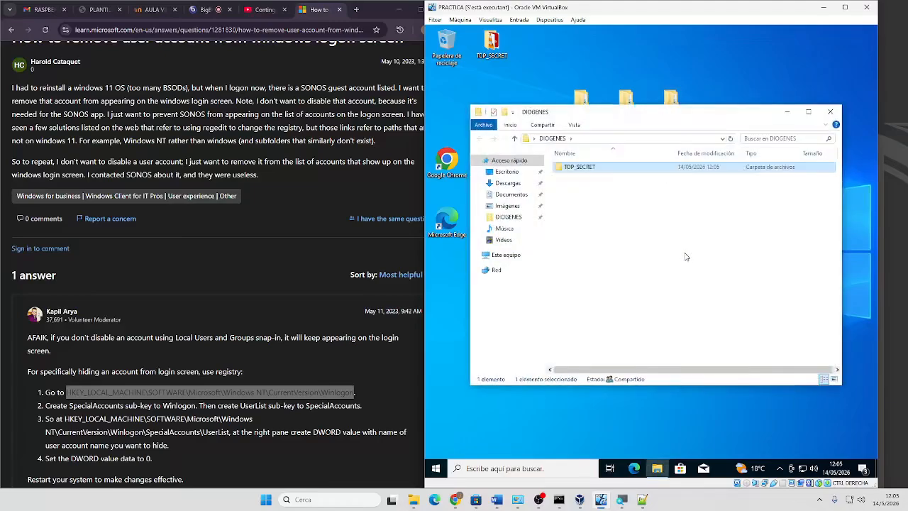
{"action": "left_click", "coordinate": [686, 254]}
{"action": "right_click", "coordinate": [597, 167]}
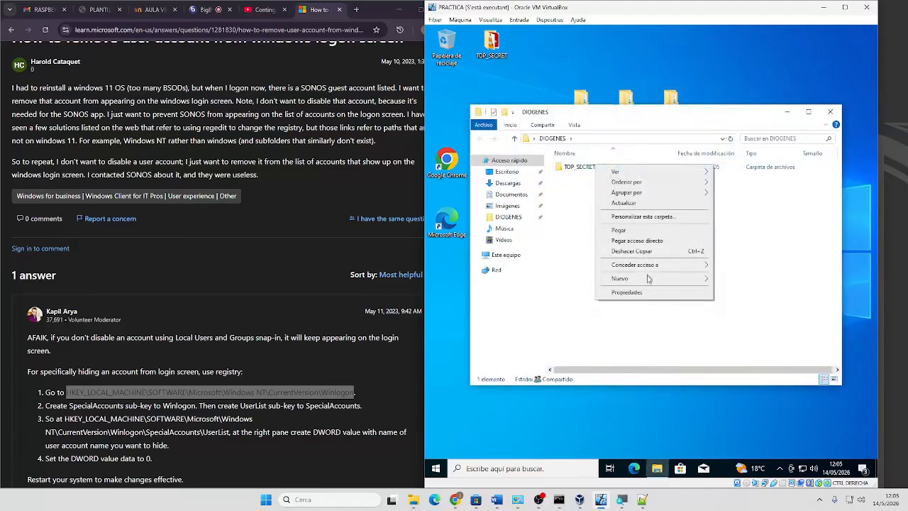
{"action": "left_click", "coordinate": [626, 292]}
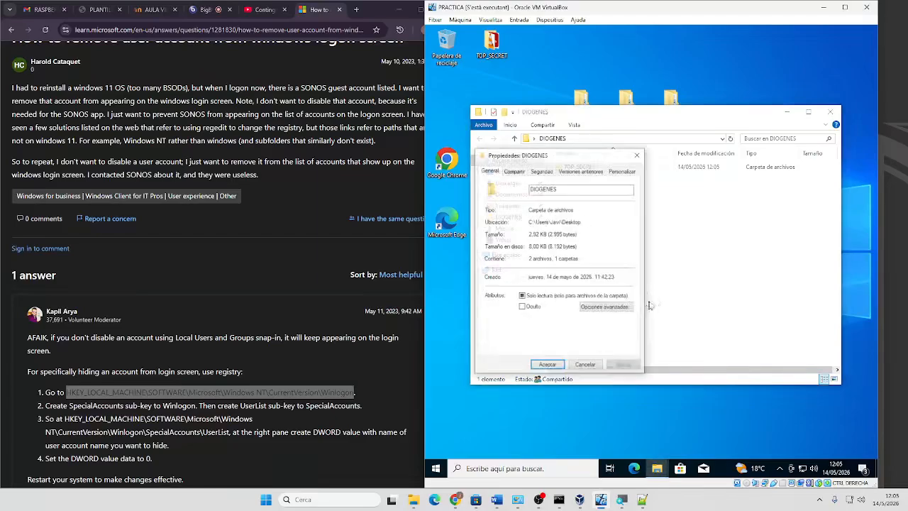
{"action": "left_click", "coordinate": [541, 171]}
Confirm the red user's read, write and execute entry in DIOGENES's advanced security, then close its windows
{"action": "left_click", "coordinate": [597, 330]}
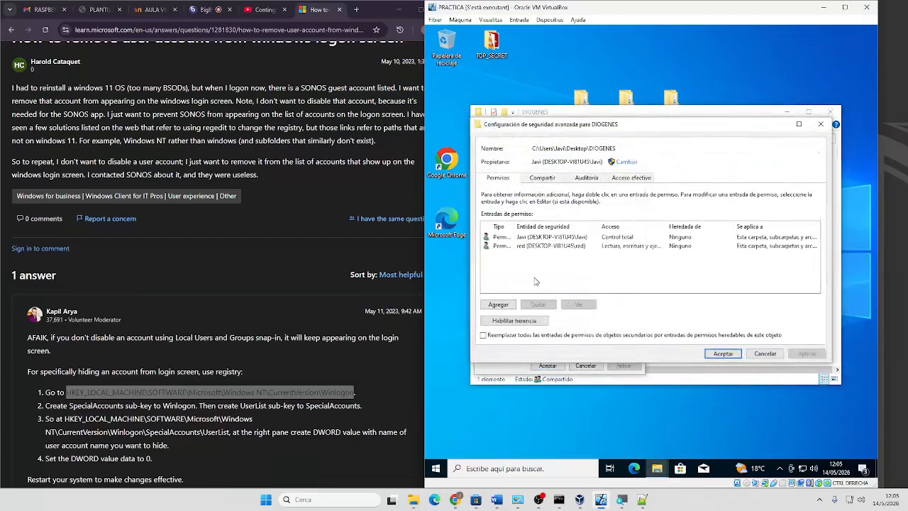
{"action": "left_click", "coordinate": [524, 245]}
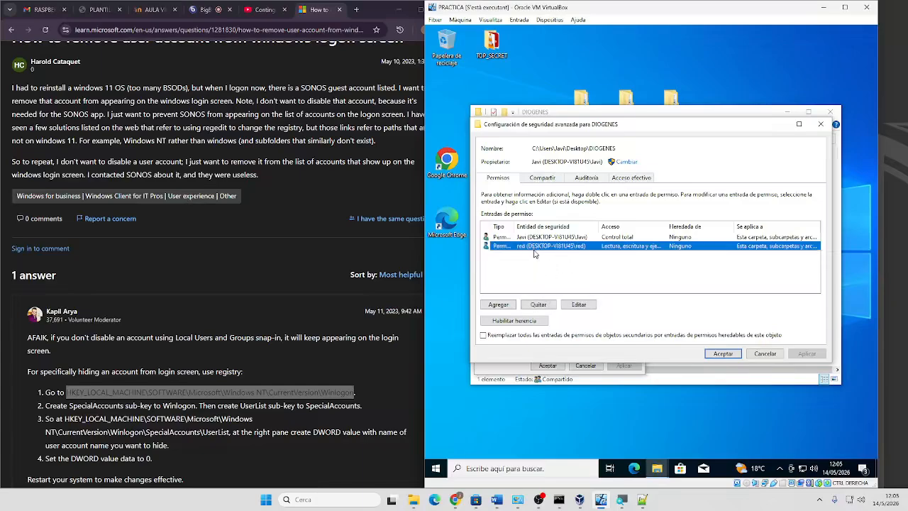
{"action": "double_click", "coordinate": [536, 249]}
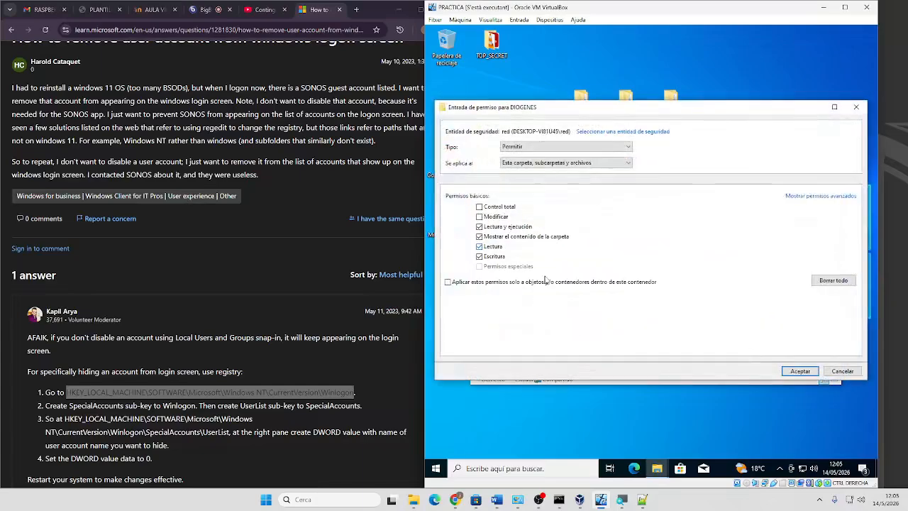
{"action": "left_click", "coordinate": [798, 196]}
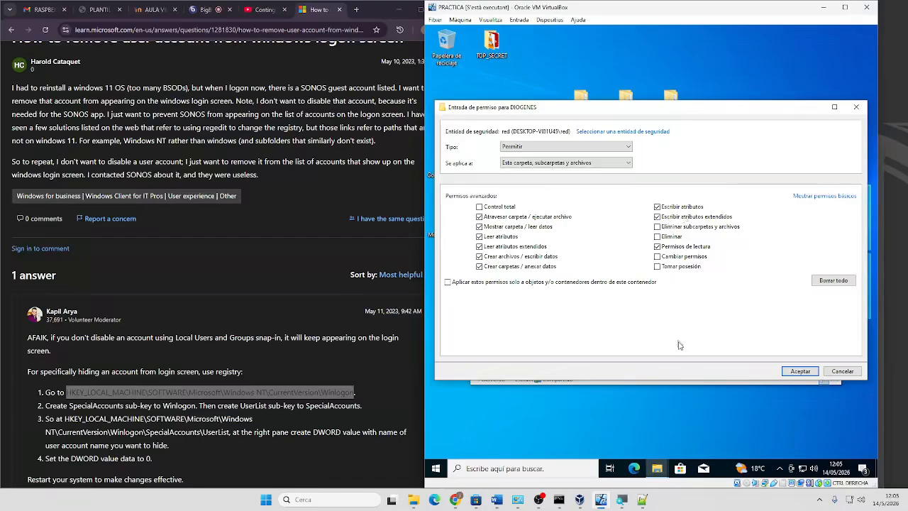
{"action": "left_click", "coordinate": [801, 371]}
{"action": "left_click", "coordinate": [724, 354]}
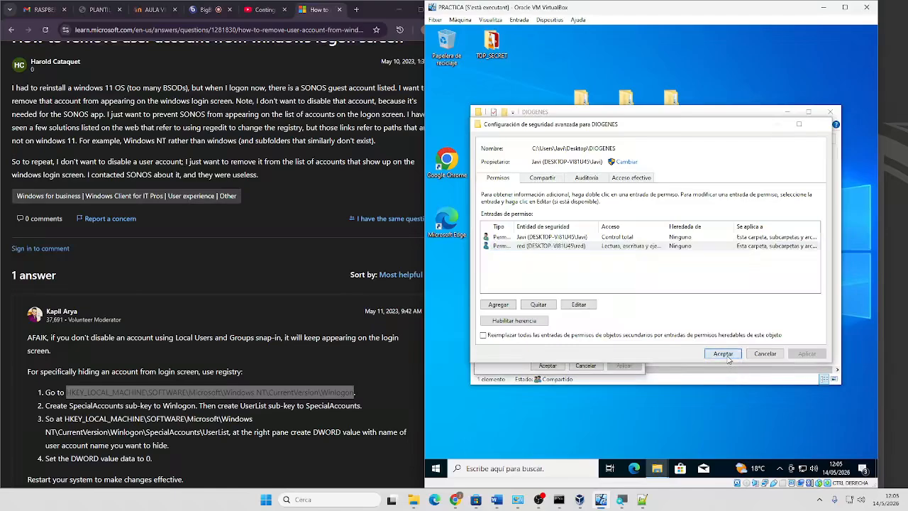
{"action": "left_click", "coordinate": [547, 365]}
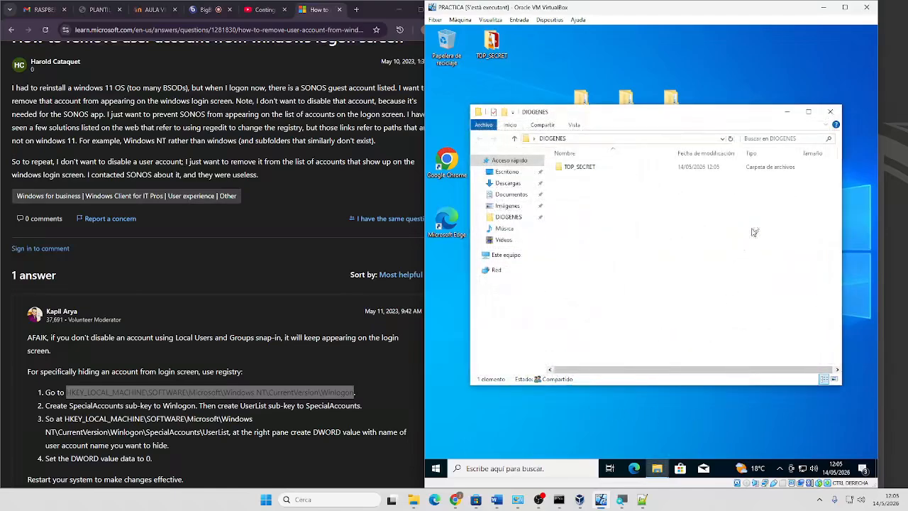
{"action": "left_click", "coordinate": [830, 117]}
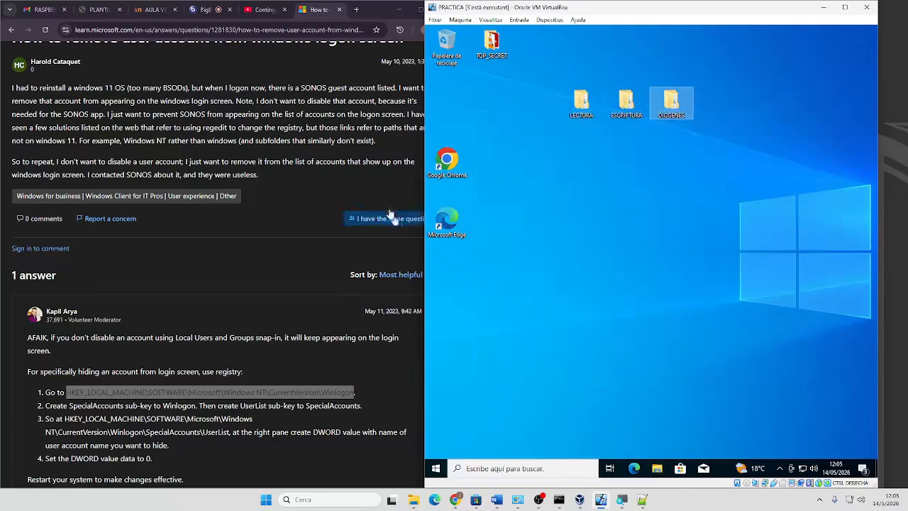
On the host, browse \\10.199.160.173\escriptura to confirm TOP_SECRET is there, then close Explorer
{"action": "left_click", "coordinate": [400, 10]}
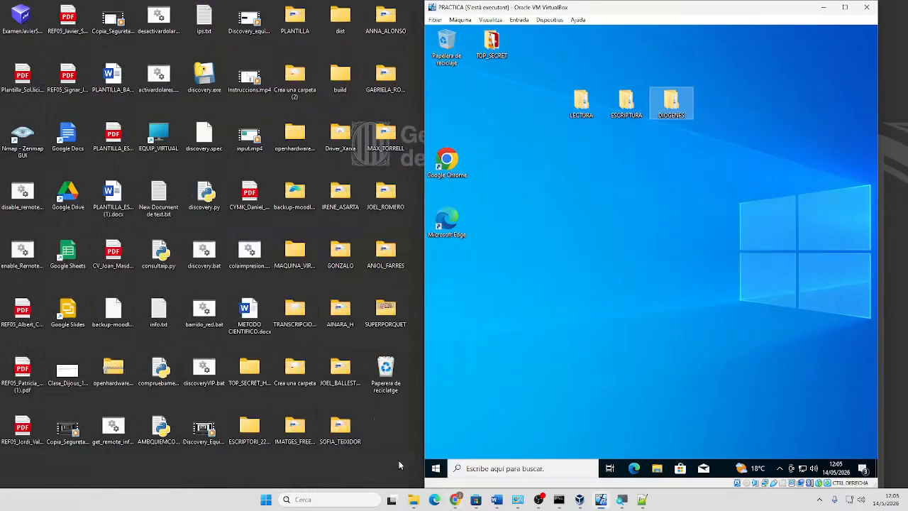
{"action": "left_click", "coordinate": [328, 500]}
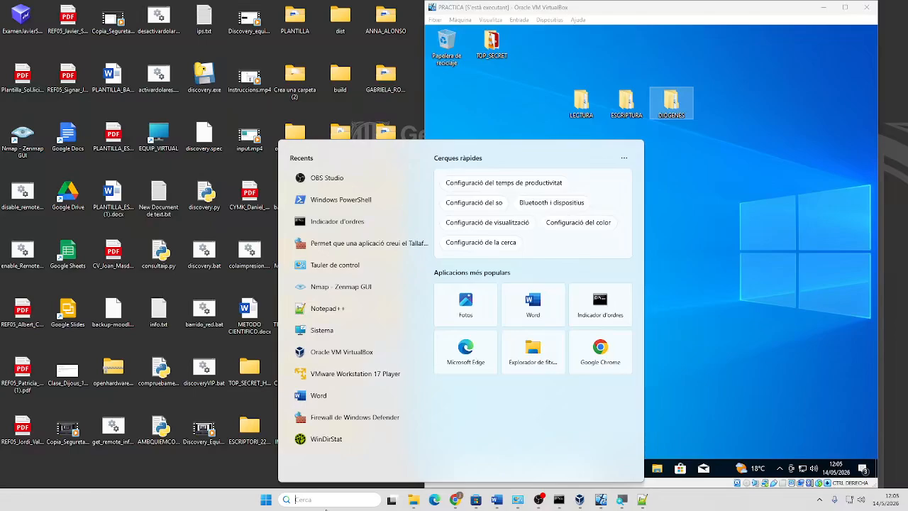
{"action": "type", "text": "cmd"}
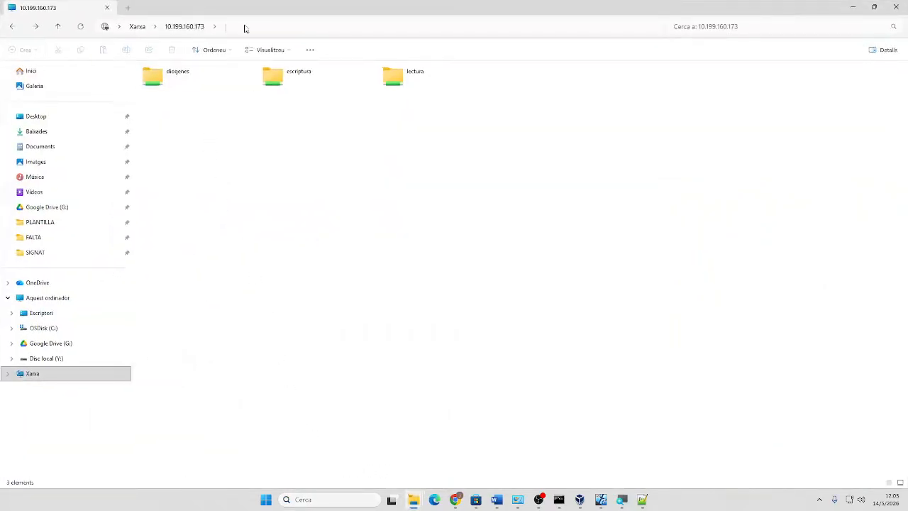
{"action": "left_click", "coordinate": [245, 26]}
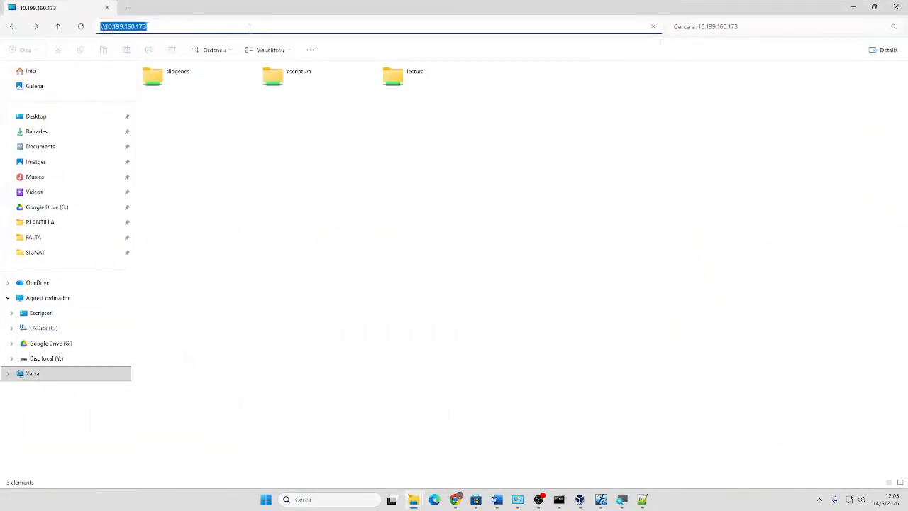
{"action": "key", "text": "Escape"}
{"action": "double_click", "coordinate": [274, 76]}
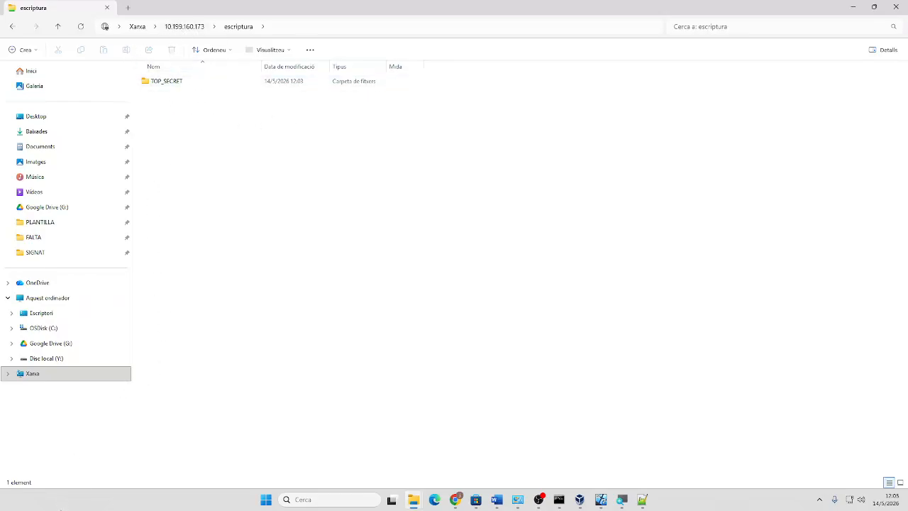
{"action": "left_click", "coordinate": [267, 500]}
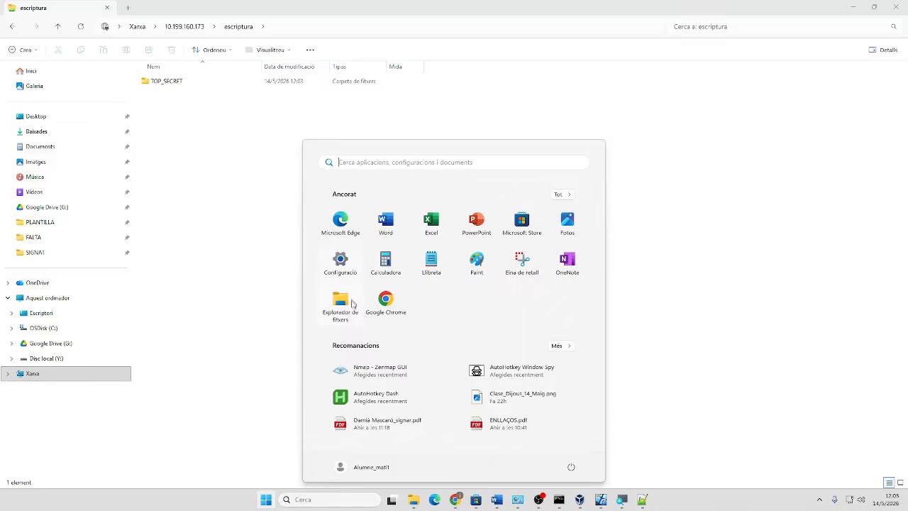
{"action": "left_click", "coordinate": [874, 293]}
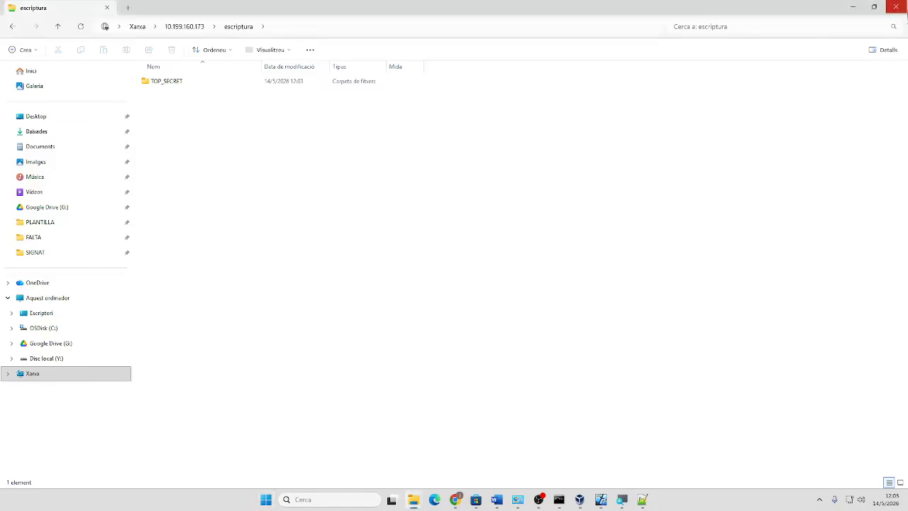
{"action": "left_click", "coordinate": [897, 7]}
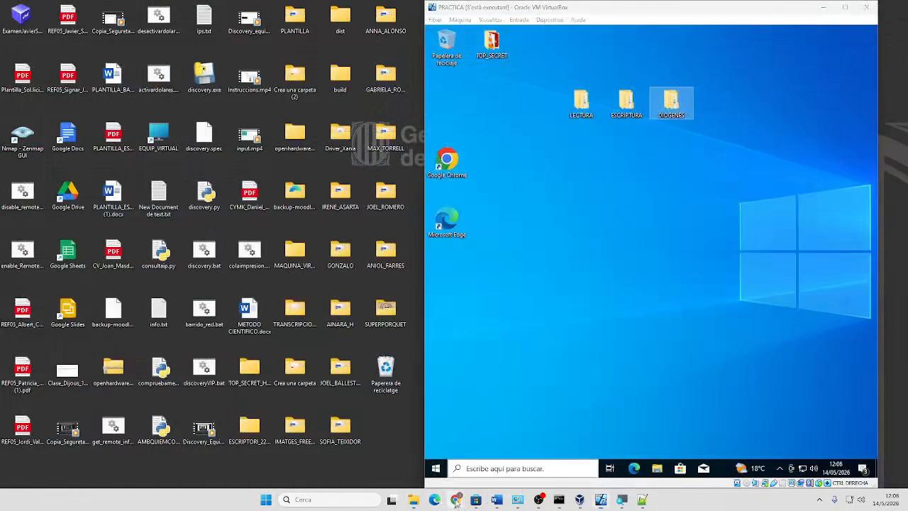
Maximize Chrome and scroll to the end of the Microsoft answer on hiding a user from logon
{"action": "mouse_move", "coordinate": [455, 501]}
{"action": "left_click", "coordinate": [458, 440]}
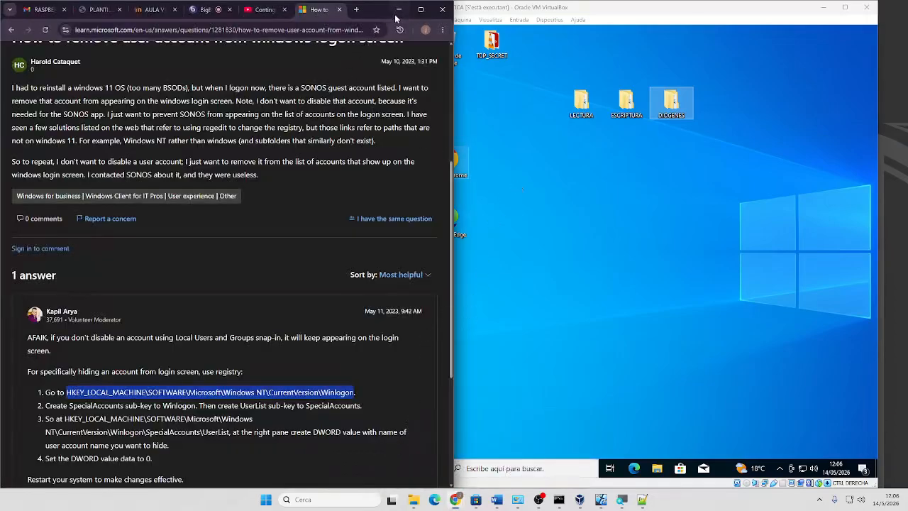
{"action": "left_click", "coordinate": [420, 10]}
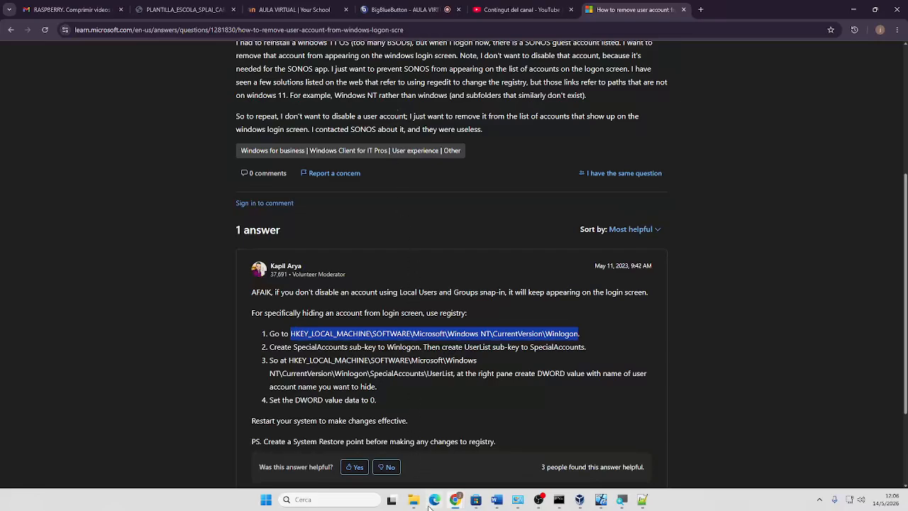
{"action": "scroll", "coordinate": [418, 289], "scroll_direction": "down", "scroll_amount": 3}
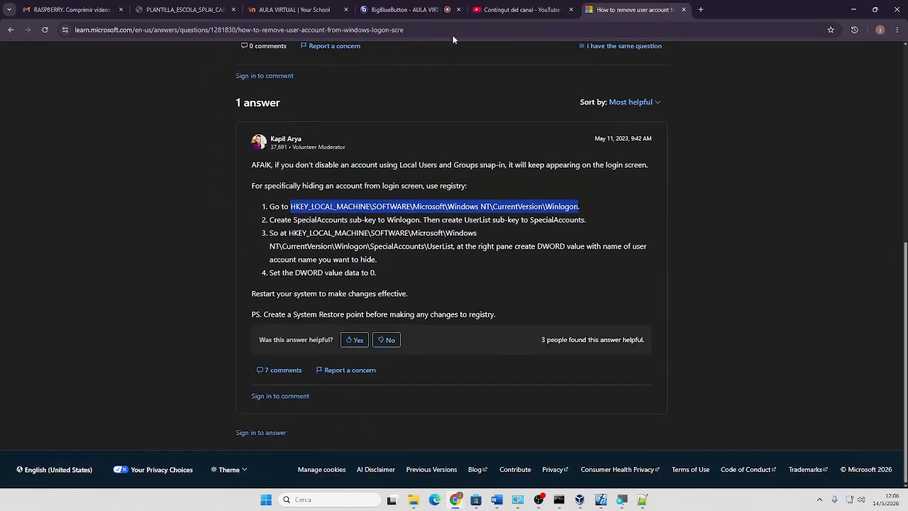
Open chatgpt.com in a new tab and send the greeting 'hola oráculo'
{"action": "left_click", "coordinate": [701, 10]}
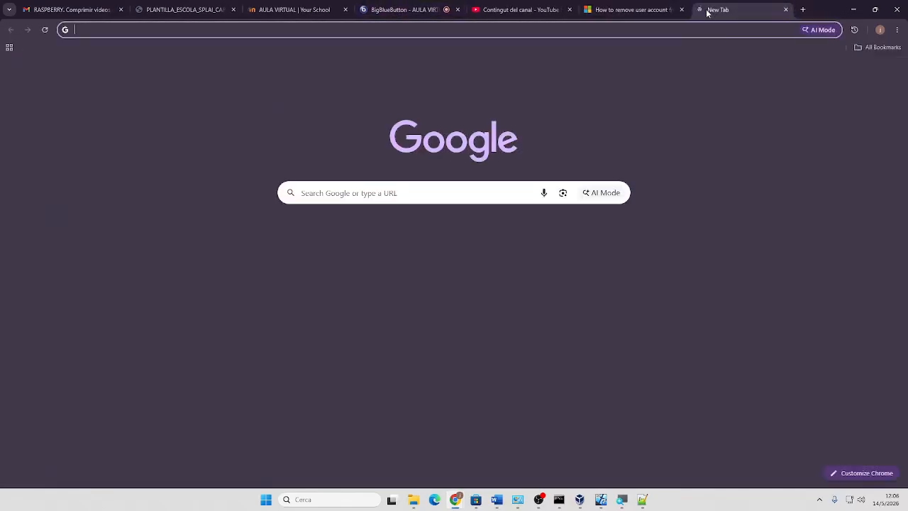
{"action": "type", "text": "cha"}
{"action": "key", "text": "Return"}
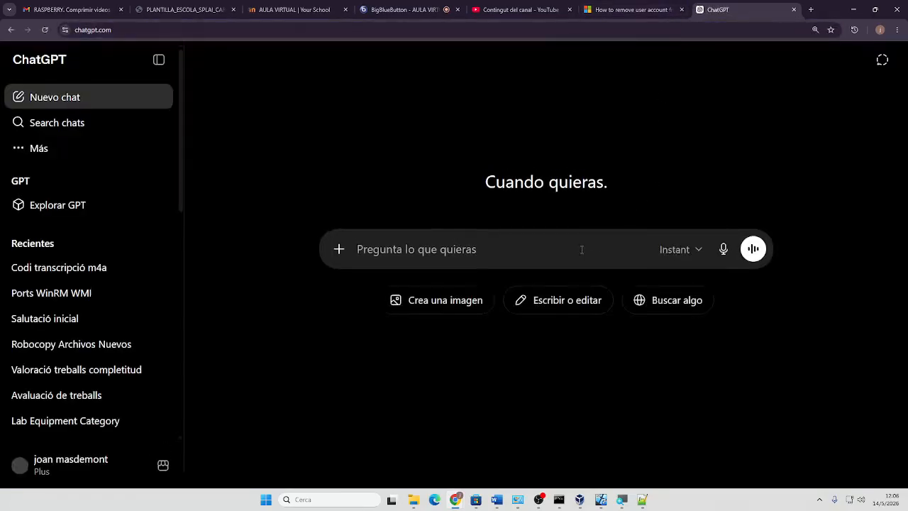
{"action": "type", "text": "ho"}
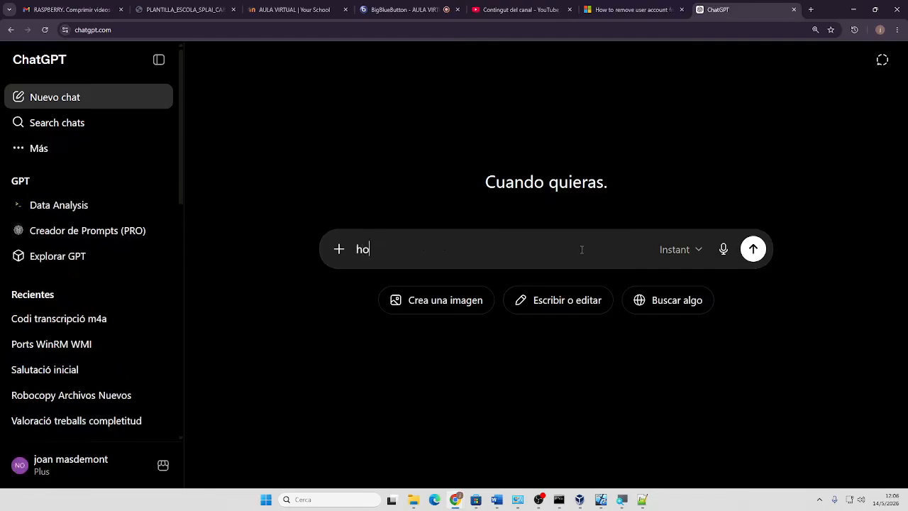
{"action": "type", "text": "la oráculo"}
{"action": "key", "text": "Return"}
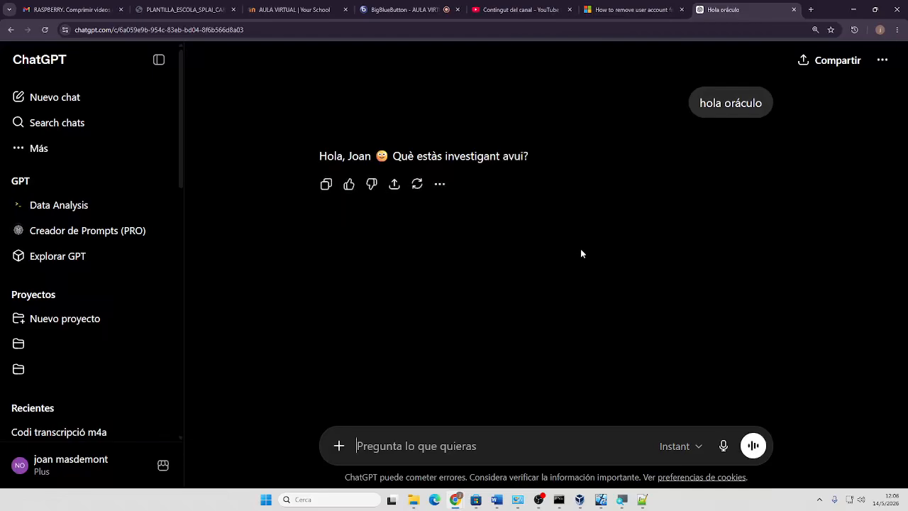
Ask in Catalan whether stored credentials must be cleared or the computer restarted for network permission changes
{"action": "type", "text": "estic"}
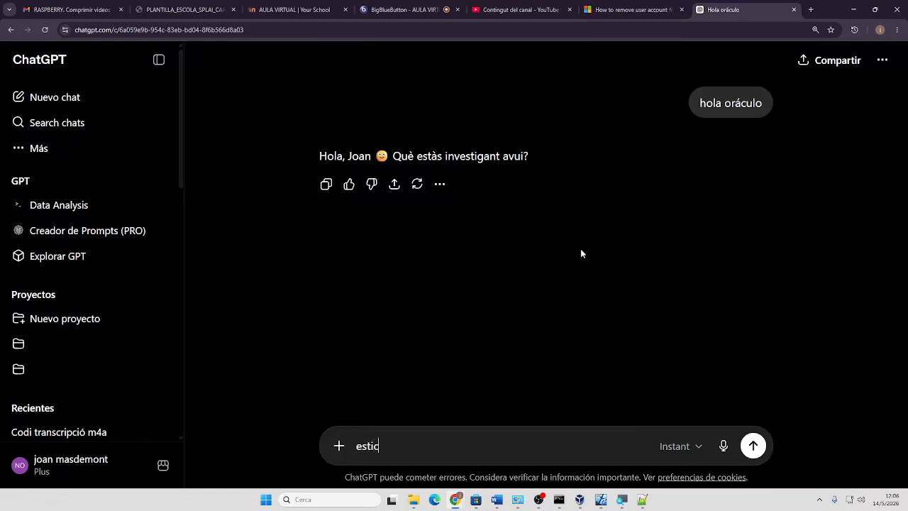
{"action": "type", "text": " fent una pràctica"}
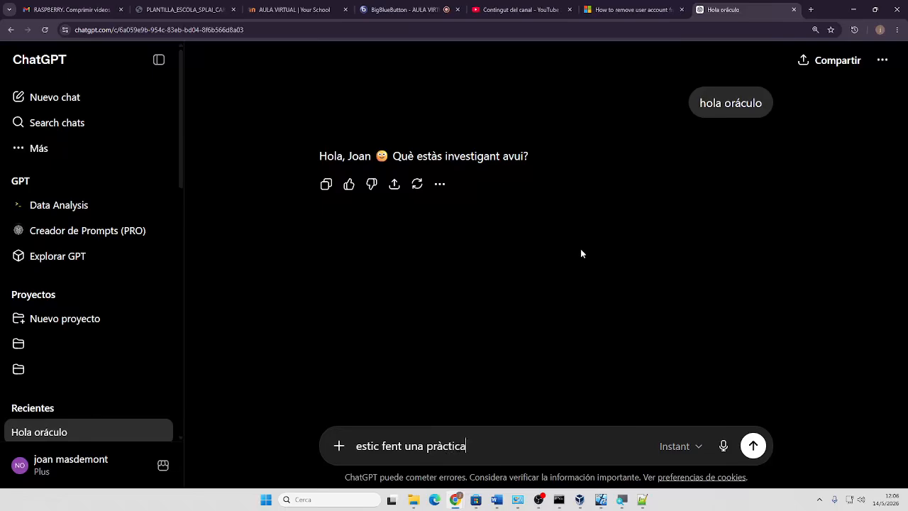
{"action": "type", "text": " de permisos de xarxa i"}
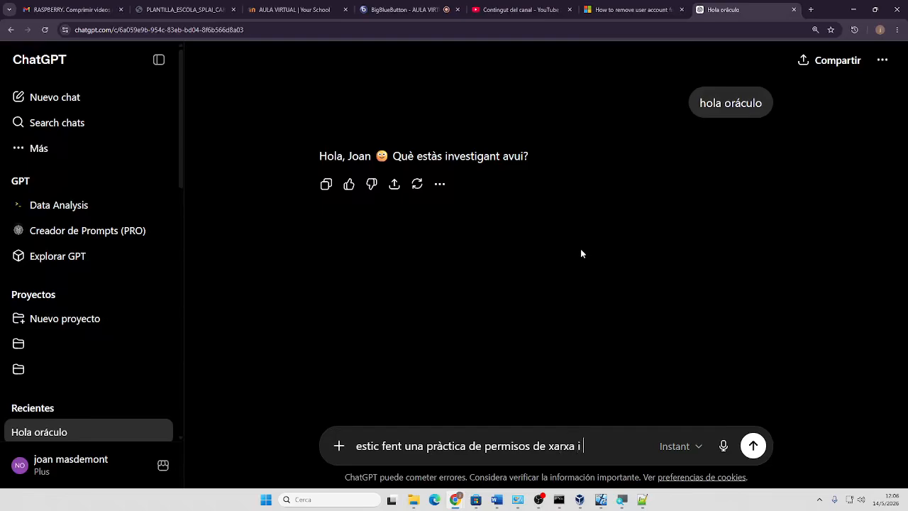
{"action": "type", "text": " els he modificat. Vull esc"}
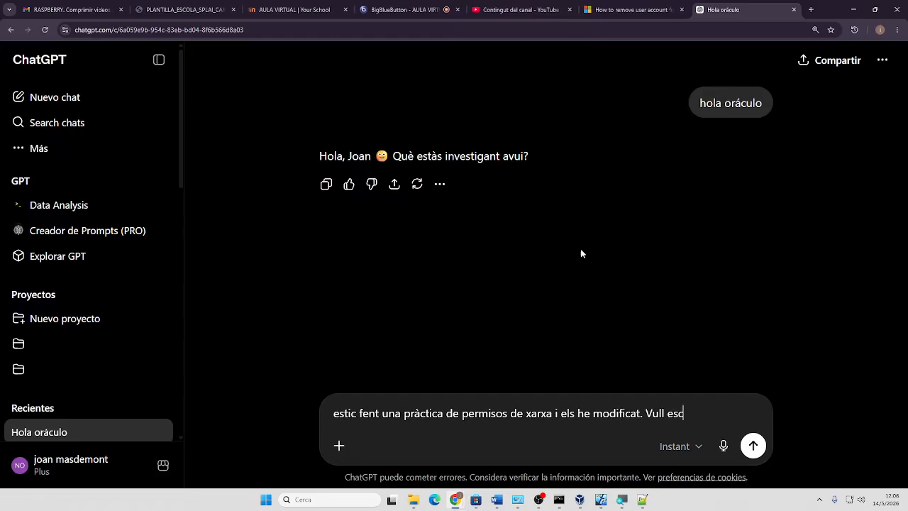
{"action": "key", "text": "BackSpace"}
{"action": "type", "text": "borrar les credencials"}
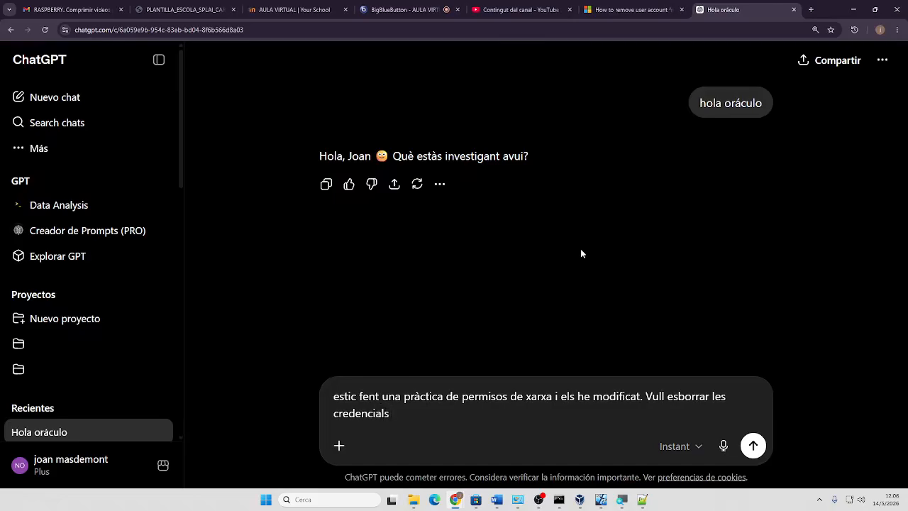
{"action": "type", "text": " emmagatzemades des del clie"}
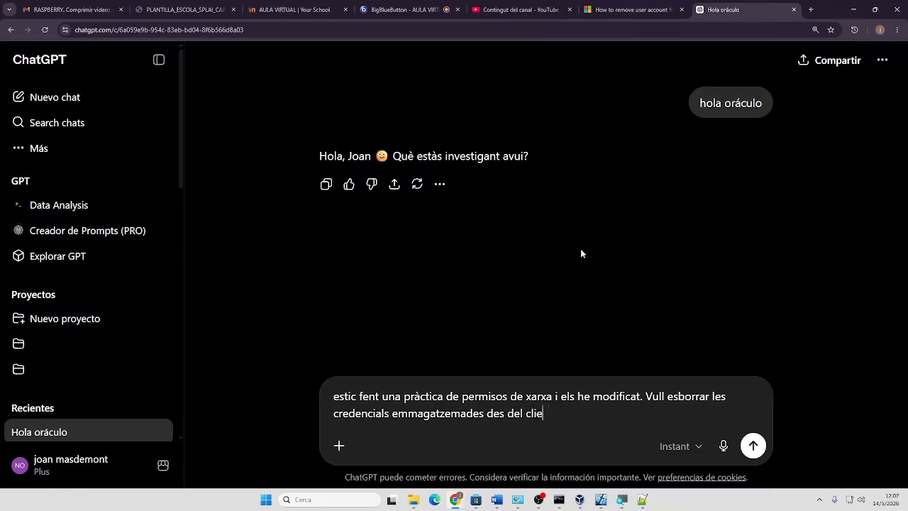
{"action": "type", "text": "nt perquè hauria "}
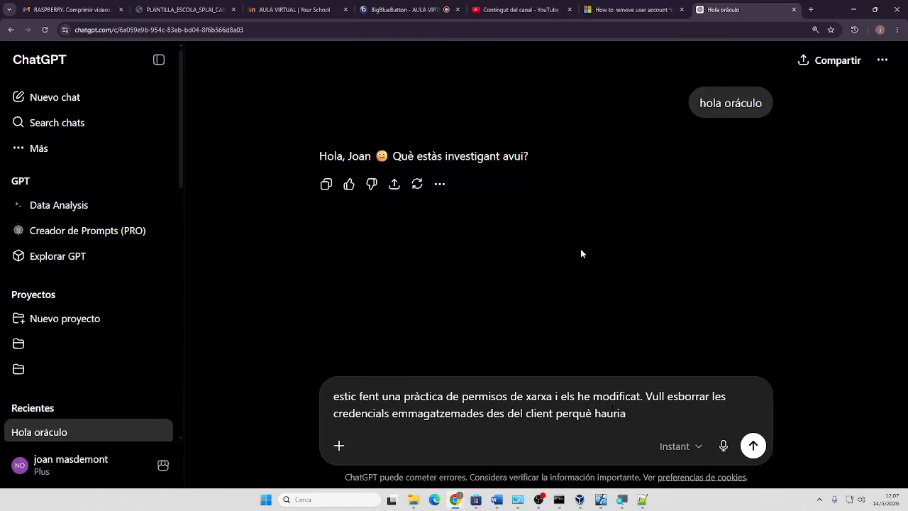
{"action": "type", "text": "de reiniciar l'"}
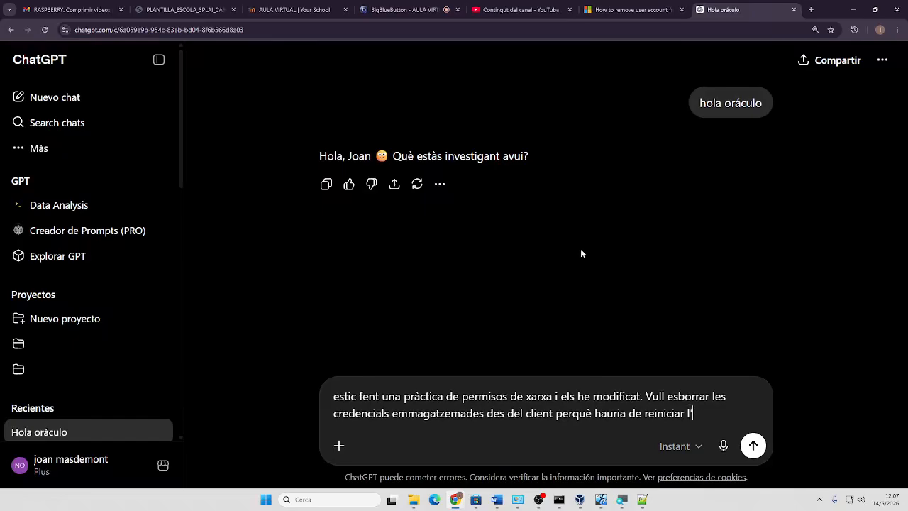
{"action": "type", "text": "ordinador per"}
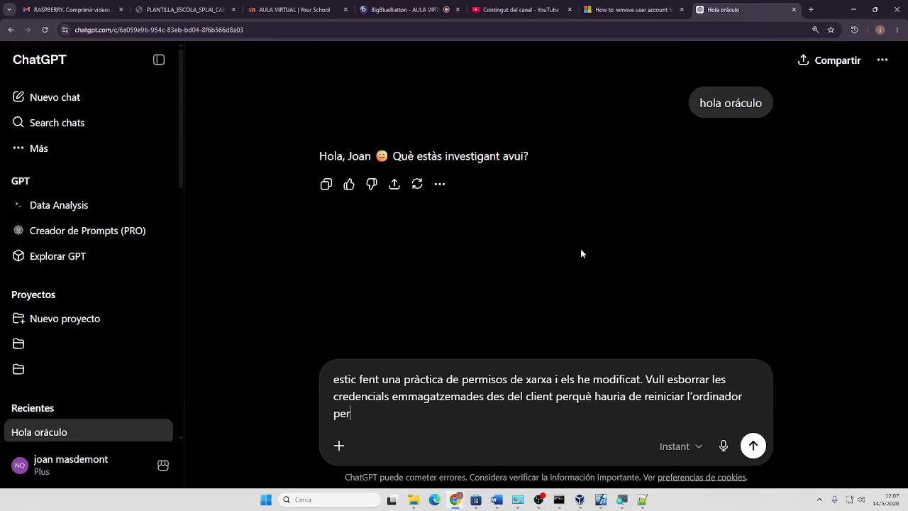
{"action": "type", "text": " fer vigents els canvis"}
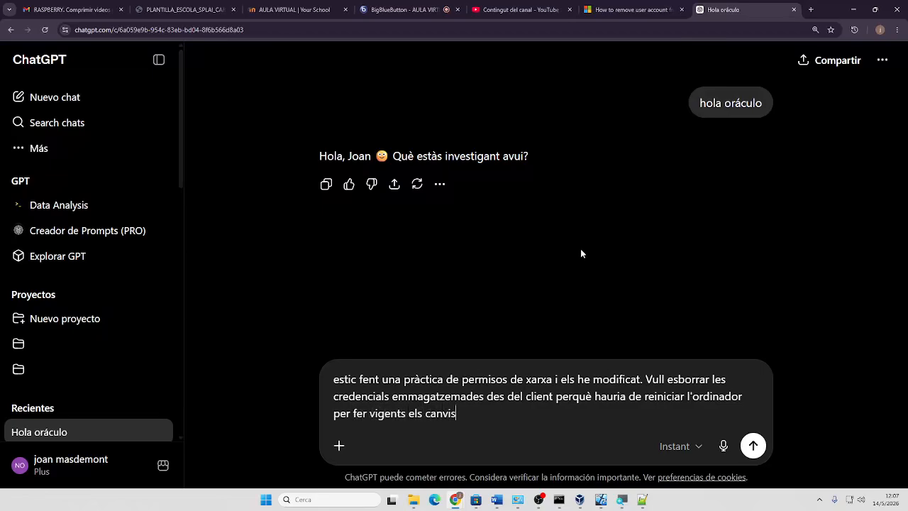
{"action": "key", "text": "Return"}
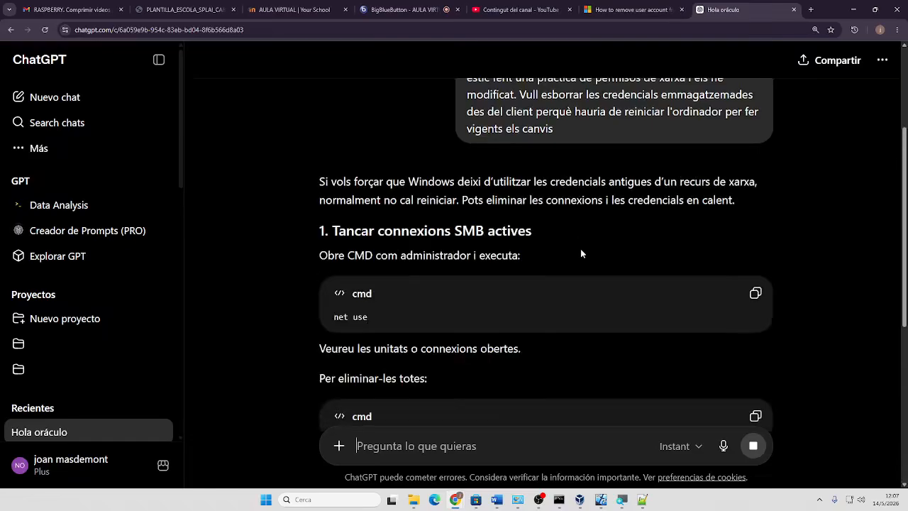
Scroll ChatGPT's reply down to the '2. Esborrar credencials guardades' Mètode gràfic steps
{"action": "scroll", "coordinate": [580, 254], "scroll_direction": "down", "scroll_amount": 2}
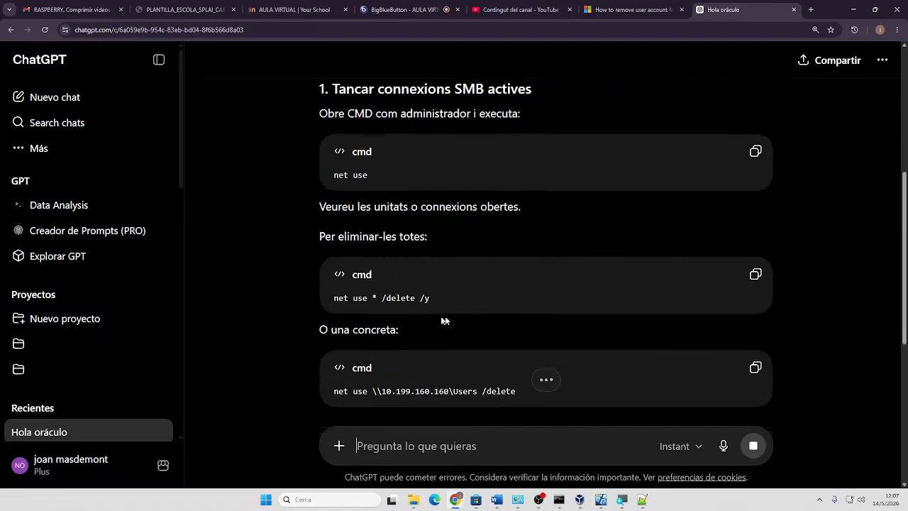
{"action": "scroll", "coordinate": [383, 316], "scroll_direction": "down", "scroll_amount": 1}
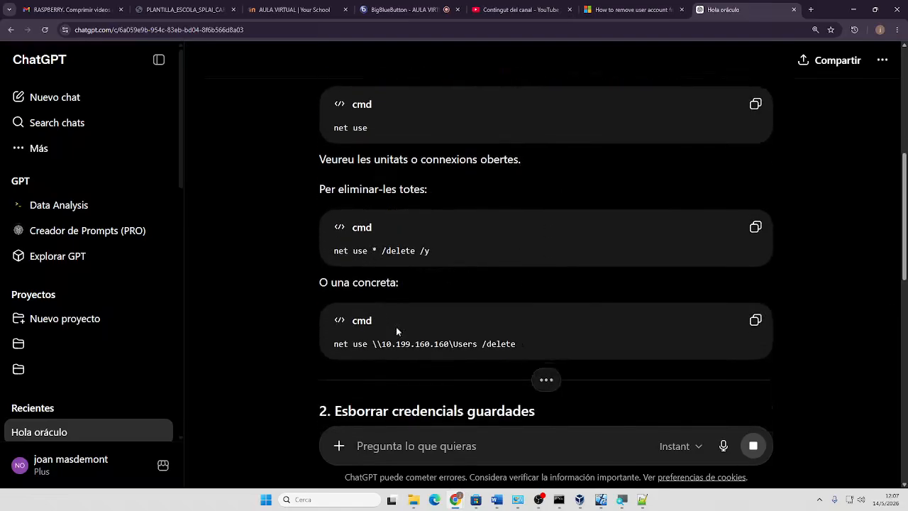
{"action": "scroll", "coordinate": [535, 348], "scroll_direction": "down", "scroll_amount": 2}
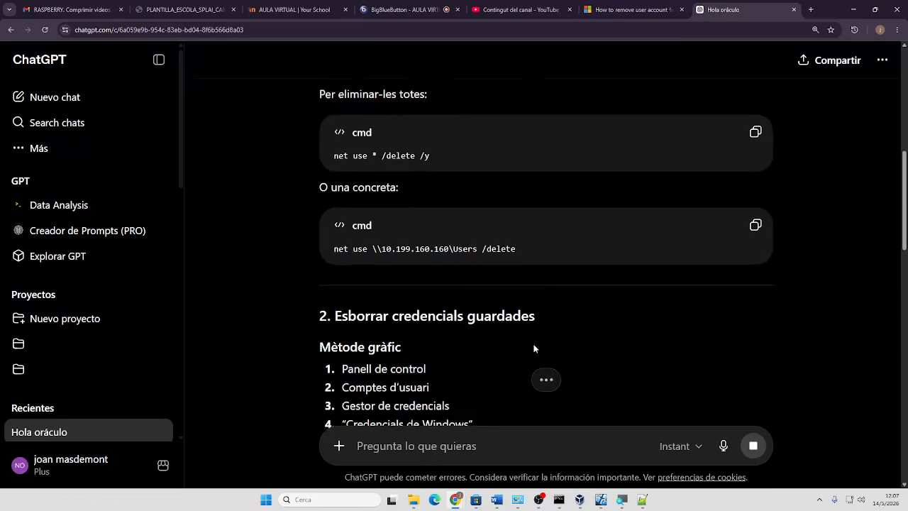
{"action": "scroll", "coordinate": [535, 348], "scroll_direction": "down", "scroll_amount": 2}
{"action": "scroll", "coordinate": [429, 329], "scroll_direction": "down", "scroll_amount": 1}
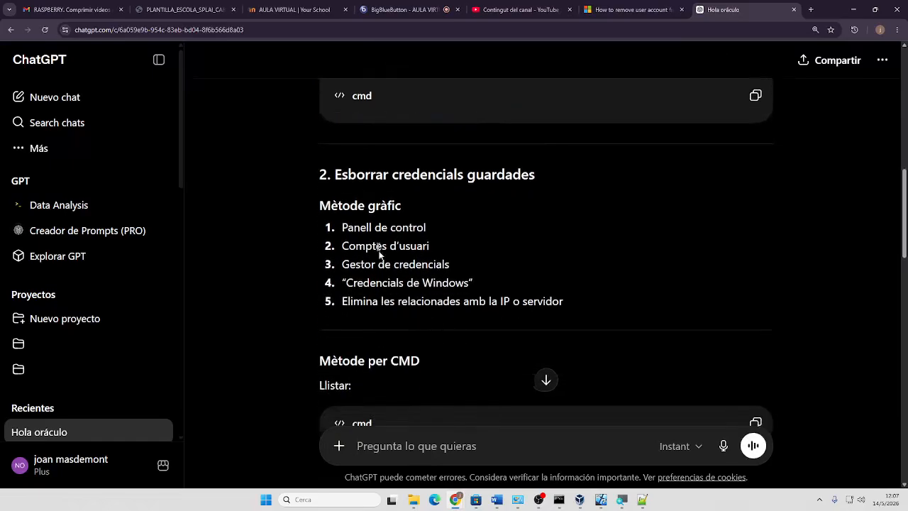
Open Control Panel from a 'control' search and move its window to the upper right
{"action": "left_click", "coordinate": [327, 499]}
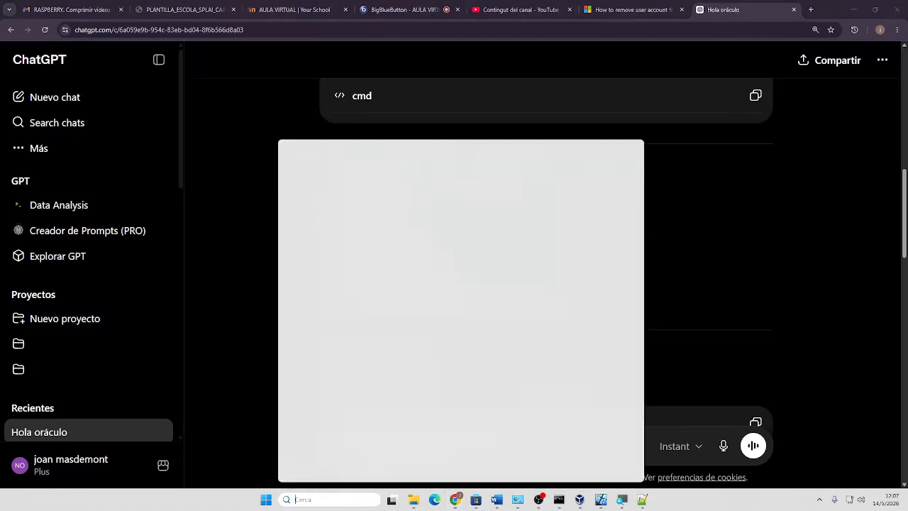
{"action": "type", "text": "control"}
{"action": "key", "text": "Return"}
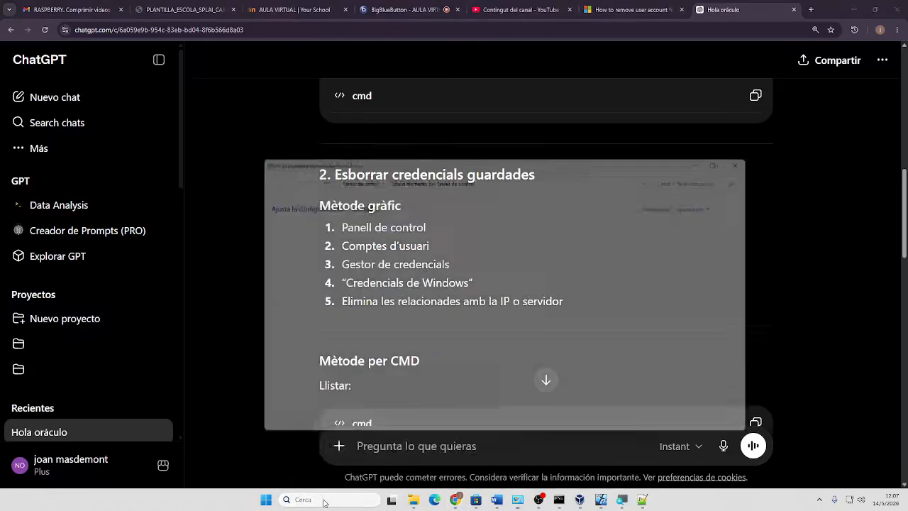
{"action": "left_click_drag", "start_coordinate": [520, 148], "coordinate": [733, 51]}
Go to Credential Manager's Windows credentials under Comptes d'usuari and review the generic credentials list
{"action": "left_click", "coordinate": [648, 192]}
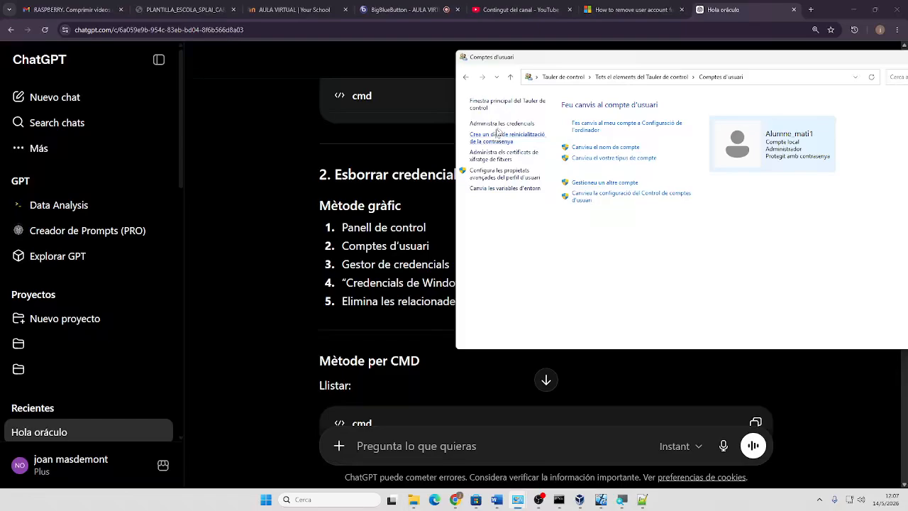
{"action": "left_click", "coordinate": [501, 125]}
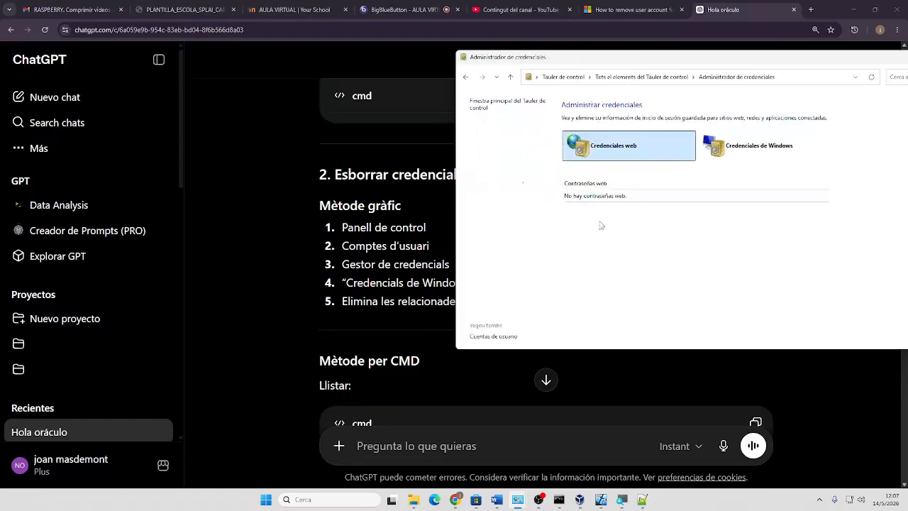
{"action": "left_click", "coordinate": [741, 150]}
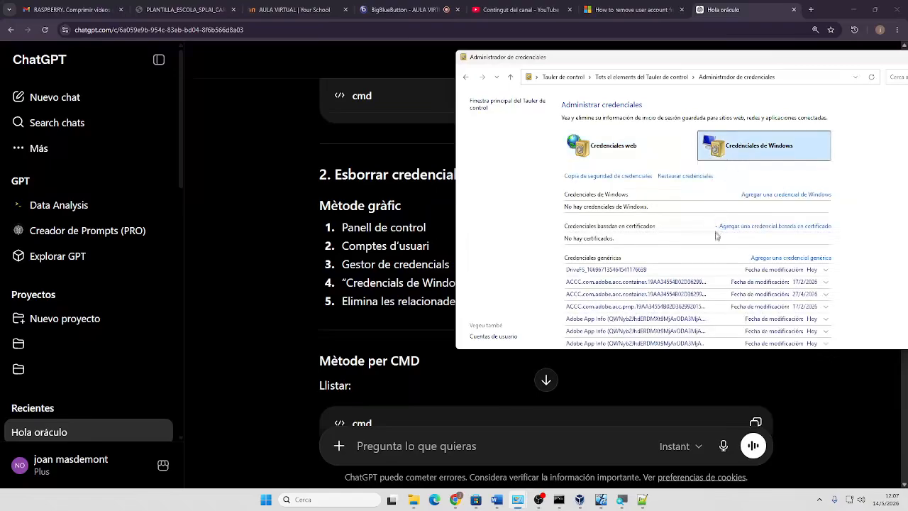
{"action": "left_click_drag", "start_coordinate": [749, 62], "coordinate": [608, 53]}
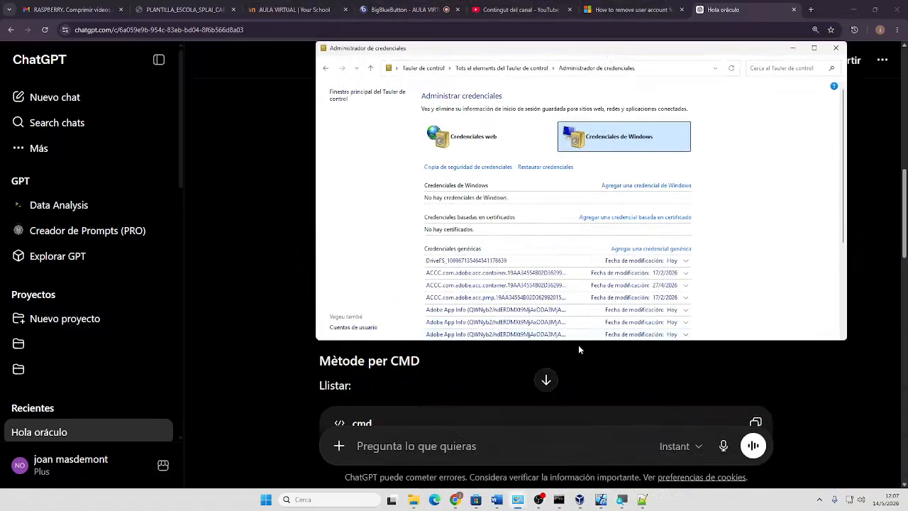
{"action": "scroll", "coordinate": [574, 293], "scroll_direction": "down", "scroll_amount": 4}
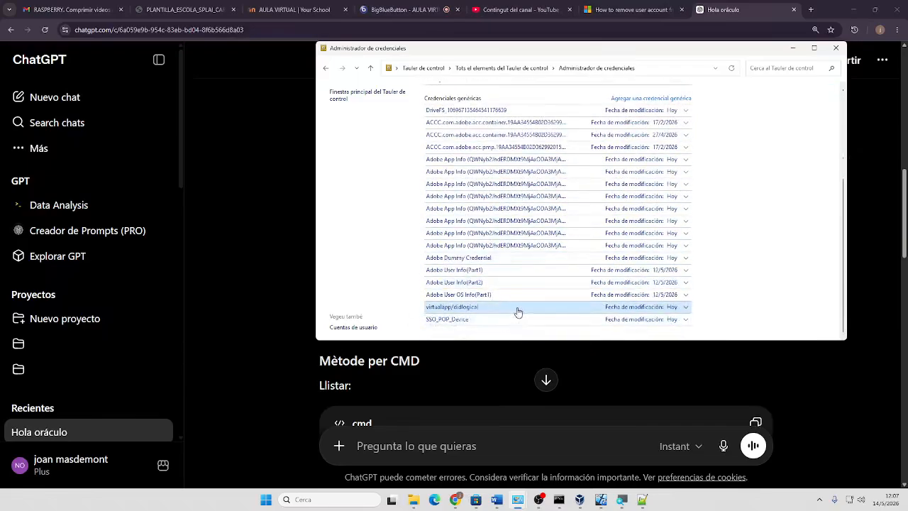
{"action": "scroll", "coordinate": [520, 300], "scroll_direction": "up", "scroll_amount": 1}
{"action": "scroll", "coordinate": [520, 300], "scroll_direction": "up", "scroll_amount": 2}
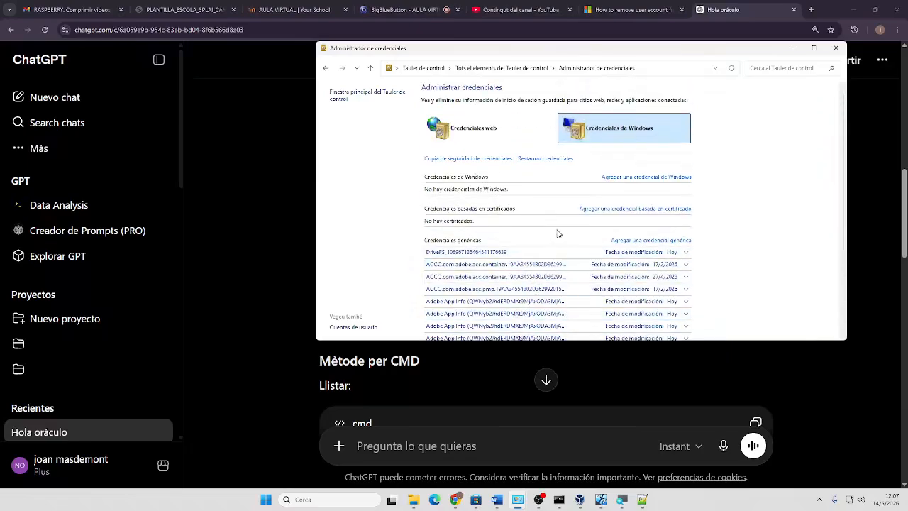
Remove the DriveFS generic credential from Credential Manager
{"action": "left_click", "coordinate": [686, 253]}
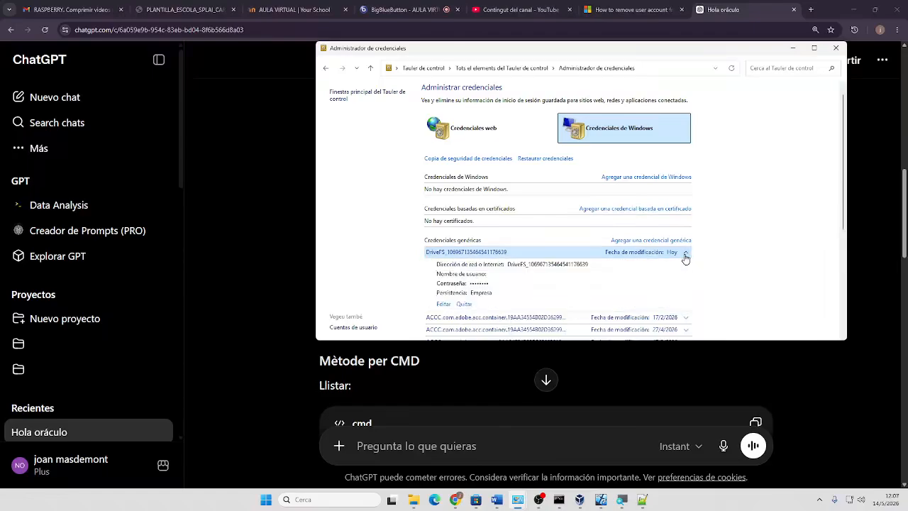
{"action": "left_click", "coordinate": [463, 309]}
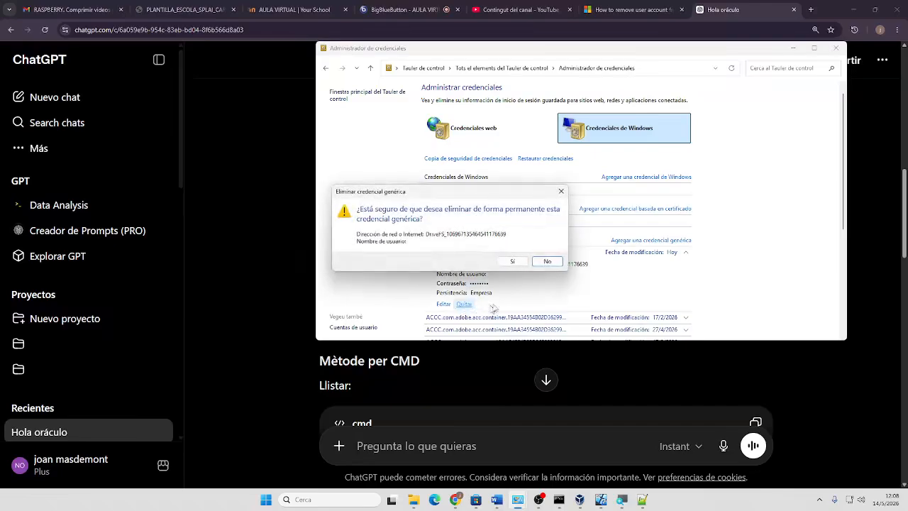
{"action": "left_click", "coordinate": [519, 261]}
{"action": "scroll", "coordinate": [556, 287], "scroll_direction": "down", "scroll_amount": 2}
{"action": "scroll", "coordinate": [557, 287], "scroll_direction": "down", "scroll_amount": 2}
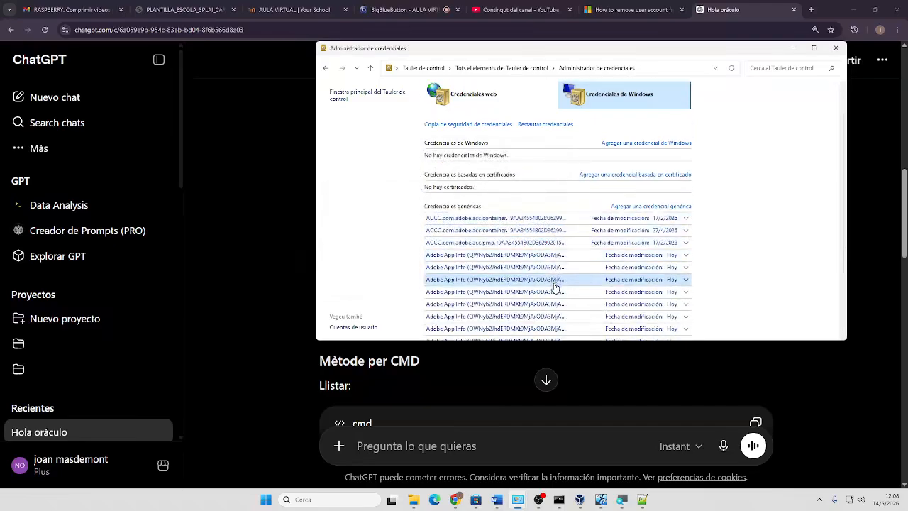
{"action": "scroll", "coordinate": [557, 287], "scroll_direction": "down", "scroll_amount": 5}
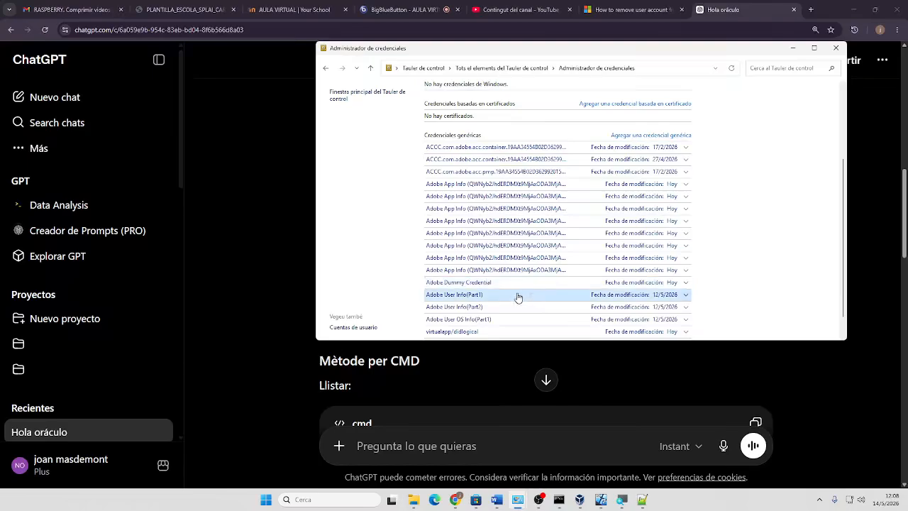
{"action": "scroll", "coordinate": [517, 295], "scroll_direction": "down", "scroll_amount": 1}
{"action": "scroll", "coordinate": [500, 302], "scroll_direction": "down", "scroll_amount": 1}
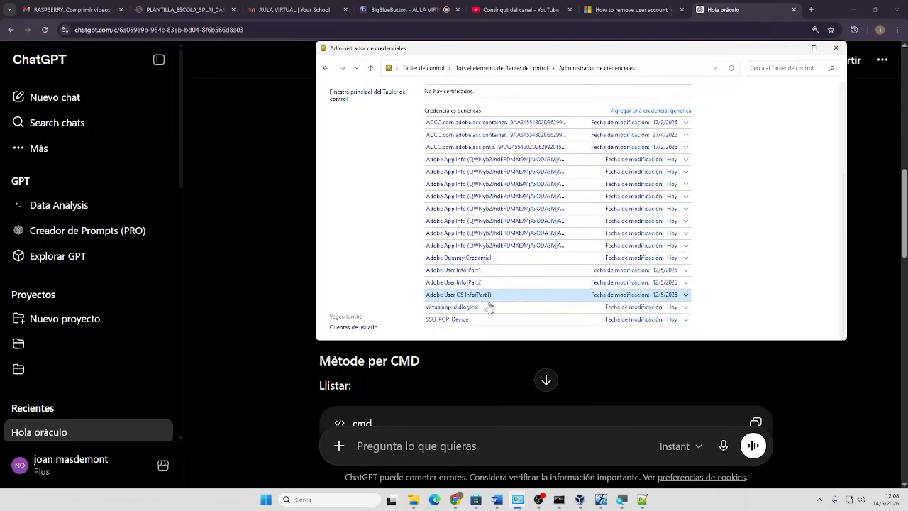
Remove the virtualapp/didlogical and SSO_POP_Device generic credentials too
{"action": "left_click", "coordinate": [686, 308]}
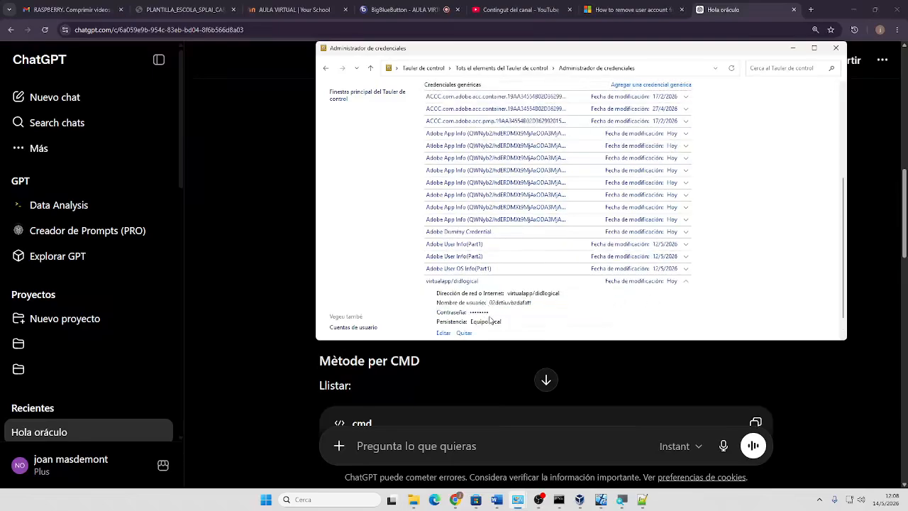
{"action": "left_click", "coordinate": [464, 333]}
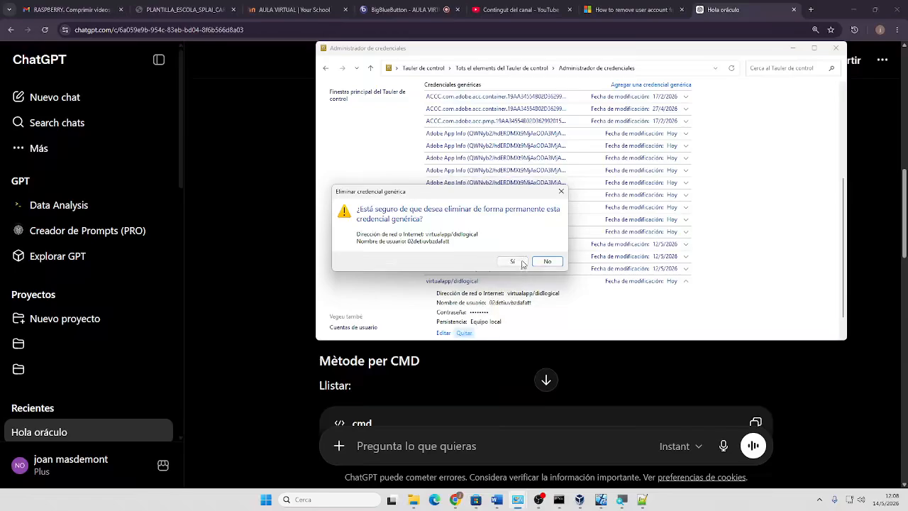
{"action": "left_click", "coordinate": [521, 261]}
{"action": "scroll", "coordinate": [619, 322], "scroll_direction": "down", "scroll_amount": 4}
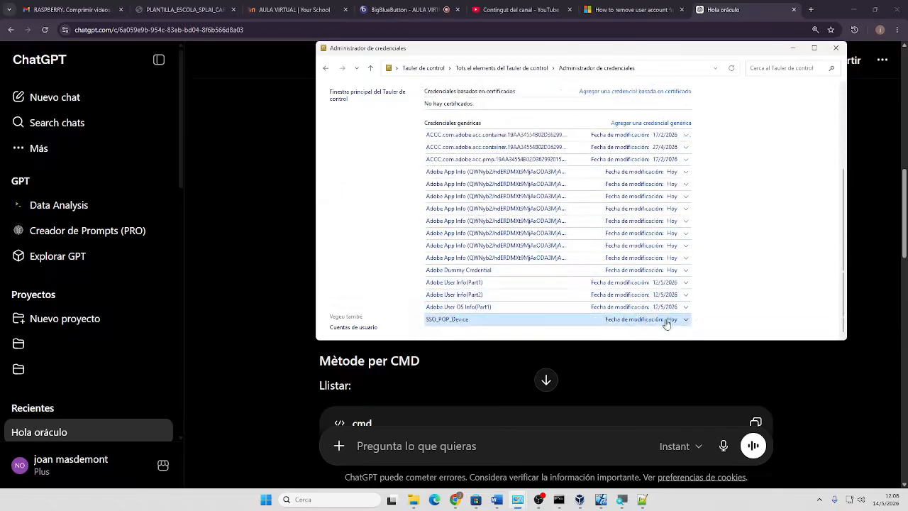
{"action": "left_click", "coordinate": [687, 321]}
{"action": "left_click", "coordinate": [464, 318]}
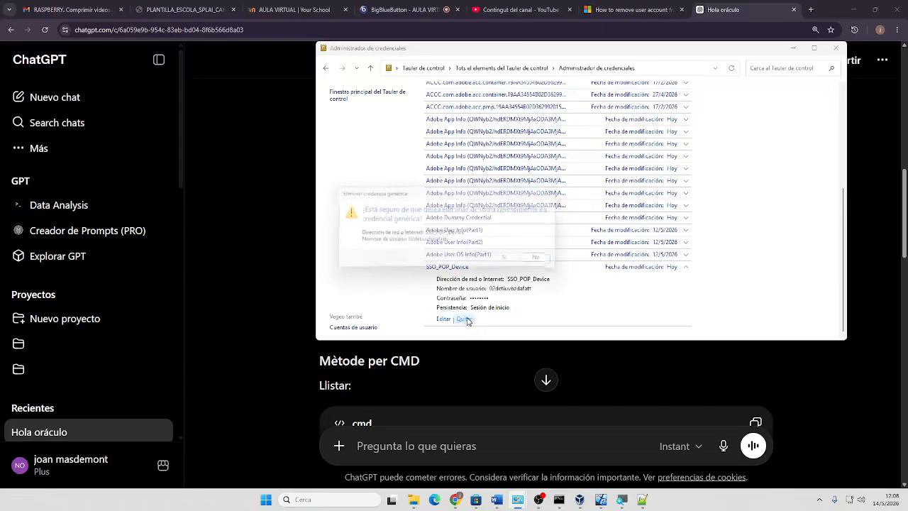
{"action": "left_click", "coordinate": [513, 262]}
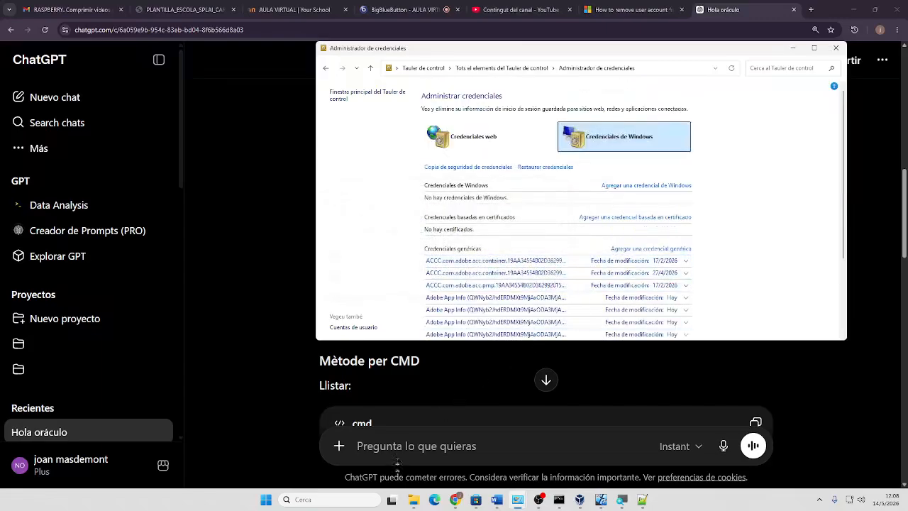
{"action": "left_click", "coordinate": [412, 502]}
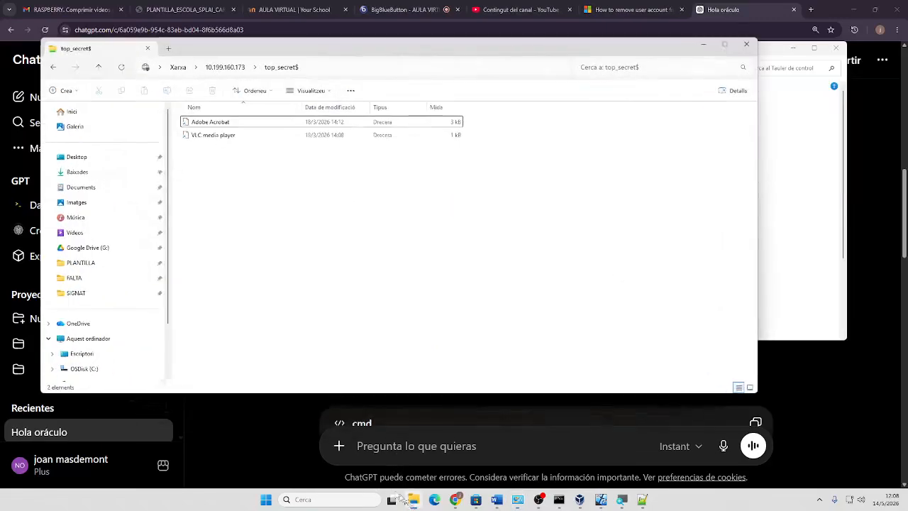
Trim \top_secret$ from the Explorer address to list the diogenes, escriptura and lectura shares on 10.199.160.173
{"action": "left_click", "coordinate": [331, 68]}
{"action": "key", "text": "Return"}
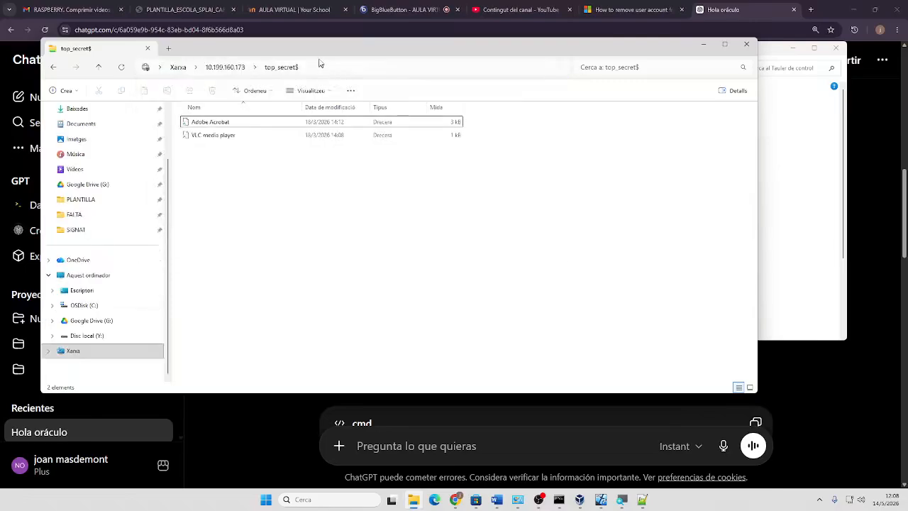
{"action": "left_click", "coordinate": [320, 65]}
{"action": "left_click", "coordinate": [203, 68]}
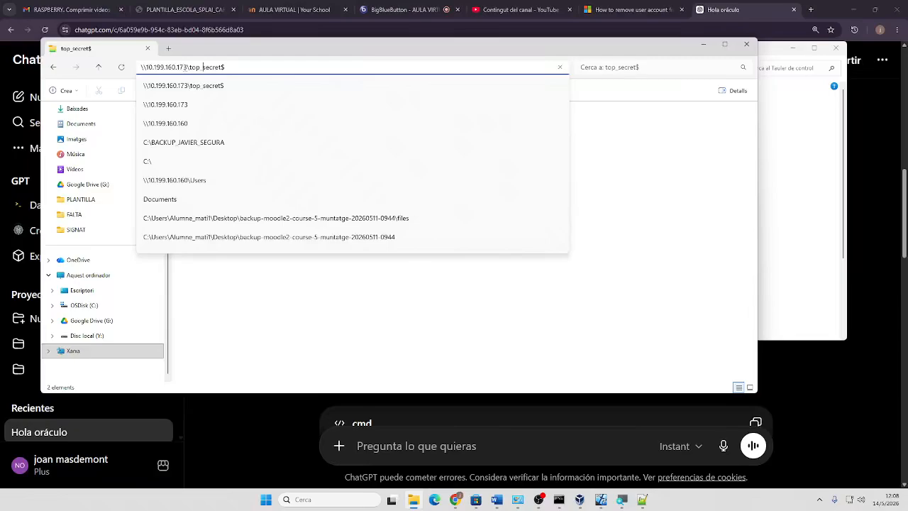
{"action": "left_click_drag", "start_coordinate": [197, 67], "coordinate": [442, 40]}
{"action": "key", "text": "BackSpace"}
{"action": "key", "text": "Return"}
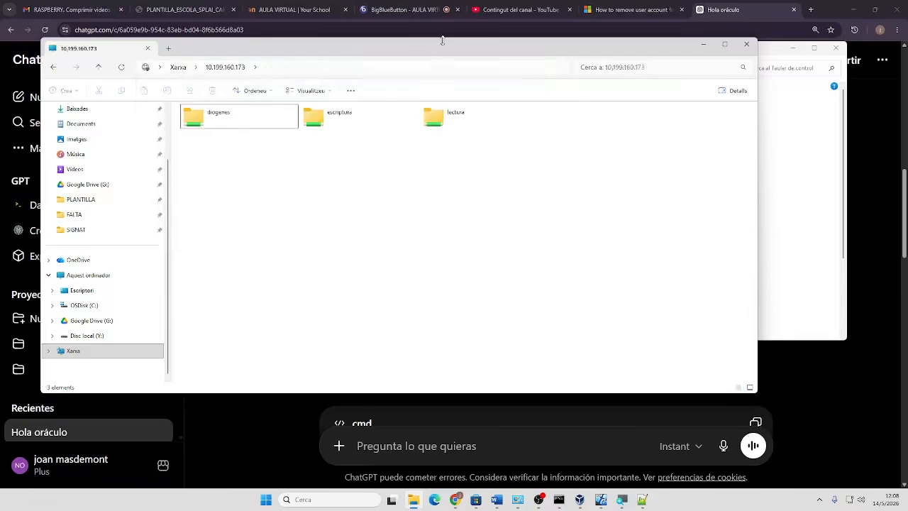
Close Explorer and Credential Manager and minimize the browser to show the VM
{"action": "left_click", "coordinate": [746, 45]}
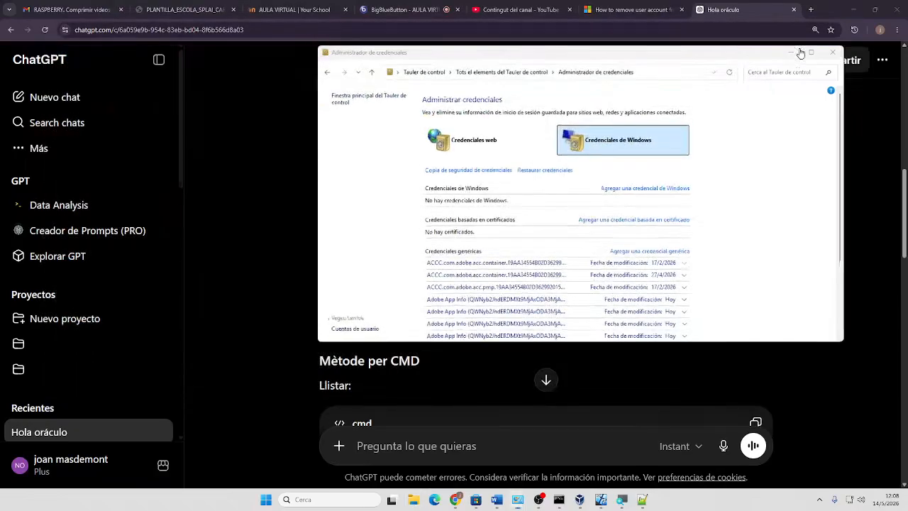
{"action": "left_click", "coordinate": [836, 49]}
{"action": "left_click", "coordinate": [849, 13]}
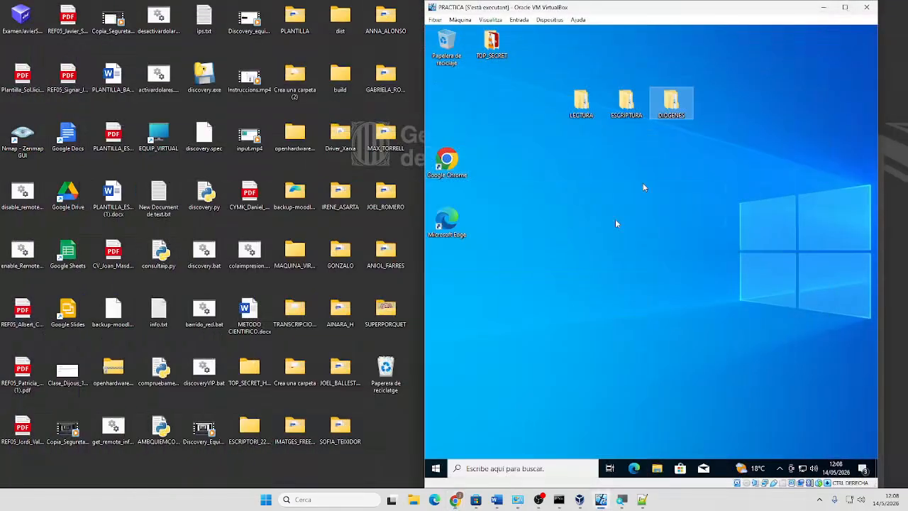
Review LECTURA's Security permissions in the guest and close its properties without changes
{"action": "left_click", "coordinate": [434, 470]}
{"action": "left_click", "coordinate": [824, 235]}
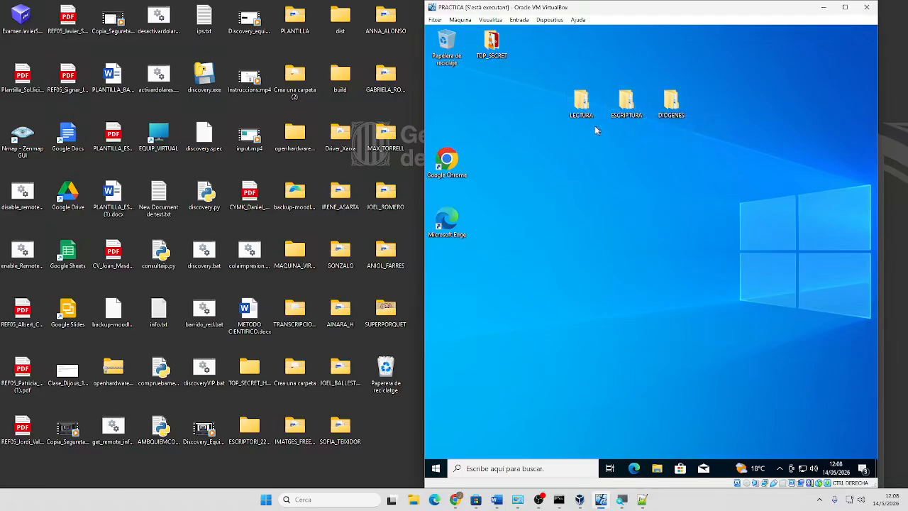
{"action": "right_click", "coordinate": [579, 94]}
{"action": "left_click", "coordinate": [632, 293]}
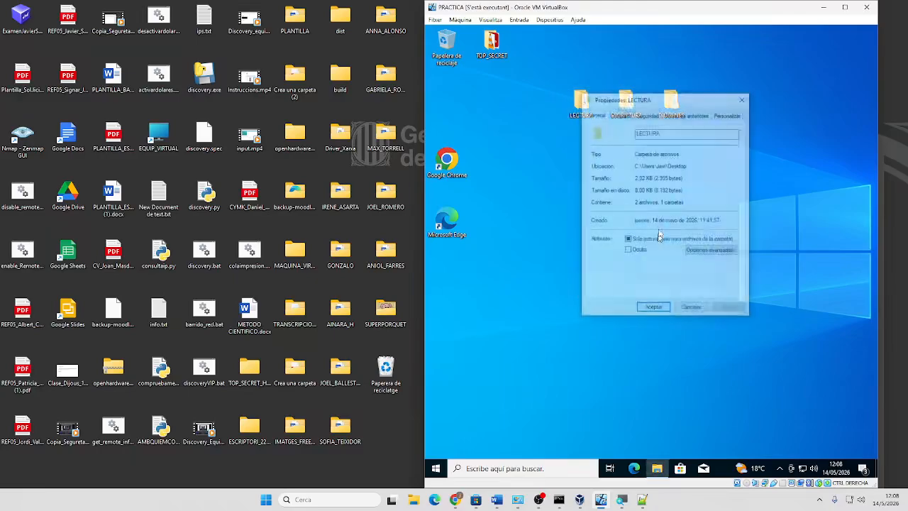
{"action": "left_click", "coordinate": [648, 114]}
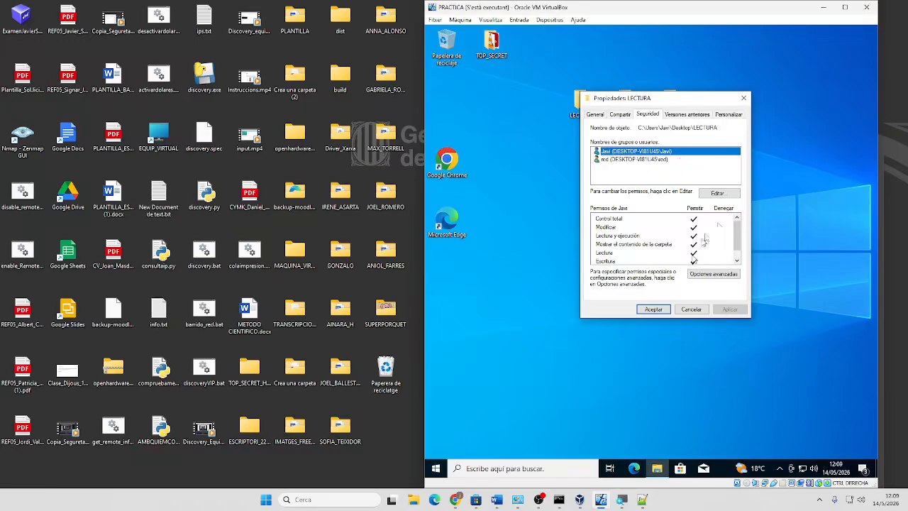
{"action": "left_click", "coordinate": [690, 309]}
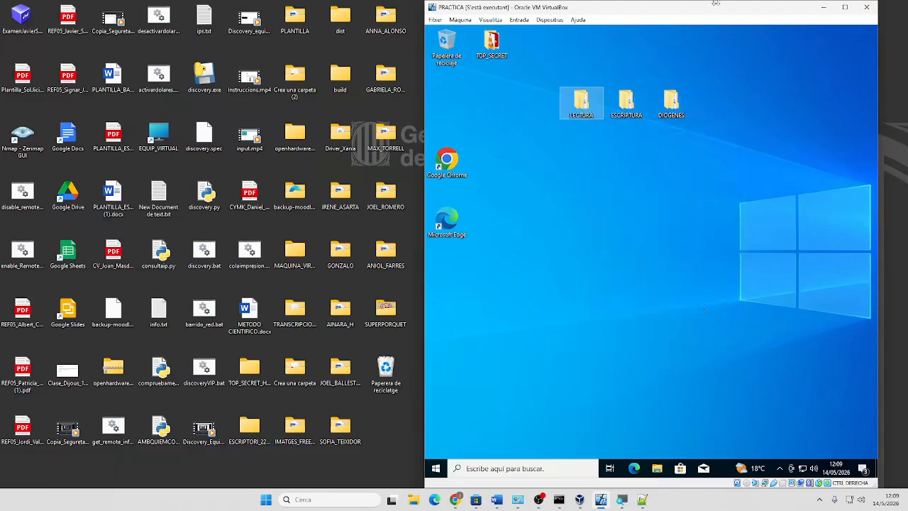
Inspect LECTURA's advanced sharing permissions and close everything unchanged
{"action": "right_click", "coordinate": [579, 105]}
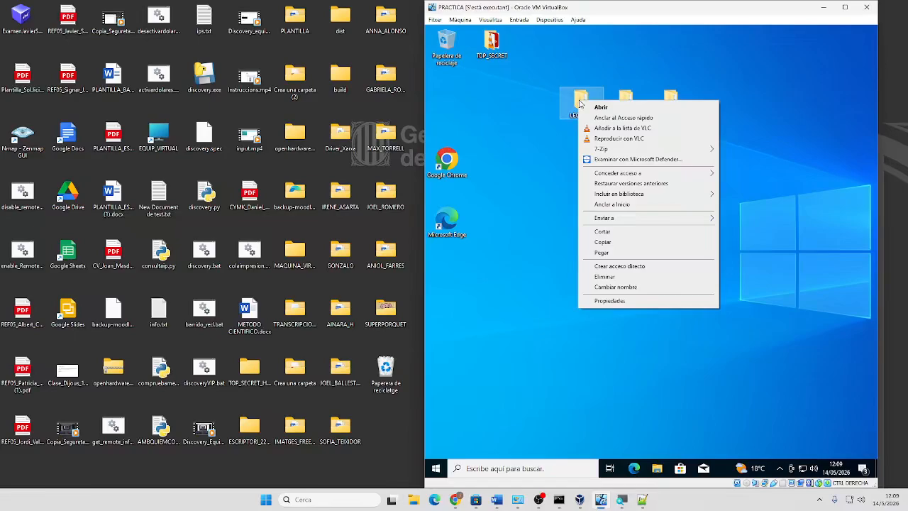
{"action": "left_click", "coordinate": [609, 301]}
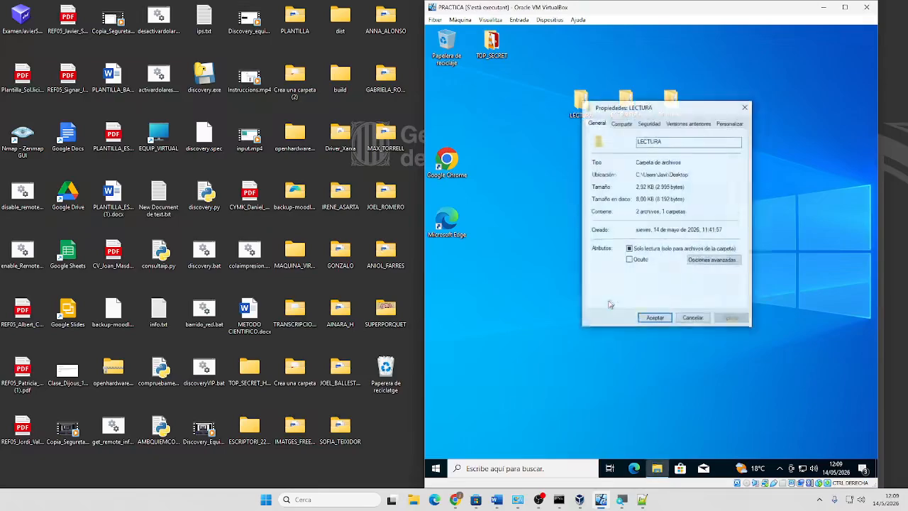
{"action": "left_click", "coordinate": [621, 123]}
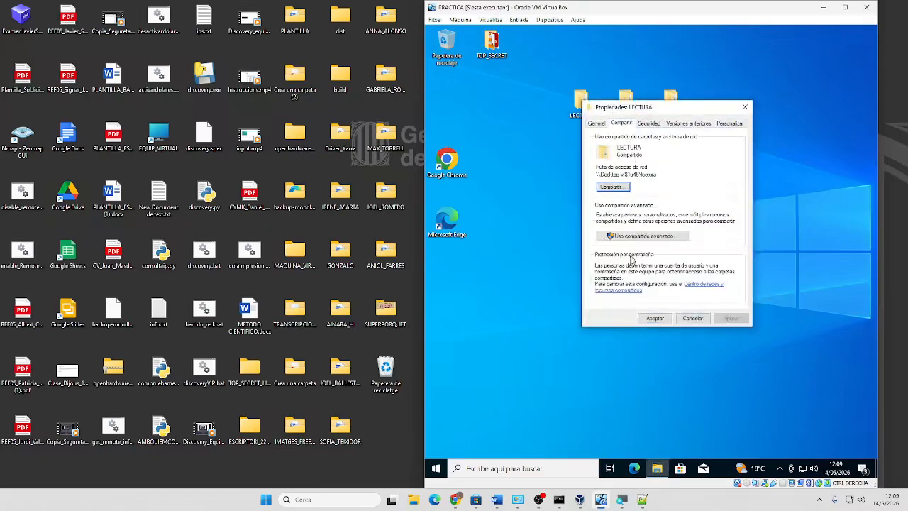
{"action": "left_click", "coordinate": [633, 237]}
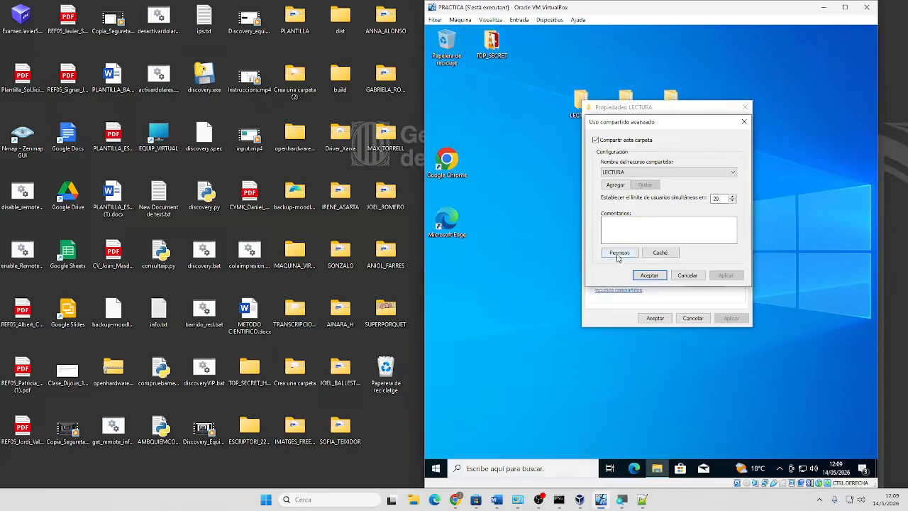
{"action": "left_click", "coordinate": [618, 255]}
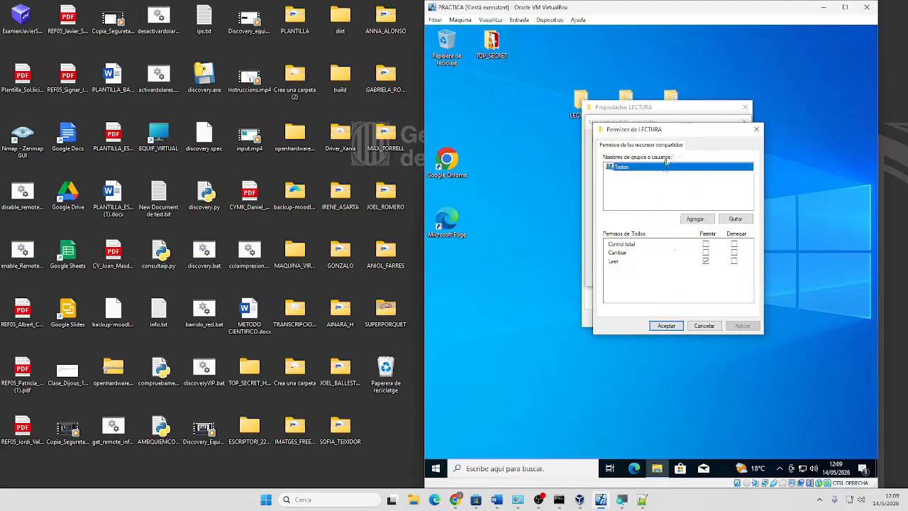
{"action": "left_click", "coordinate": [757, 130]}
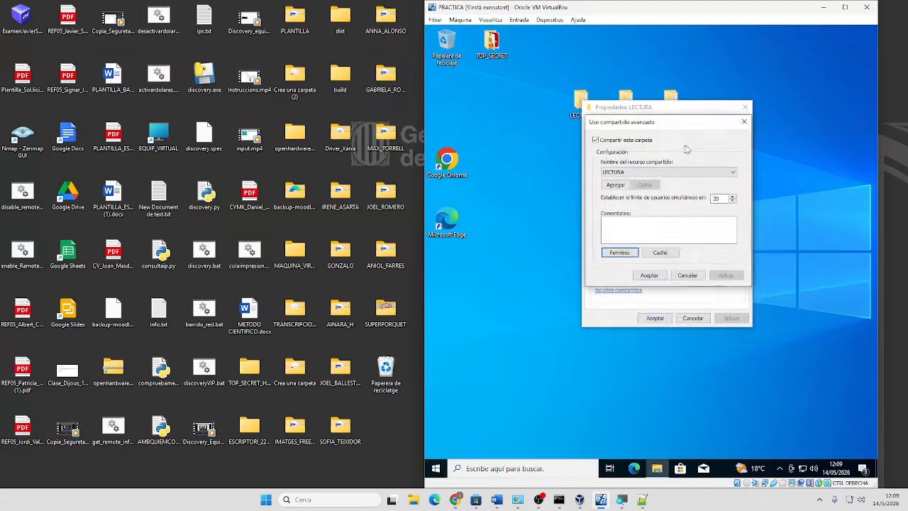
{"action": "left_click", "coordinate": [697, 276]}
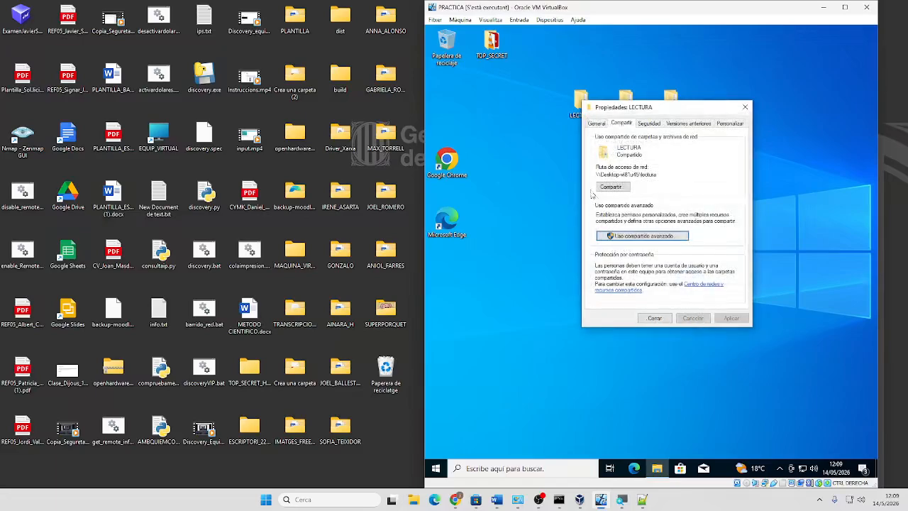
{"action": "left_click", "coordinate": [655, 317]}
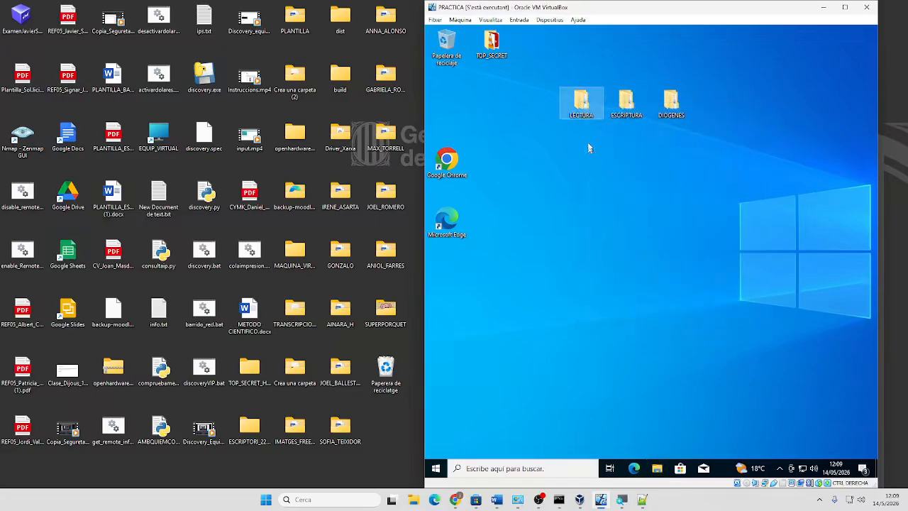
Grant Todos Control total on the LECTURA share and apply it
{"action": "right_click", "coordinate": [579, 107]}
{"action": "left_click", "coordinate": [608, 306]}
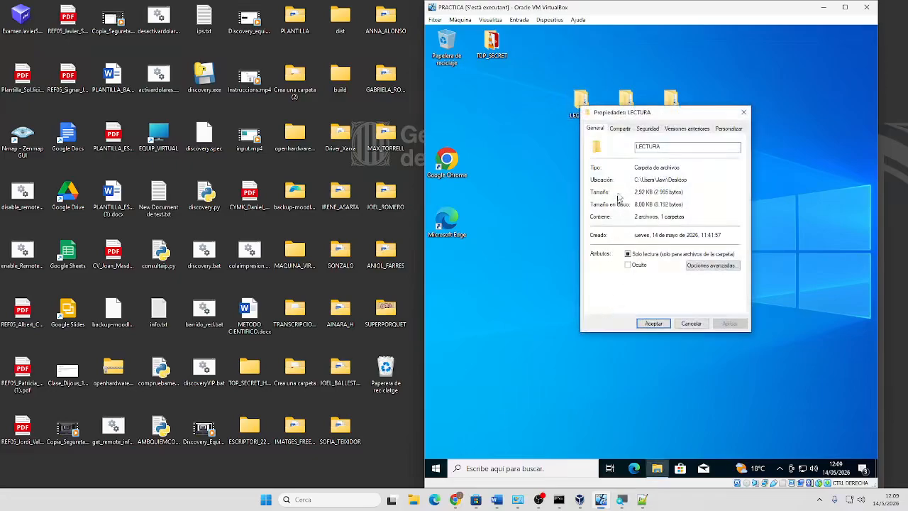
{"action": "left_click", "coordinate": [621, 129]}
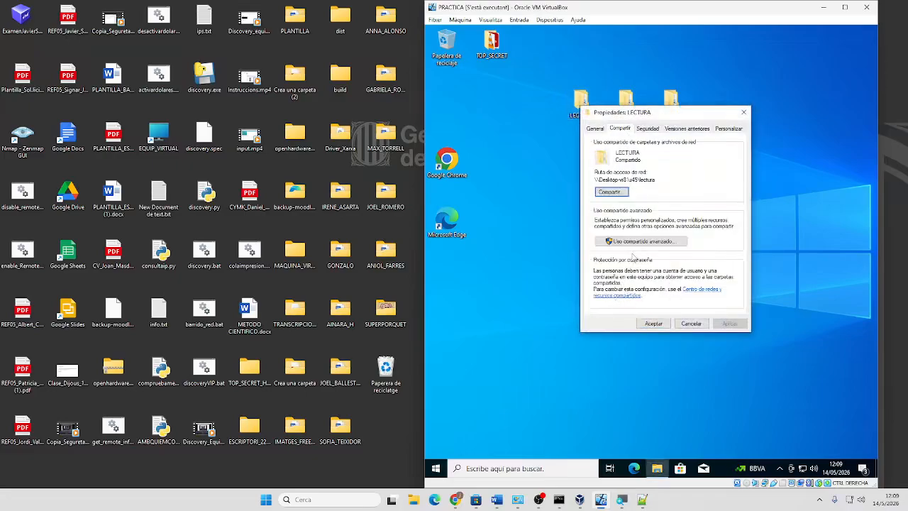
{"action": "left_click", "coordinate": [641, 241]}
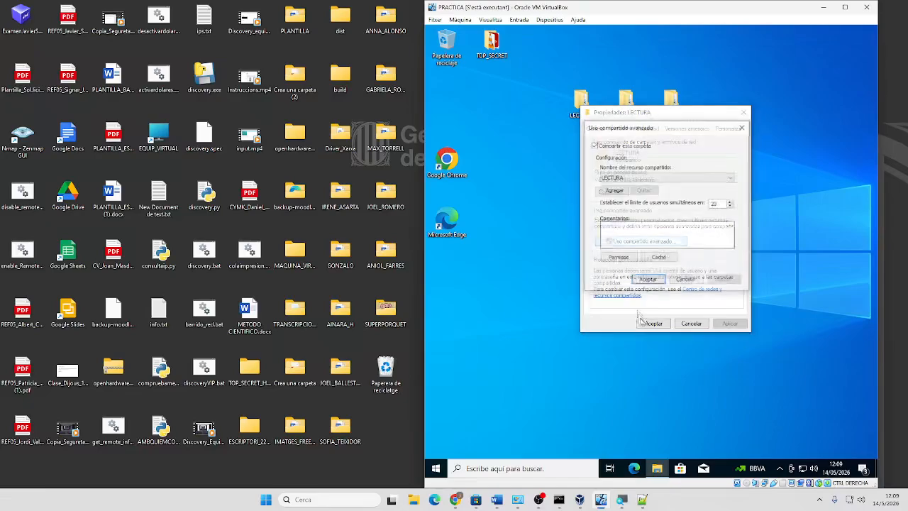
{"action": "left_click", "coordinate": [624, 258]}
{"action": "left_click", "coordinate": [704, 249]}
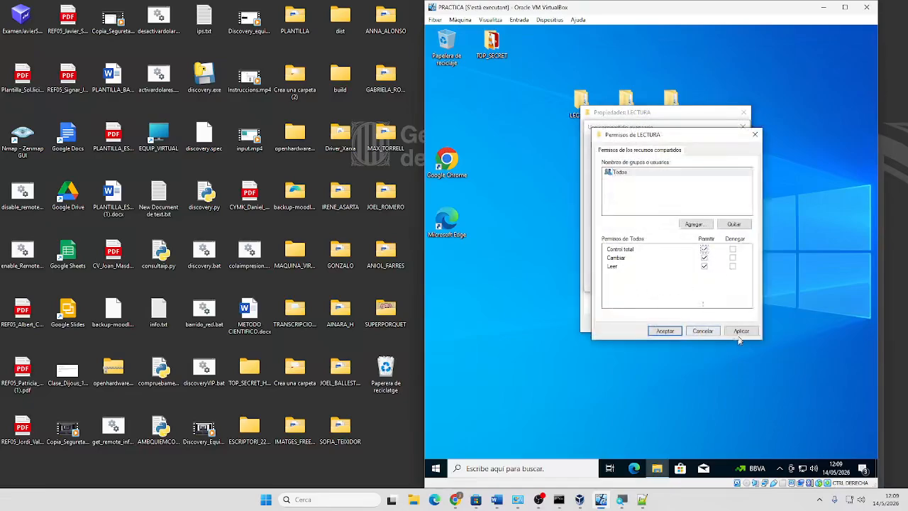
{"action": "left_click", "coordinate": [741, 332]}
{"action": "left_click", "coordinate": [662, 331]}
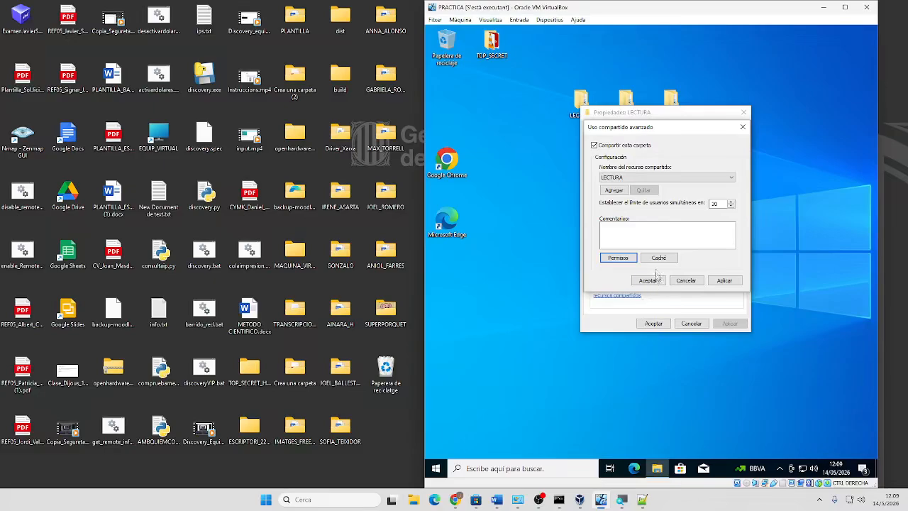
Verify the Todos share permissions, then apply the advanced sharing and close LECTURA's properties
{"action": "left_click", "coordinate": [618, 258]}
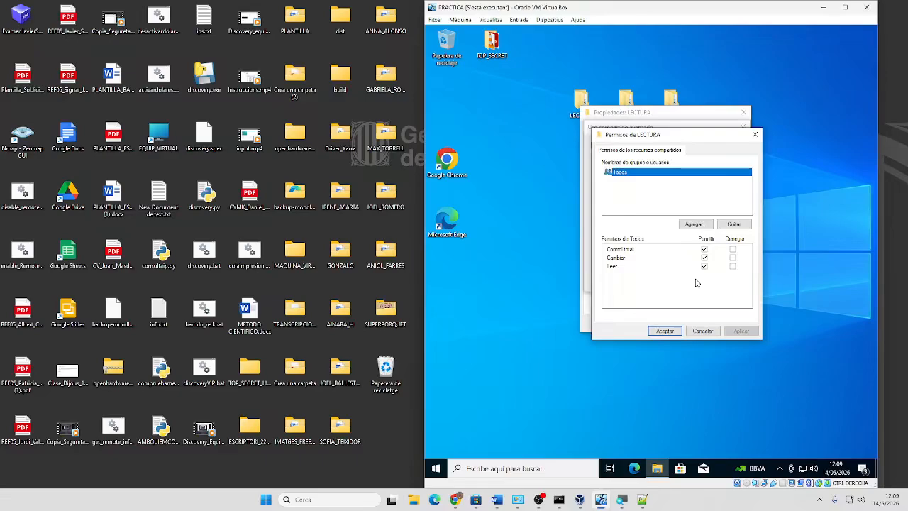
{"action": "left_click", "coordinate": [662, 330]}
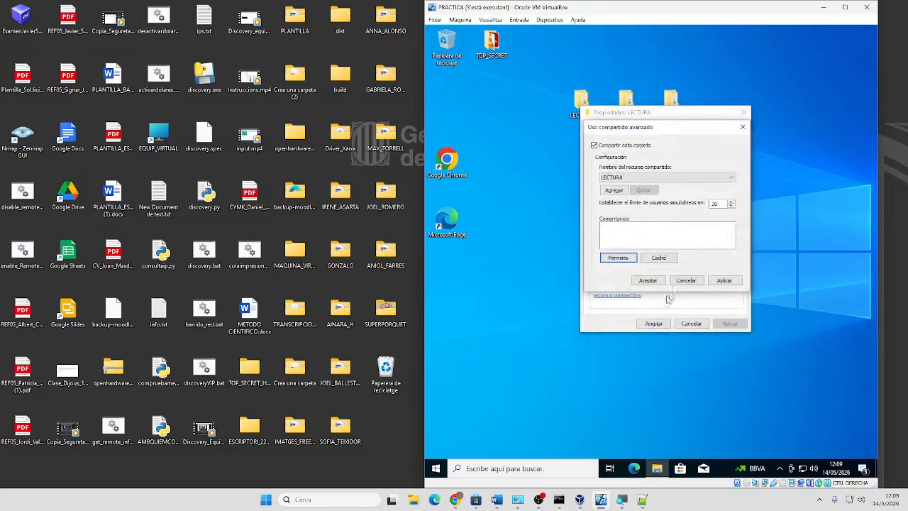
{"action": "left_click", "coordinate": [724, 280]}
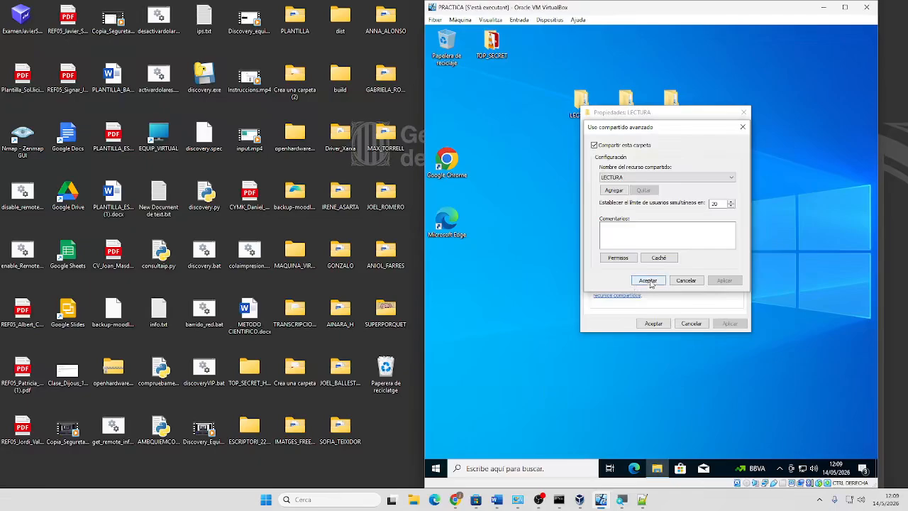
{"action": "left_click", "coordinate": [651, 281]}
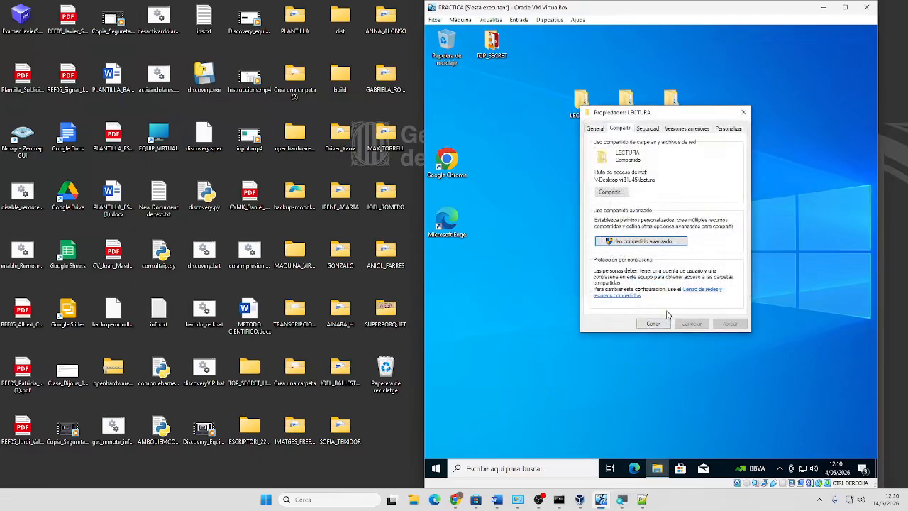
{"action": "left_click", "coordinate": [653, 323]}
Open the share permissions of the ESCRITURA folder through Properties and Advanced Sharing
{"action": "left_click", "coordinate": [623, 112]}
{"action": "right_click", "coordinate": [623, 111]}
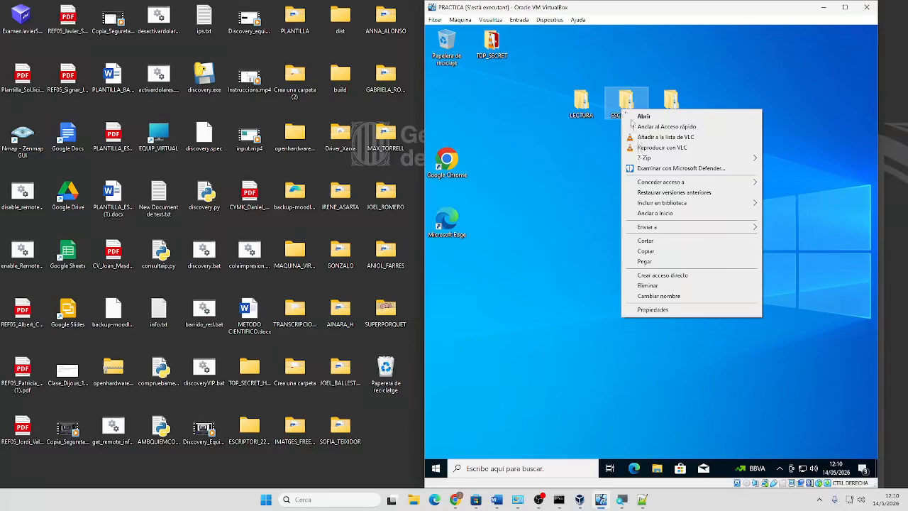
{"action": "left_click", "coordinate": [652, 310]}
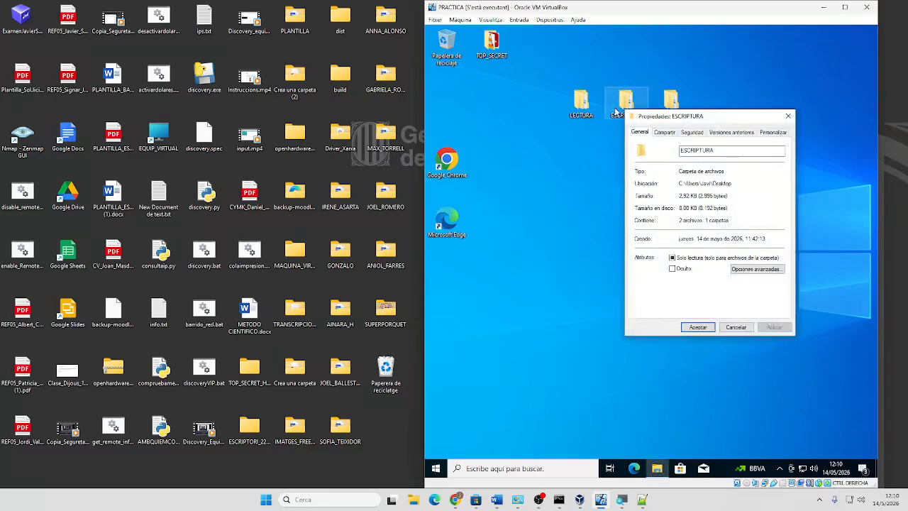
{"action": "left_click", "coordinate": [666, 133]}
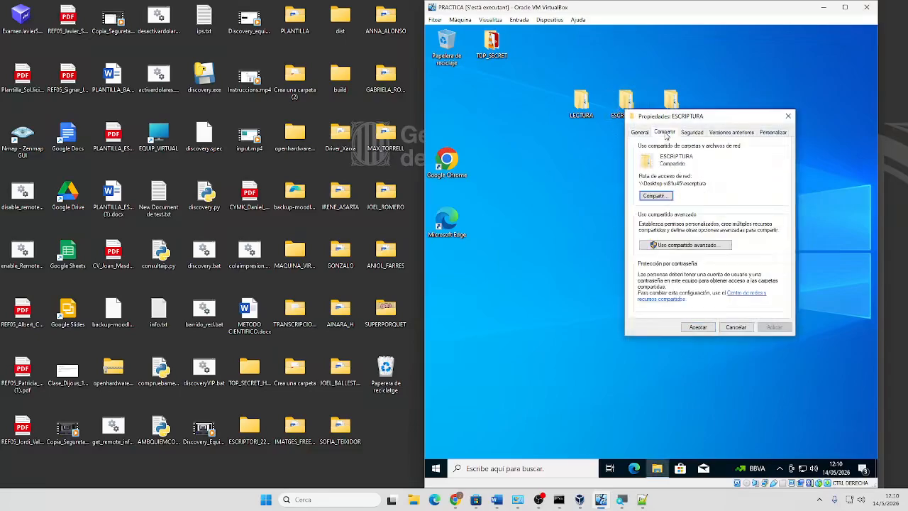
{"action": "left_click", "coordinate": [668, 245]}
{"action": "left_click", "coordinate": [660, 263]}
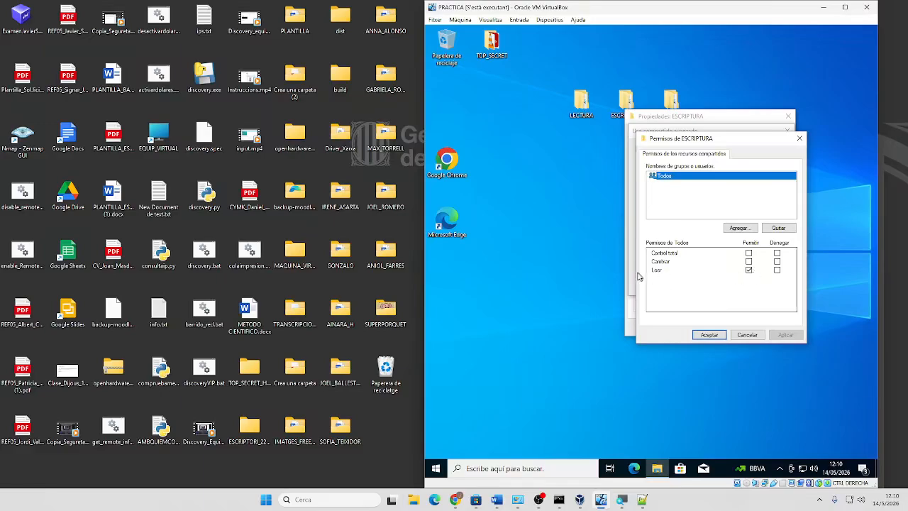
Give Todos Control total on the ESCRITURA share, then apply and close every sharing dialog
{"action": "left_click", "coordinate": [748, 253]}
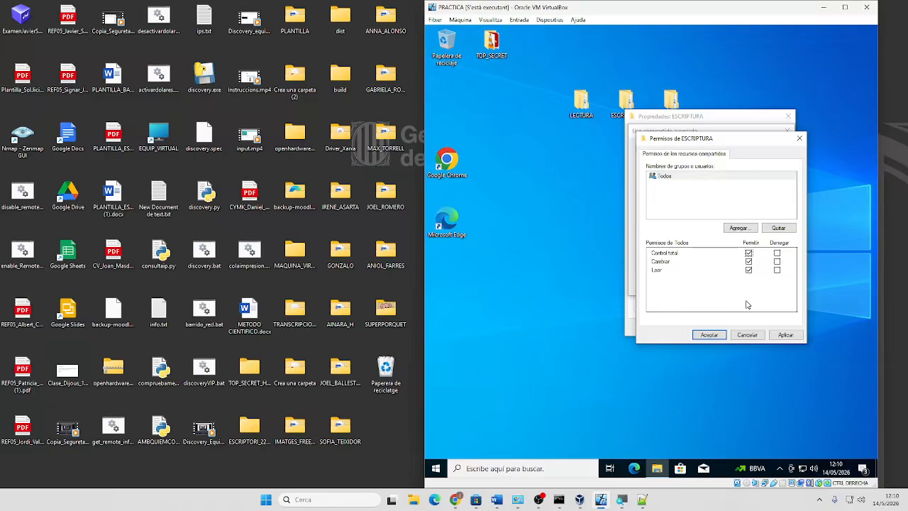
{"action": "left_click", "coordinate": [790, 335]}
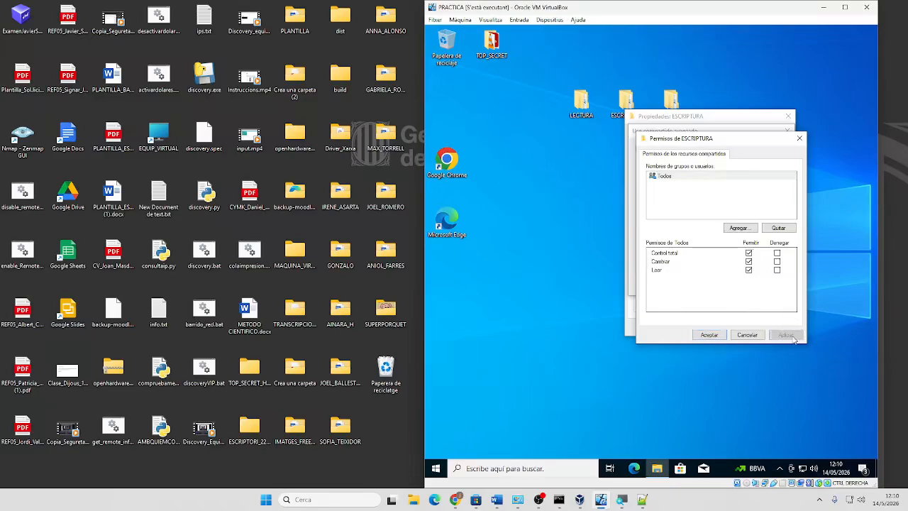
{"action": "left_click", "coordinate": [707, 336]}
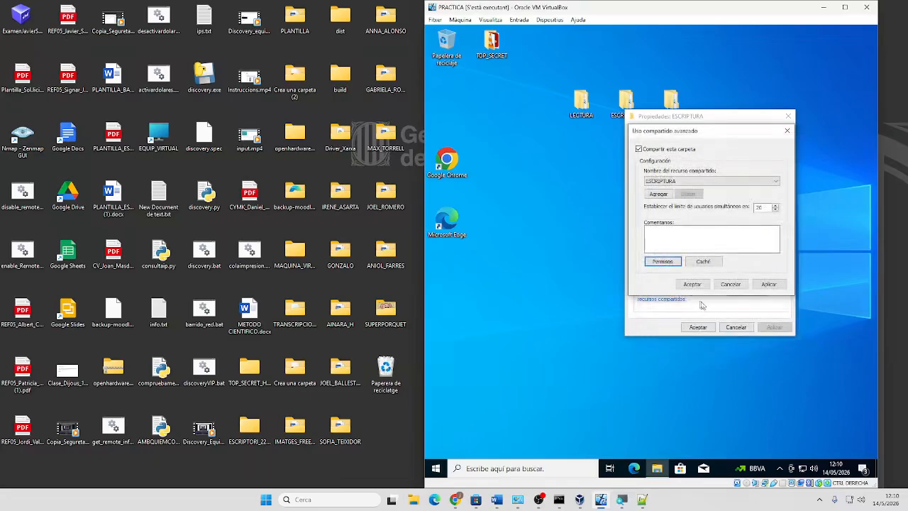
{"action": "left_click", "coordinate": [769, 284]}
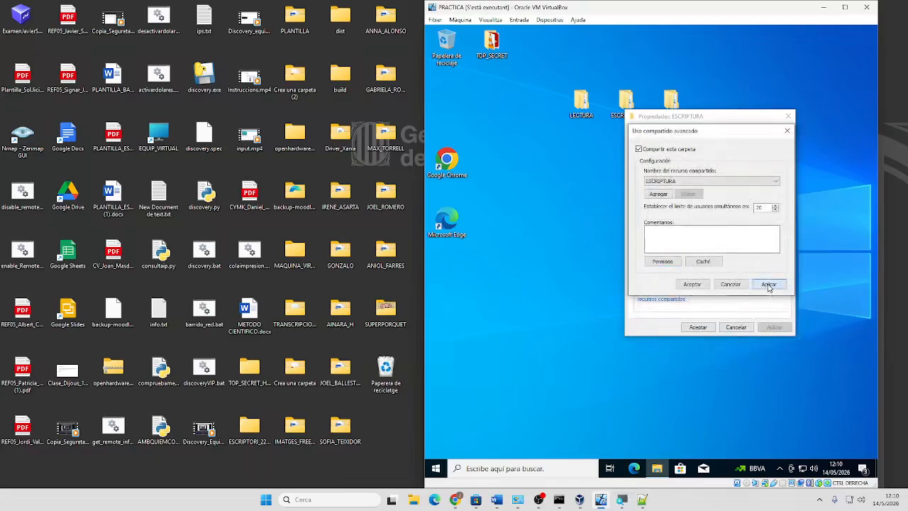
{"action": "left_click", "coordinate": [688, 284]}
{"action": "left_click", "coordinate": [698, 327]}
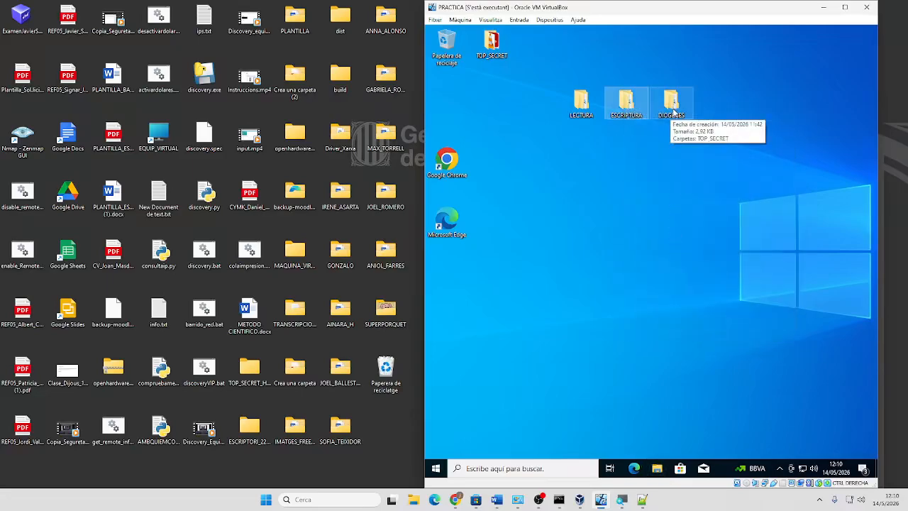
Open the share permissions of the DIOGENES folder through Properties and Advanced Sharing
{"action": "right_click", "coordinate": [671, 106]}
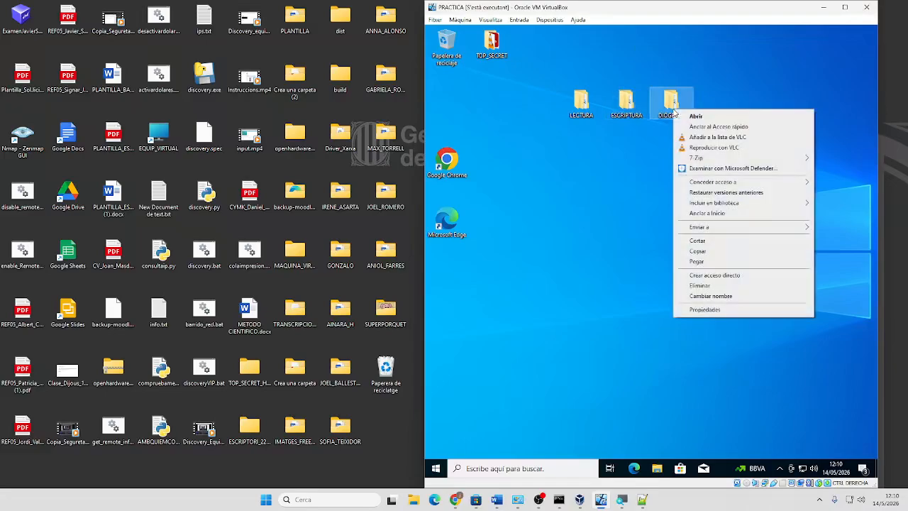
{"action": "left_click", "coordinate": [706, 313]}
{"action": "left_click", "coordinate": [717, 132]}
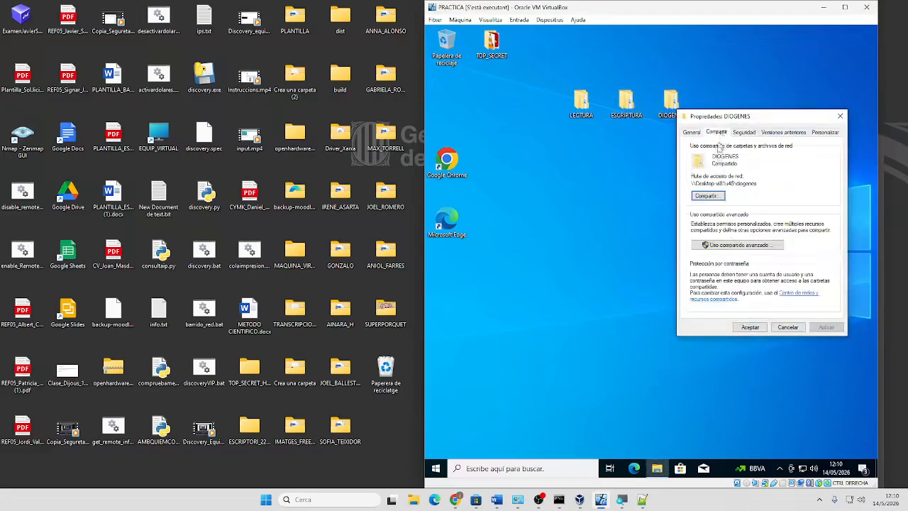
{"action": "left_click", "coordinate": [723, 246]}
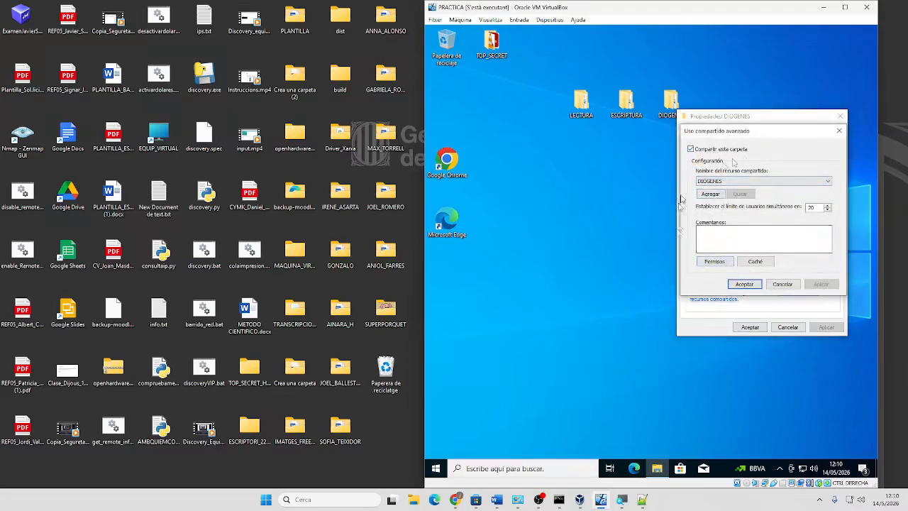
{"action": "left_click", "coordinate": [706, 264]}
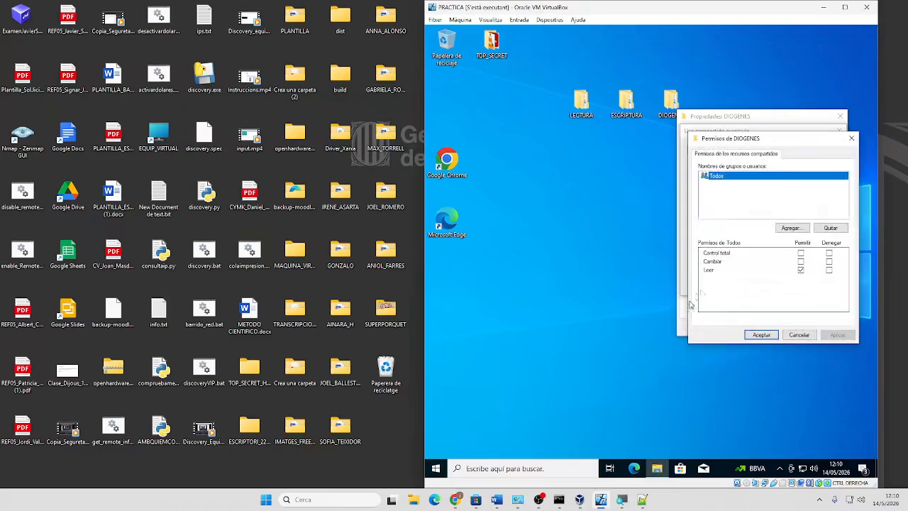
Give Todos Control total on the DIOGENES share, then apply and close every sharing dialog
{"action": "left_click", "coordinate": [801, 253]}
{"action": "left_click", "coordinate": [836, 337]}
{"action": "left_click", "coordinate": [762, 338]}
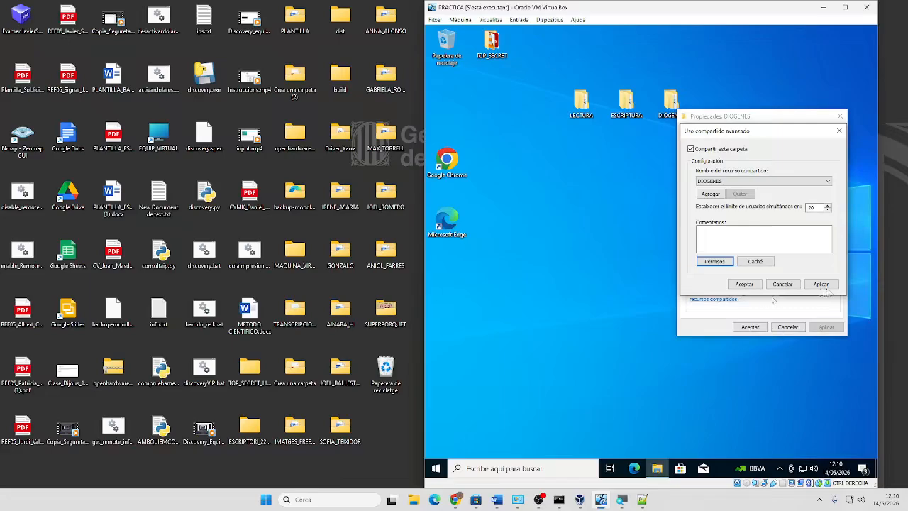
{"action": "left_click", "coordinate": [822, 284]}
{"action": "left_click", "coordinate": [753, 286]}
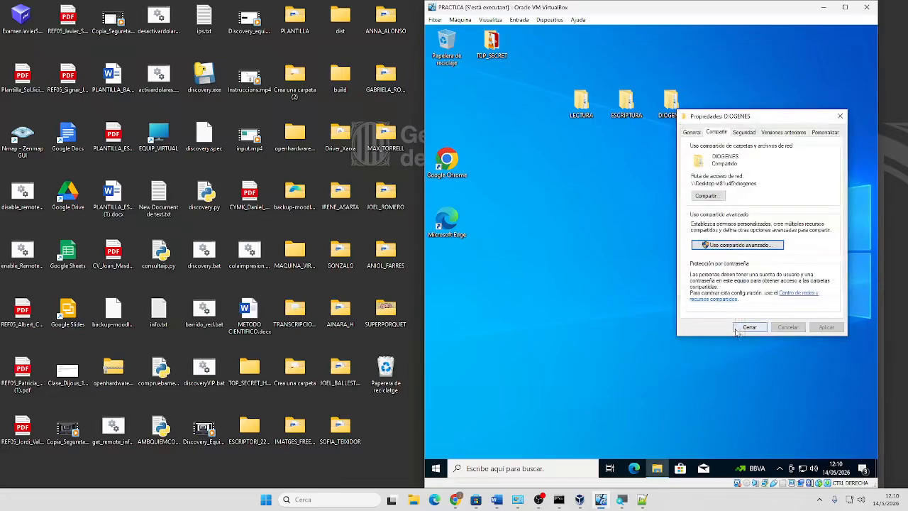
{"action": "left_click", "coordinate": [751, 328]}
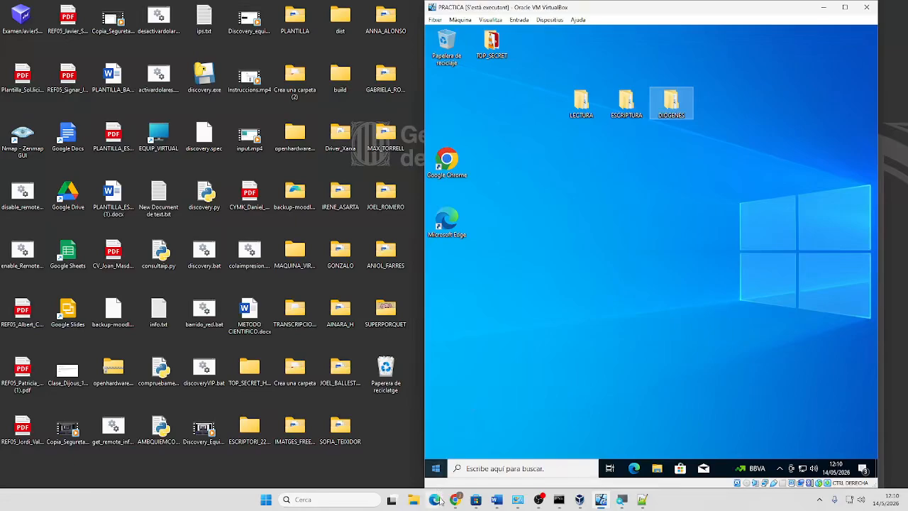
Restart the Windows 10 guest with Reiniciar and boot Windows 10 immediately at the boot manager
{"action": "left_click", "coordinate": [436, 468]}
{"action": "left_click", "coordinate": [437, 448]}
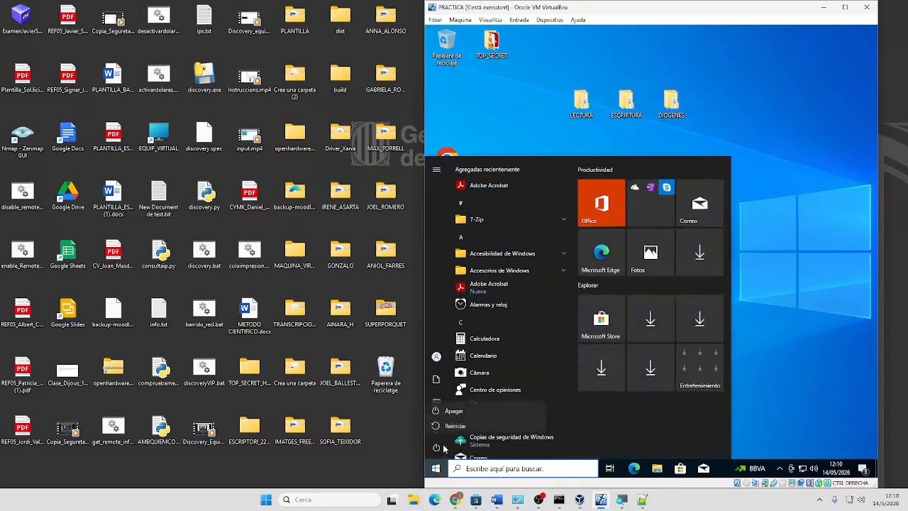
{"action": "left_click", "coordinate": [456, 427]}
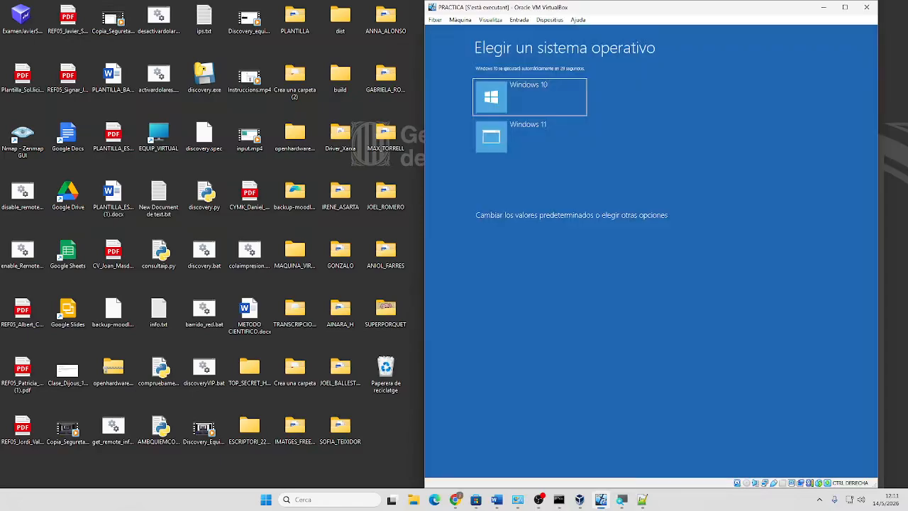
{"action": "key", "text": "Return"}
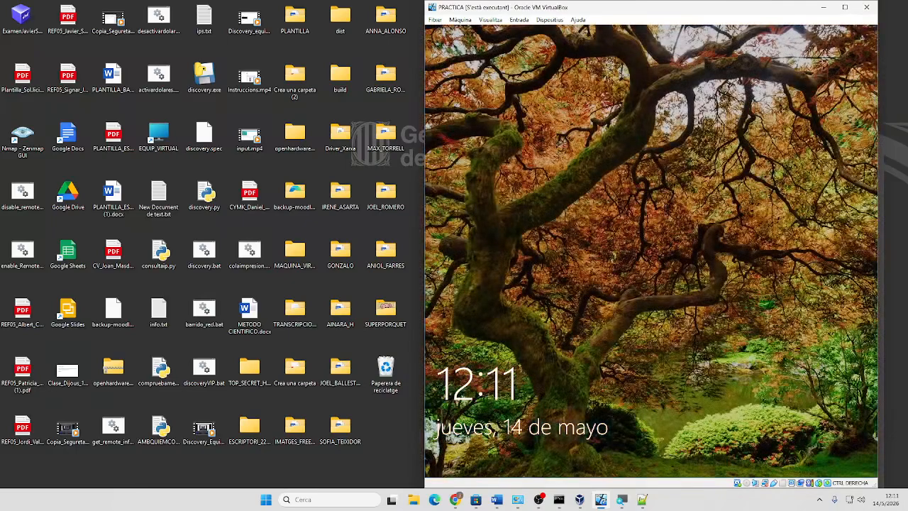
Maximize the VirtualBox window and sign back into the guest with the account password
{"action": "left_click", "coordinate": [503, 427]}
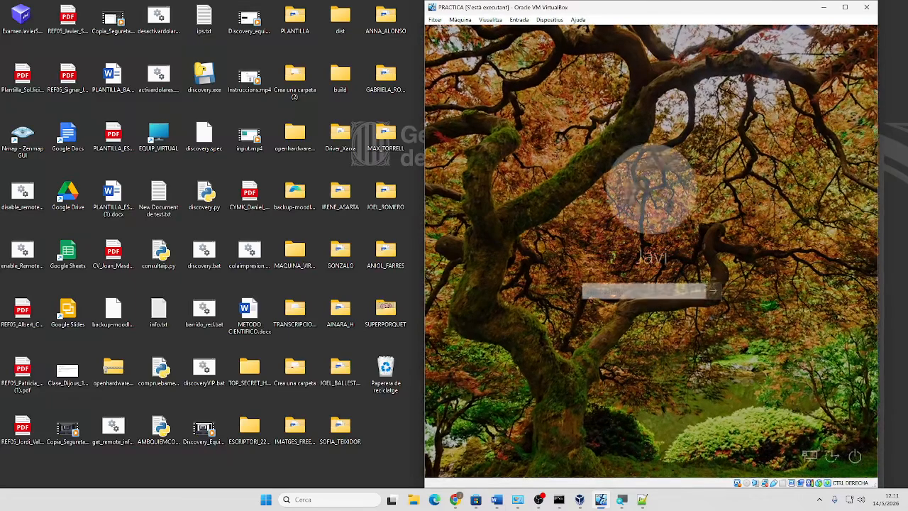
{"action": "left_click_drag", "start_coordinate": [786, 12], "coordinate": [611, 12]}
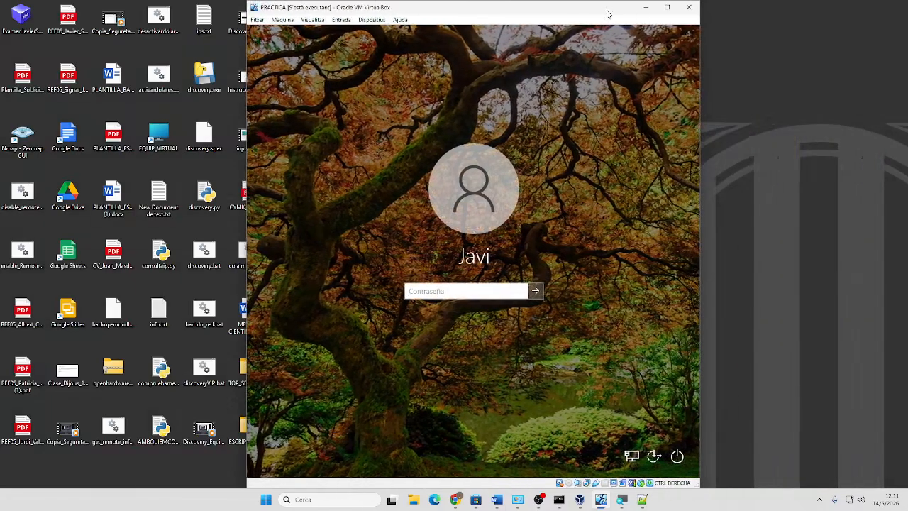
{"action": "double_click", "coordinate": [672, 9]}
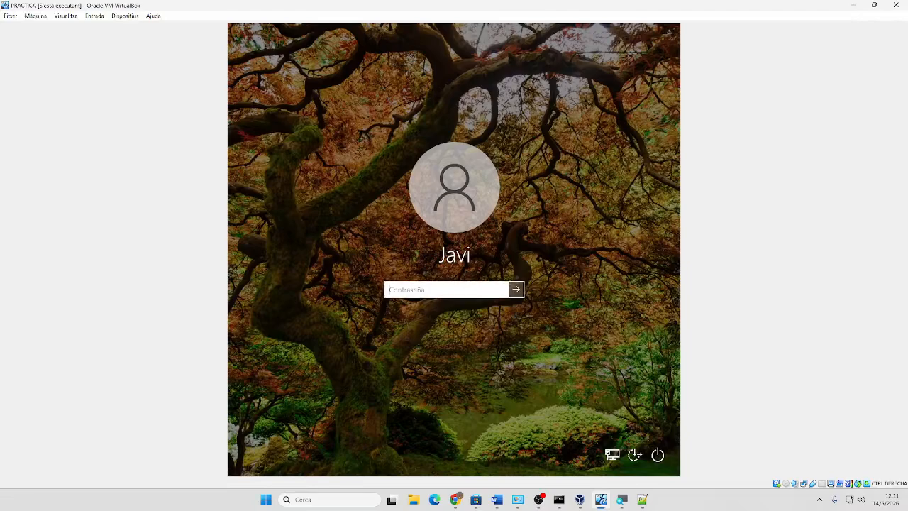
{"action": "type", "text": "•••••"}
{"action": "key", "text": "Return"}
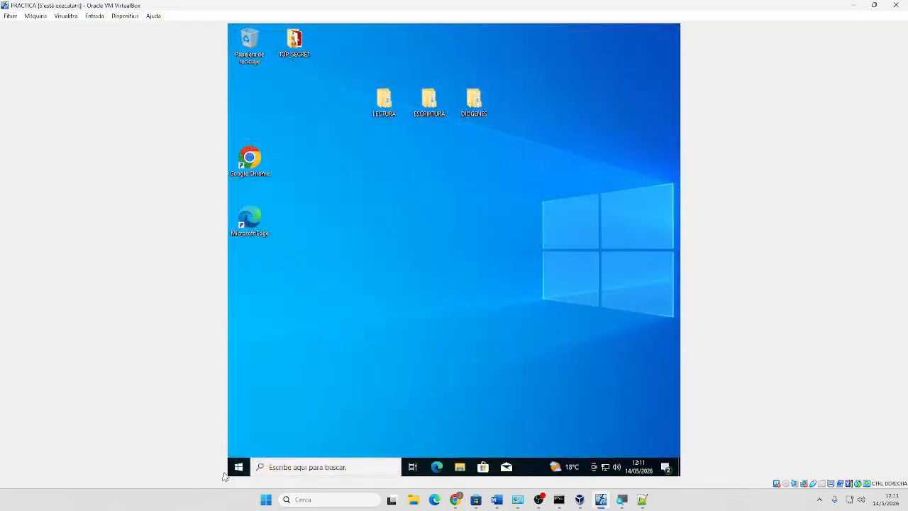
{"action": "left_click", "coordinate": [239, 467]}
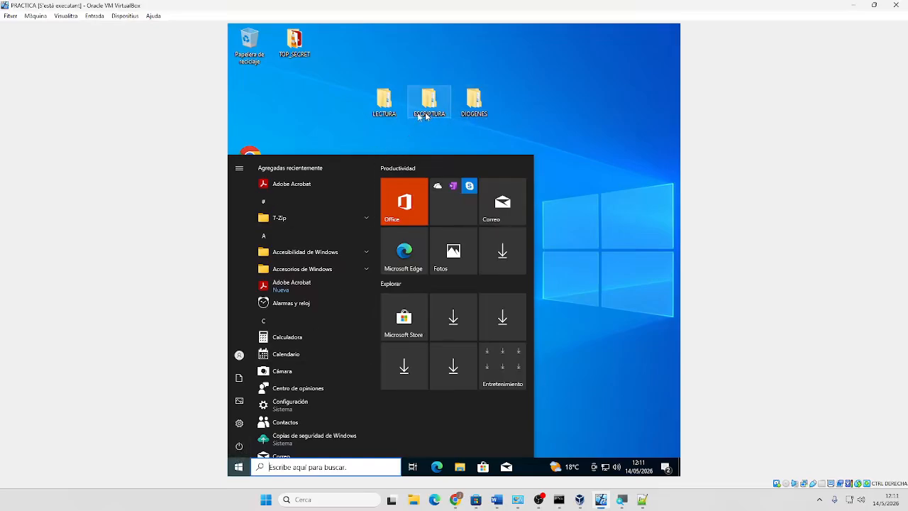
Sign out of the guest via Cerrar sesión and sign back in with the account password
{"action": "right_click", "coordinate": [234, 470]}
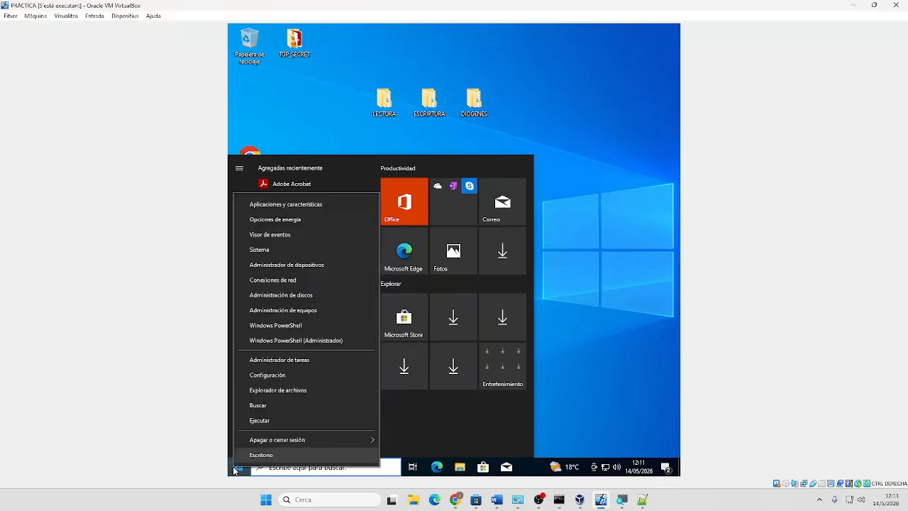
{"action": "mouse_move", "coordinate": [284, 440]}
{"action": "left_click", "coordinate": [408, 410]}
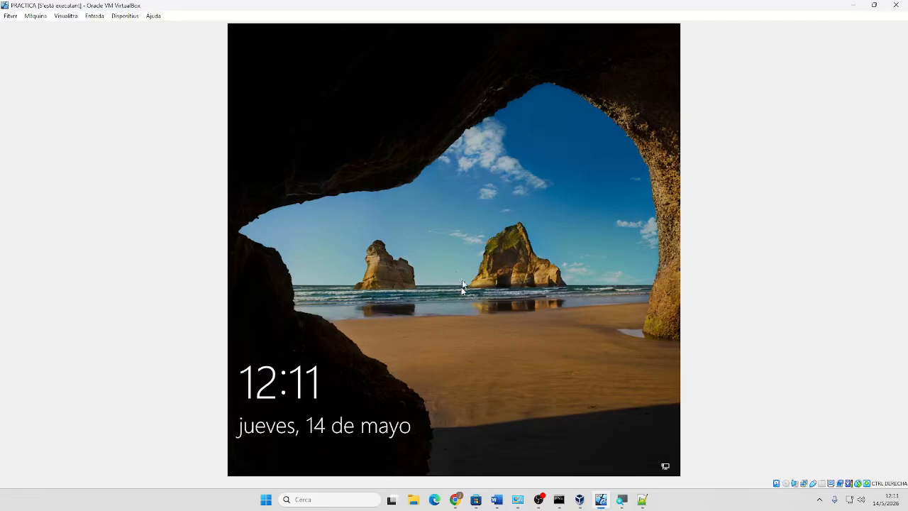
{"action": "left_click", "coordinate": [474, 342]}
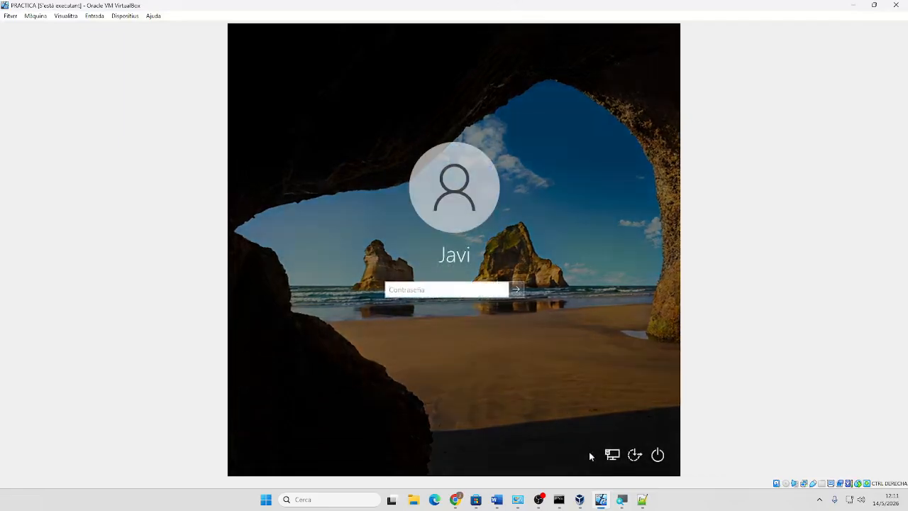
{"action": "type", "text": "****"}
{"action": "key", "text": "Return"}
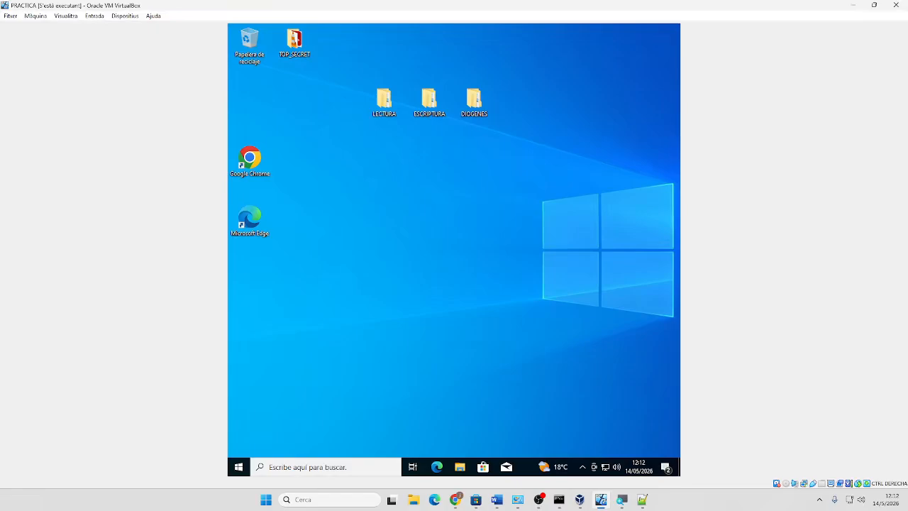
Shut down the Windows 10 guest with Apagar from the Start menu's power options
{"action": "left_click", "coordinate": [242, 468]}
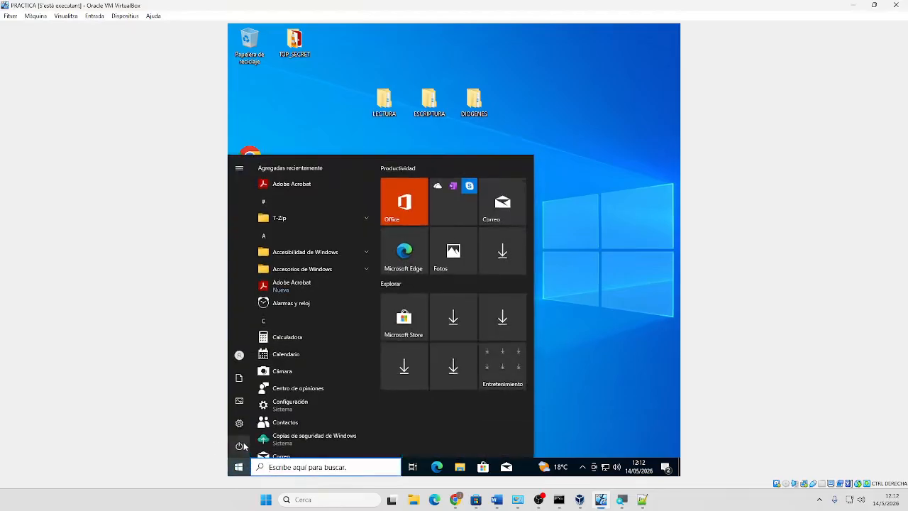
{"action": "left_click", "coordinate": [239, 446]}
{"action": "left_click", "coordinate": [258, 408]}
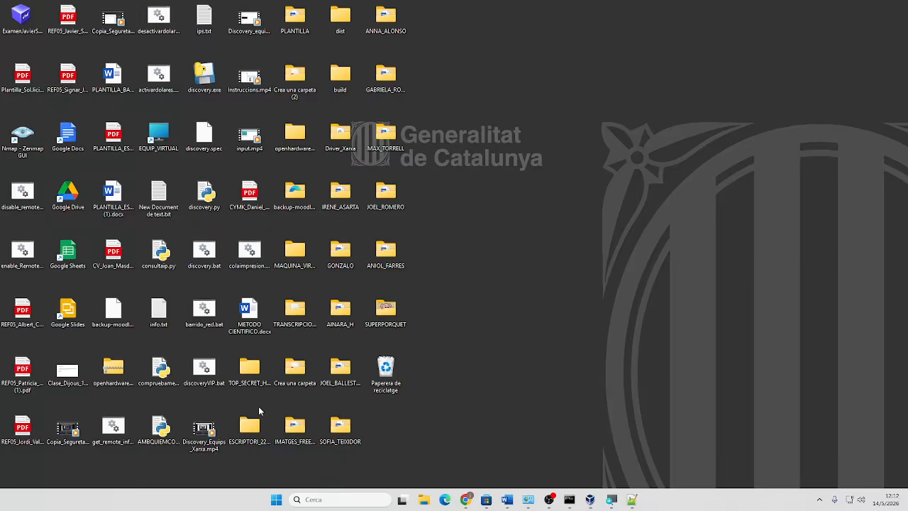
{"action": "mouse_move", "coordinate": [549, 499]}
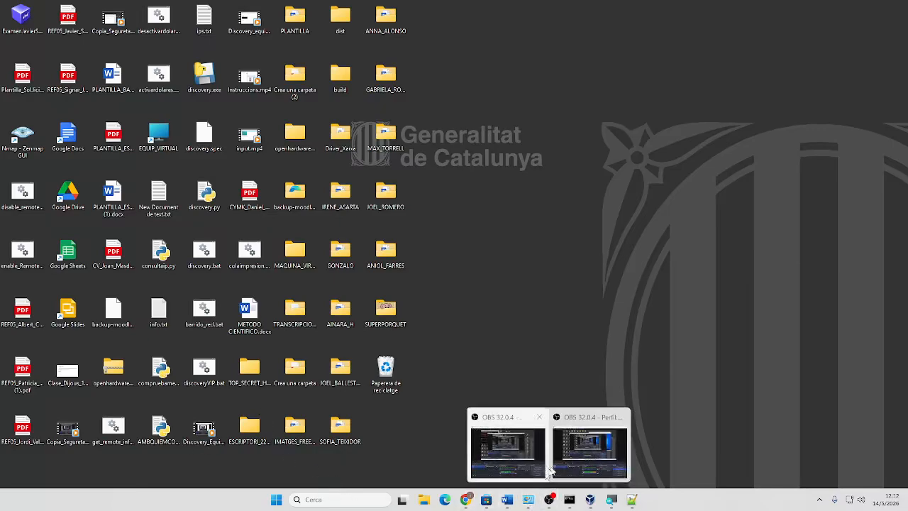